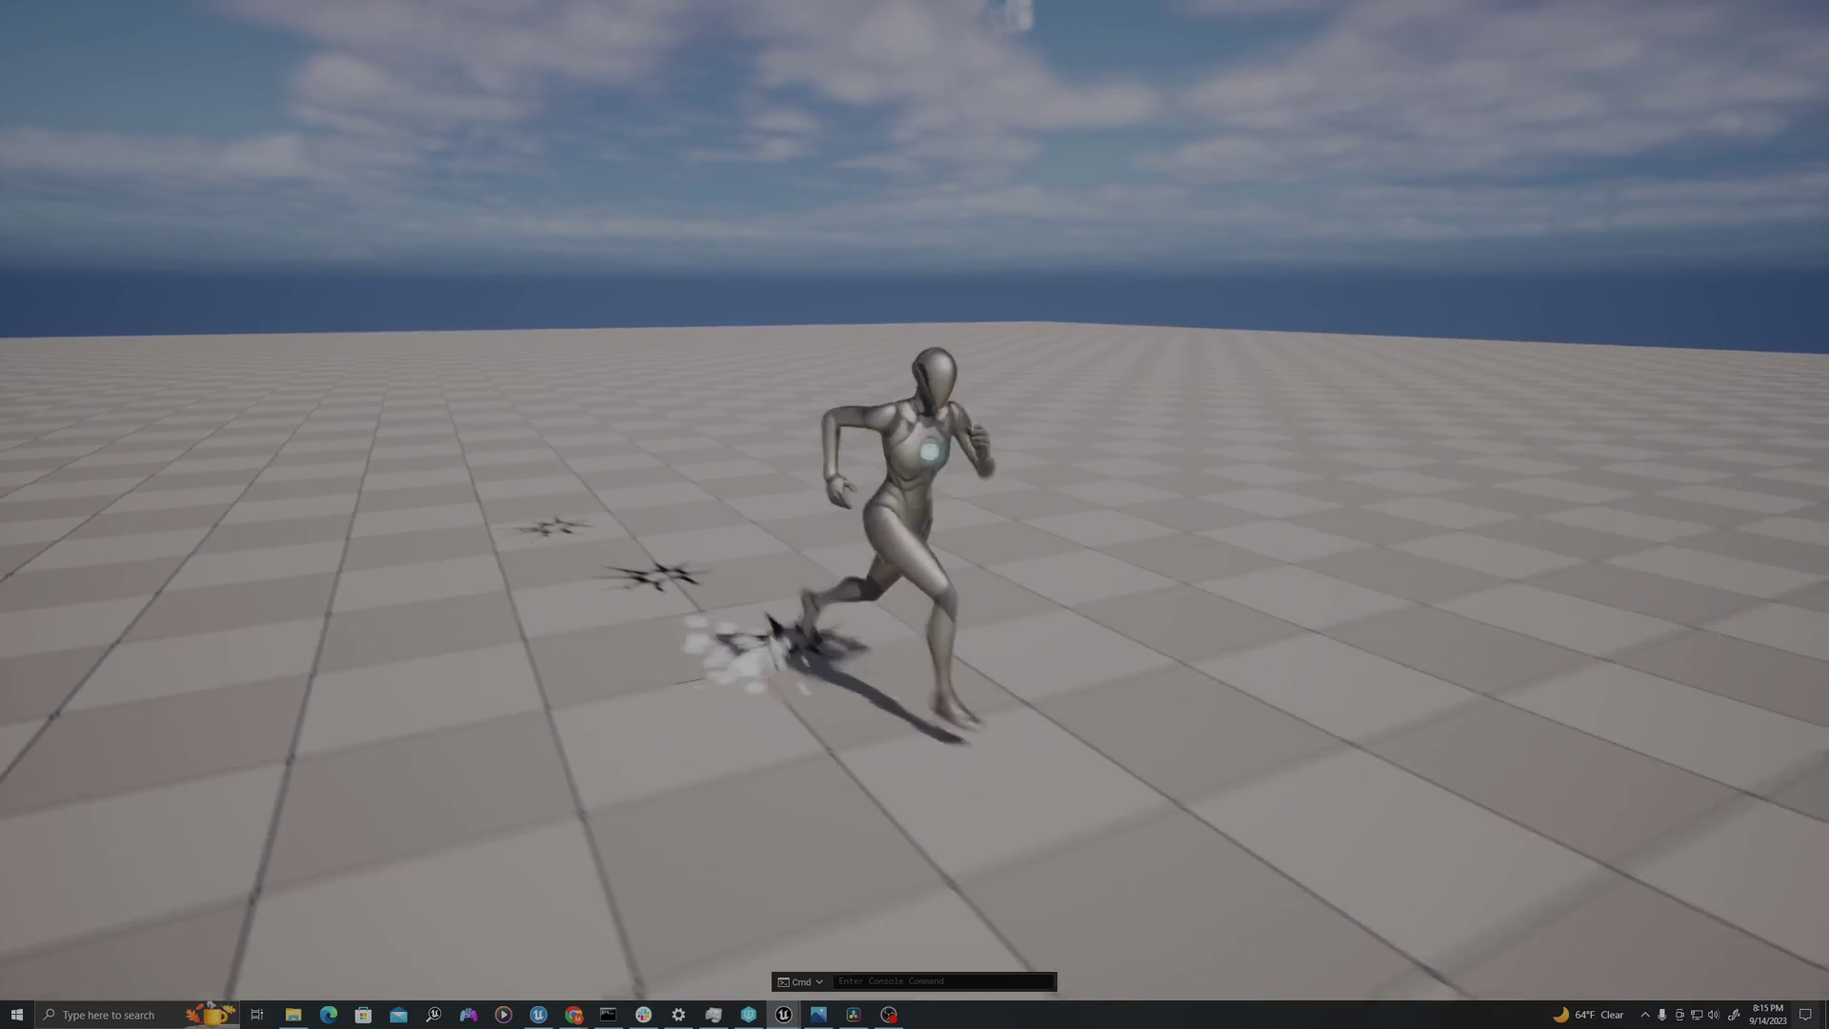
- End Play In Editor and return to the untitled level with the Floor mesh
{"action": "key", "text": "Escape"}
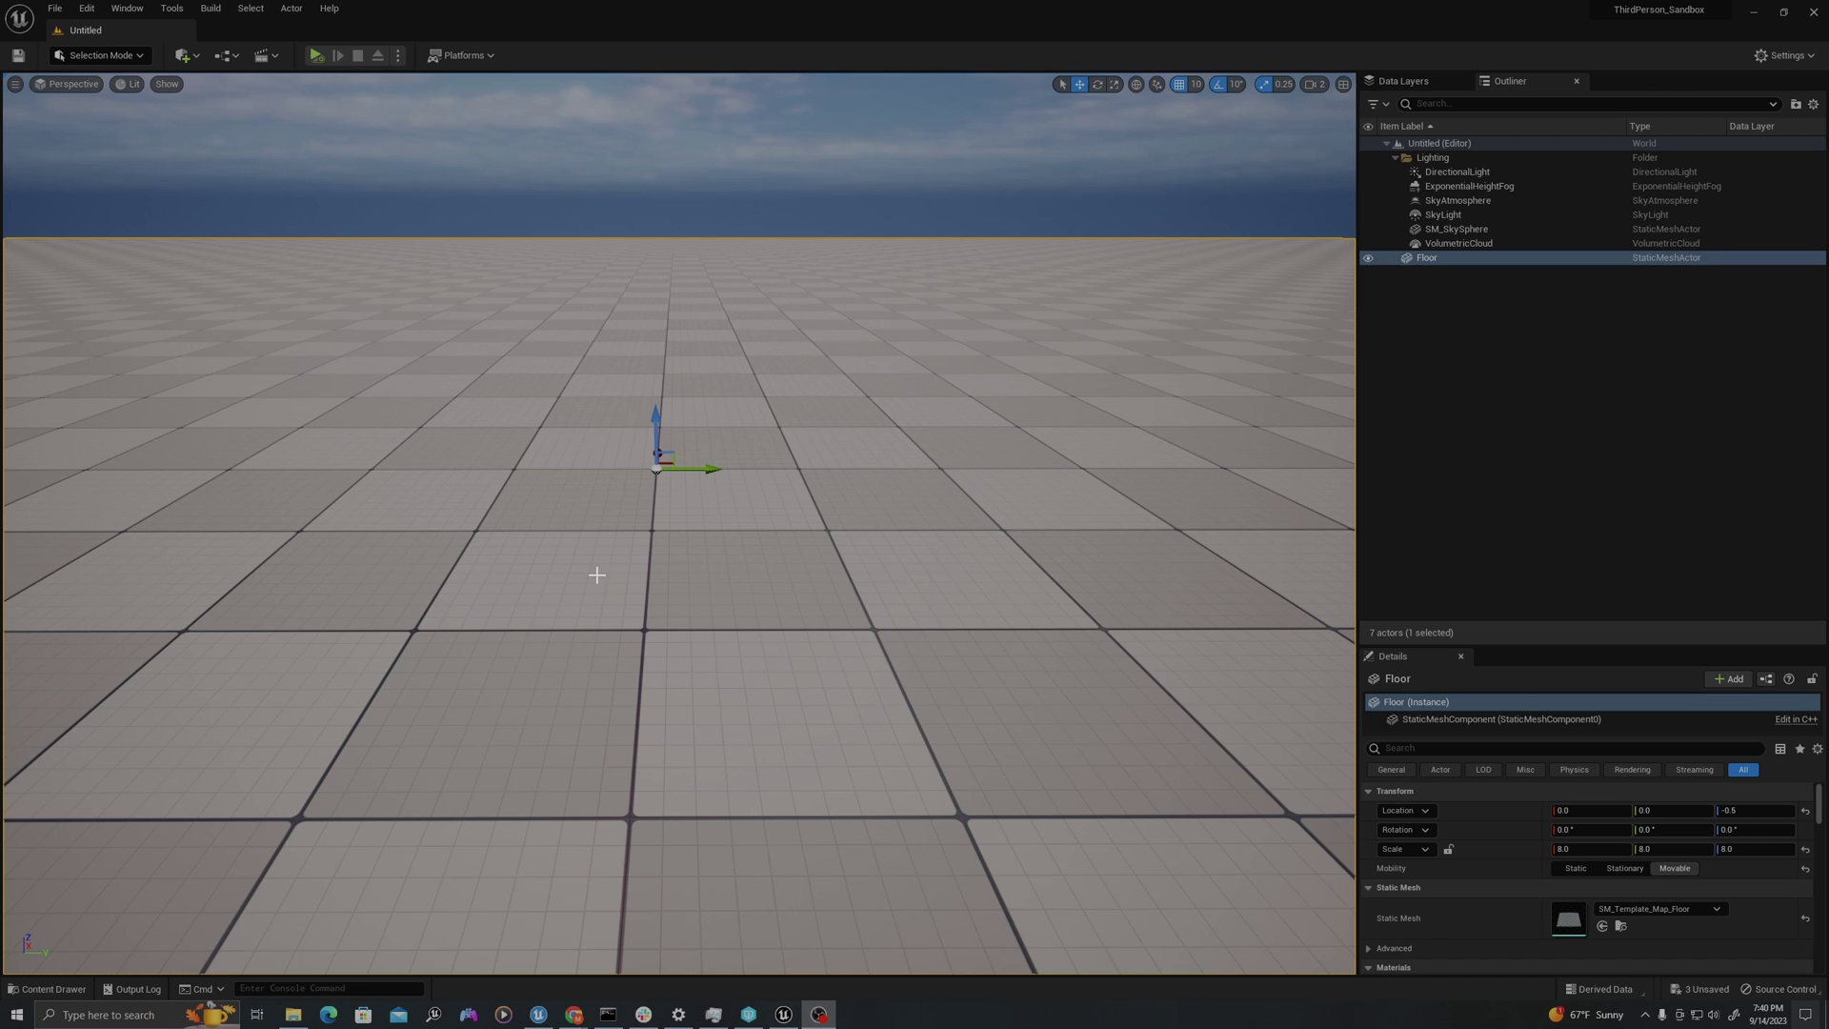
- Create a material asset named M_FloorCrack in the Tutorials/FootstepCrack folder
{"action": "right_click_drag", "start_coordinate": [616, 535], "coordinate": [619, 505]}
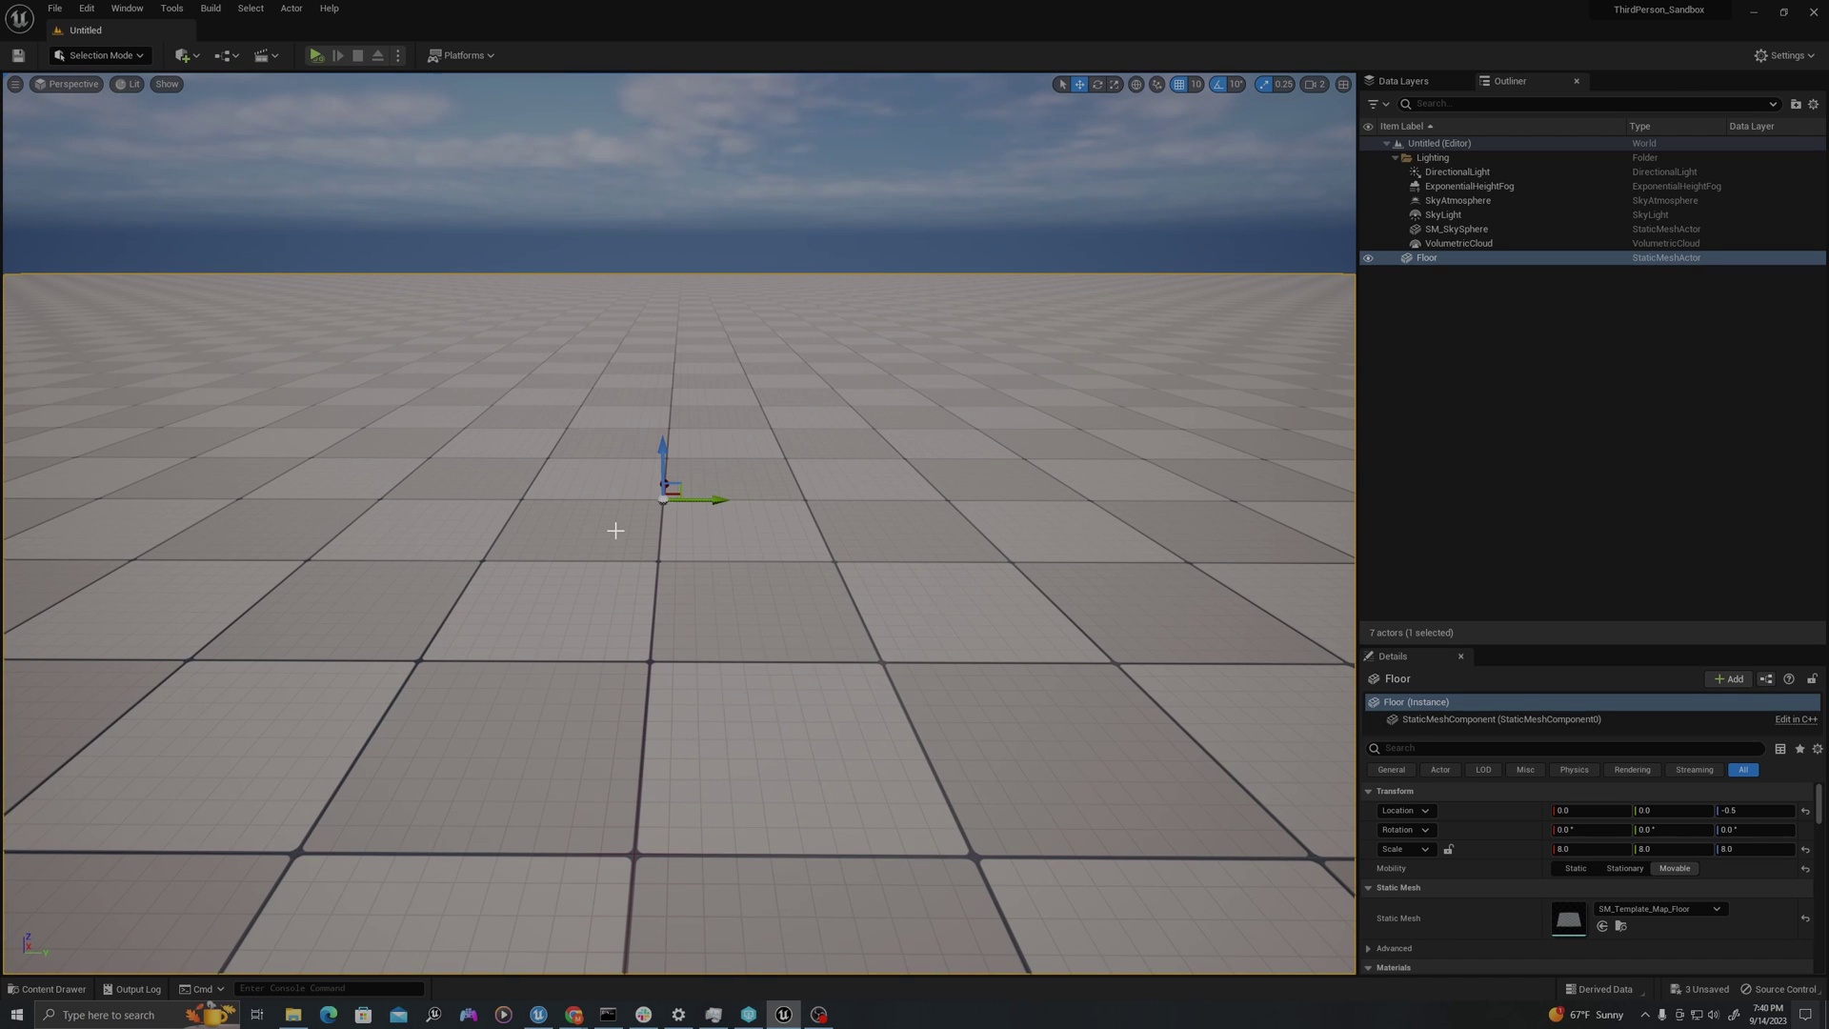
{"action": "key", "text": "ctrl+space"}
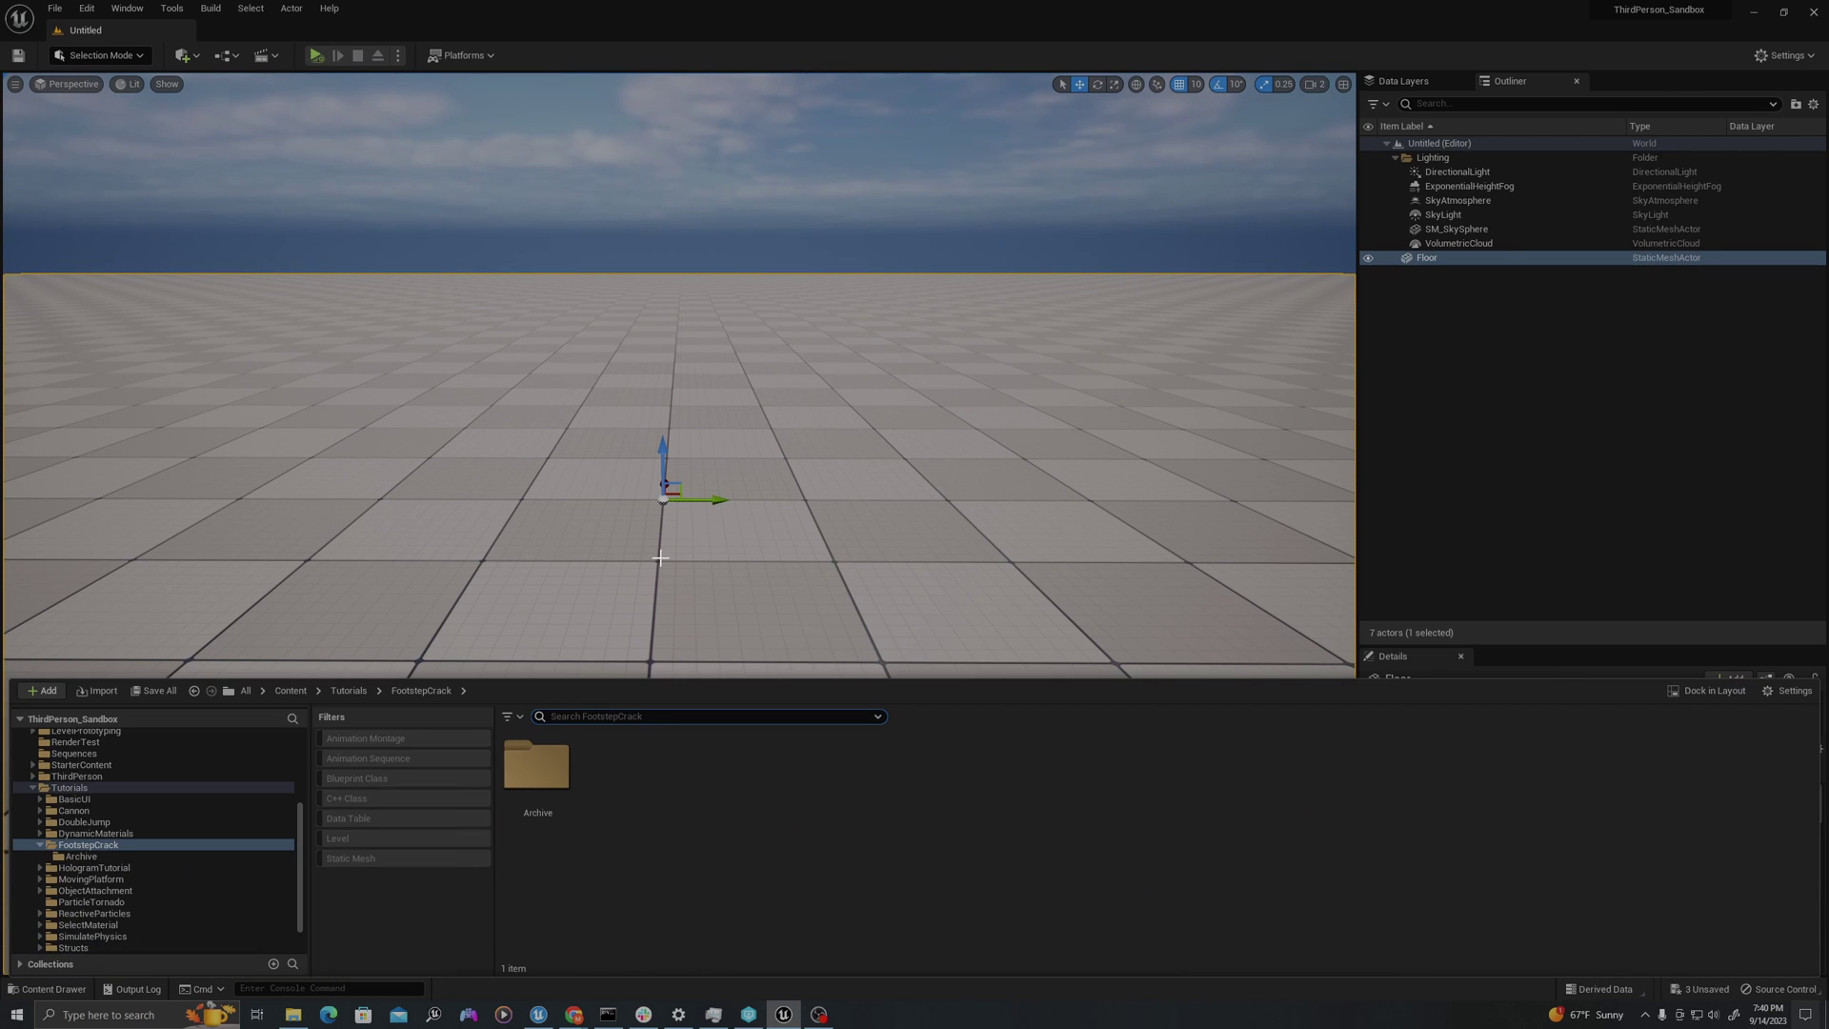
{"action": "right_click", "coordinate": [629, 780]}
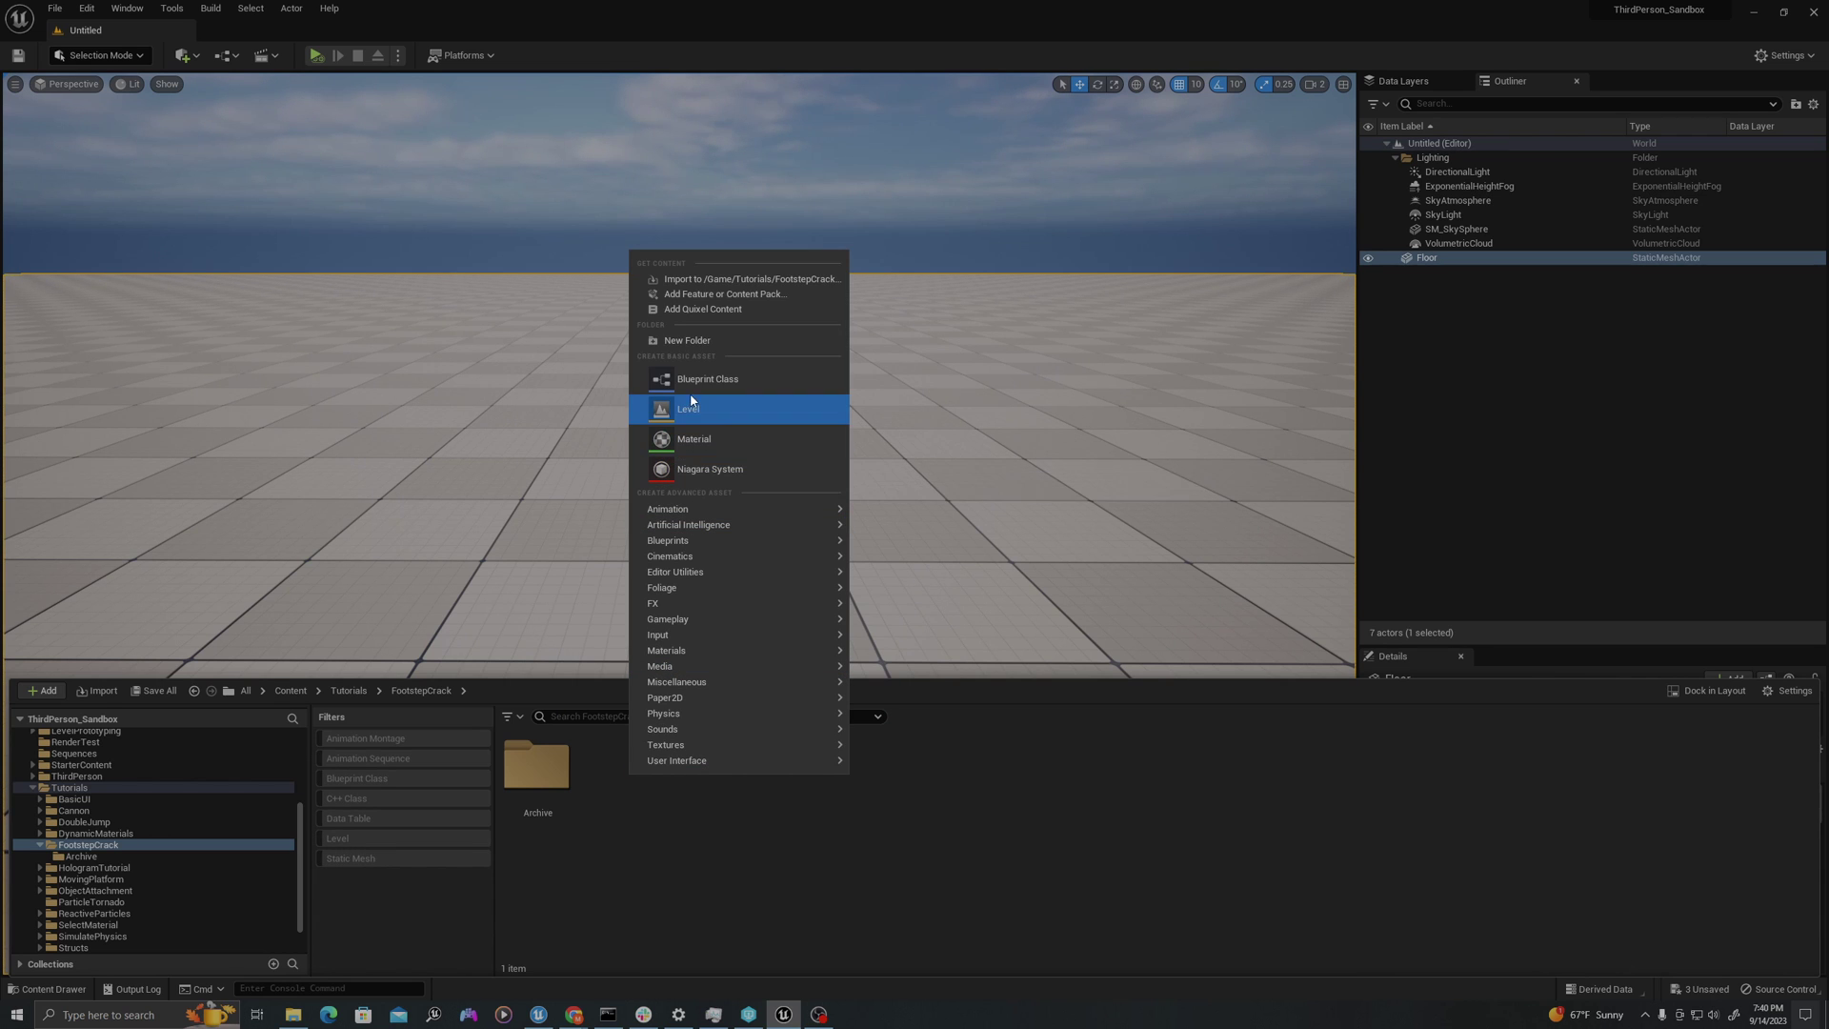
{"action": "left_click", "coordinate": [688, 436]}
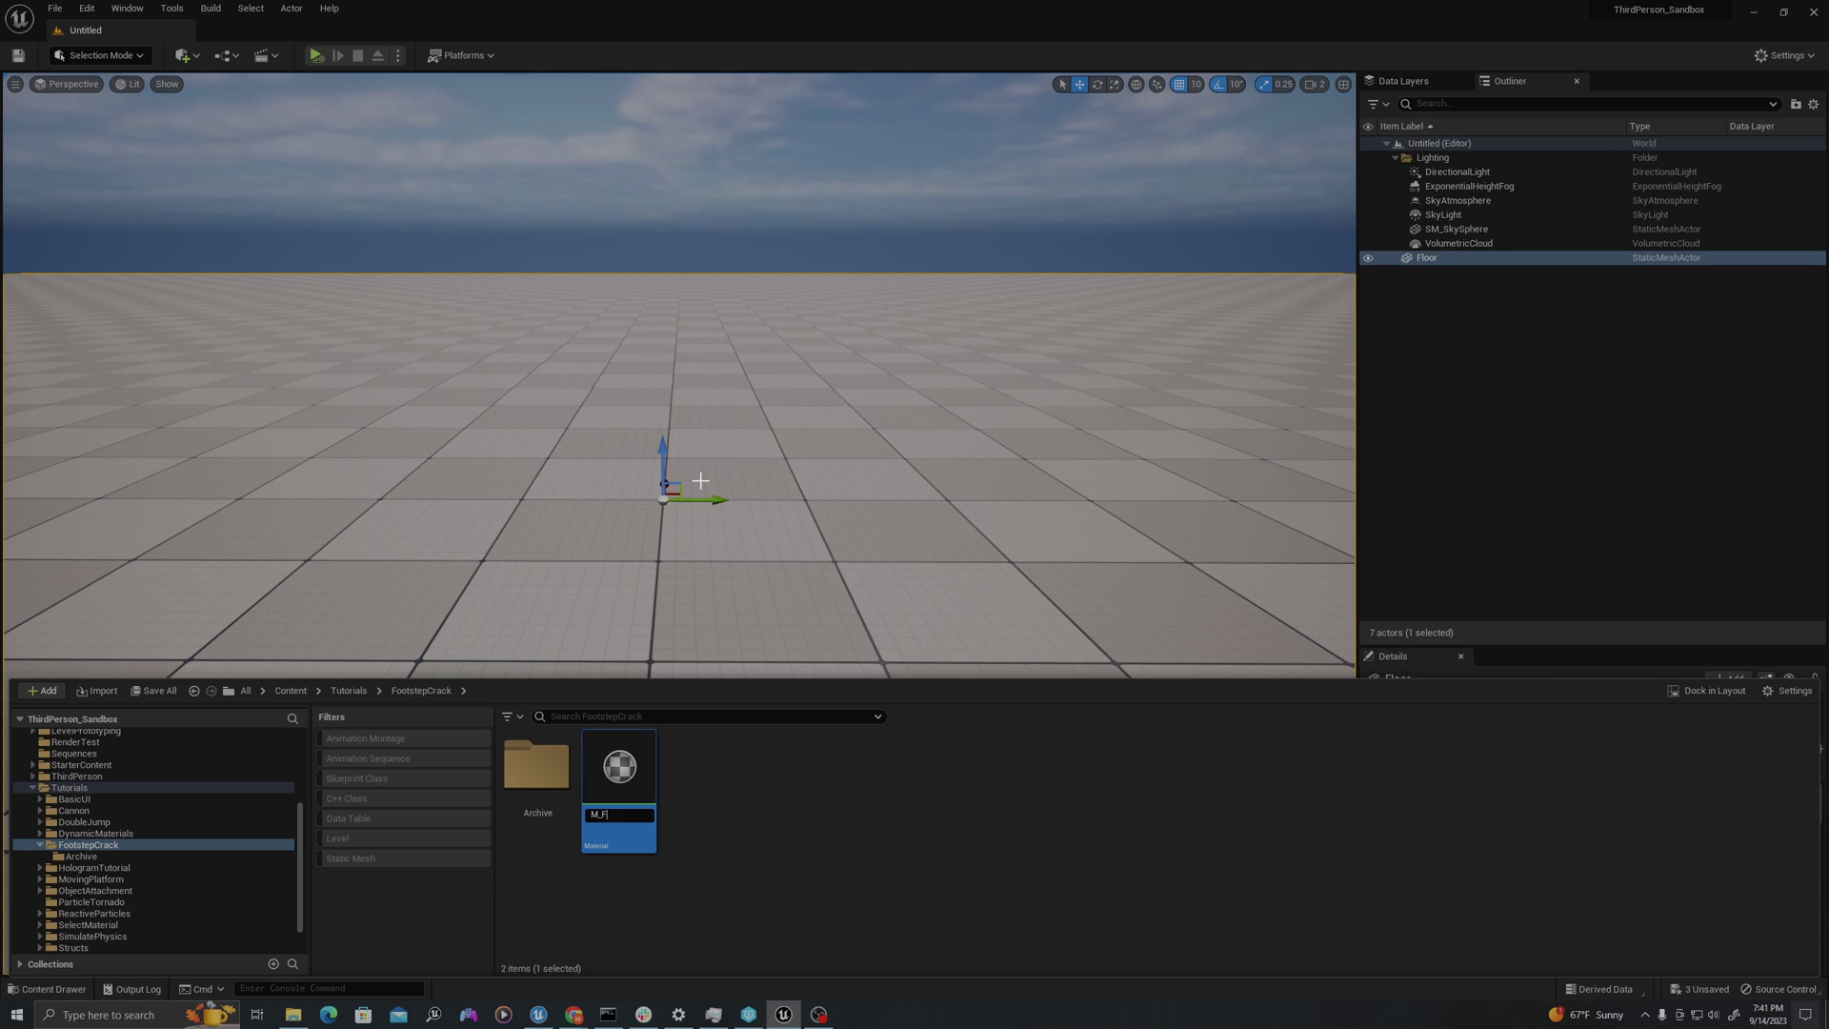
{"action": "key", "text": "Return"}
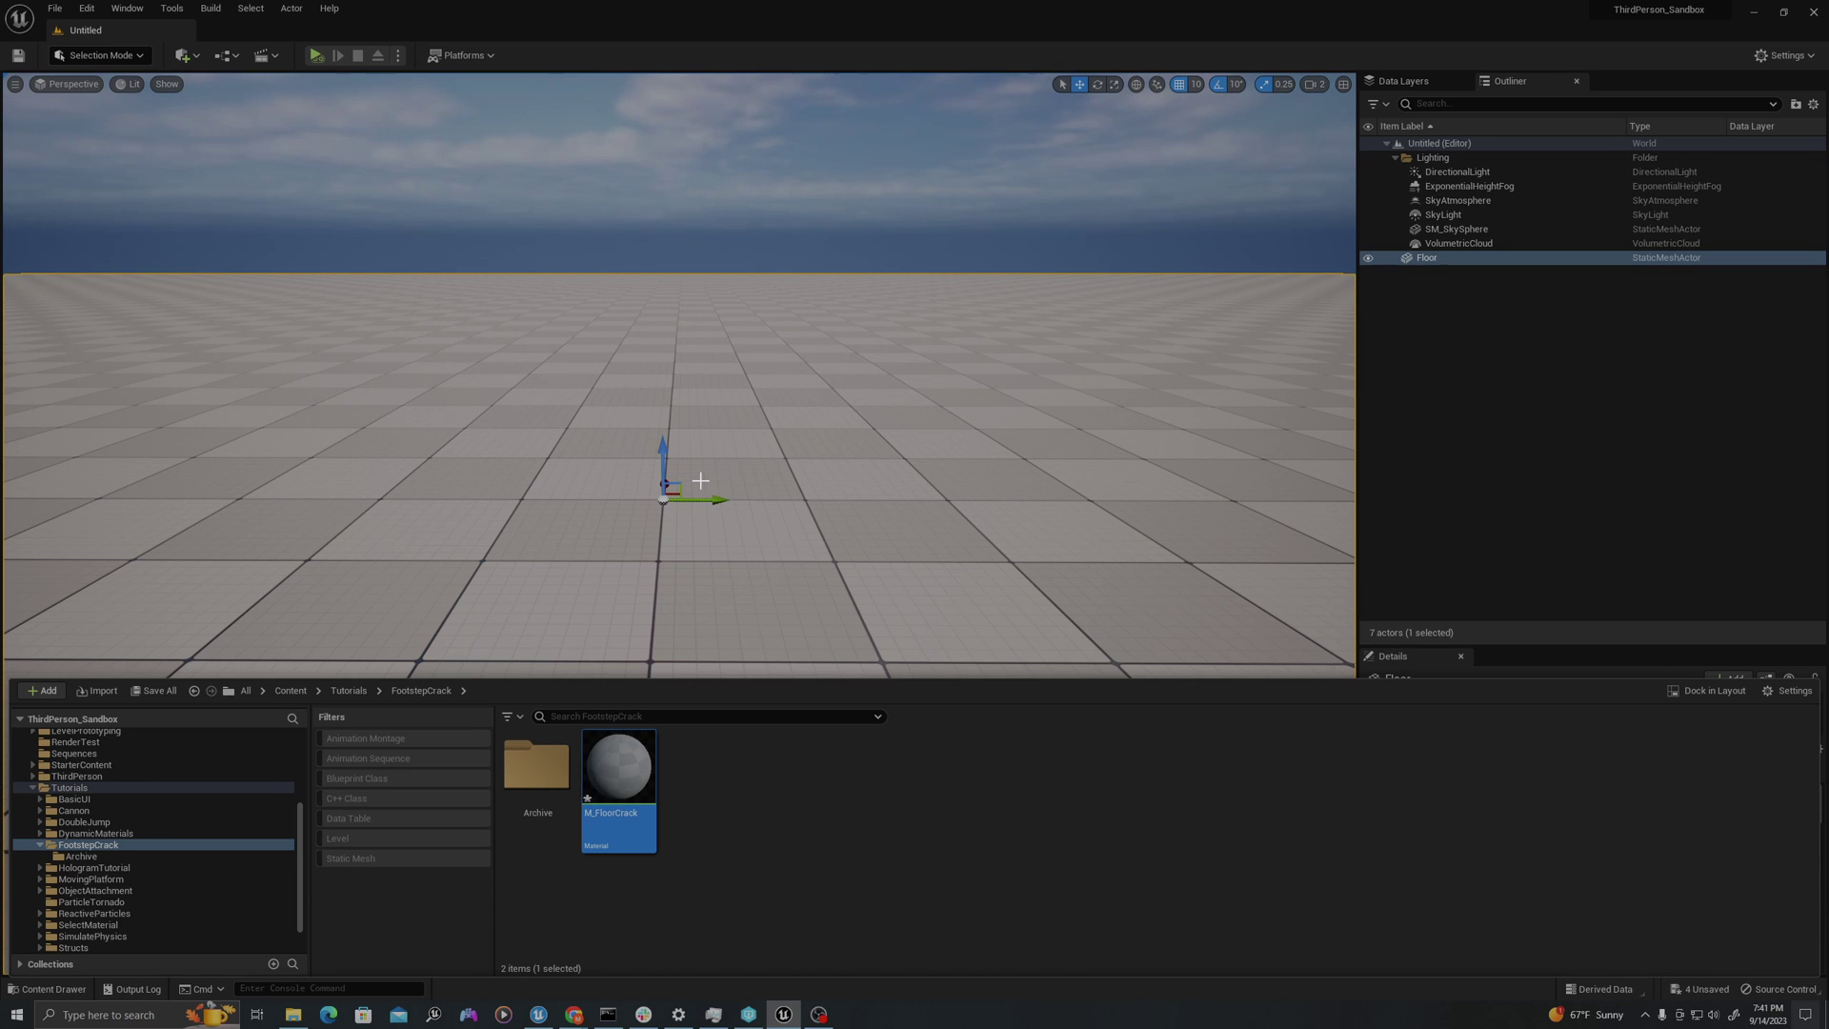
- Create NS_Footstep System from the Single Looping Particle emitter template in FootstepCrack
{"action": "right_click", "coordinate": [717, 796]}
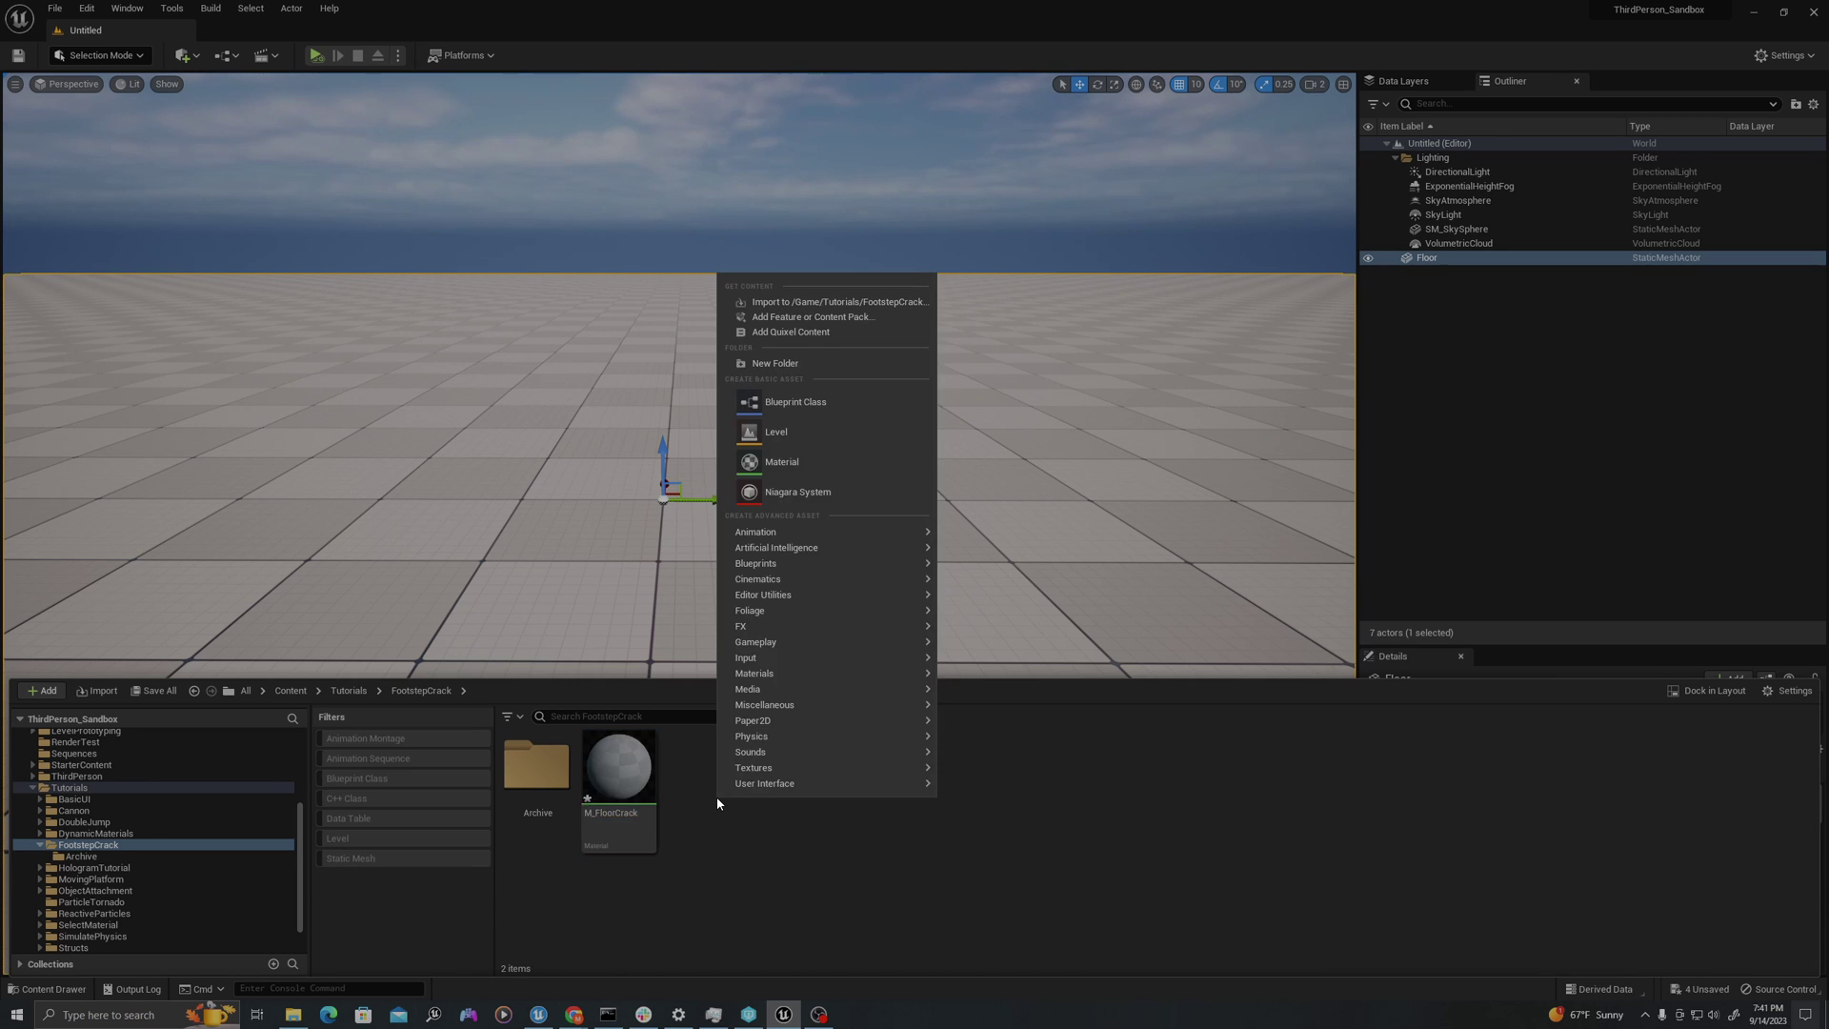
{"action": "left_click", "coordinate": [763, 493]}
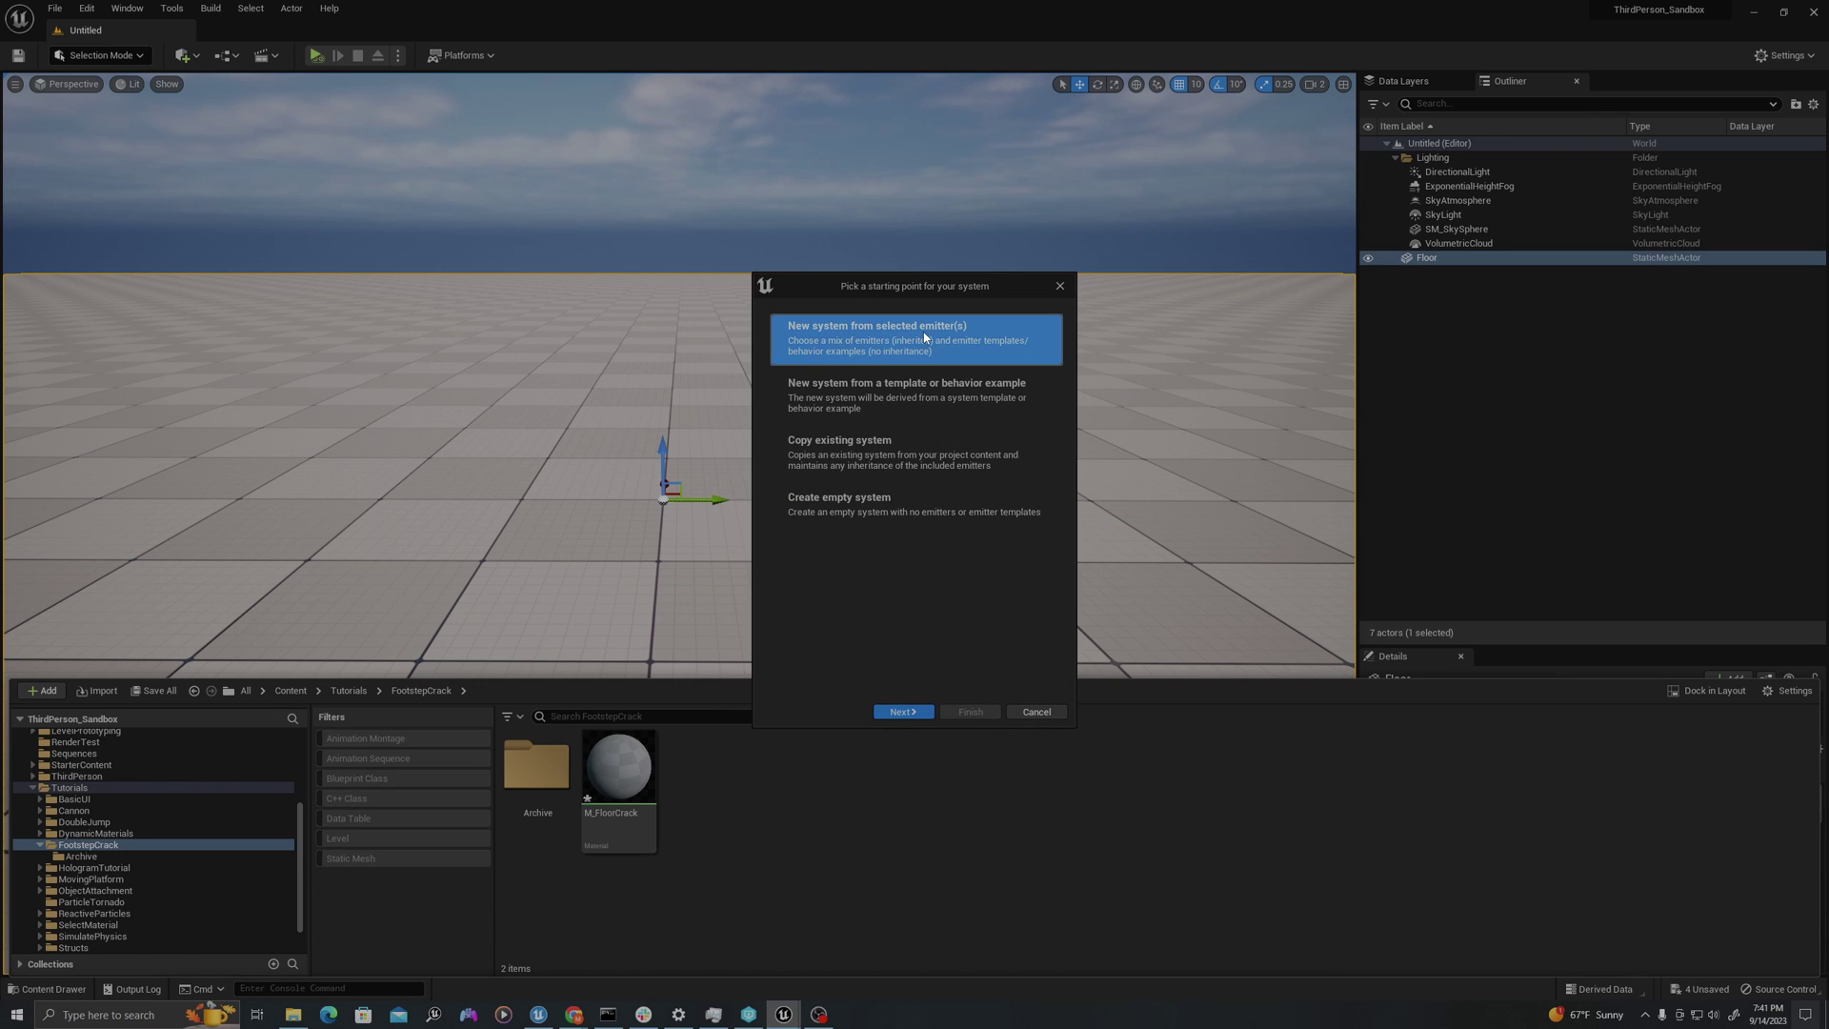
{"action": "left_click", "coordinate": [917, 715]}
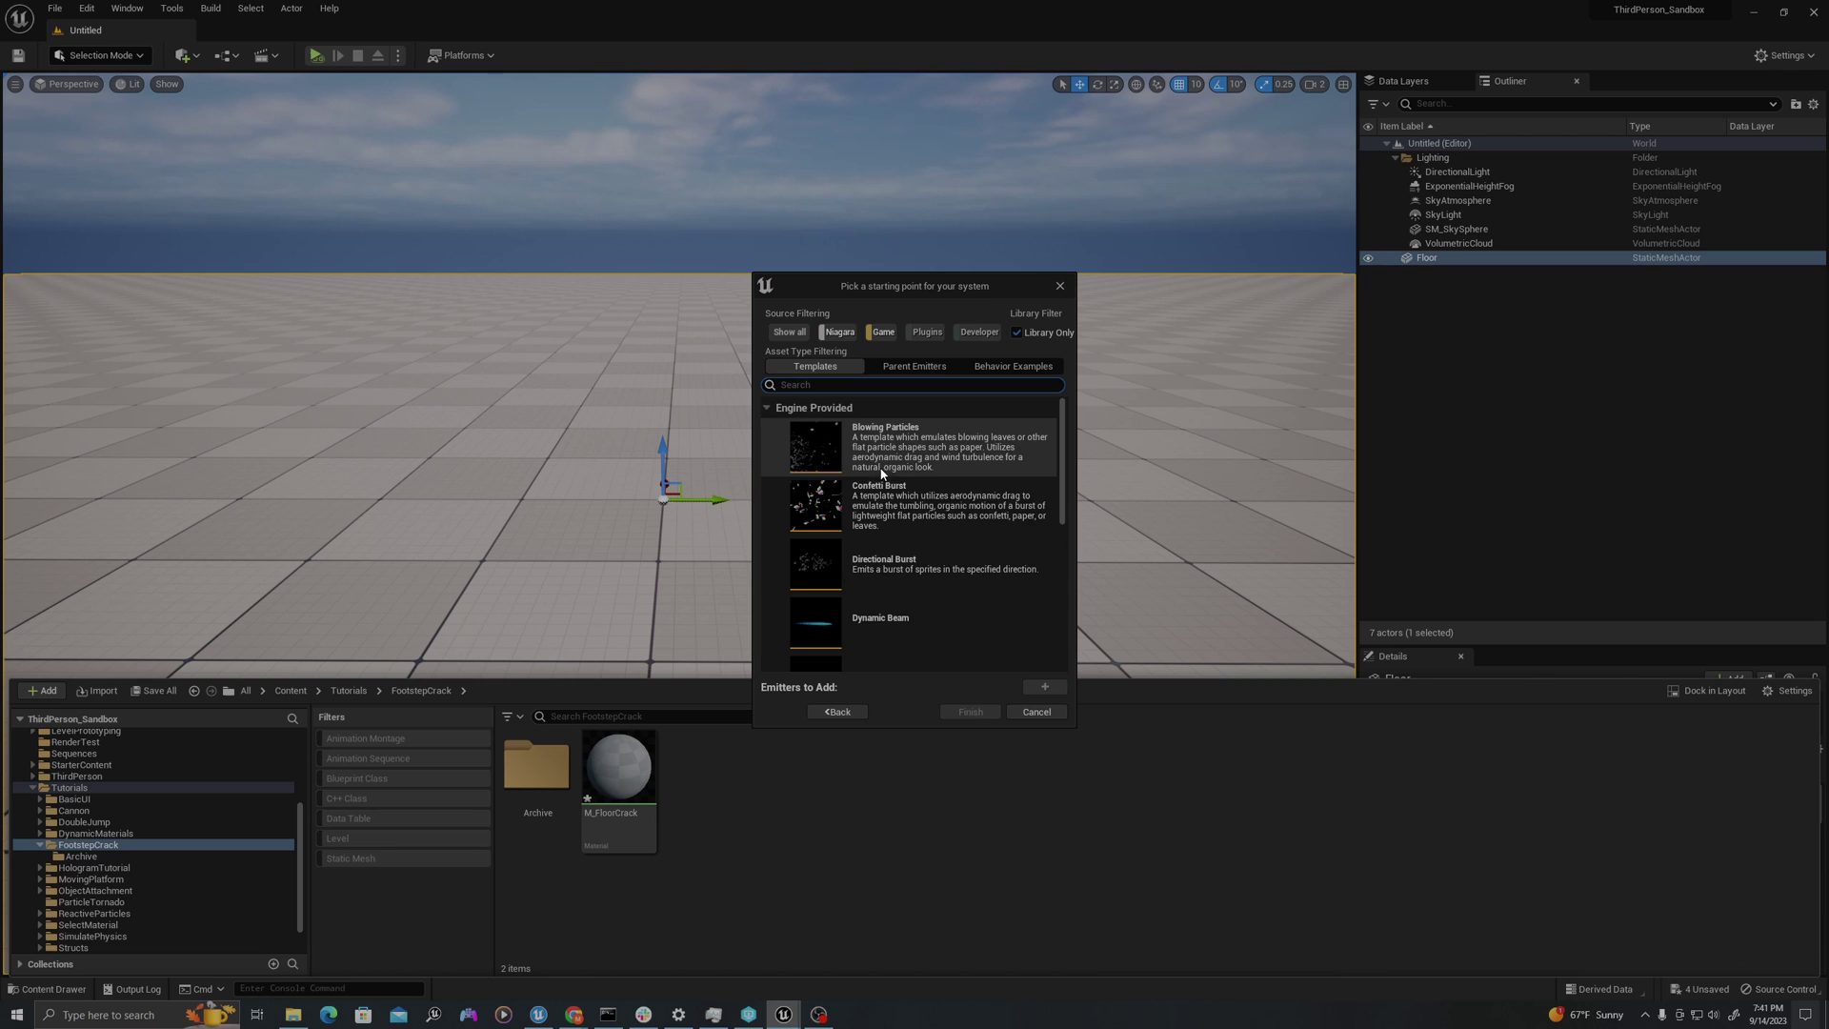
{"action": "scroll", "coordinate": [896, 486], "scroll_direction": "down", "scroll_amount": 4}
{"action": "scroll", "coordinate": [897, 491], "scroll_direction": "down", "scroll_amount": 3}
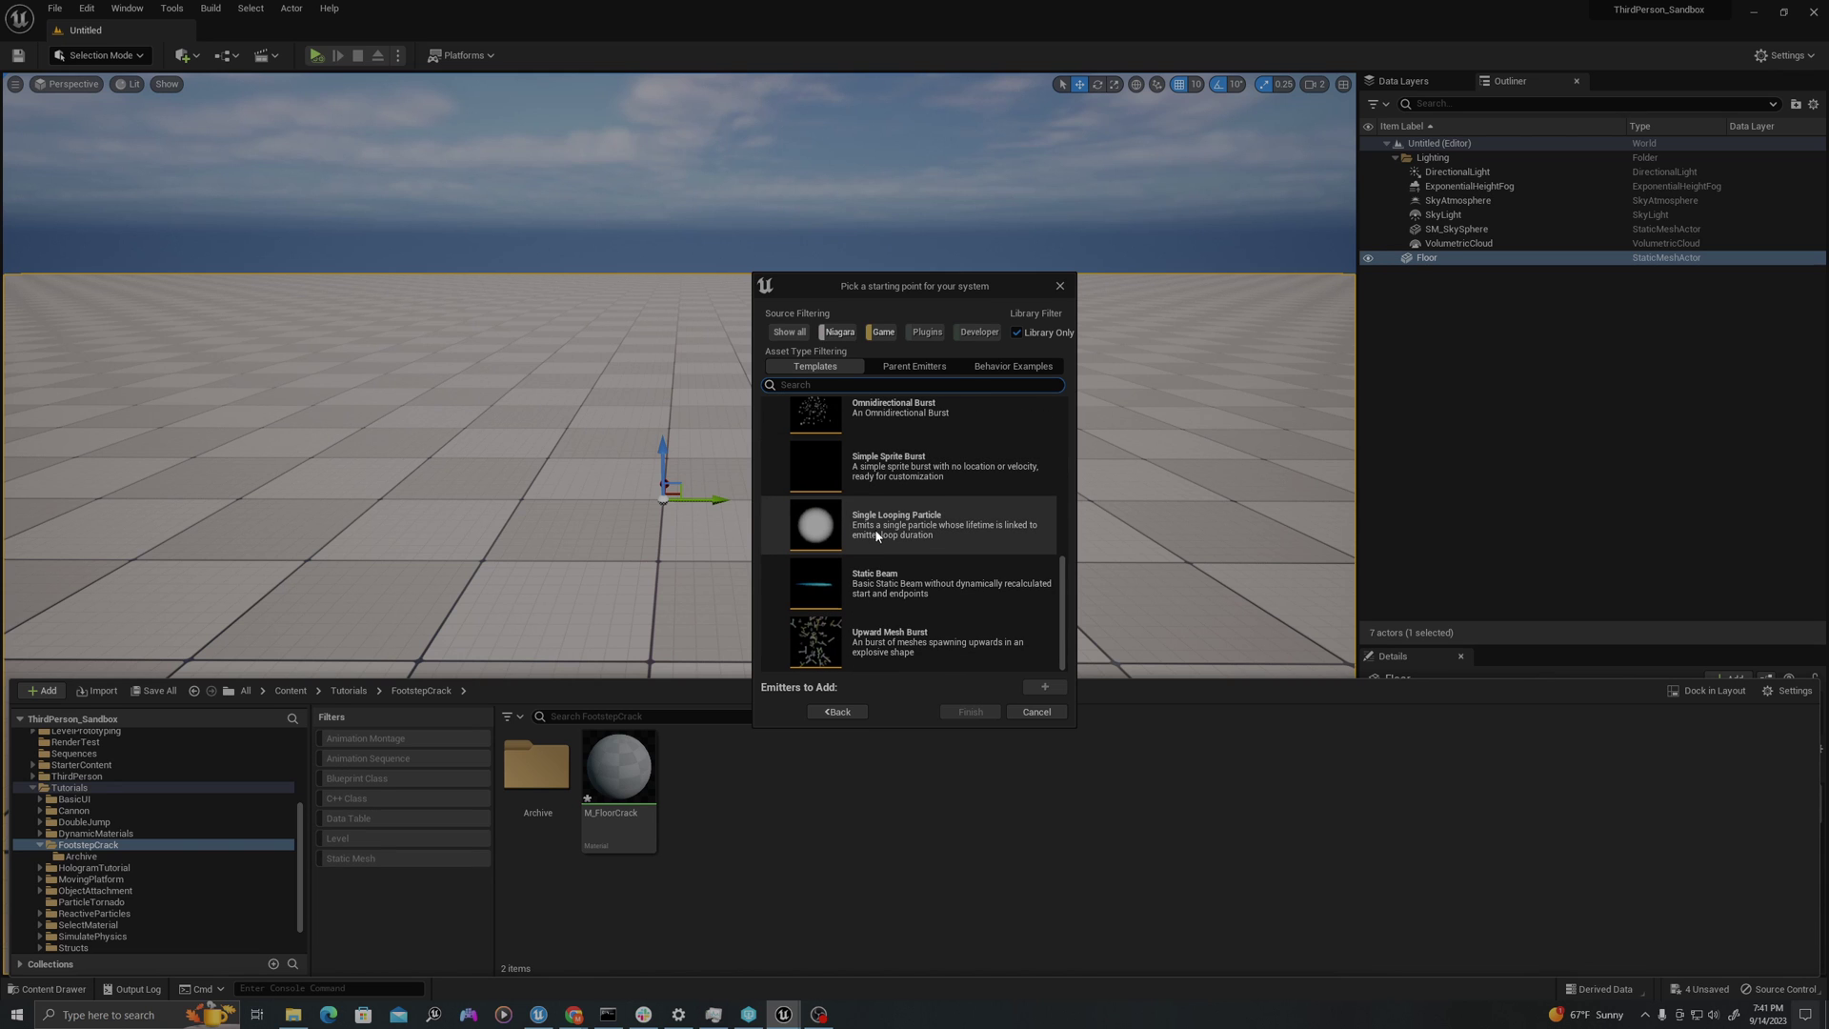
{"action": "left_click", "coordinate": [892, 527]}
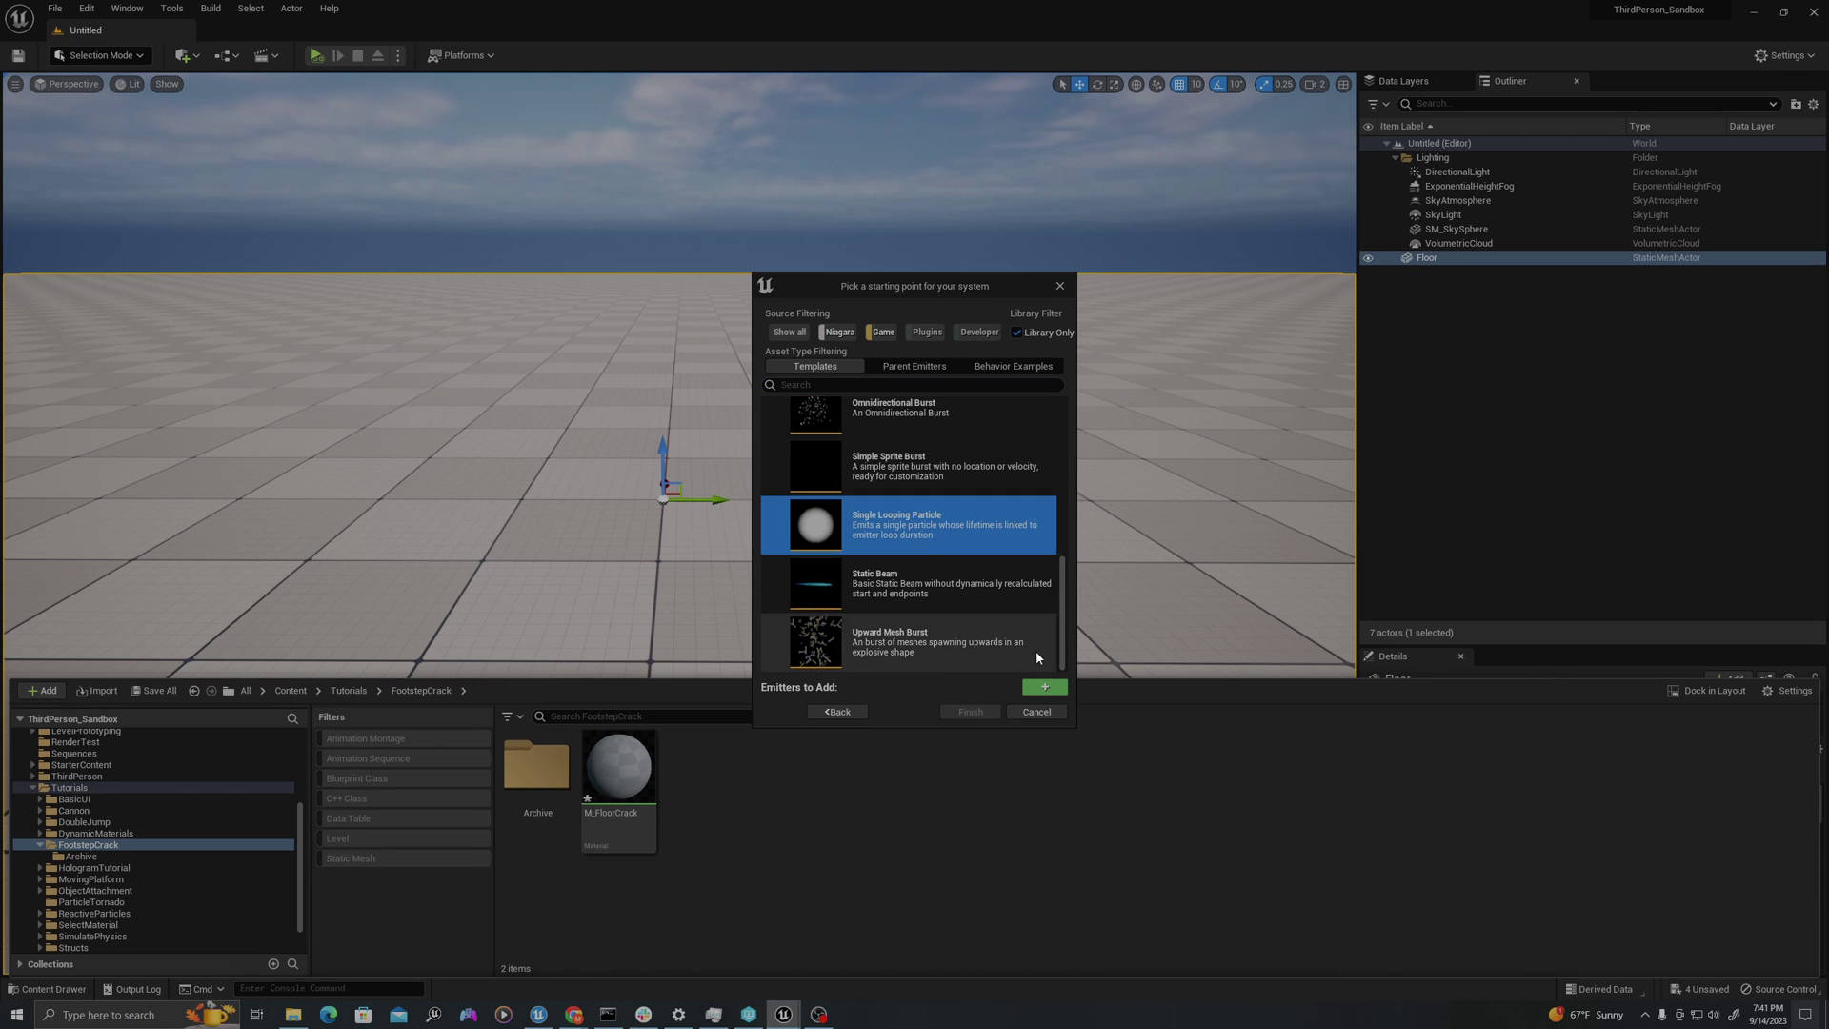
{"action": "left_click", "coordinate": [1045, 686]}
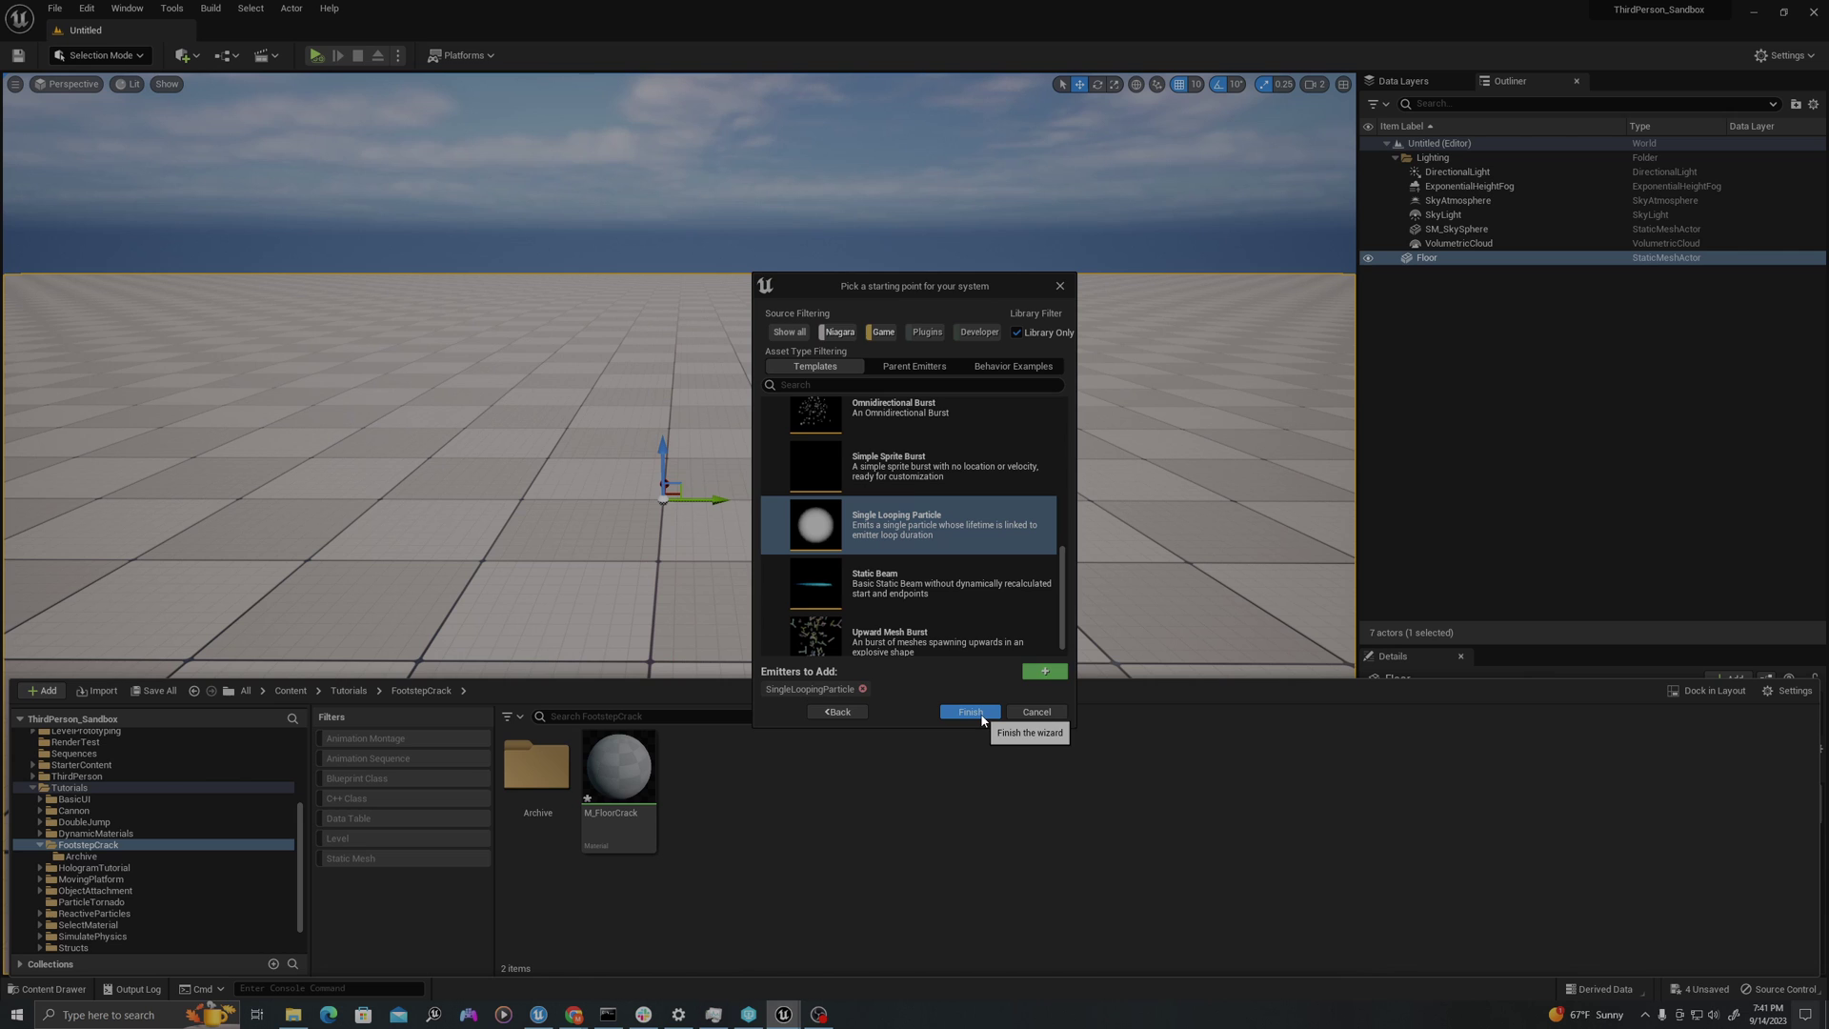
{"action": "left_click", "coordinate": [981, 716]}
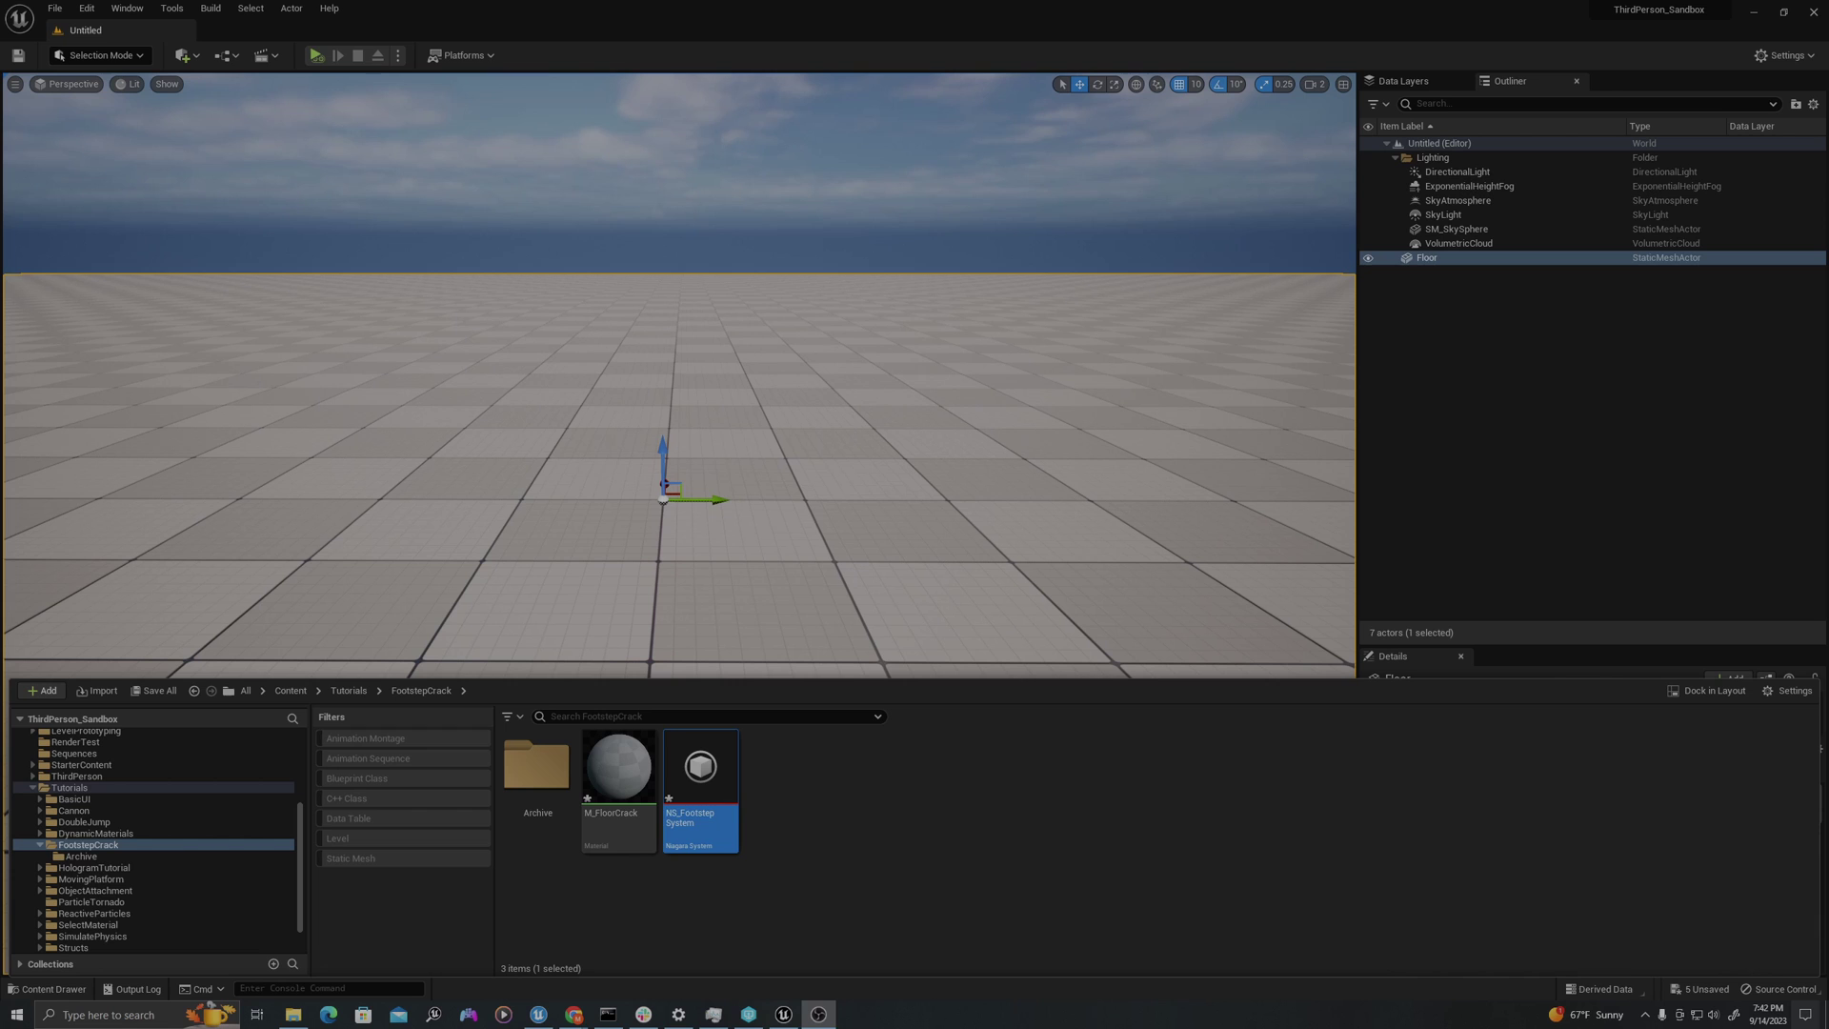
{"action": "left_click", "coordinate": [813, 838]}
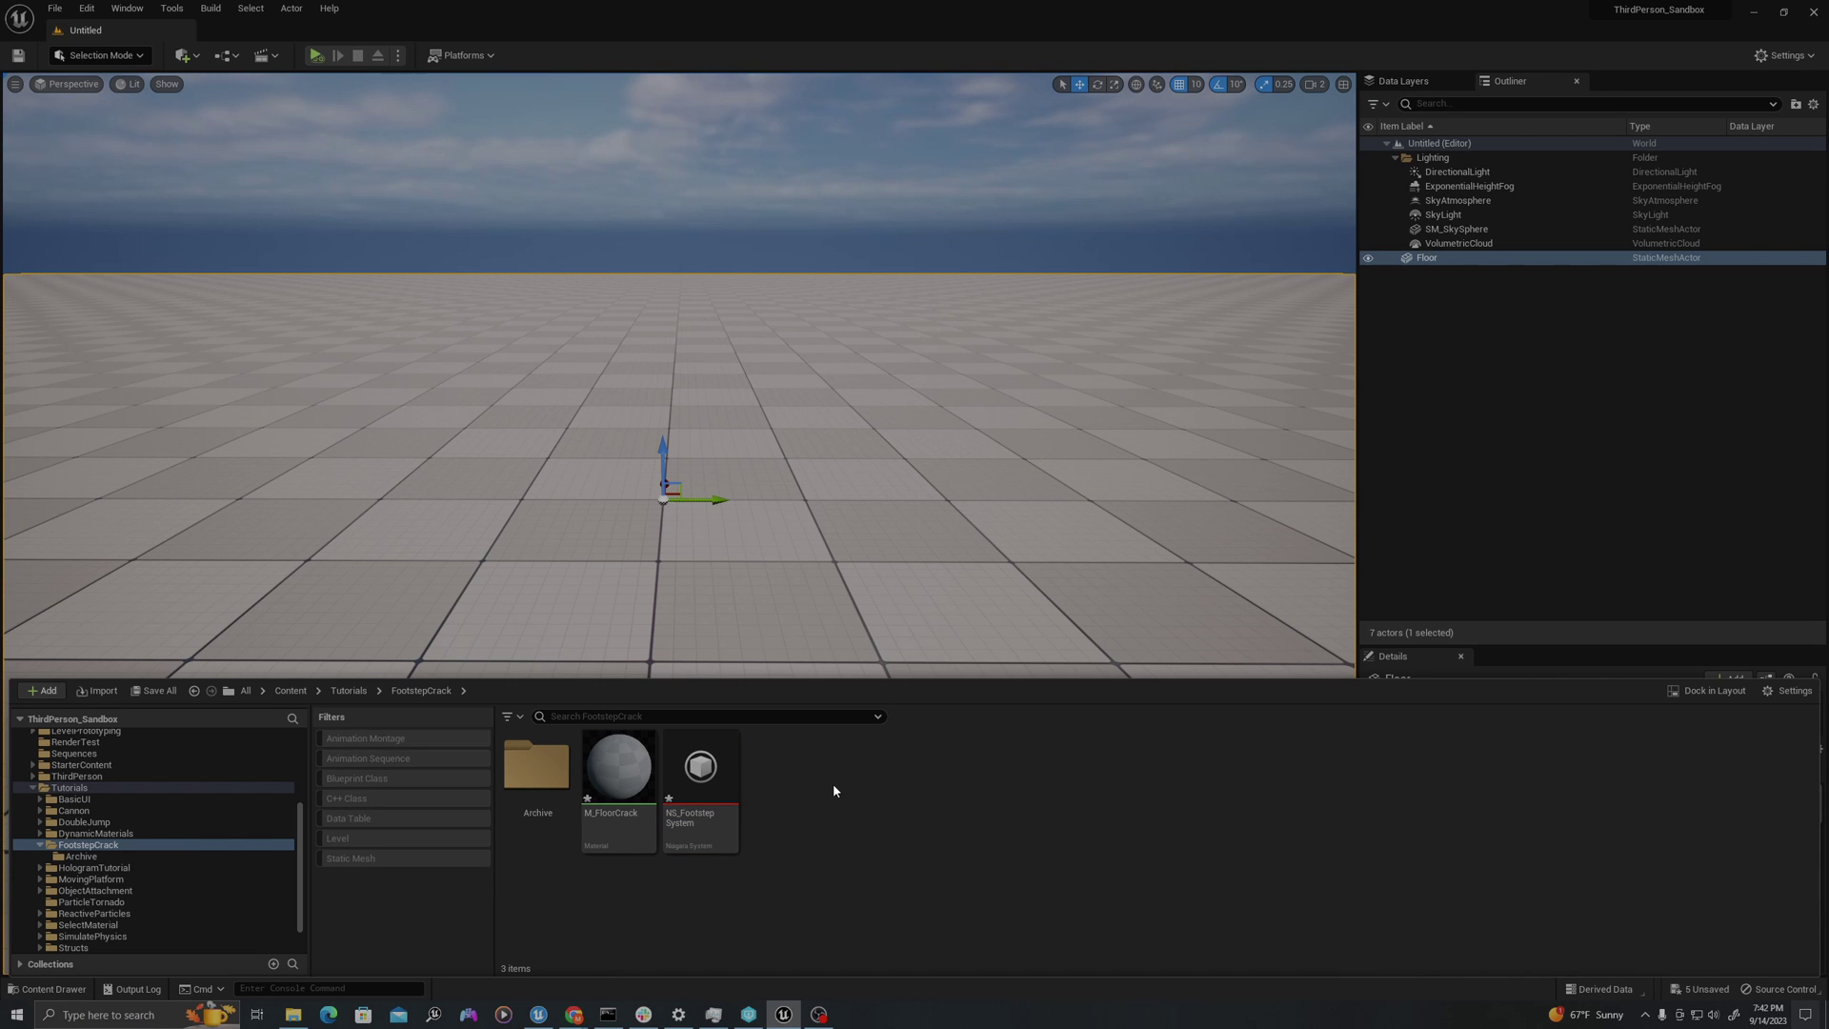
- Preview Crack_1 in Downloads > Image and drag it into FootstepCrack to import it
{"action": "left_click", "coordinate": [296, 1016]}
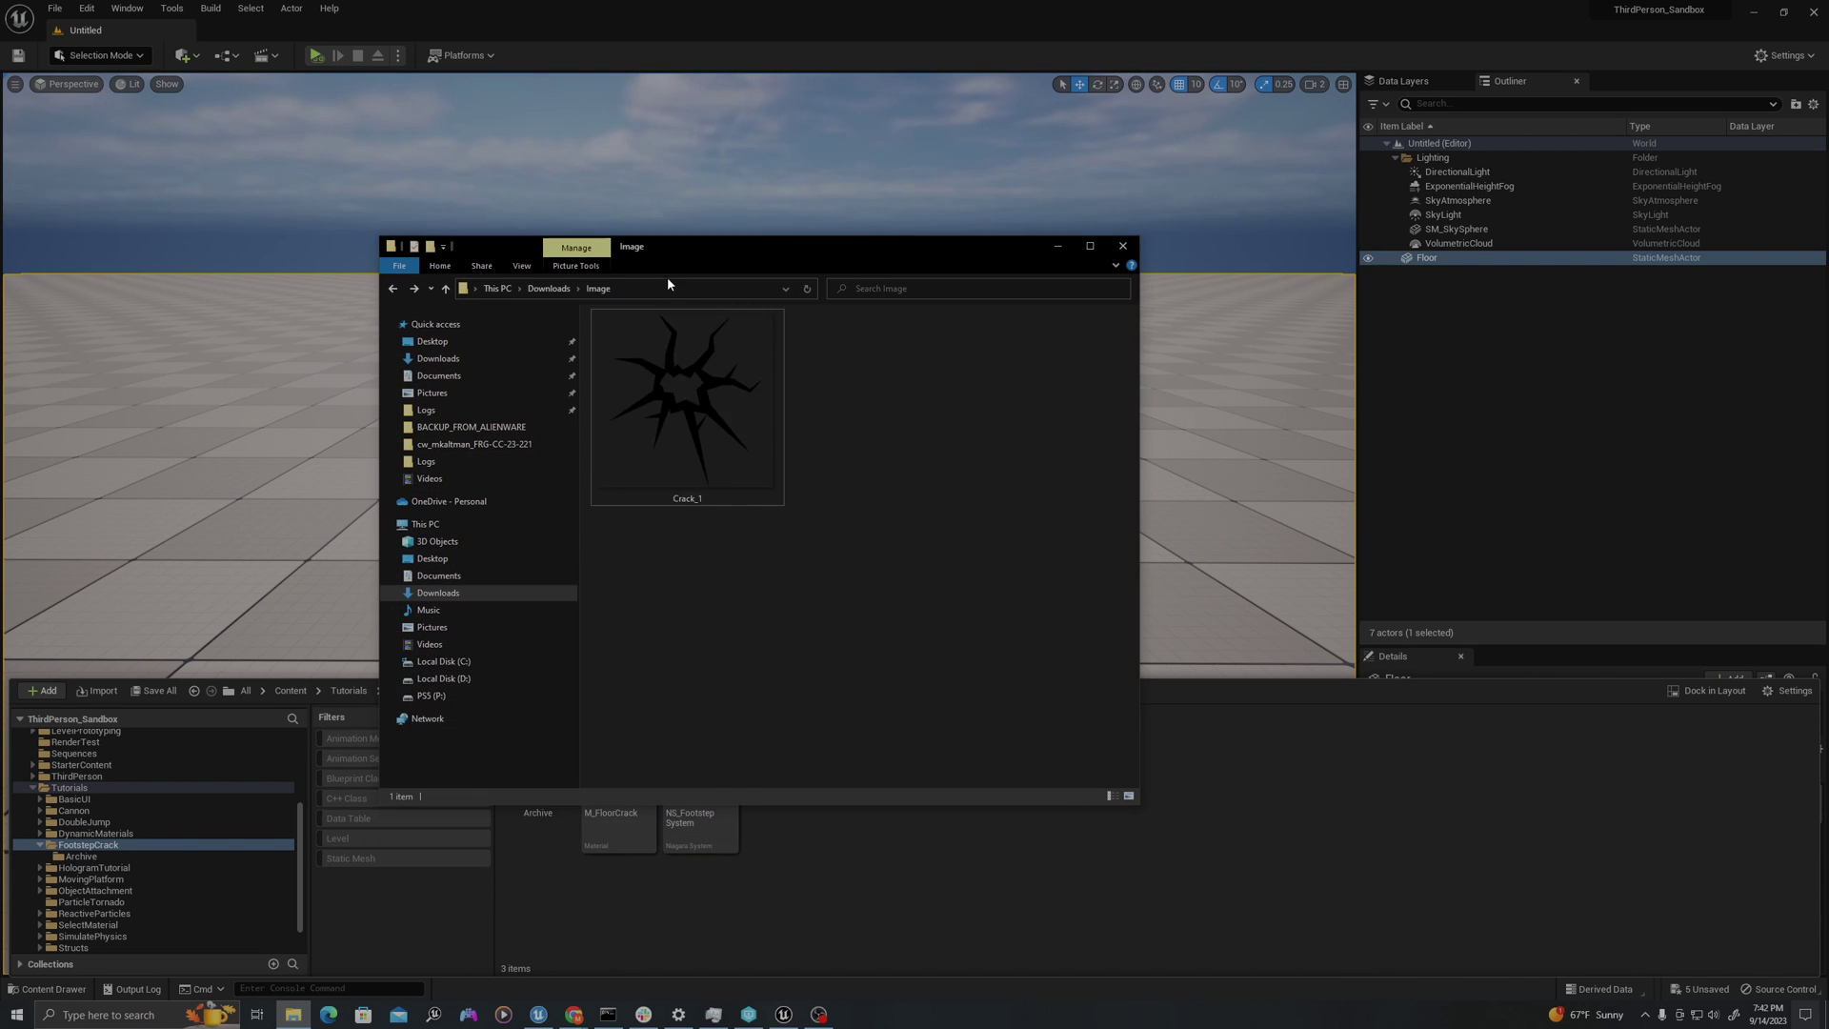
{"action": "double_click", "coordinate": [678, 394]}
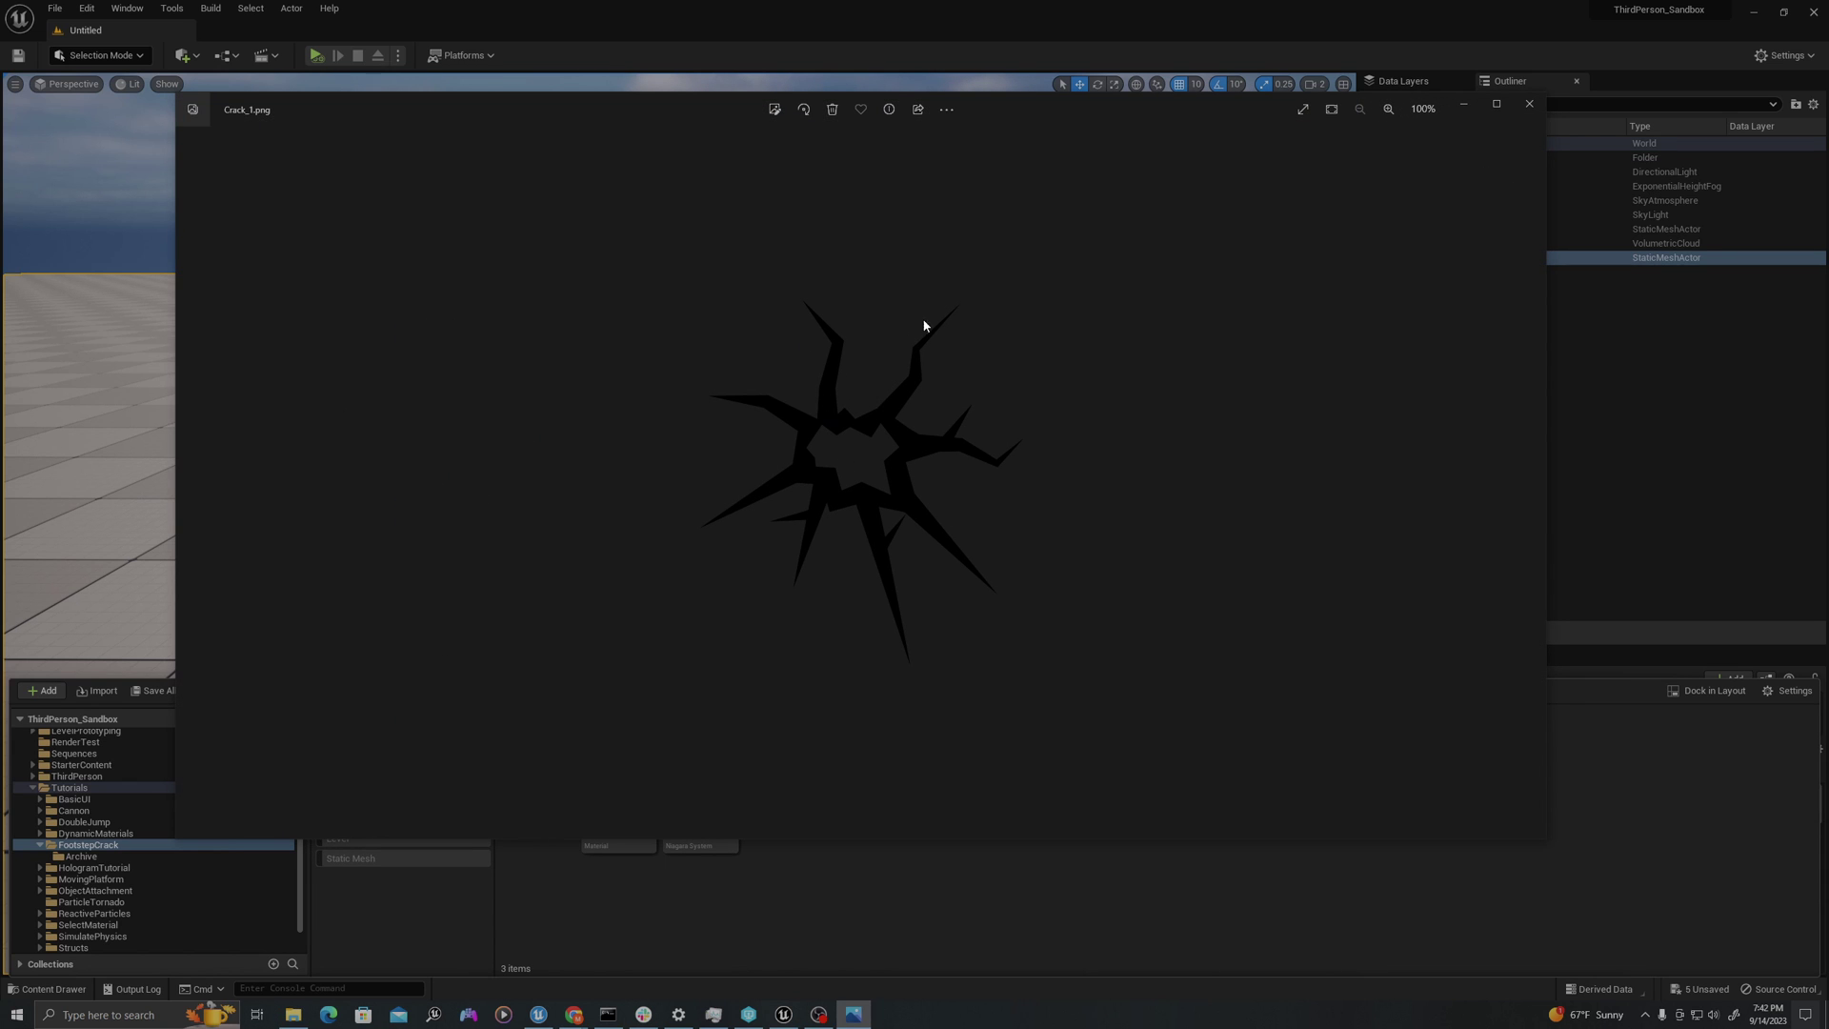
{"action": "left_click", "coordinate": [1463, 104]}
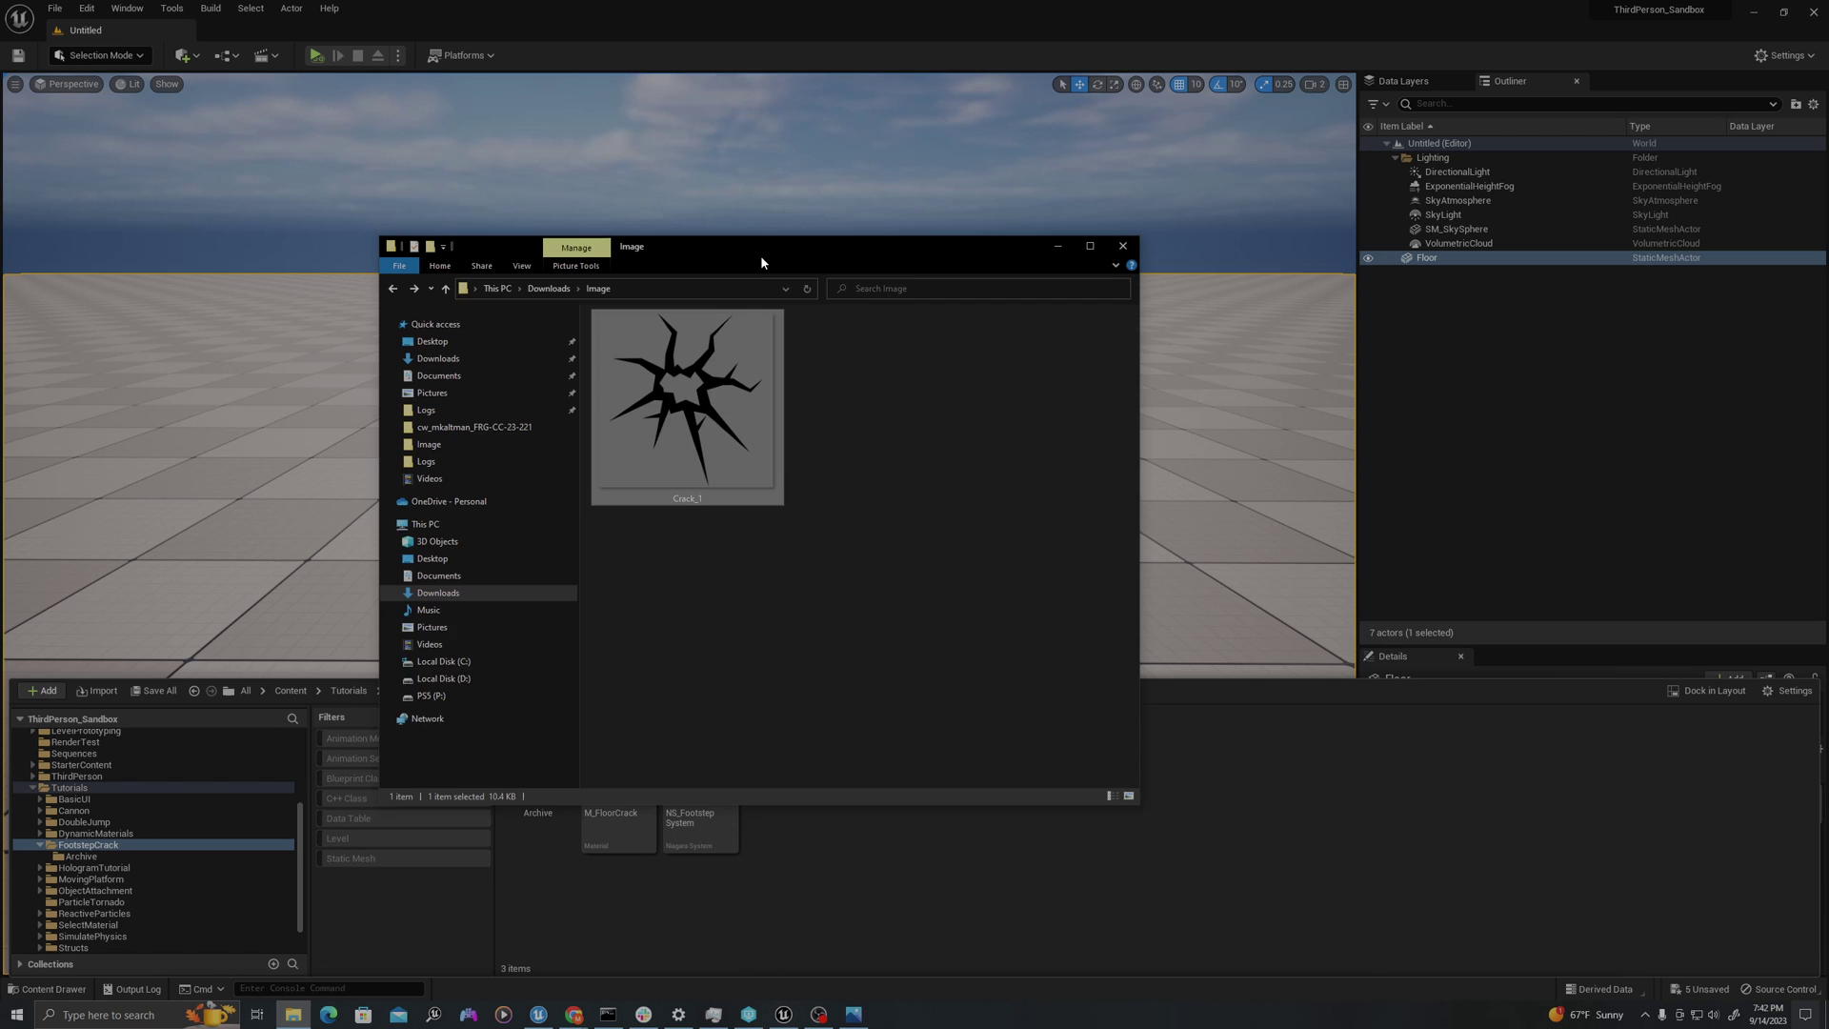
{"action": "left_click_drag", "start_coordinate": [760, 254], "coordinate": [423, 157]}
{"action": "left_click_drag", "start_coordinate": [338, 277], "coordinate": [834, 797]}
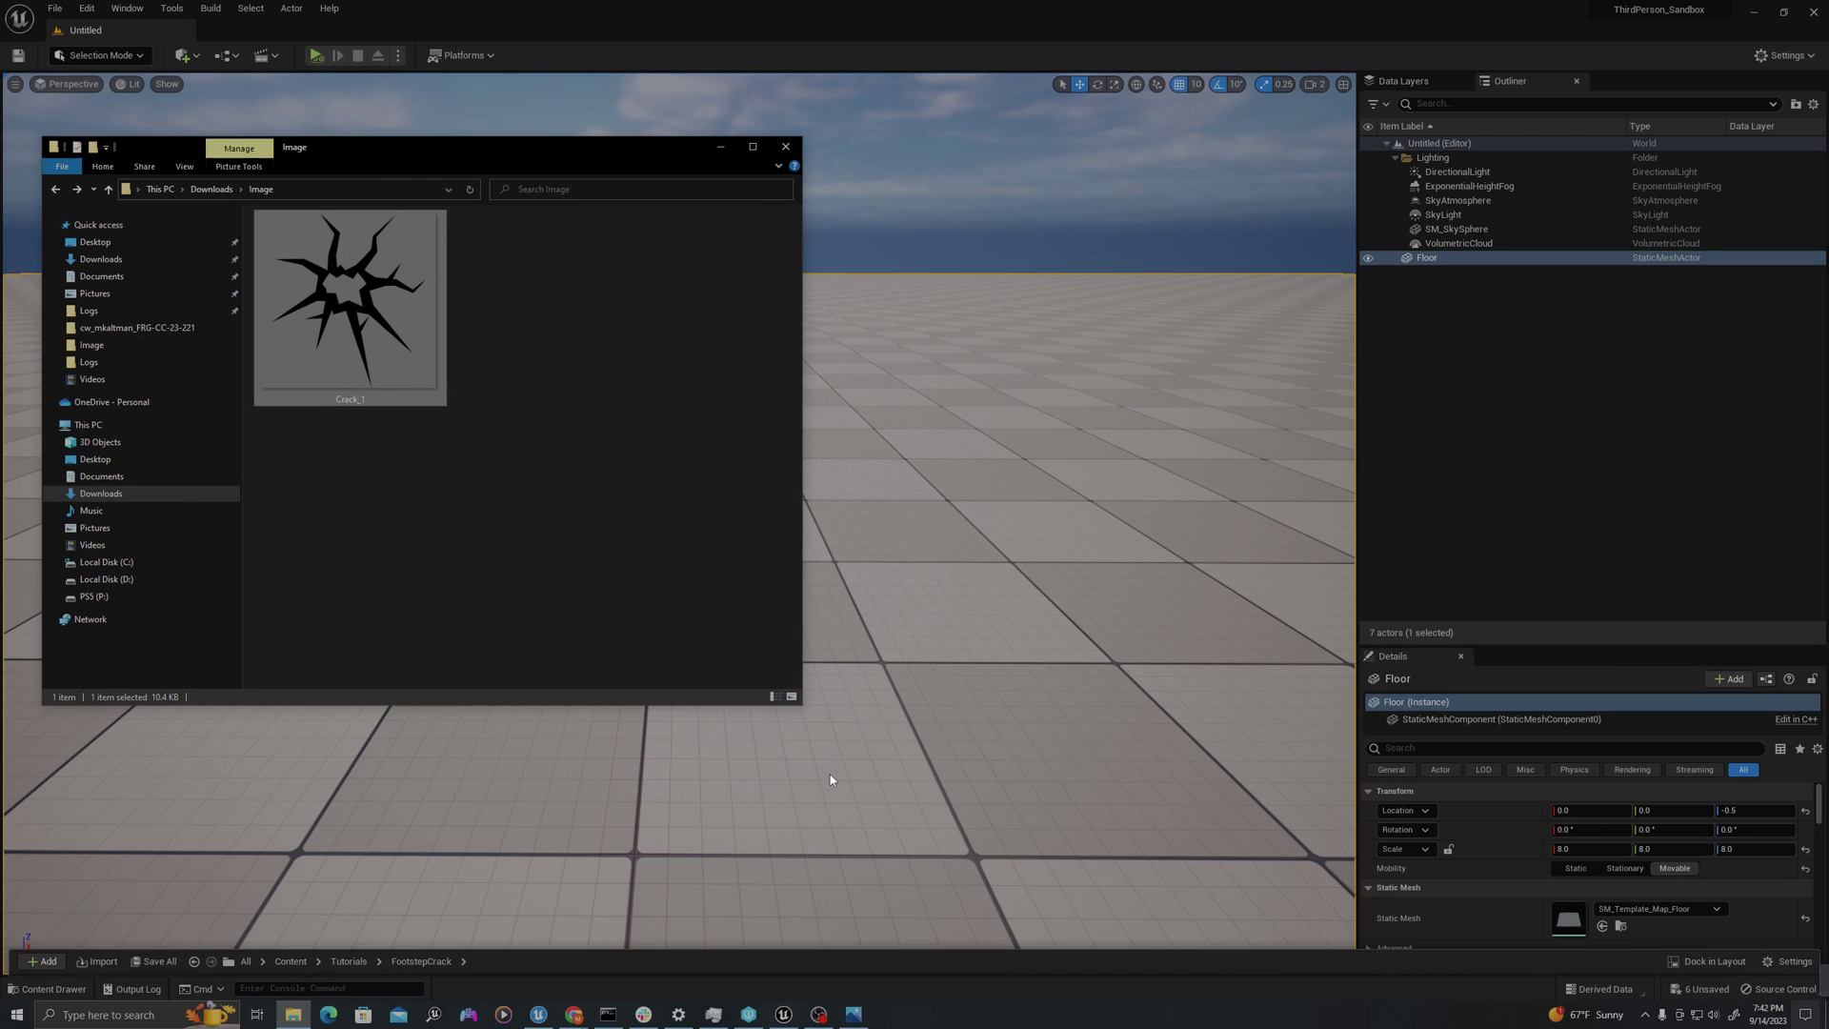
- Finish importing Crack_1 and inspect the texture up close in its editor
{"action": "left_click", "coordinate": [721, 146]}
{"action": "key", "text": "ctrl+space"}
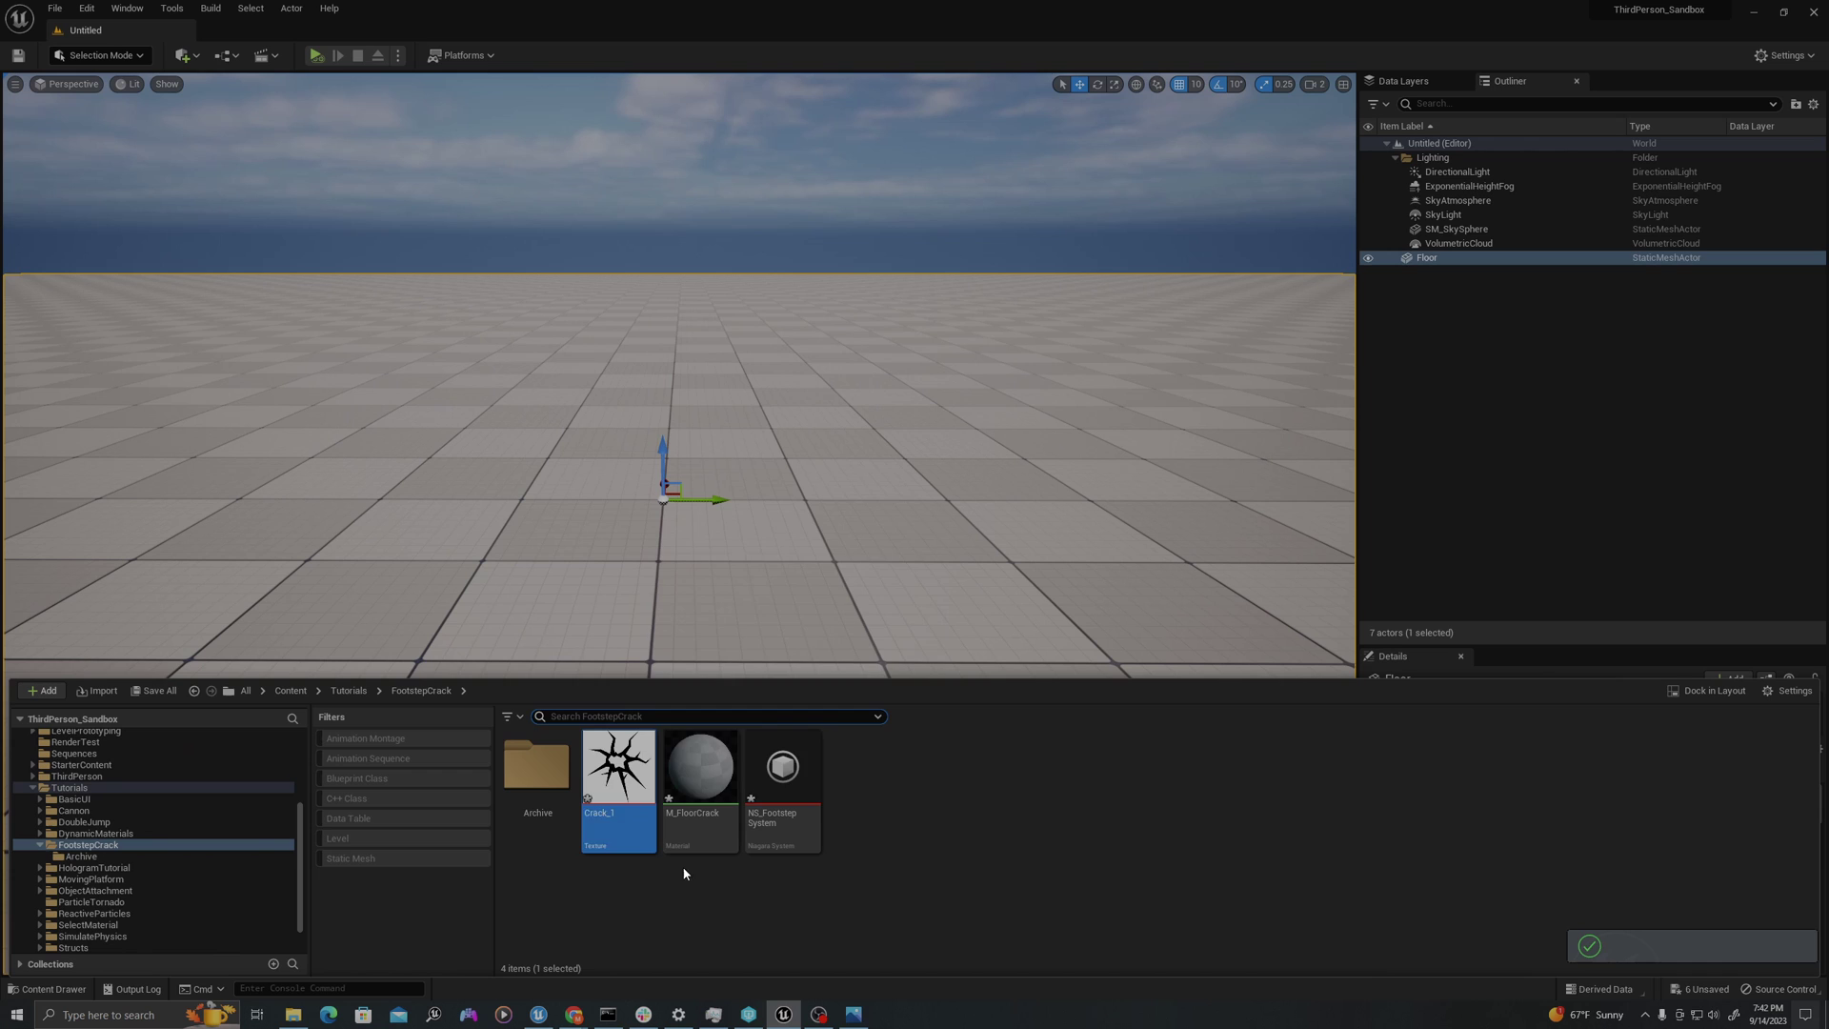
{"action": "double_click", "coordinate": [620, 793]}
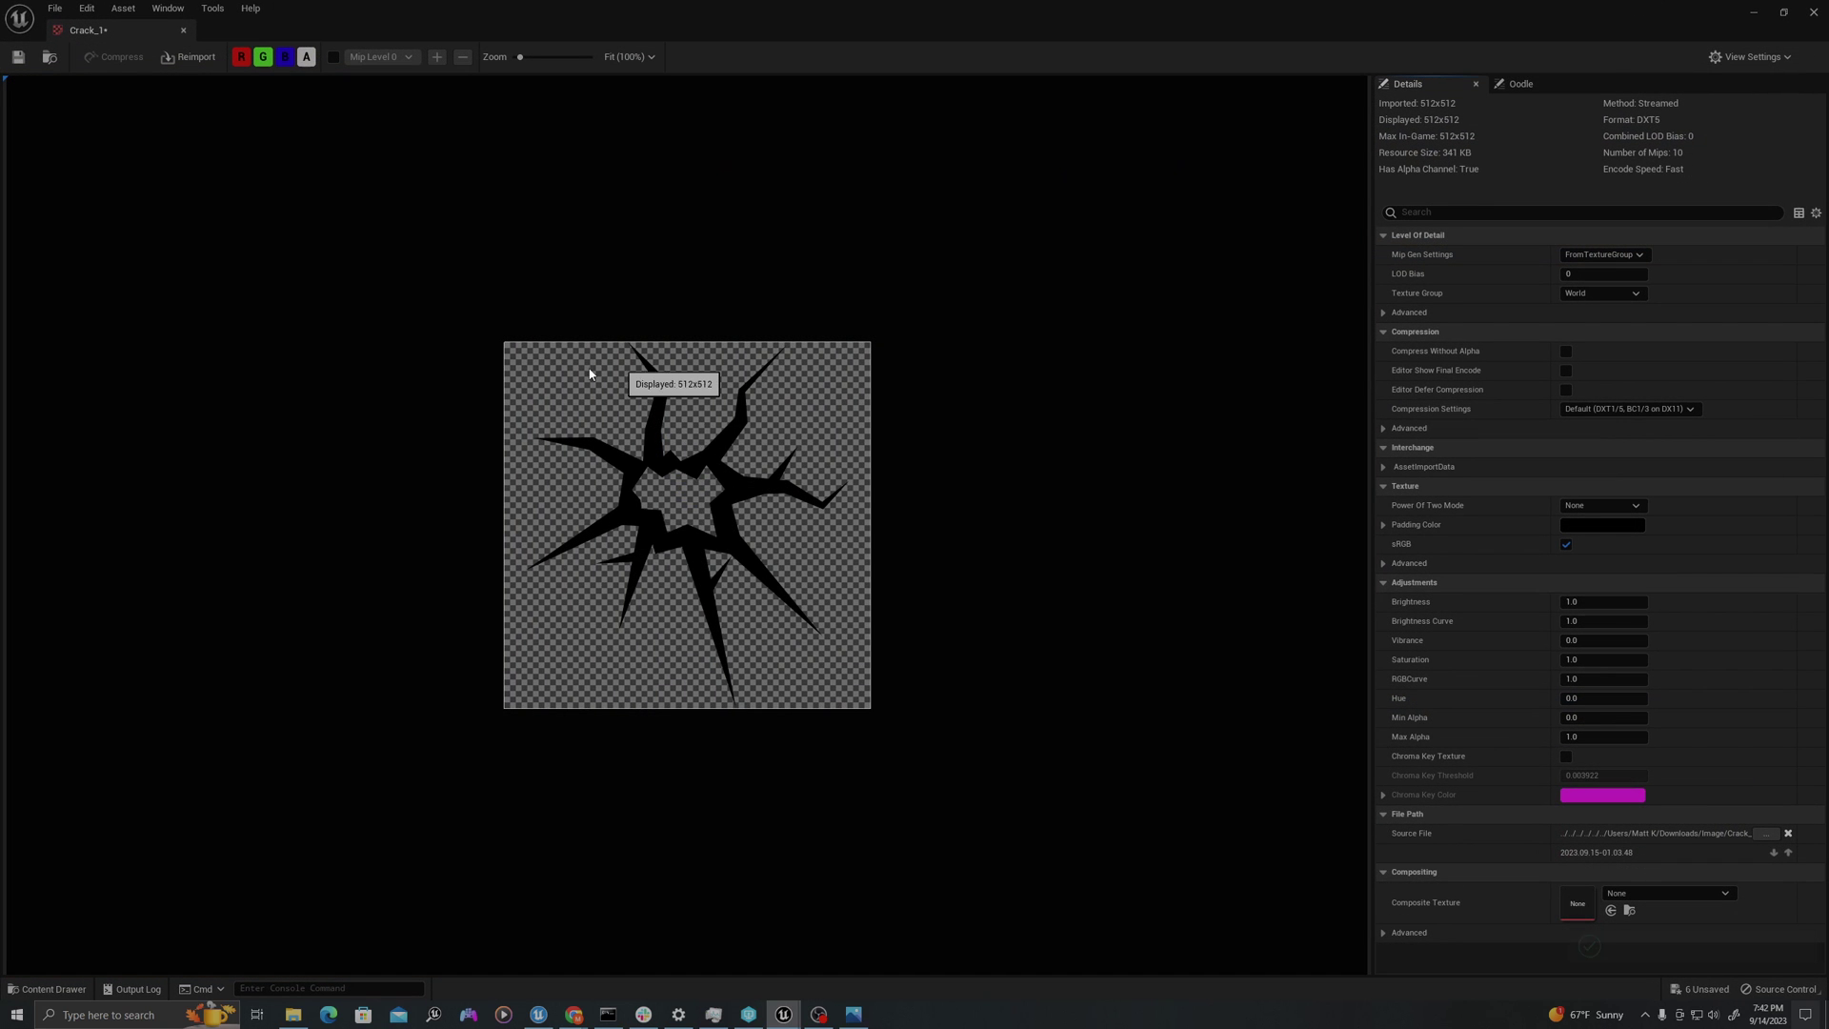
{"action": "scroll", "coordinate": [661, 405], "scroll_direction": "up", "scroll_amount": 3}
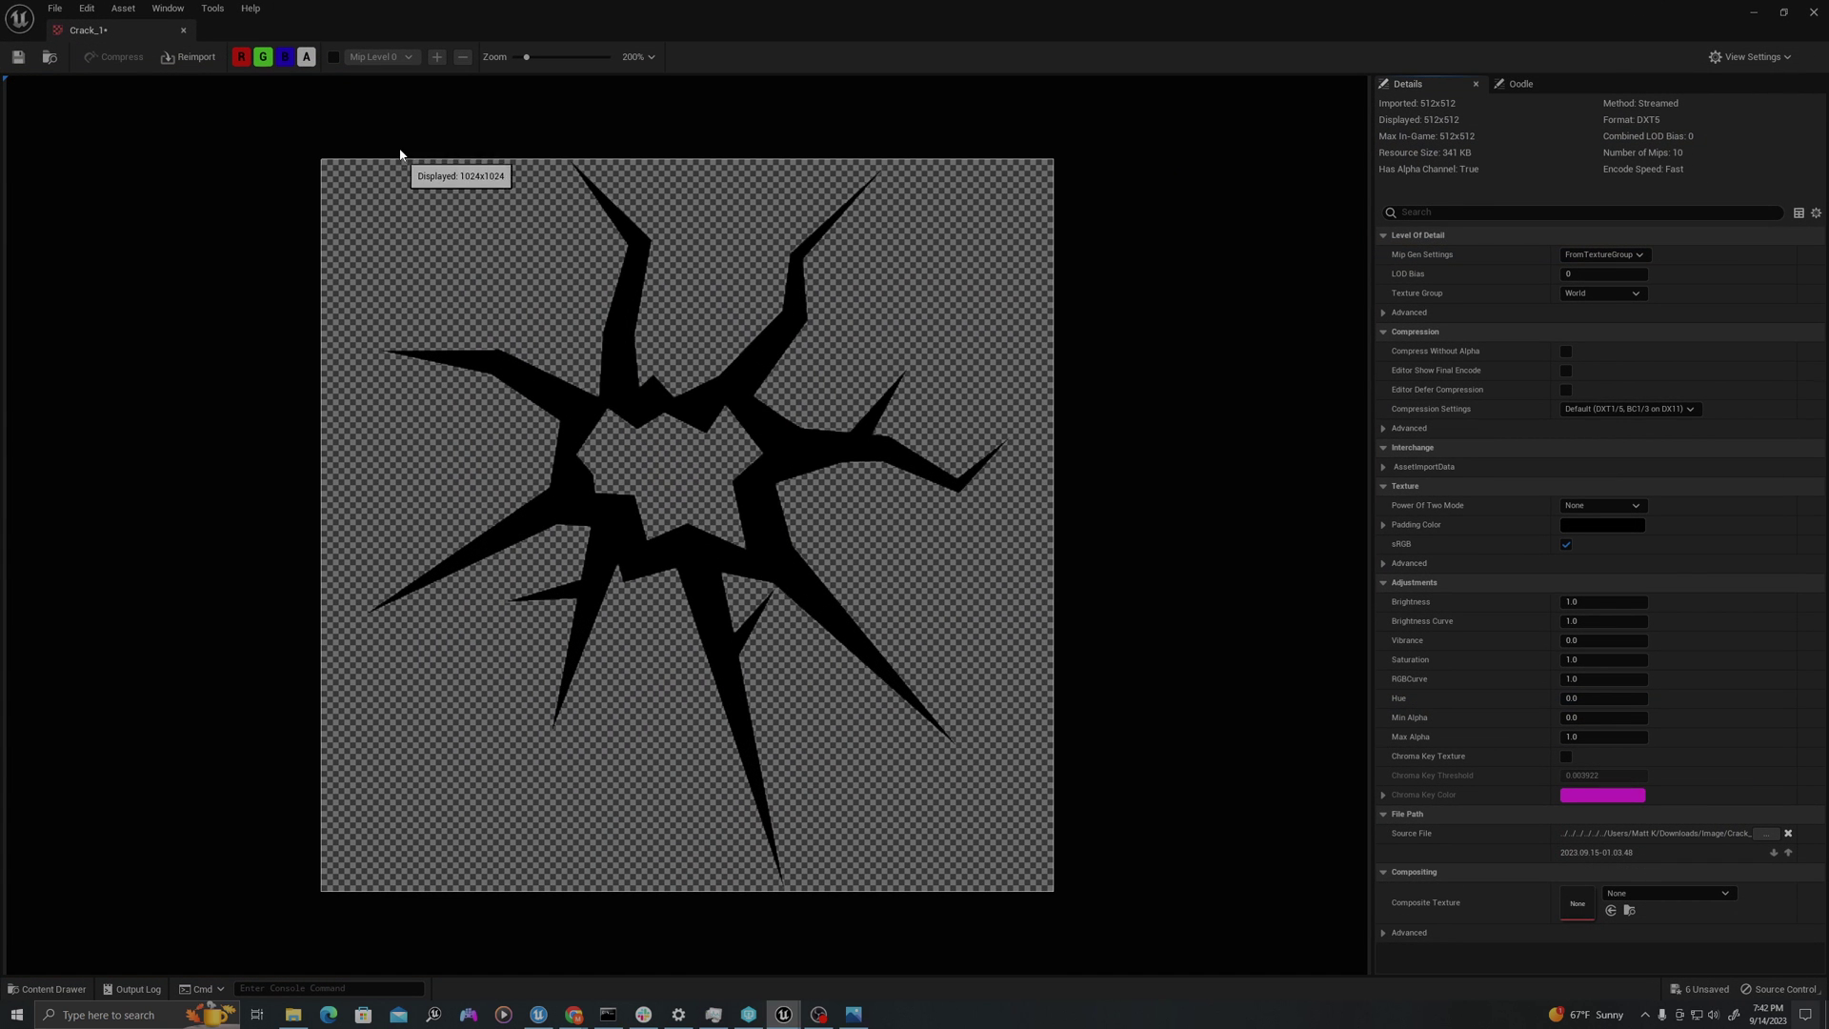
{"action": "left_click", "coordinate": [184, 29]}
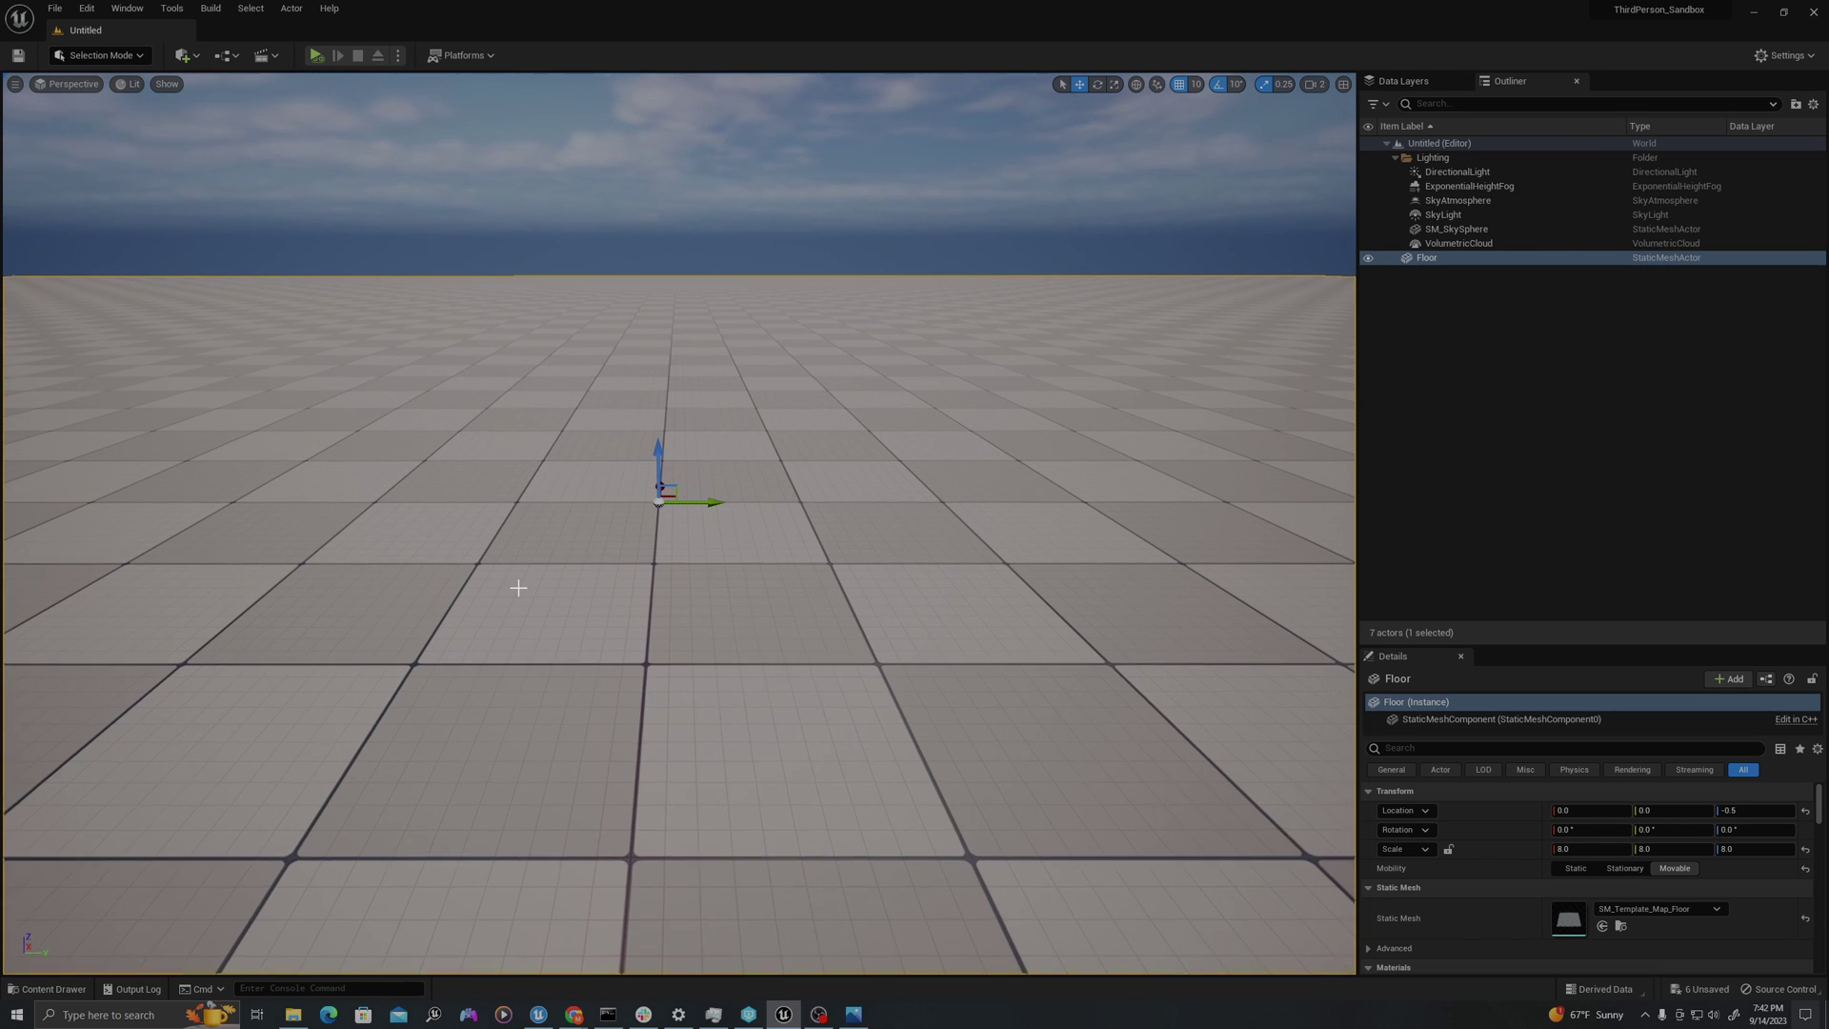
{"action": "key", "text": "ctrl+space"}
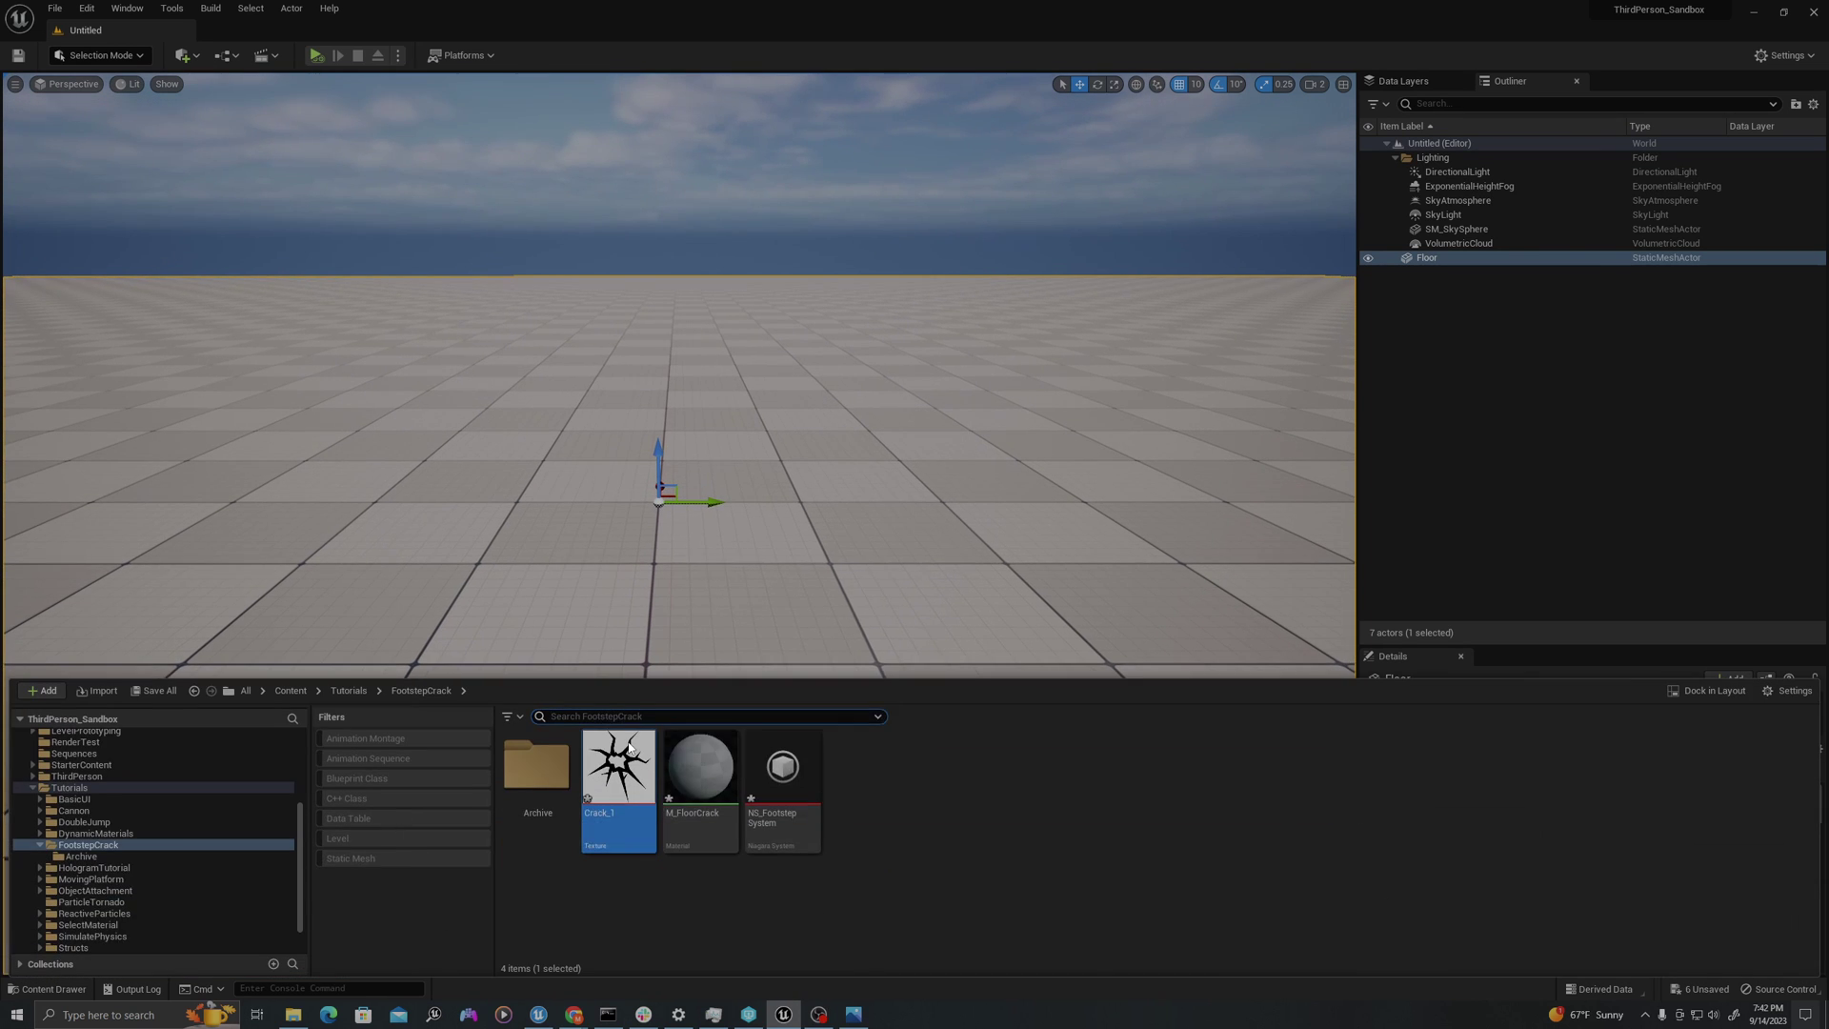
- Open M_FloorCrack and add Crack_1 as a Texture Sample, plus a second Texture Sample
{"action": "double_click", "coordinate": [711, 772]}
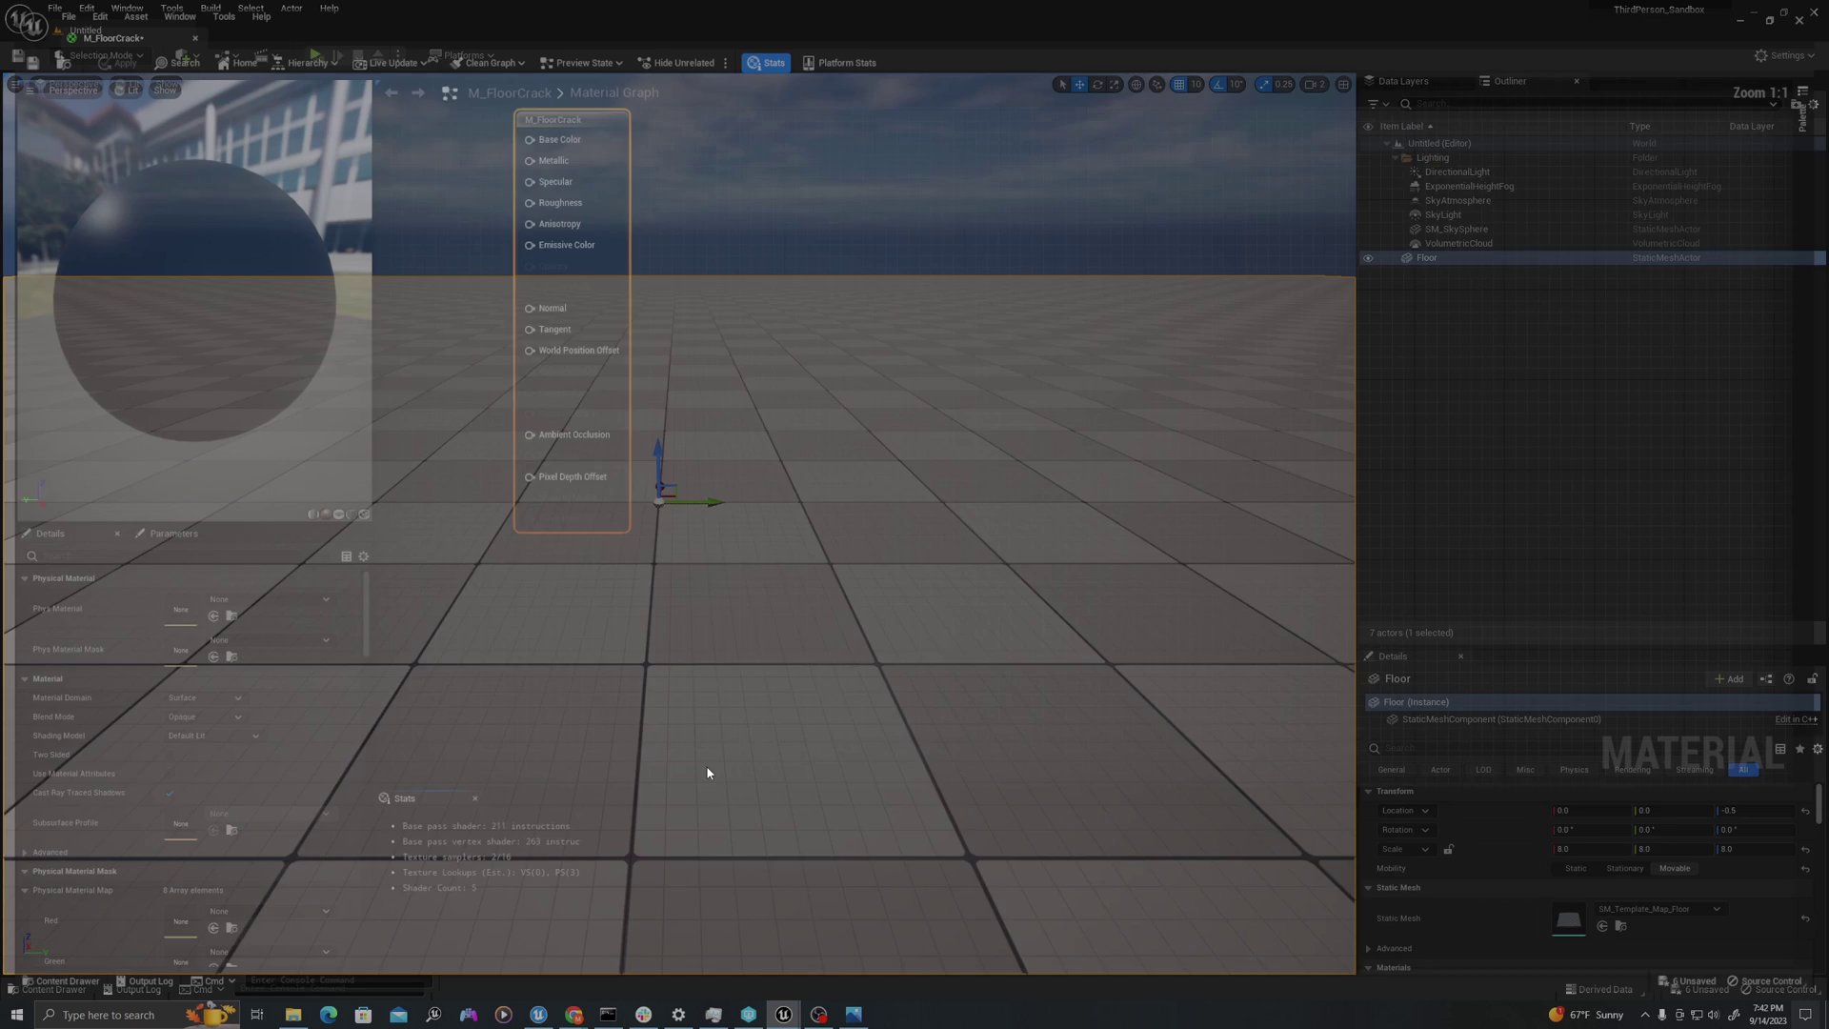
{"action": "key", "text": "ctrl+space"}
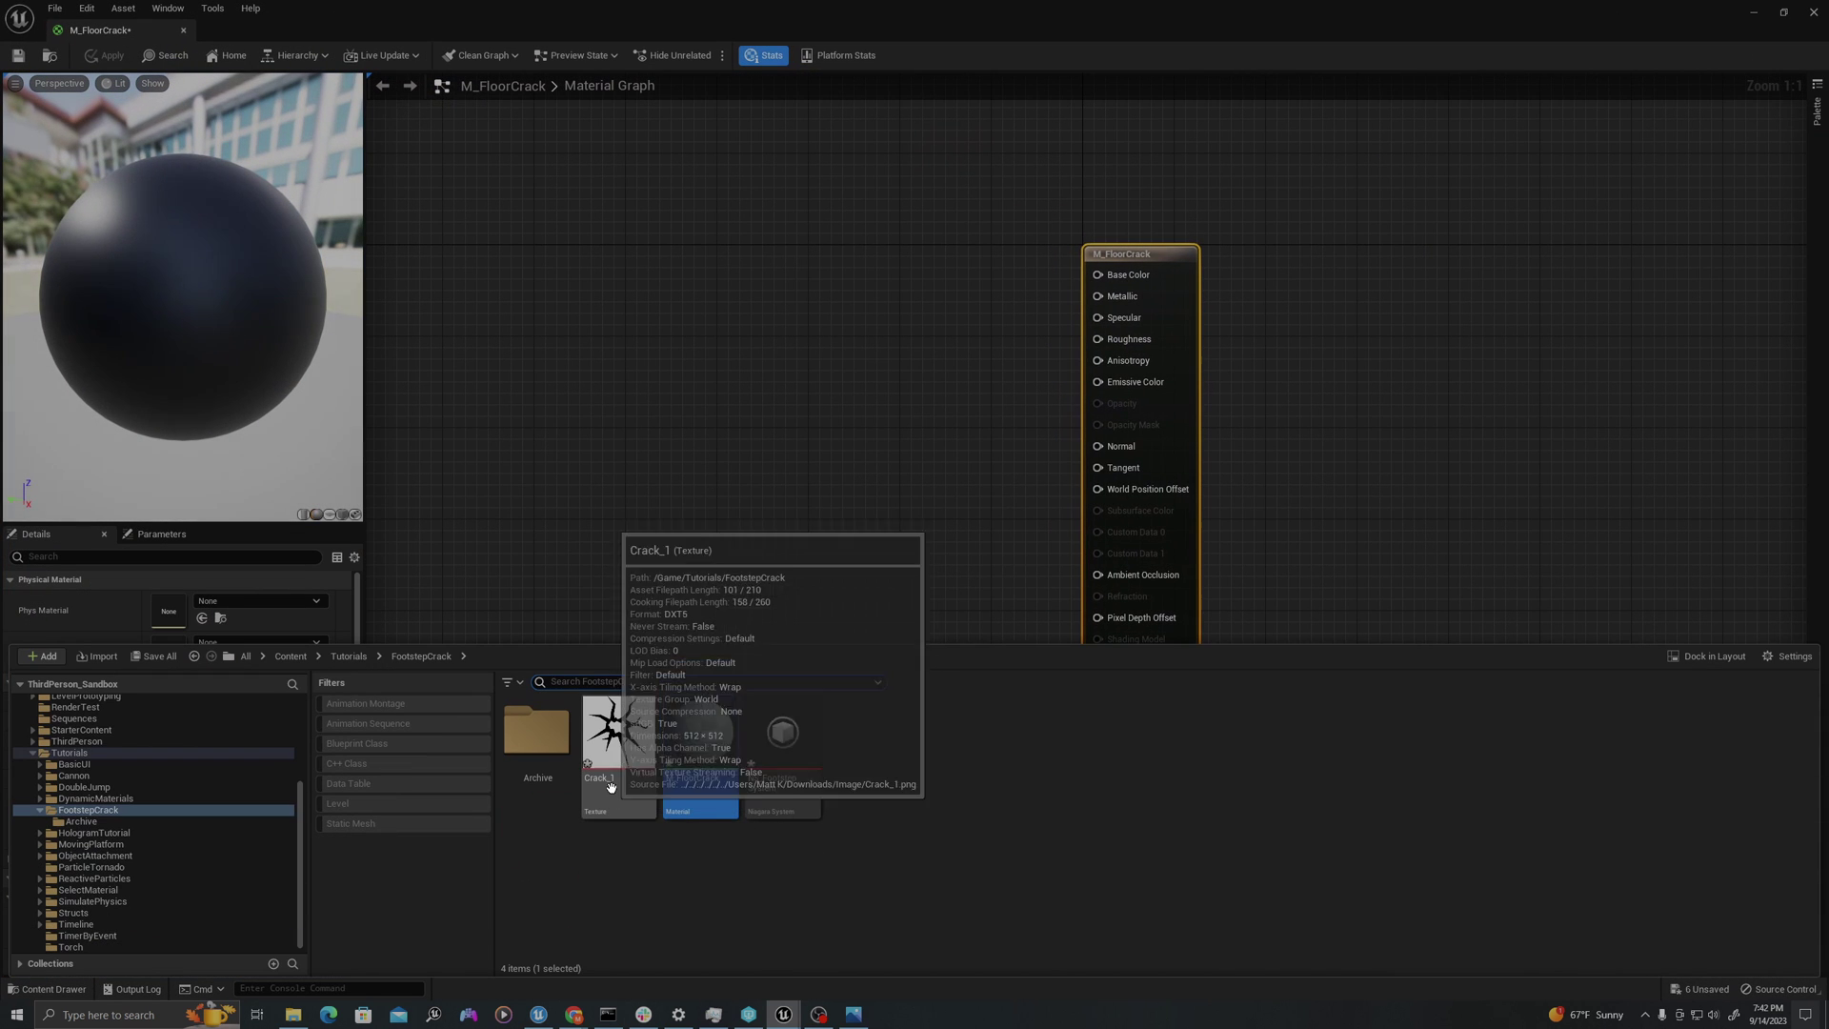
{"action": "left_click_drag", "start_coordinate": [624, 748], "coordinate": [611, 251]}
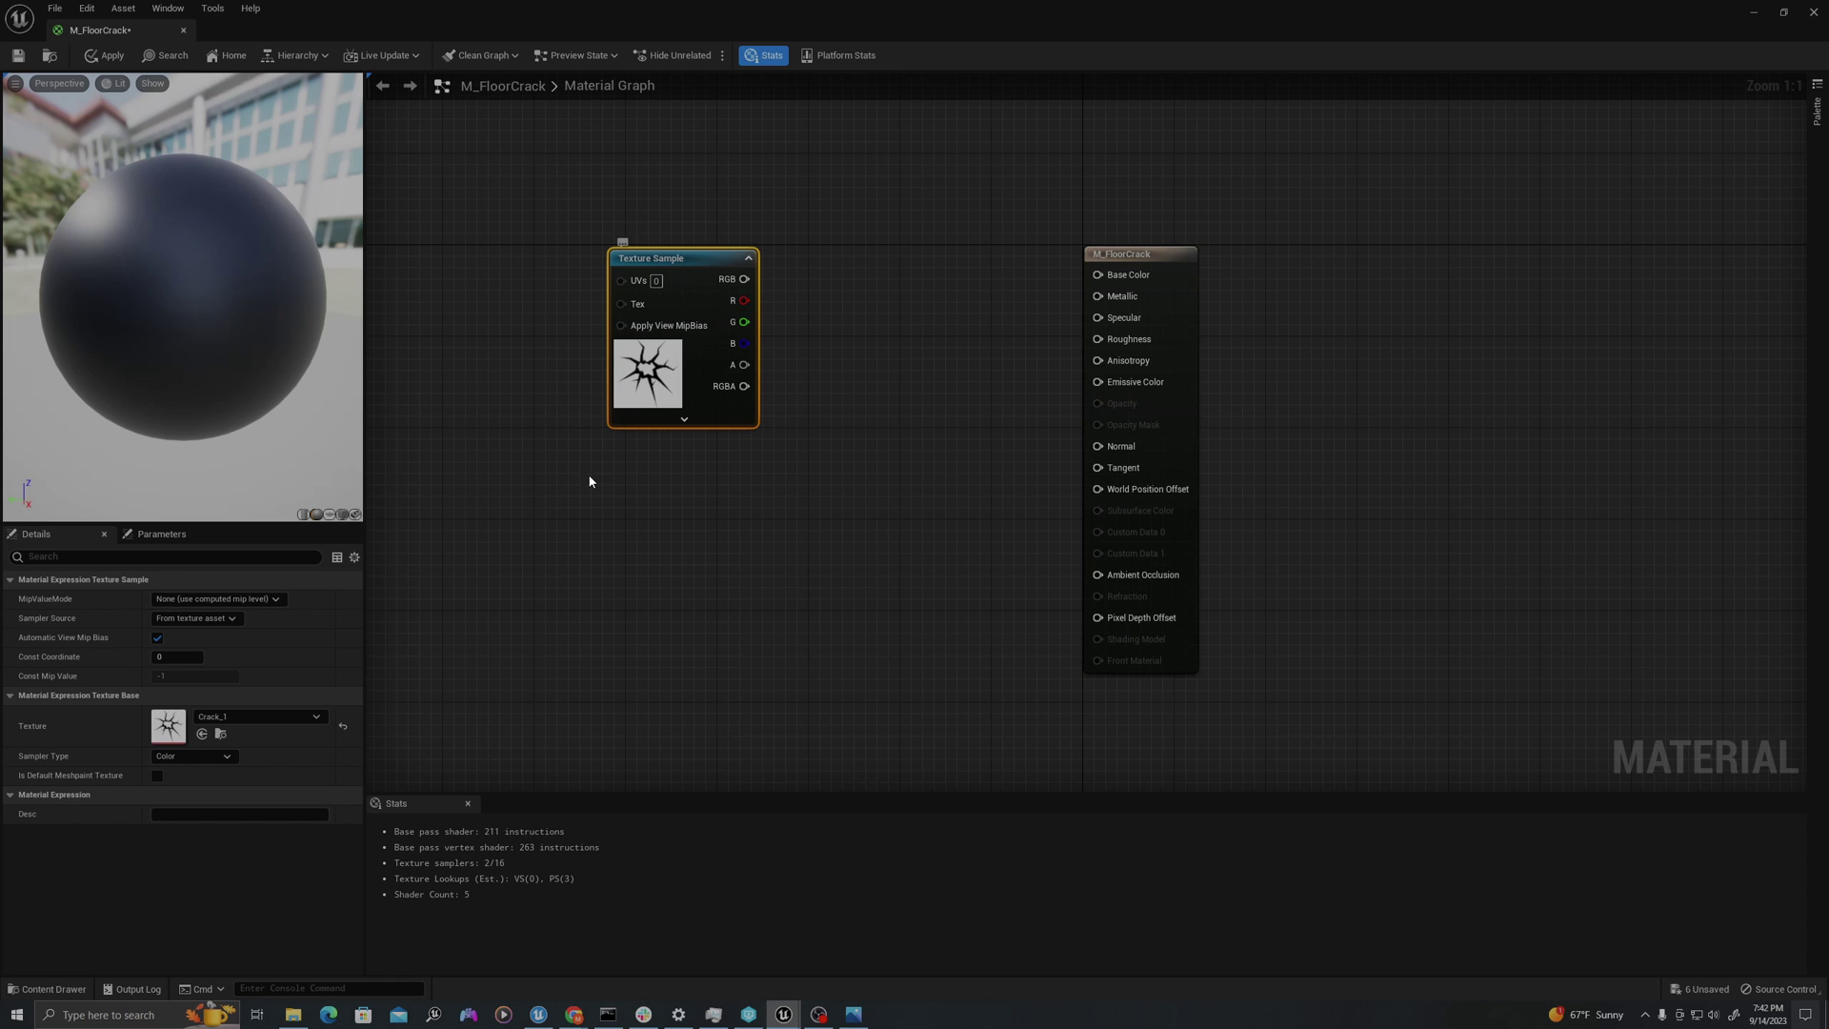
{"action": "right_click", "coordinate": [578, 529]}
{"action": "type", "text": "texture"}
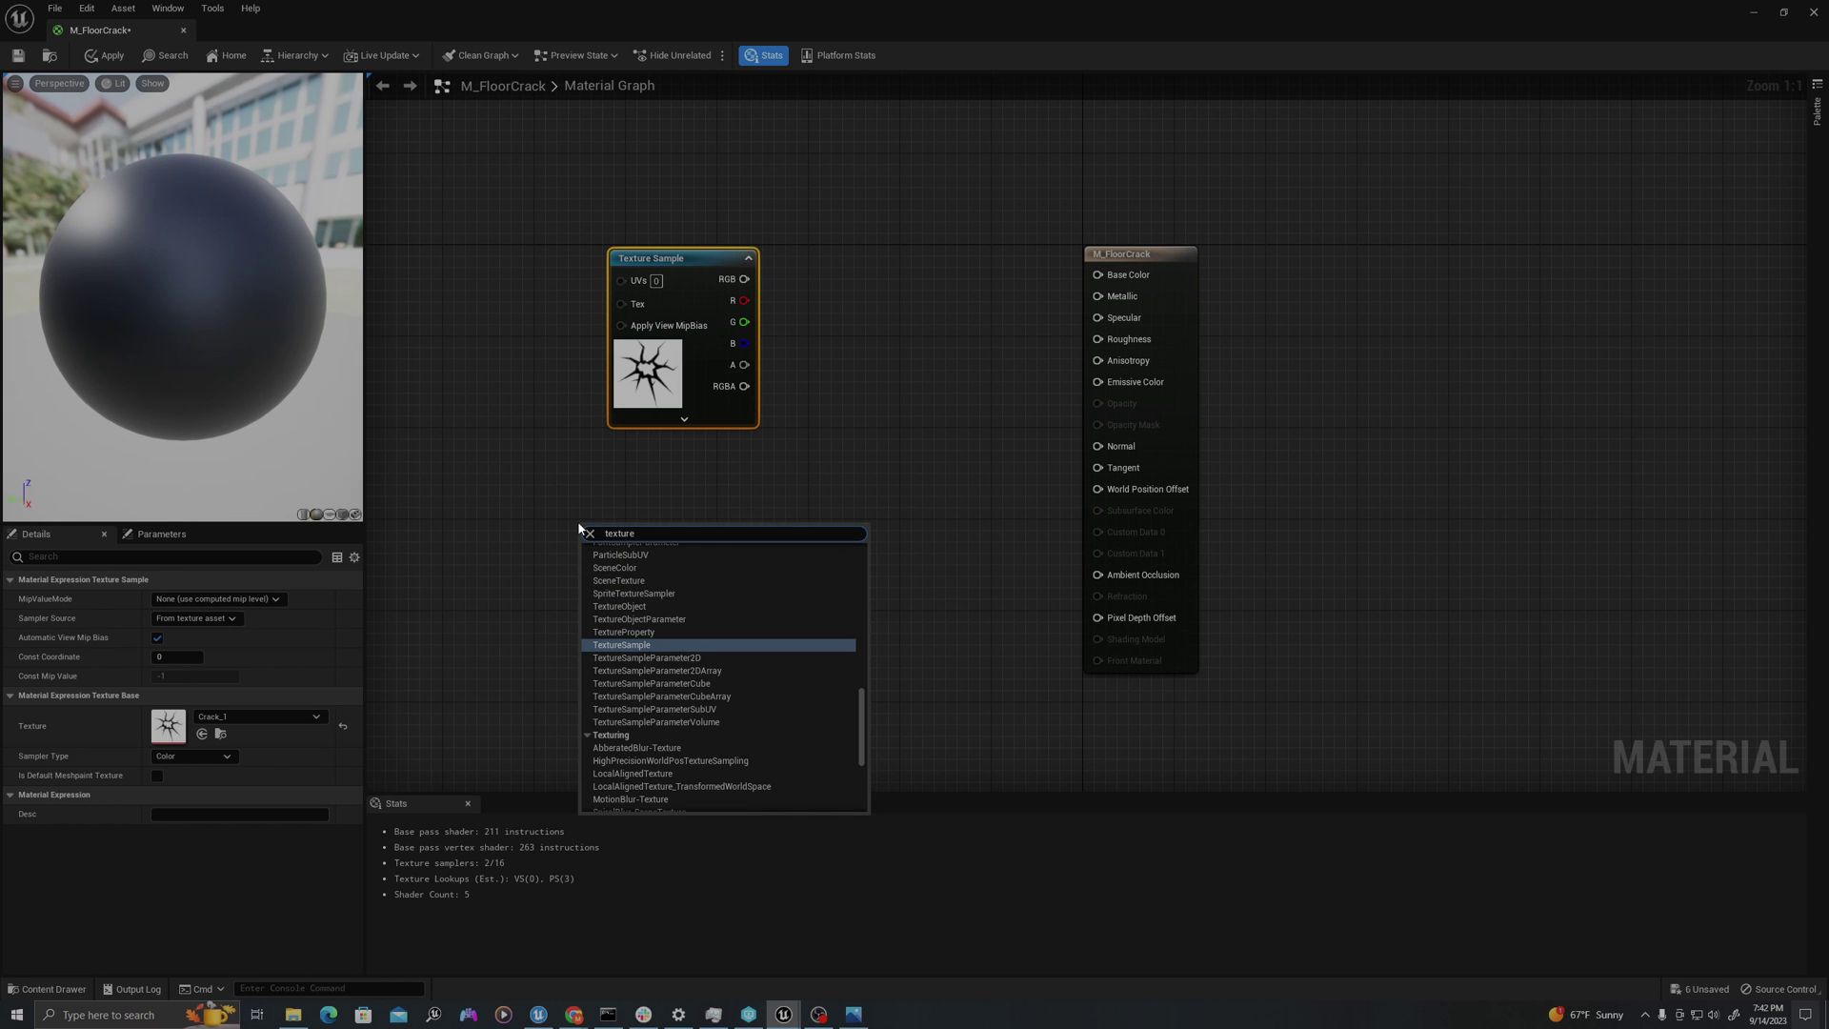
{"action": "key", "text": "Return"}
- Delete the duplicate Texture Sample and connect Crack_1's RGB to Base Color
{"action": "left_click", "coordinate": [572, 743]}
{"action": "key", "text": "ctrl+space"}
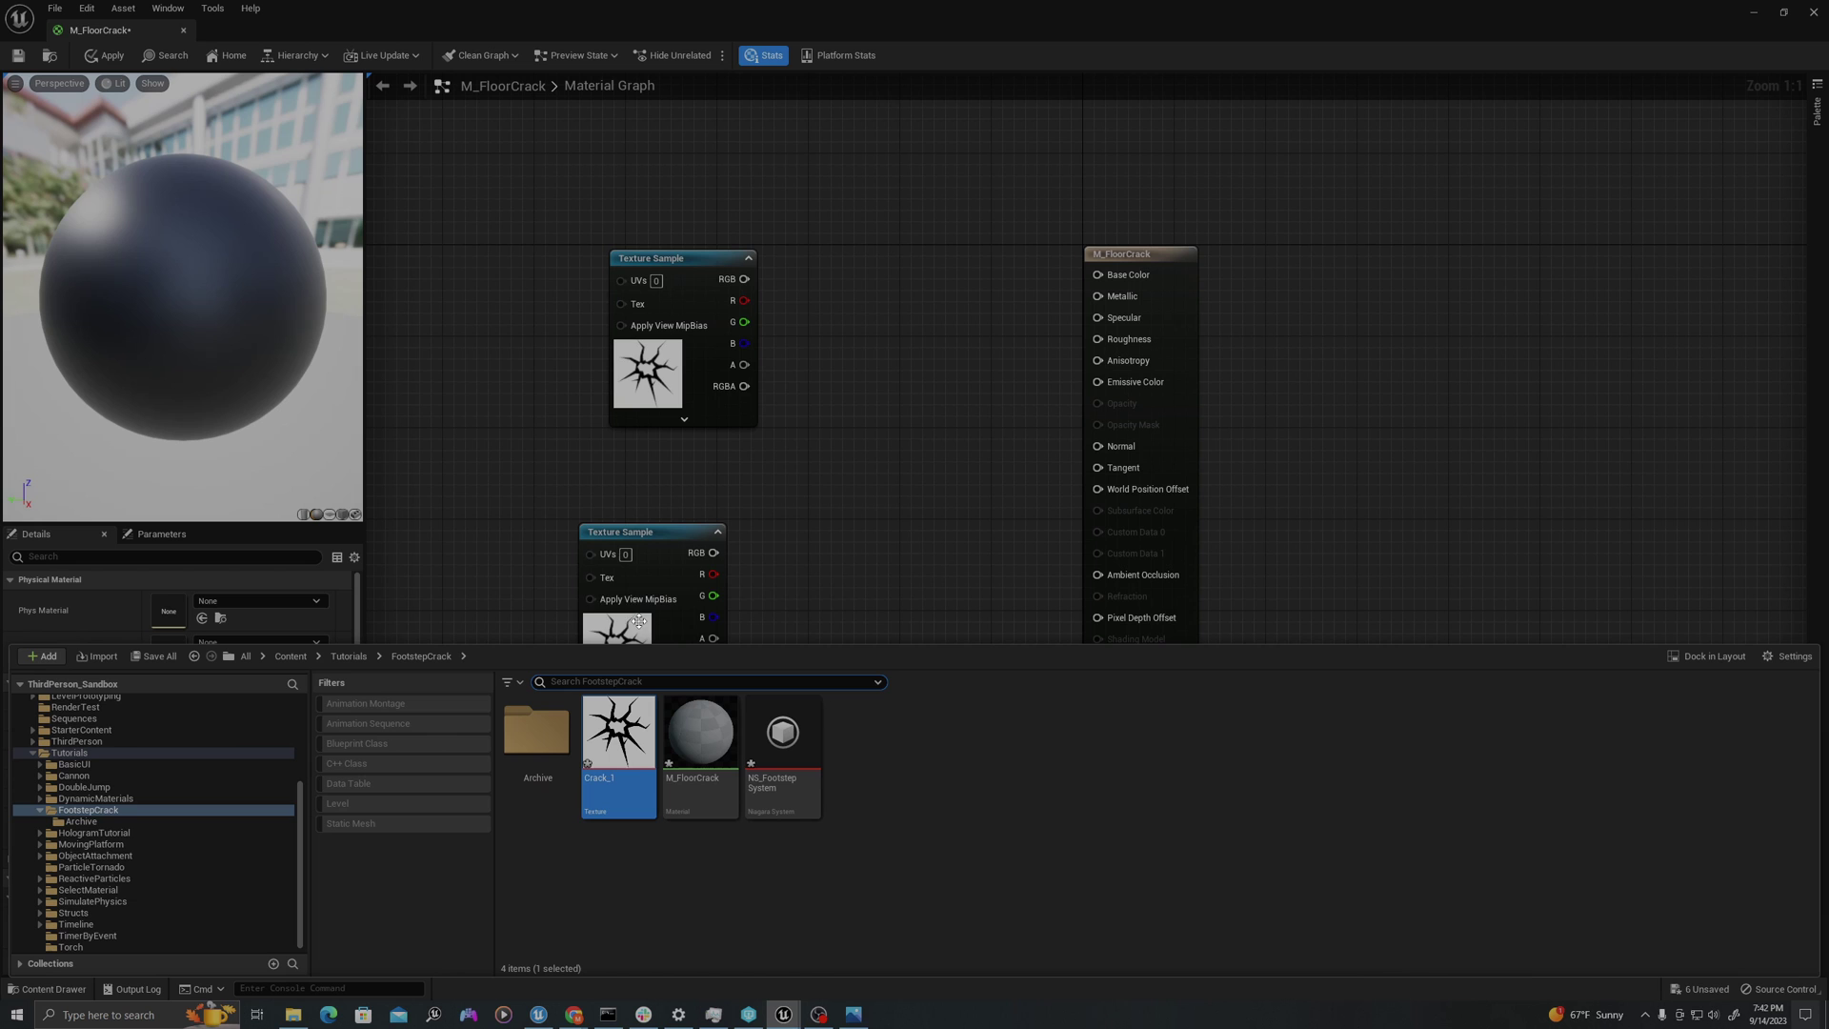
{"action": "left_click", "coordinate": [637, 612]}
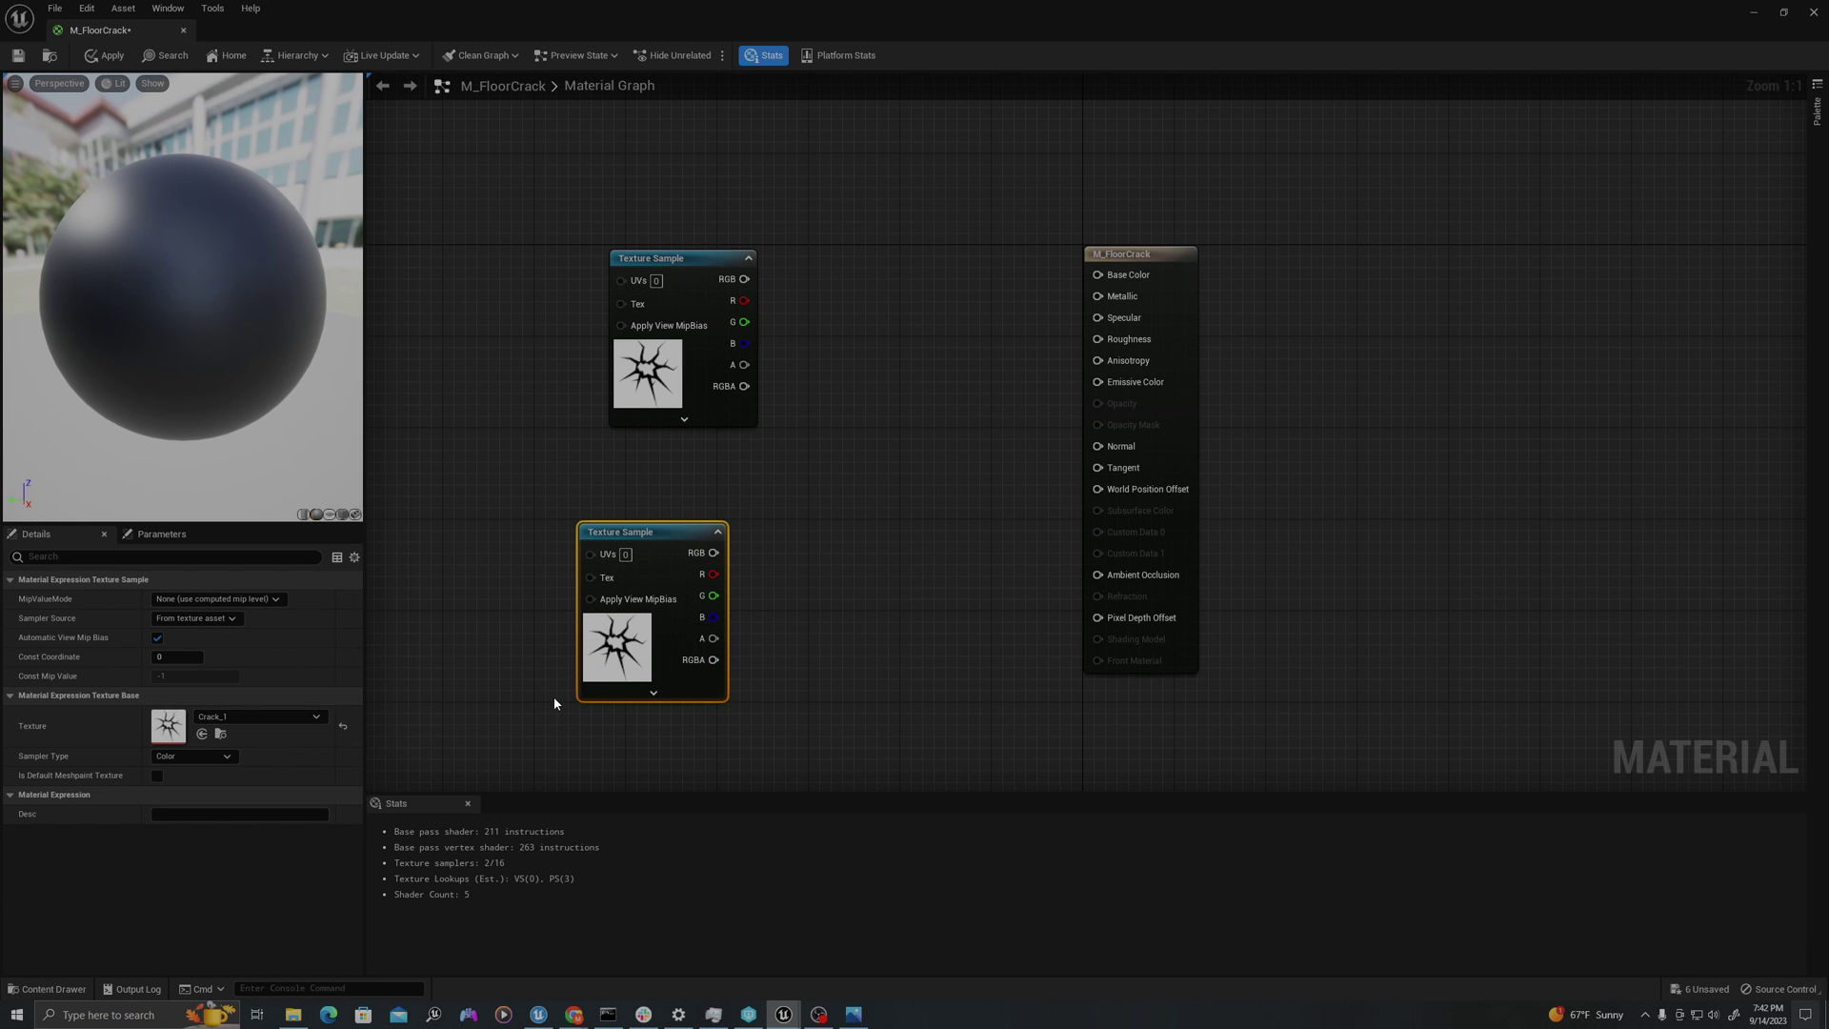
{"action": "key", "text": "Delete"}
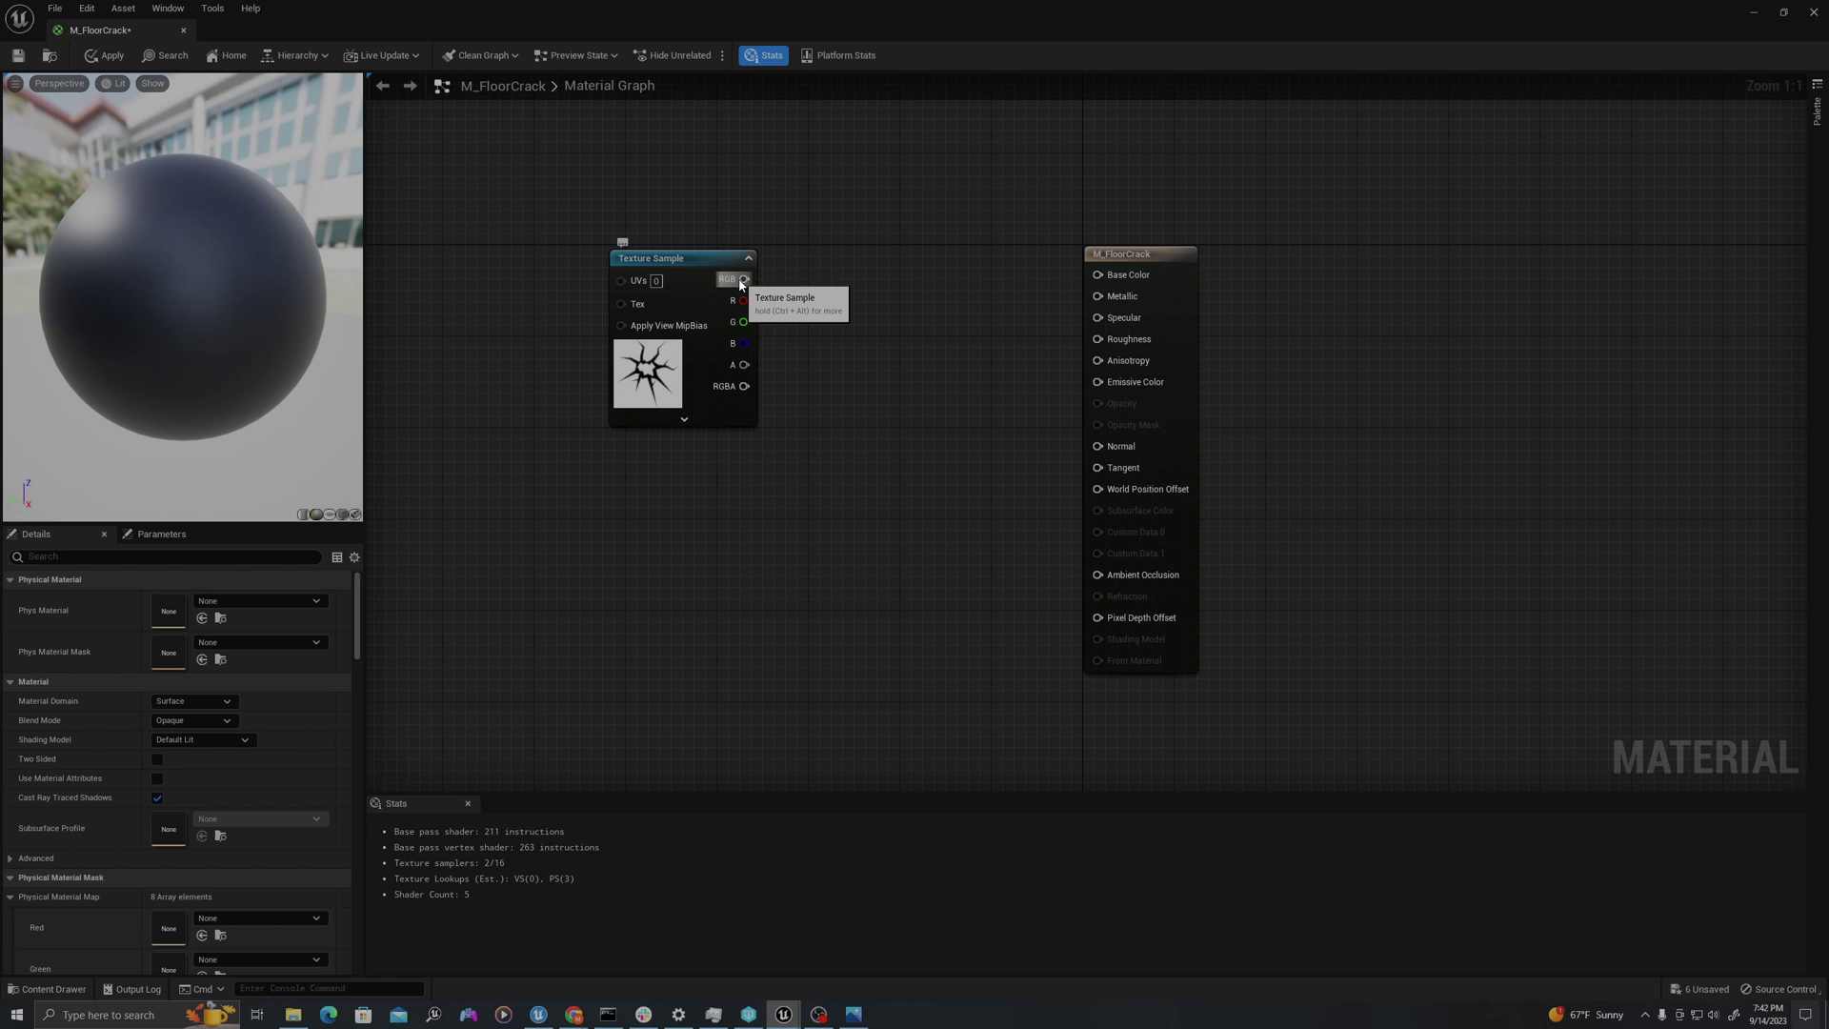
{"action": "left_click_drag", "start_coordinate": [742, 282], "coordinate": [1108, 278]}
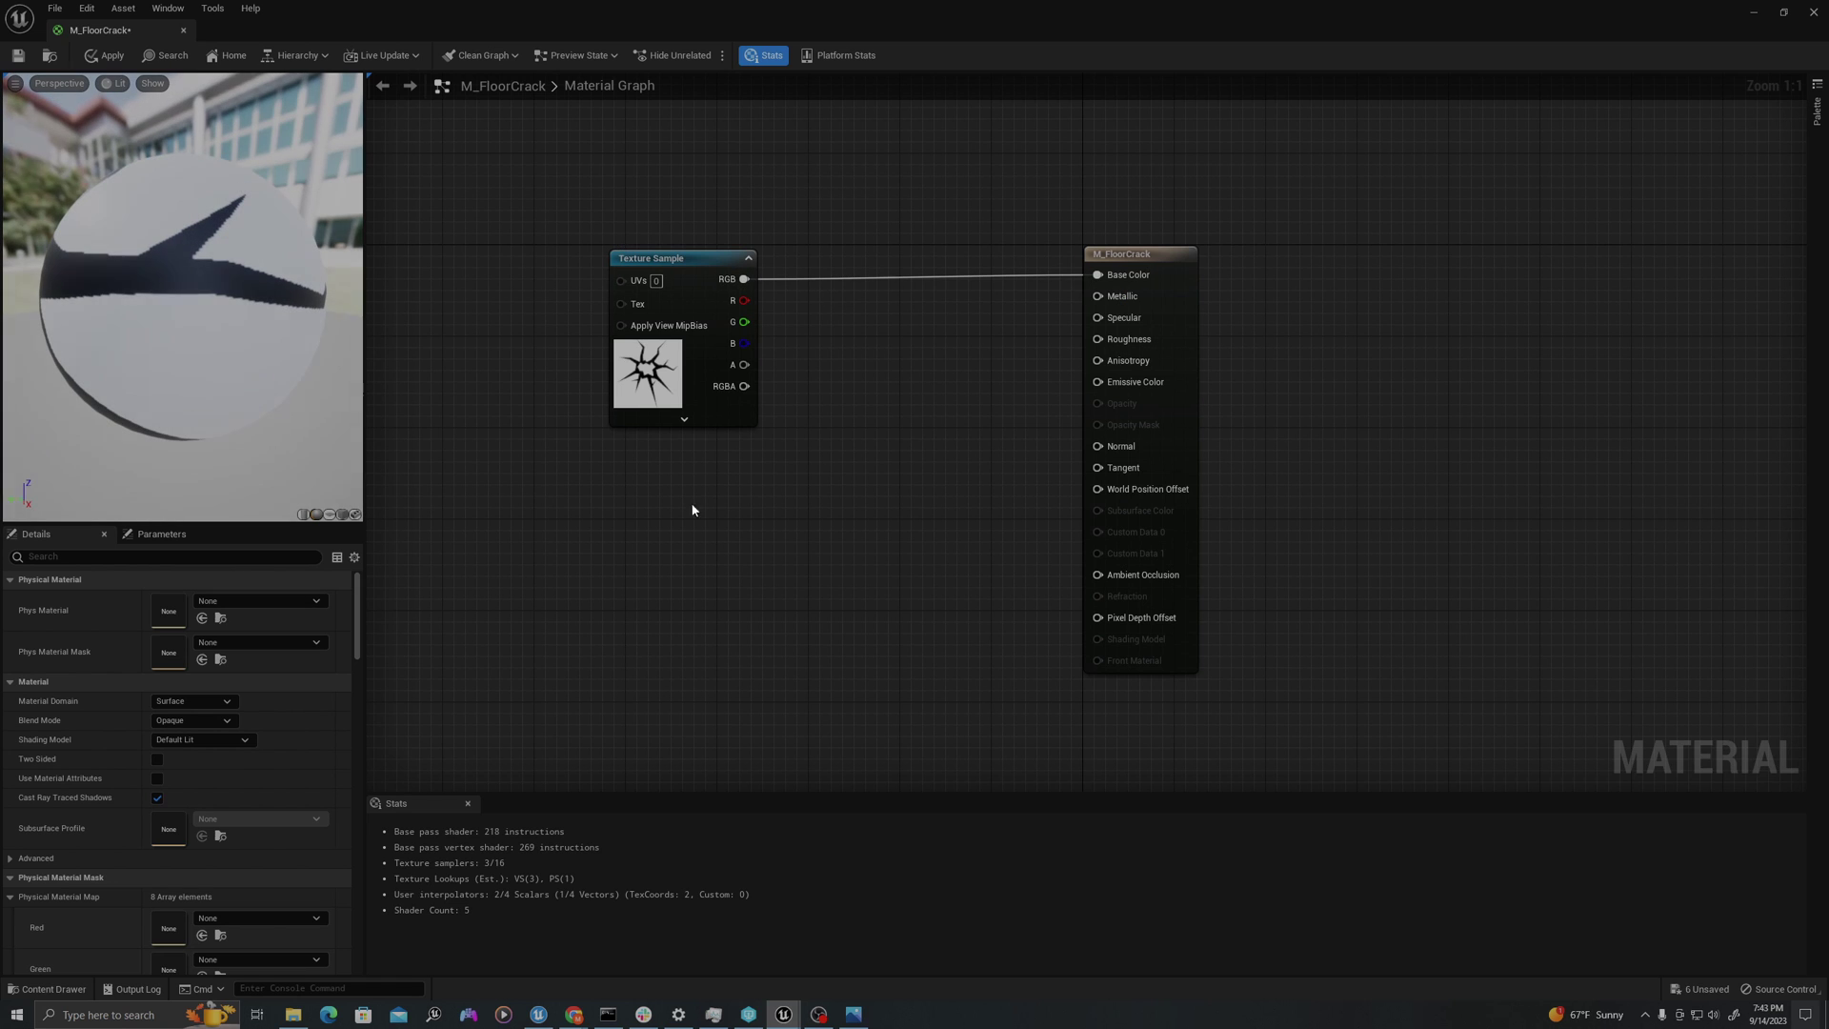
- Set Blend Mode to Translucent and route Crack_1's alpha into a Multiply node
{"action": "left_click", "coordinate": [187, 719]}
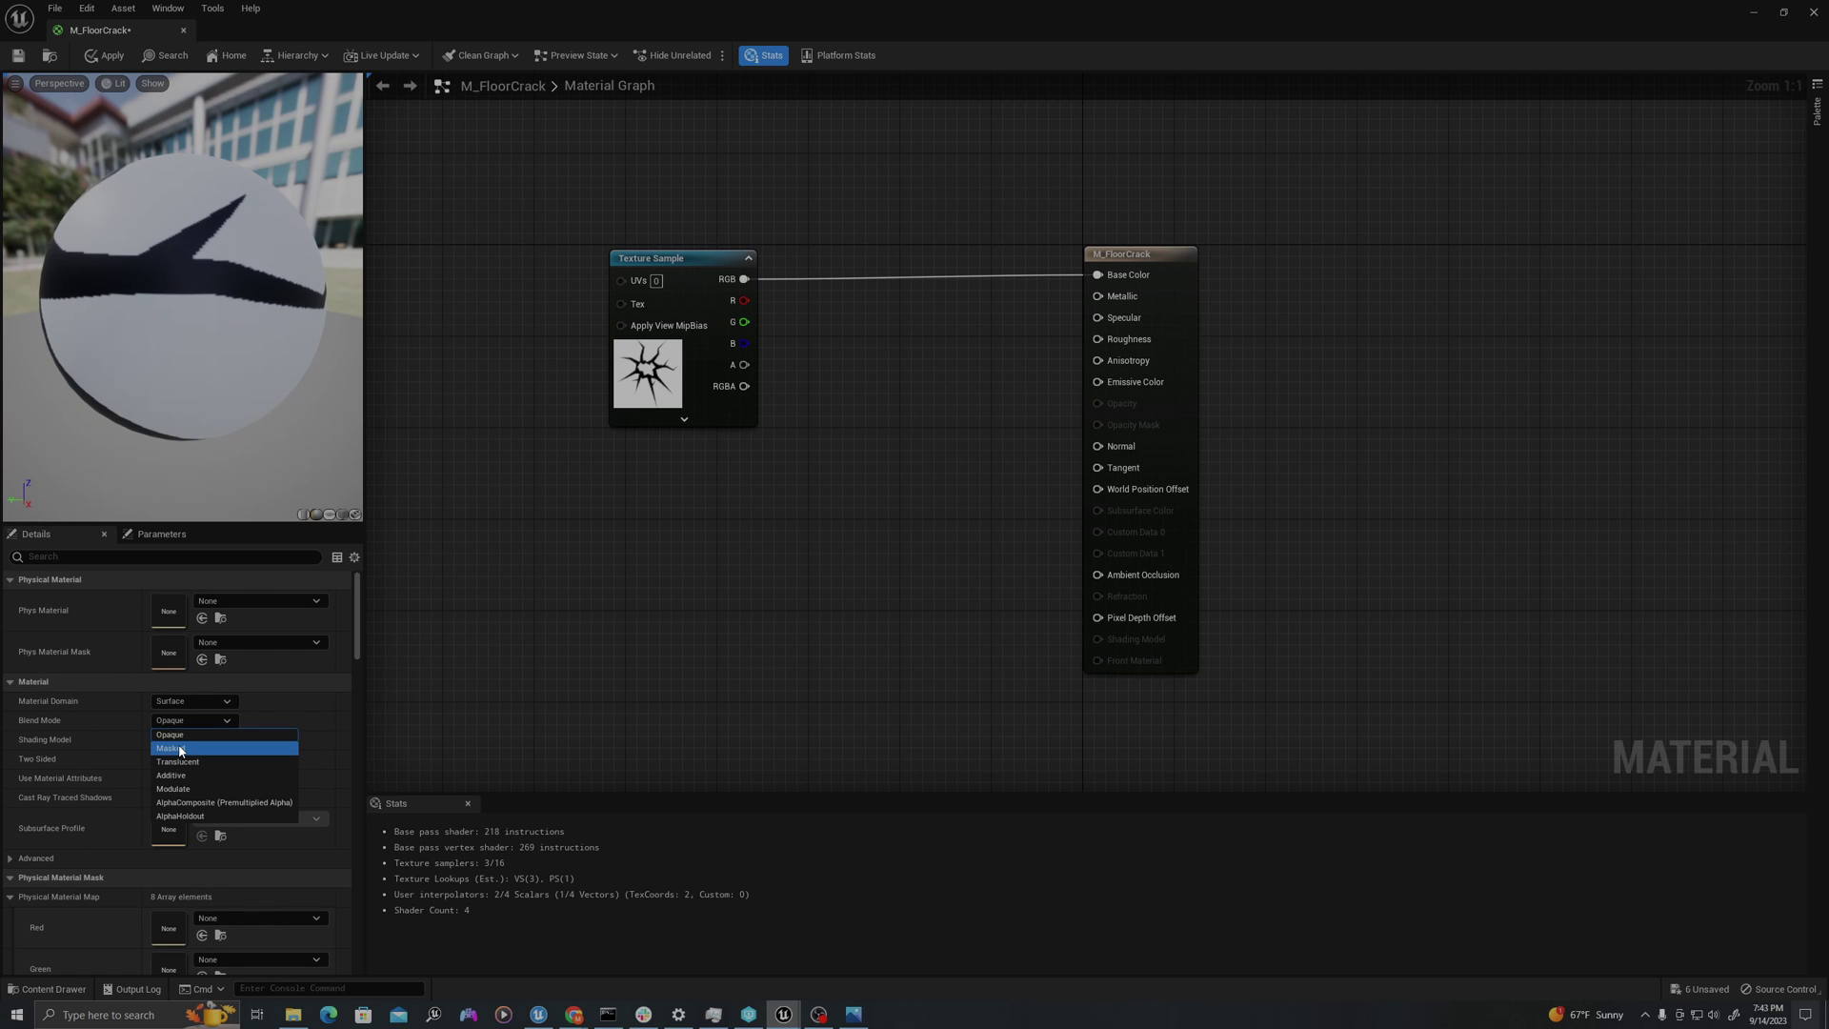
{"action": "left_click", "coordinate": [177, 761]}
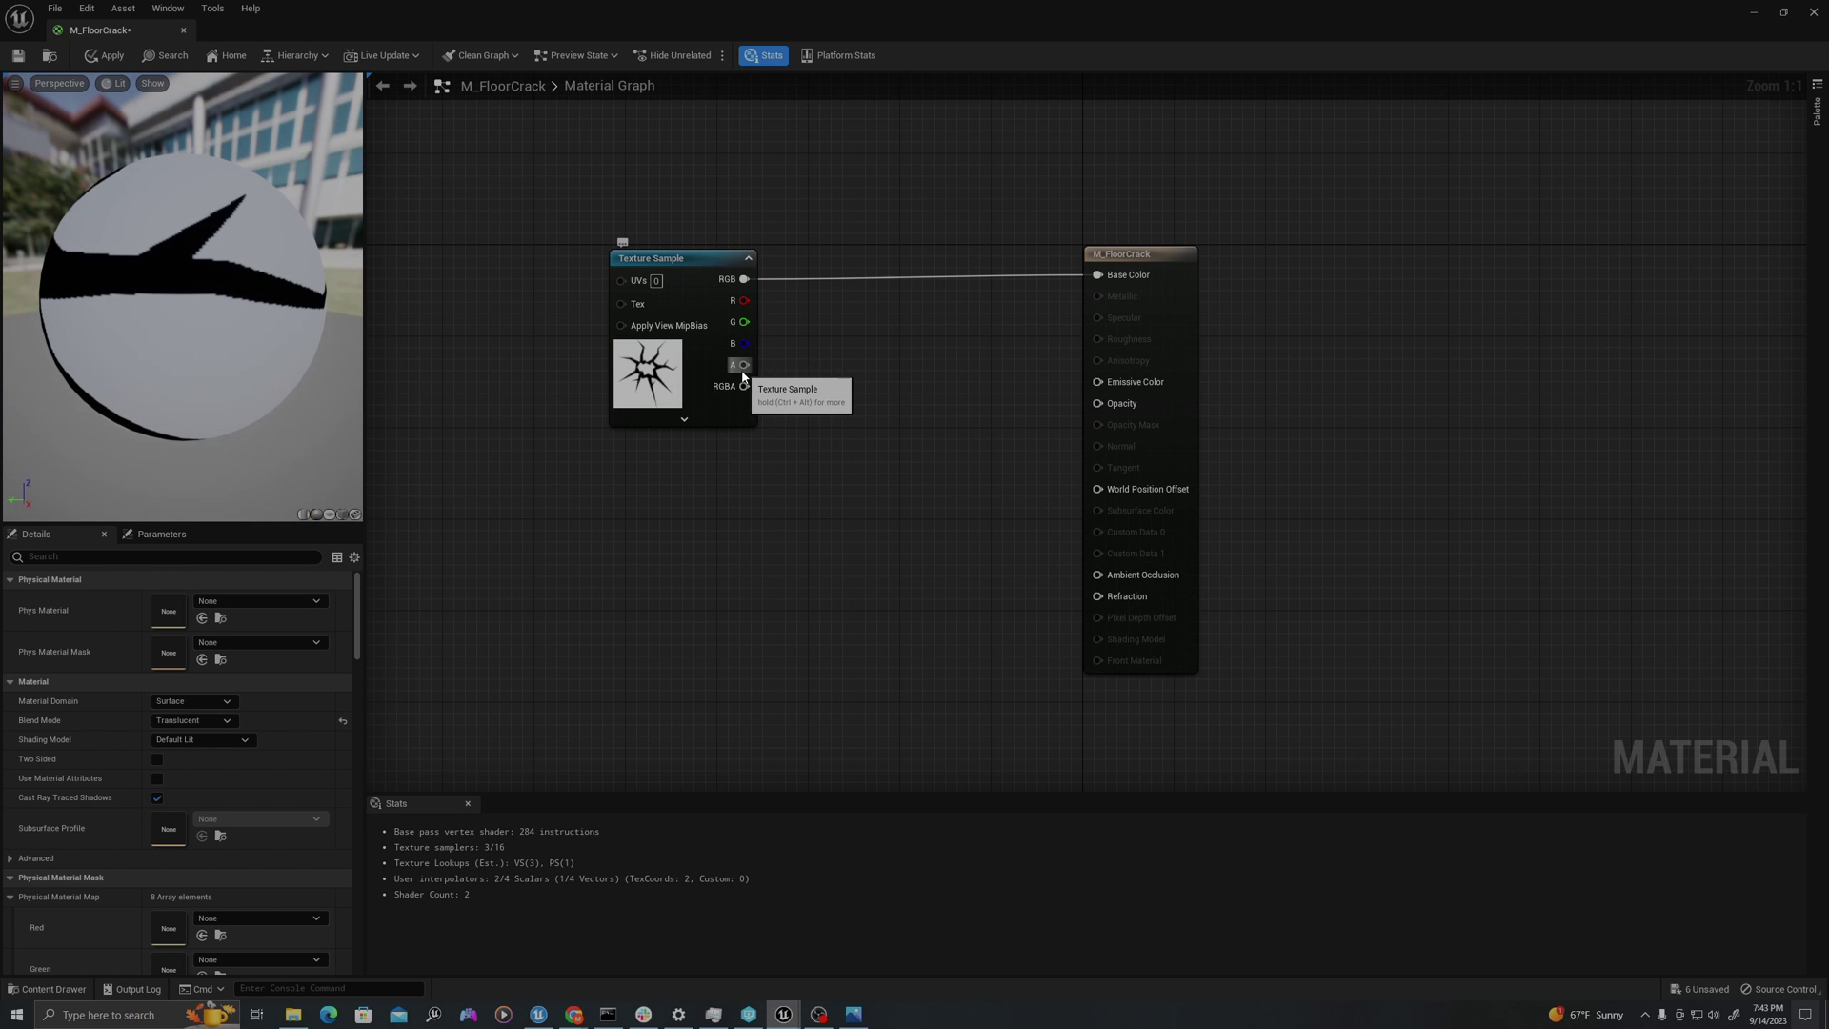
{"action": "left_click_drag", "start_coordinate": [743, 365], "coordinate": [813, 463]}
{"action": "type", "text": "multiply"}
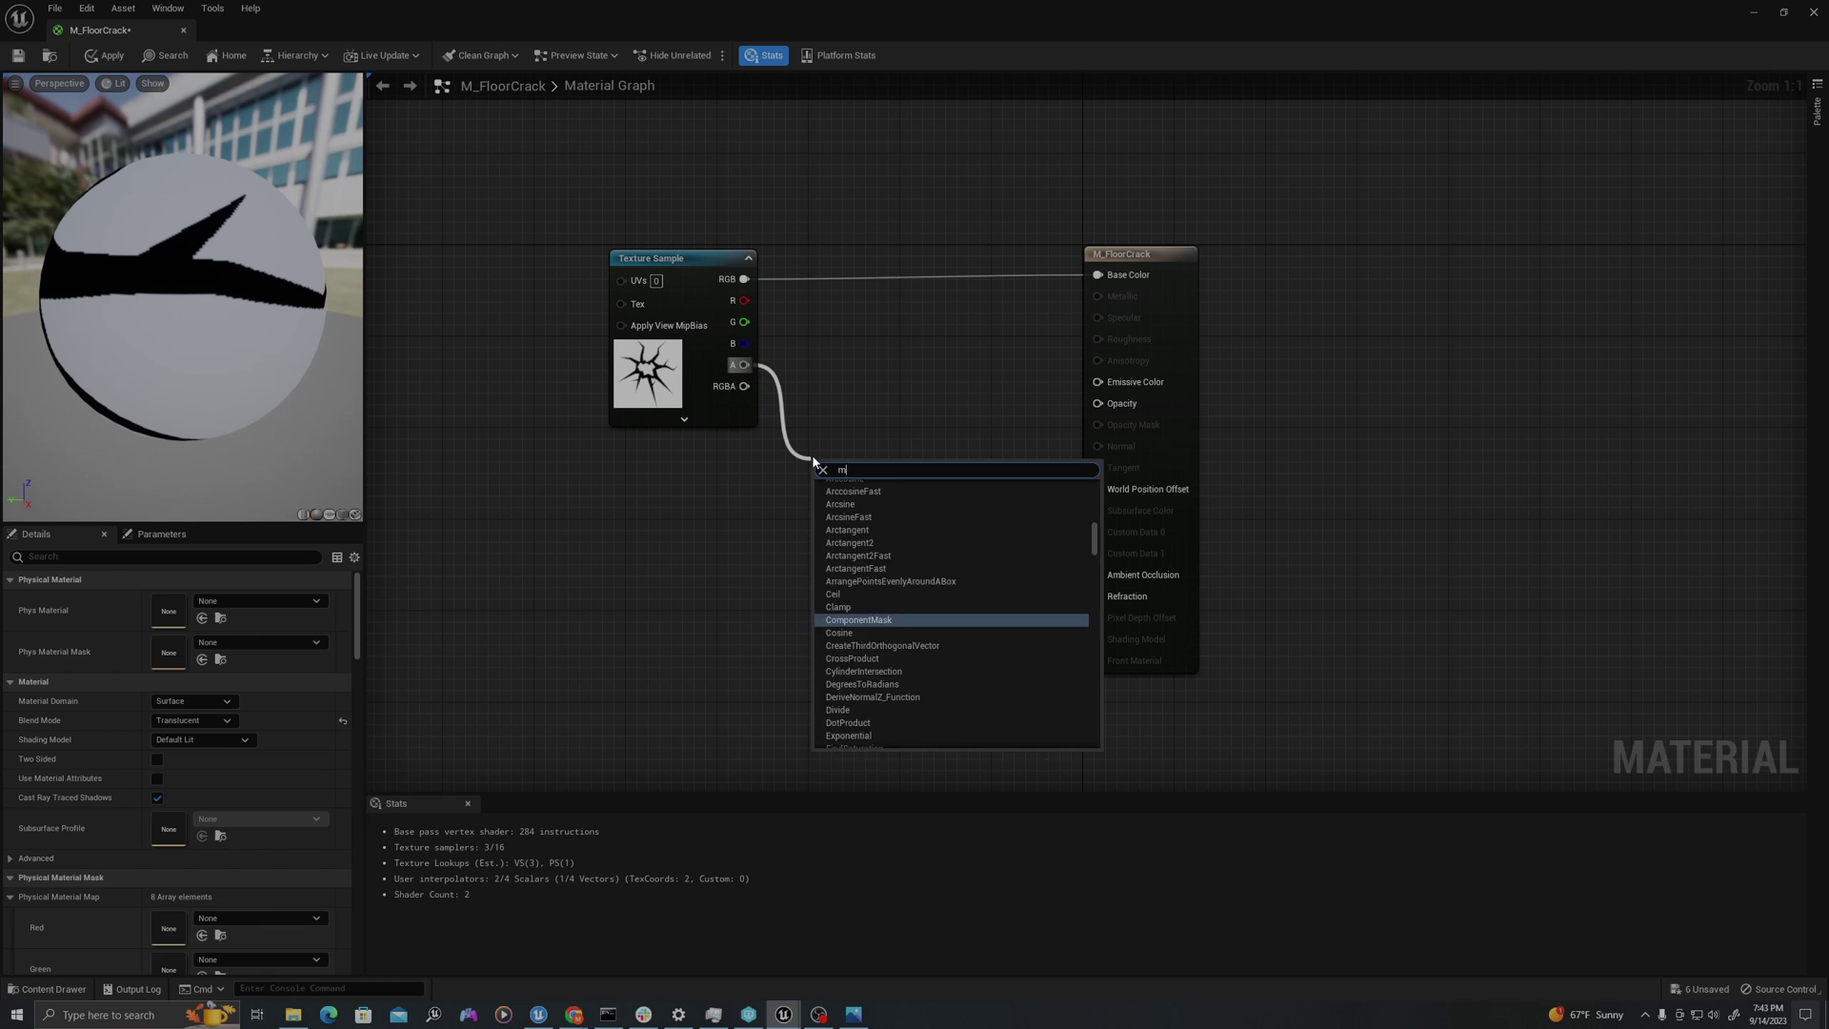
{"action": "key", "text": "Return"}
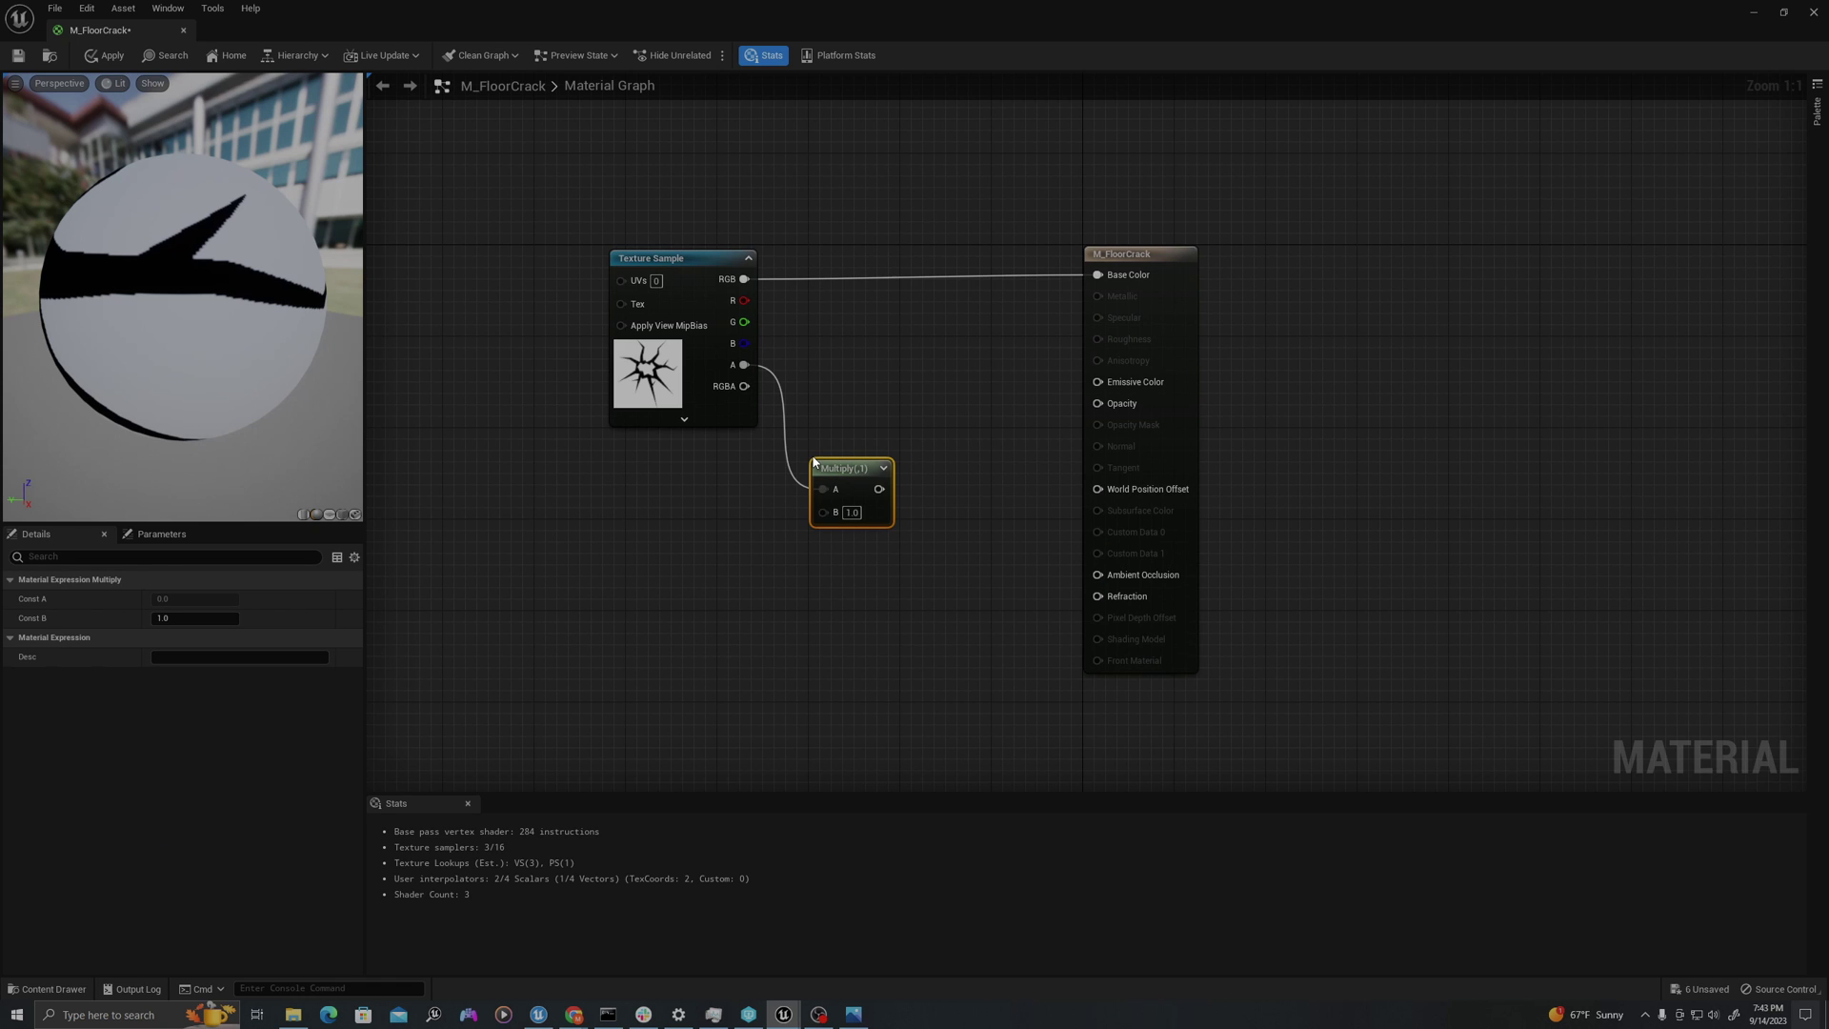
- Add a Dynamic Parameter renamed Opacity and wire it into the Multiply node
{"action": "right_click", "coordinate": [630, 583]}
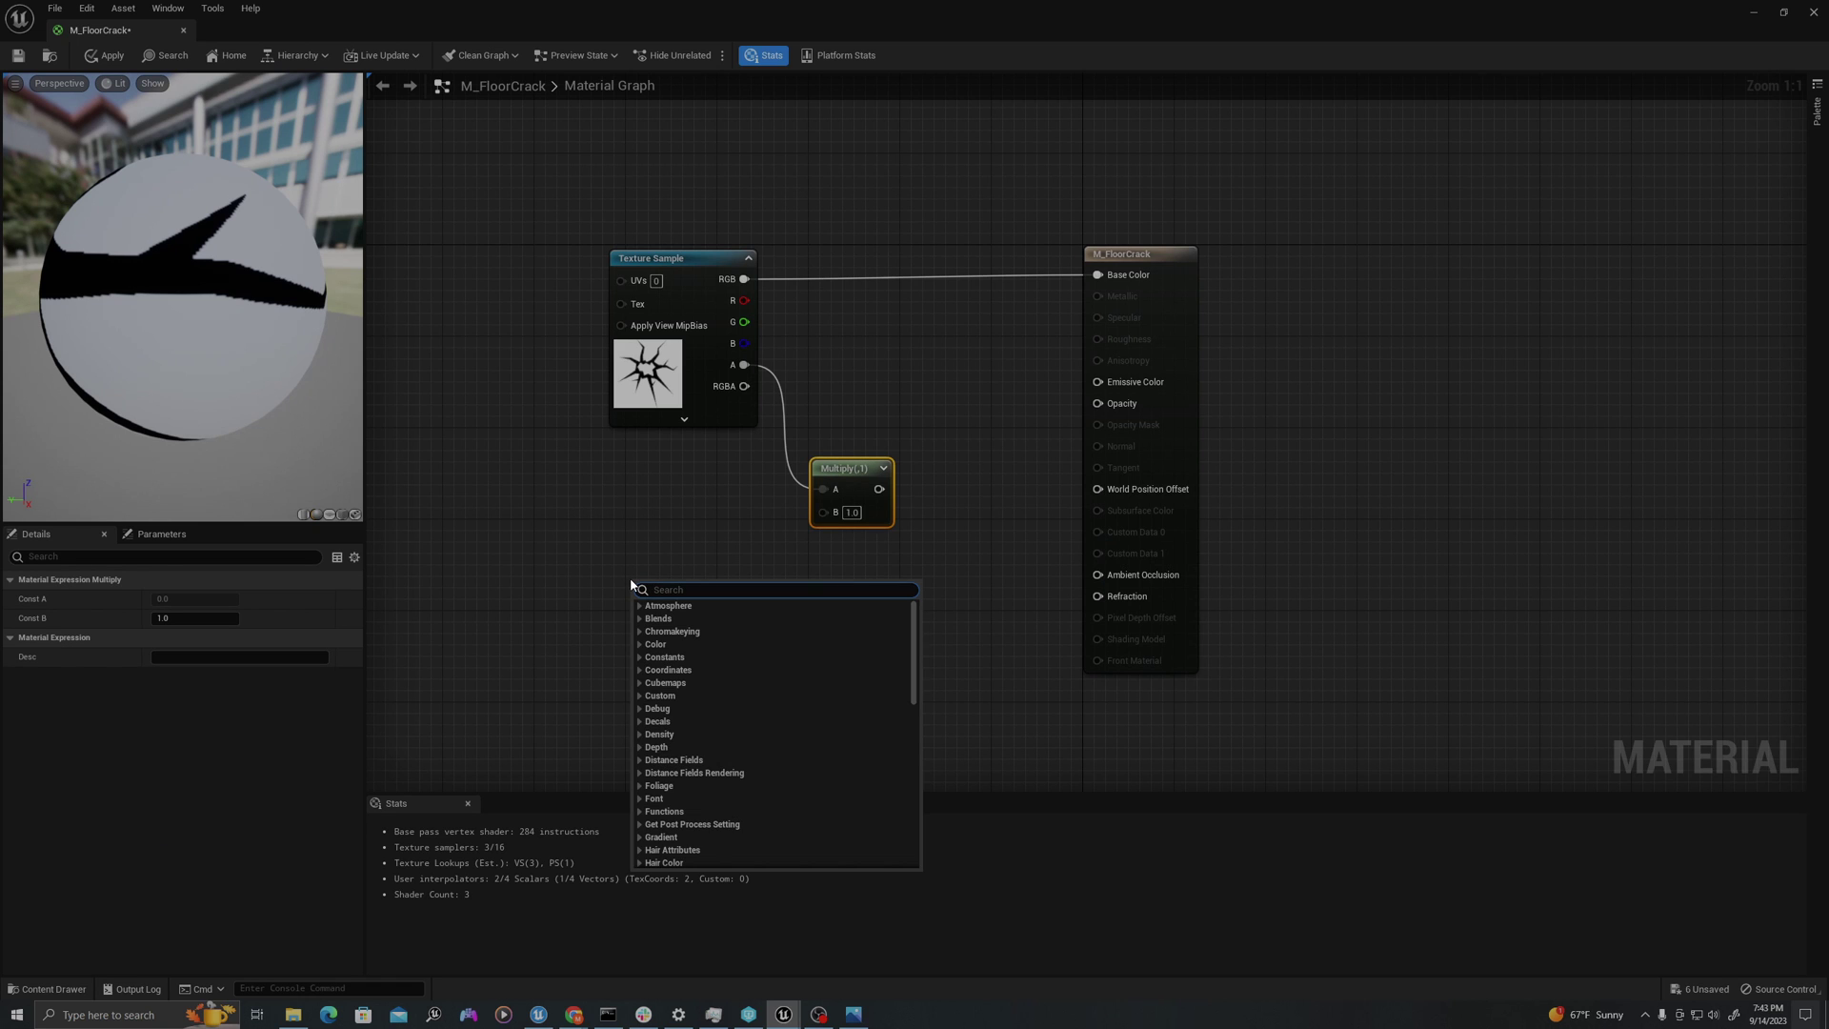
{"action": "type", "text": "dynamic"}
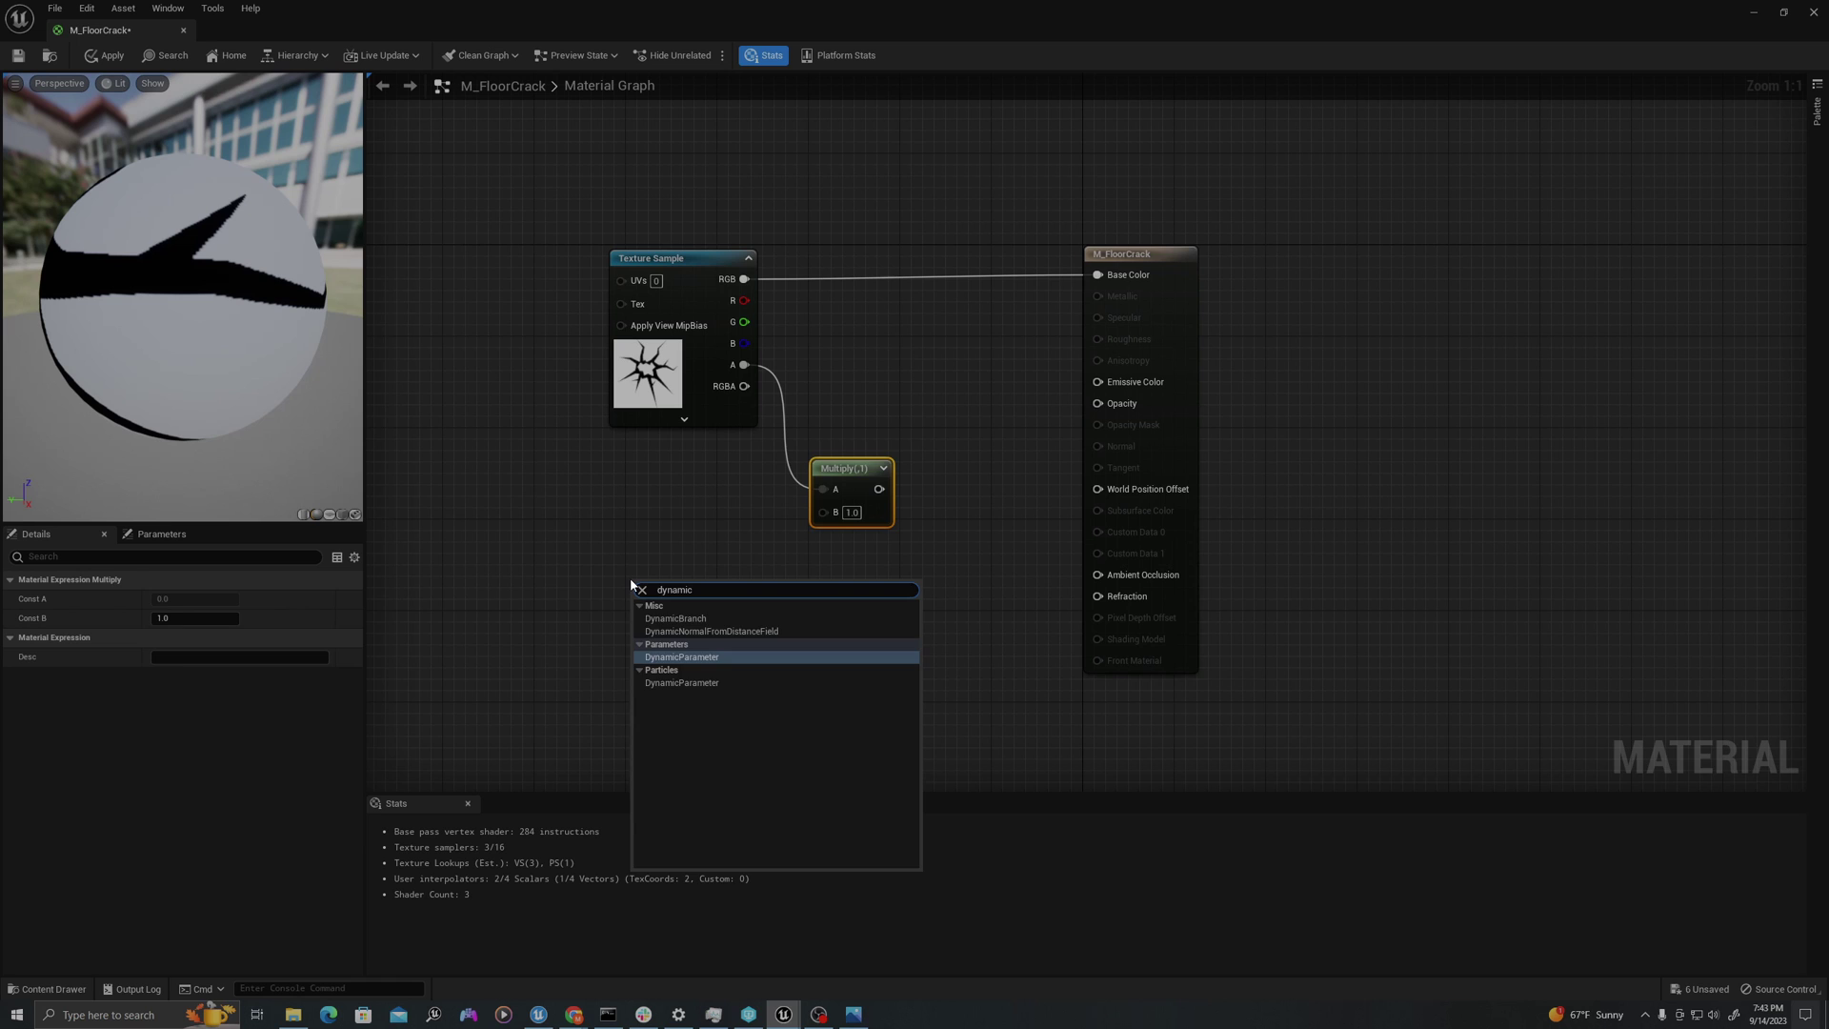
{"action": "key", "text": "Return"}
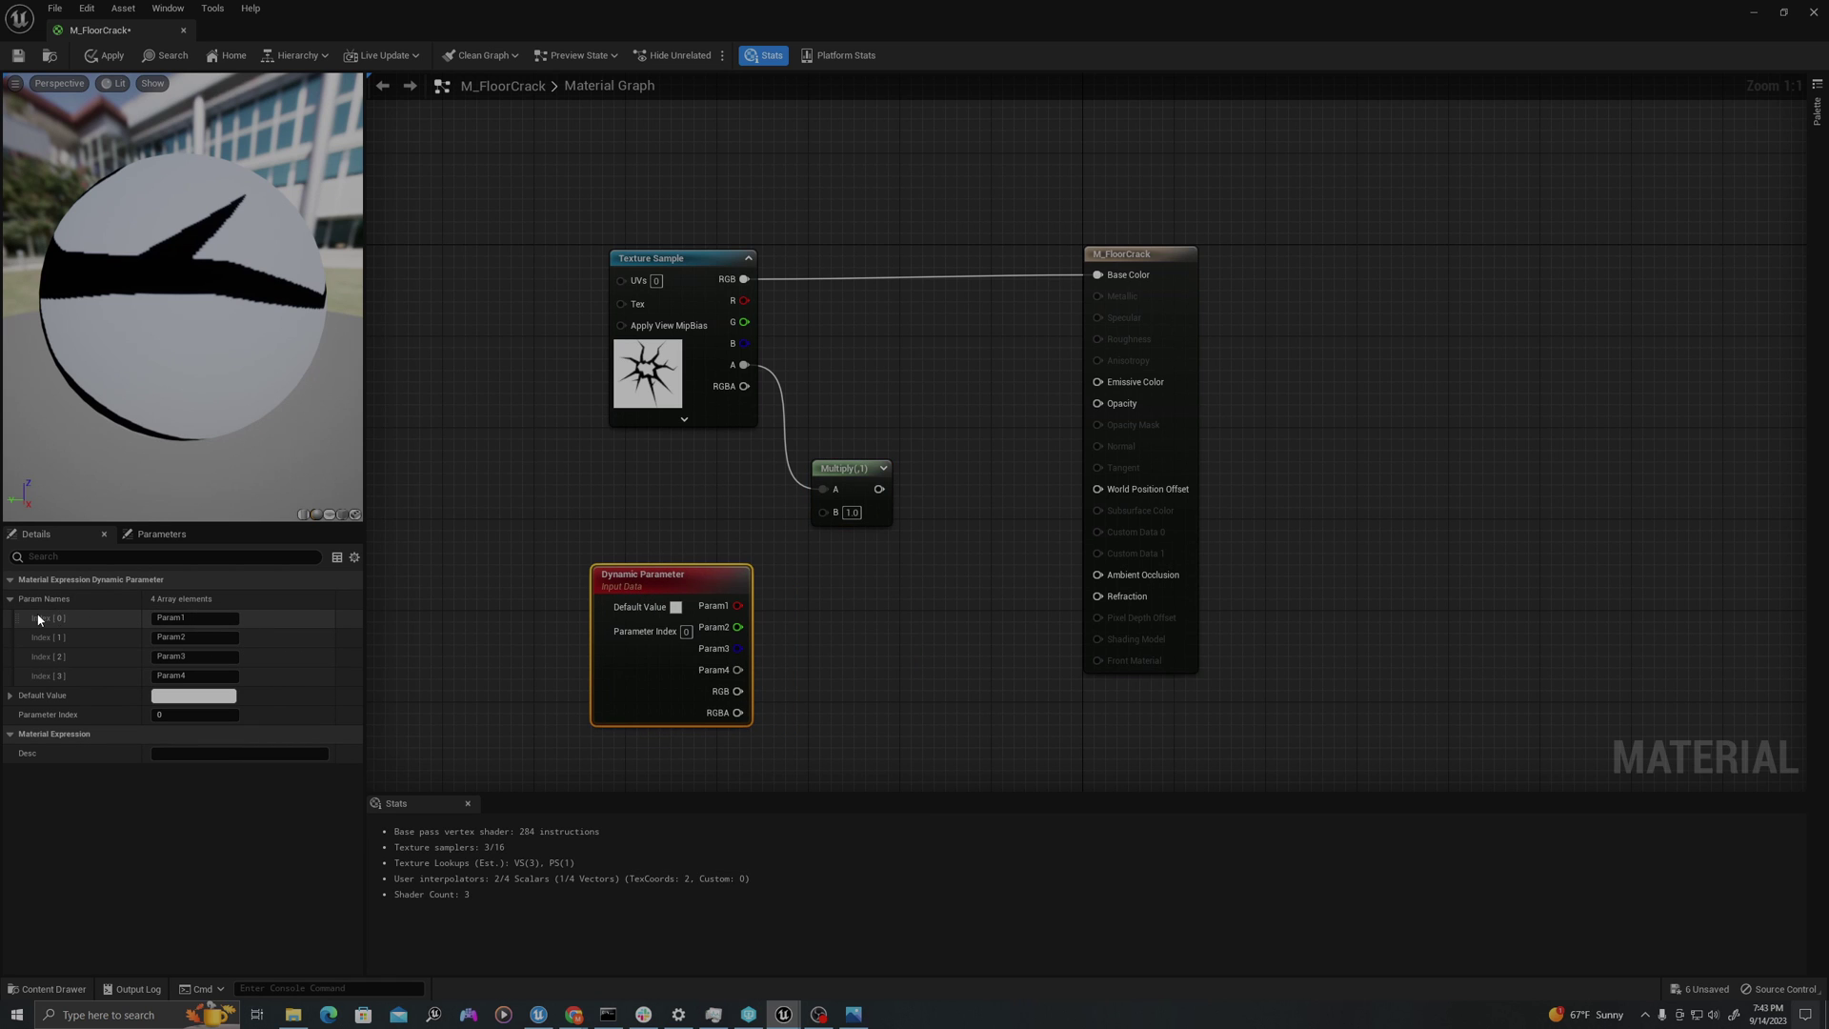
{"action": "left_click", "coordinate": [220, 617]}
{"action": "type", "text": "Opacity"}
{"action": "key", "text": "Return"}
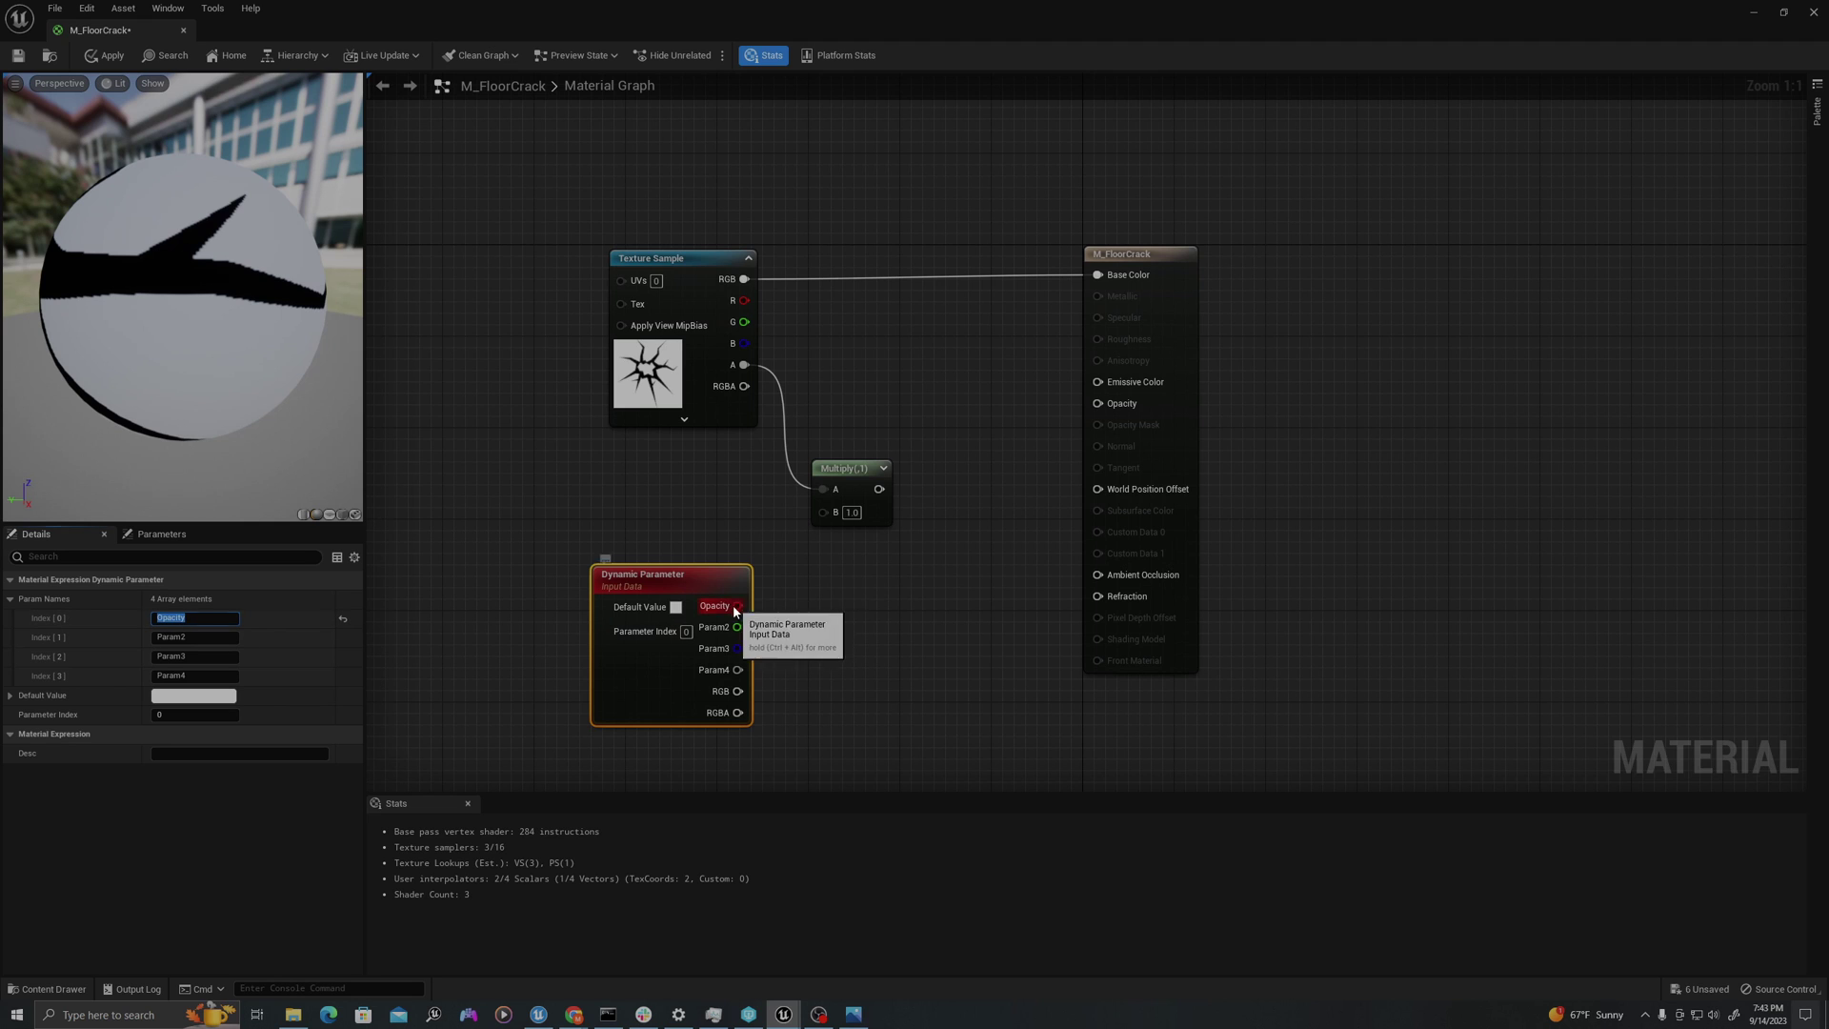
{"action": "left_click_drag", "start_coordinate": [736, 607], "coordinate": [1097, 406]}
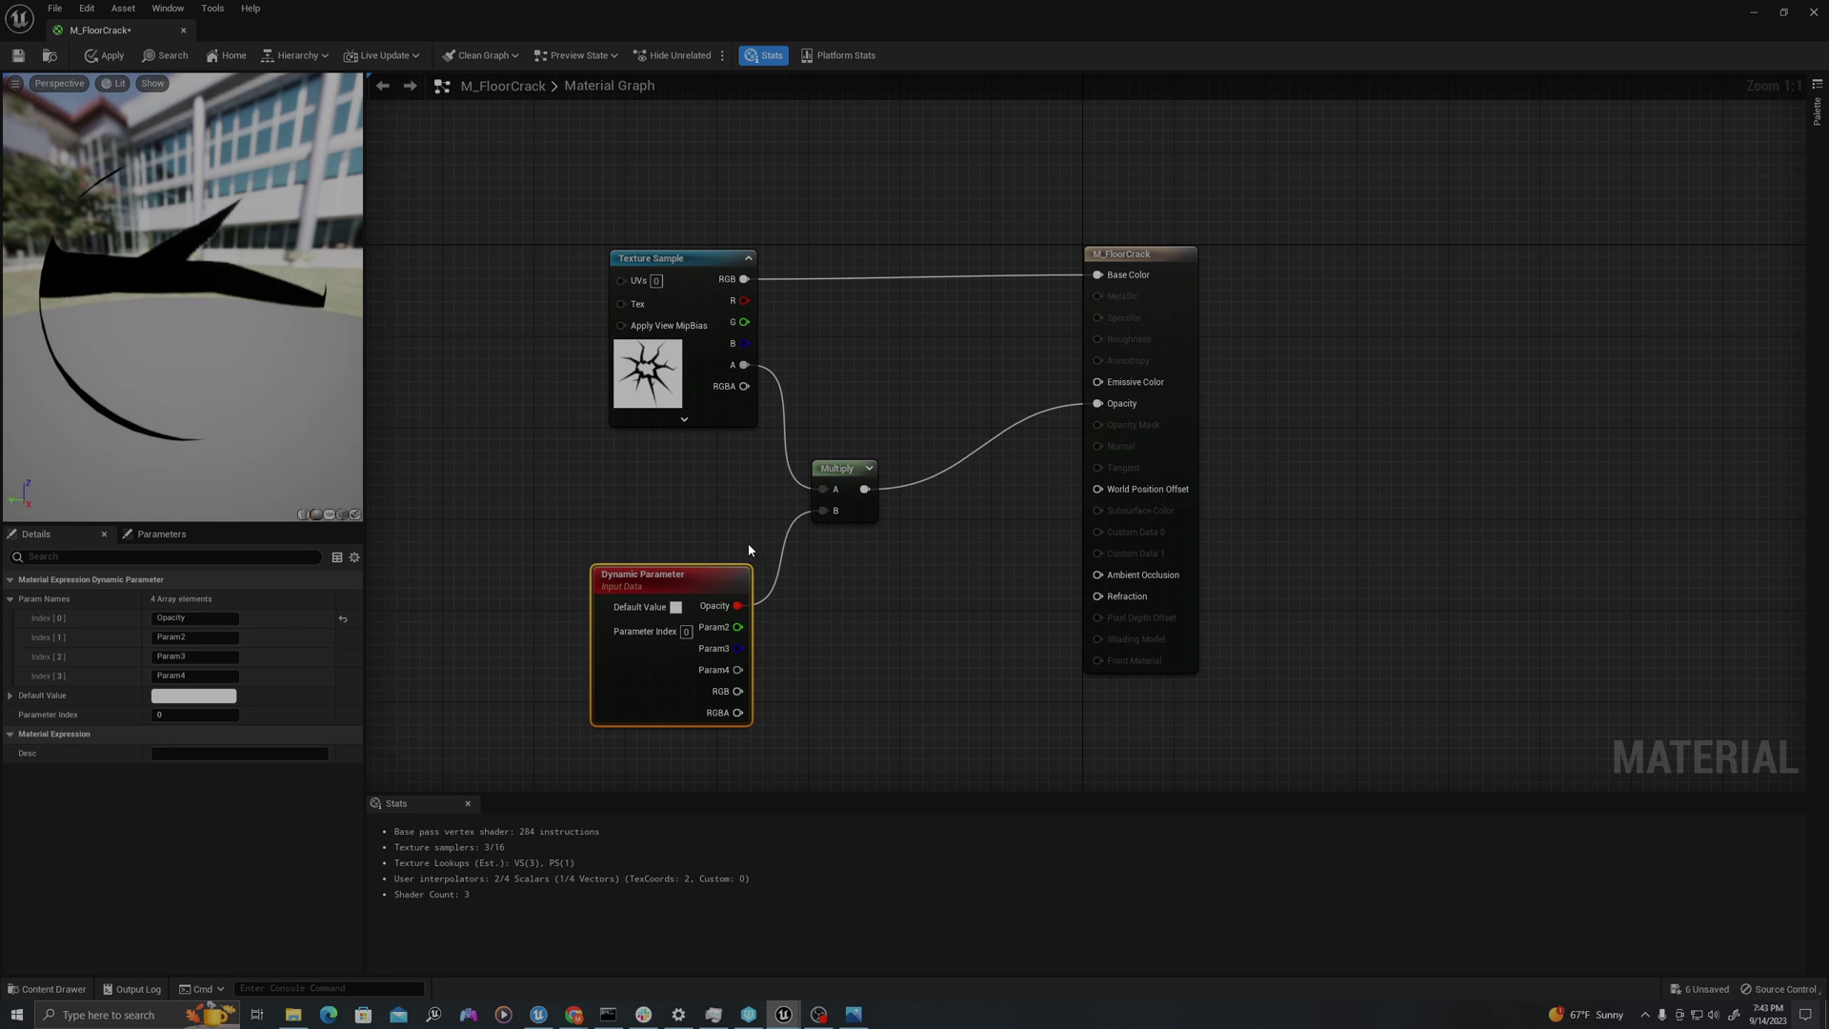
- Preview the material on a flat plane and tidy the node layout
{"action": "left_click_drag", "start_coordinate": [304, 408], "coordinate": [248, 333]}
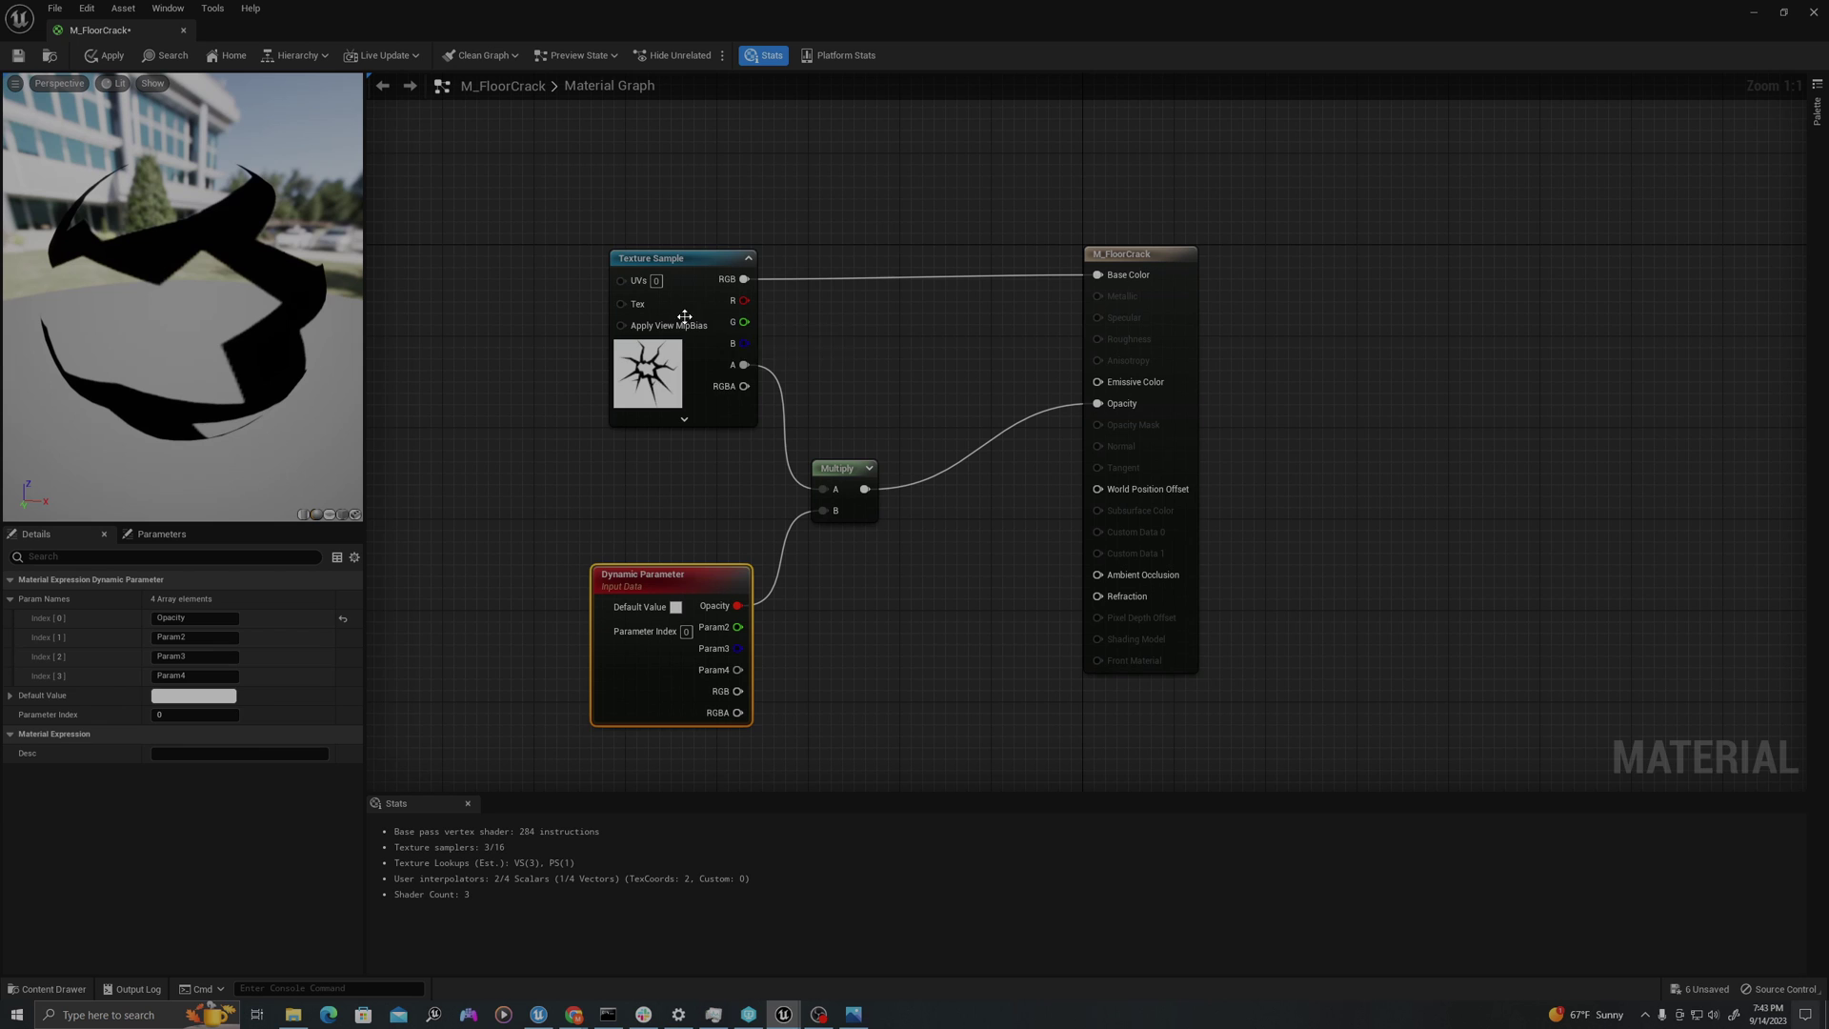
{"action": "left_click_drag", "start_coordinate": [648, 362], "coordinate": [630, 358]}
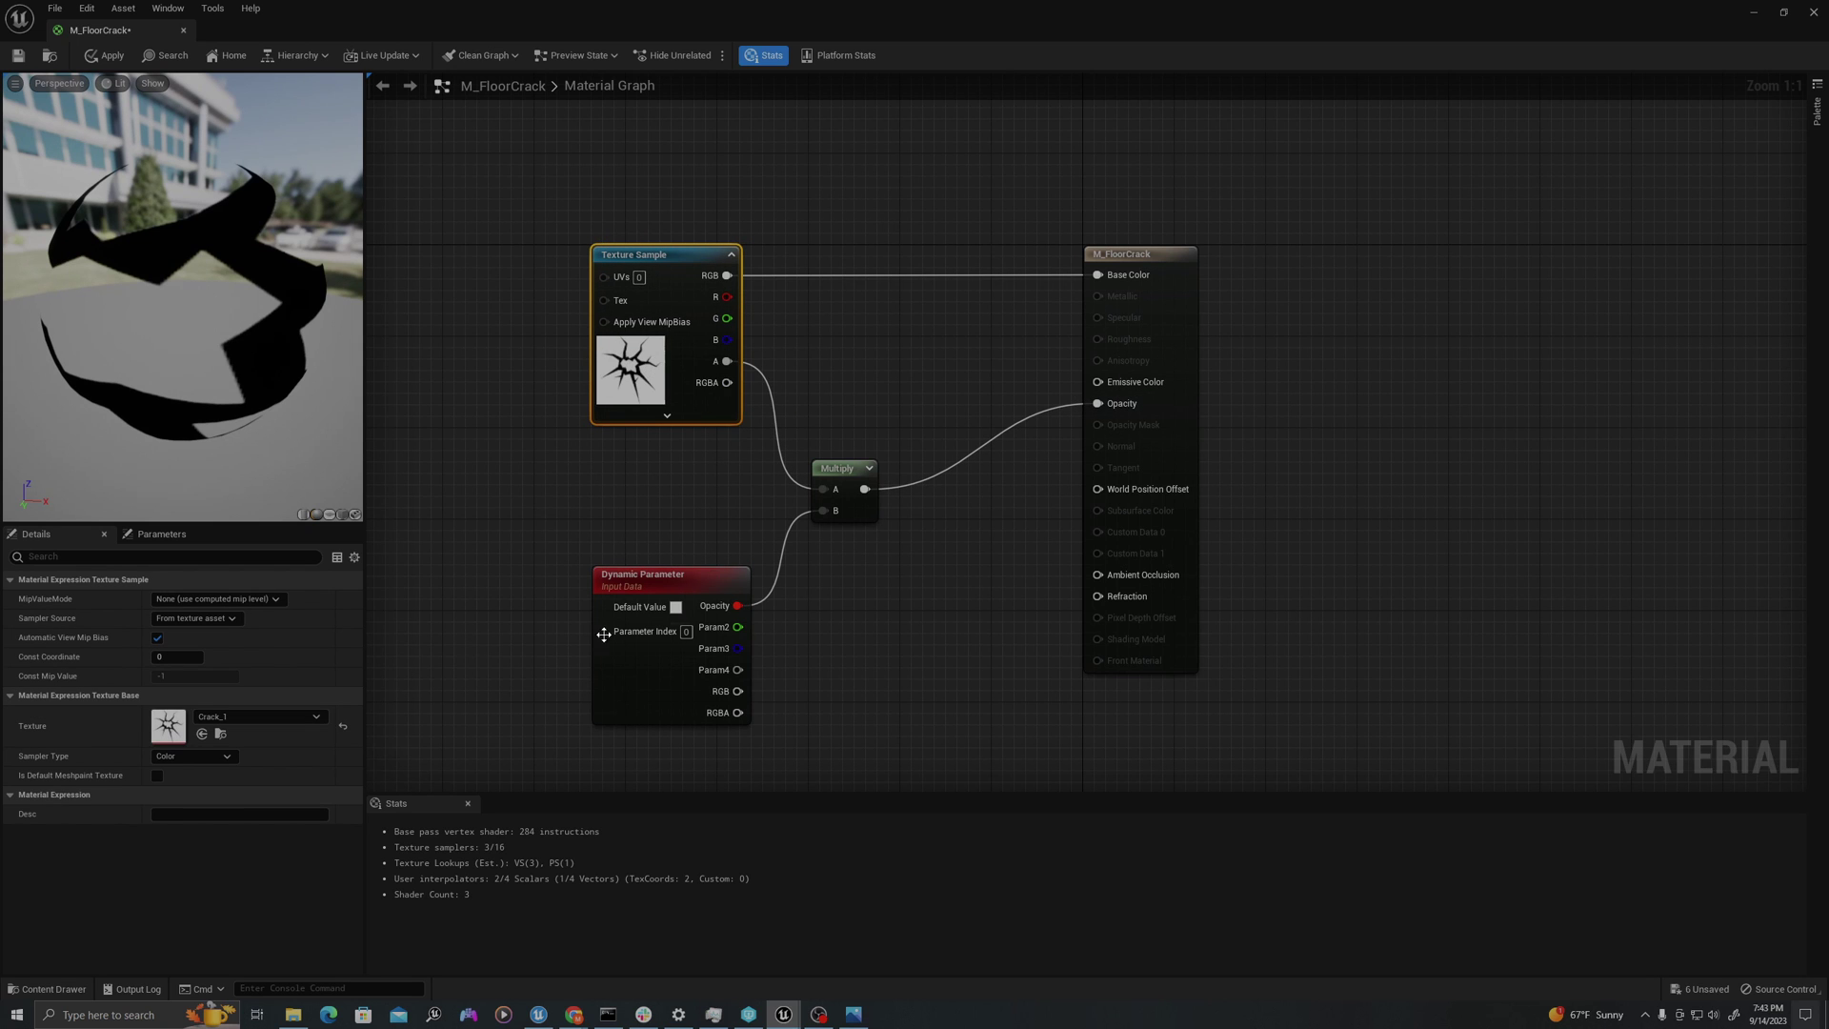
{"action": "left_click_drag", "start_coordinate": [169, 342], "coordinate": [250, 447]}
{"action": "left_click", "coordinate": [330, 514]}
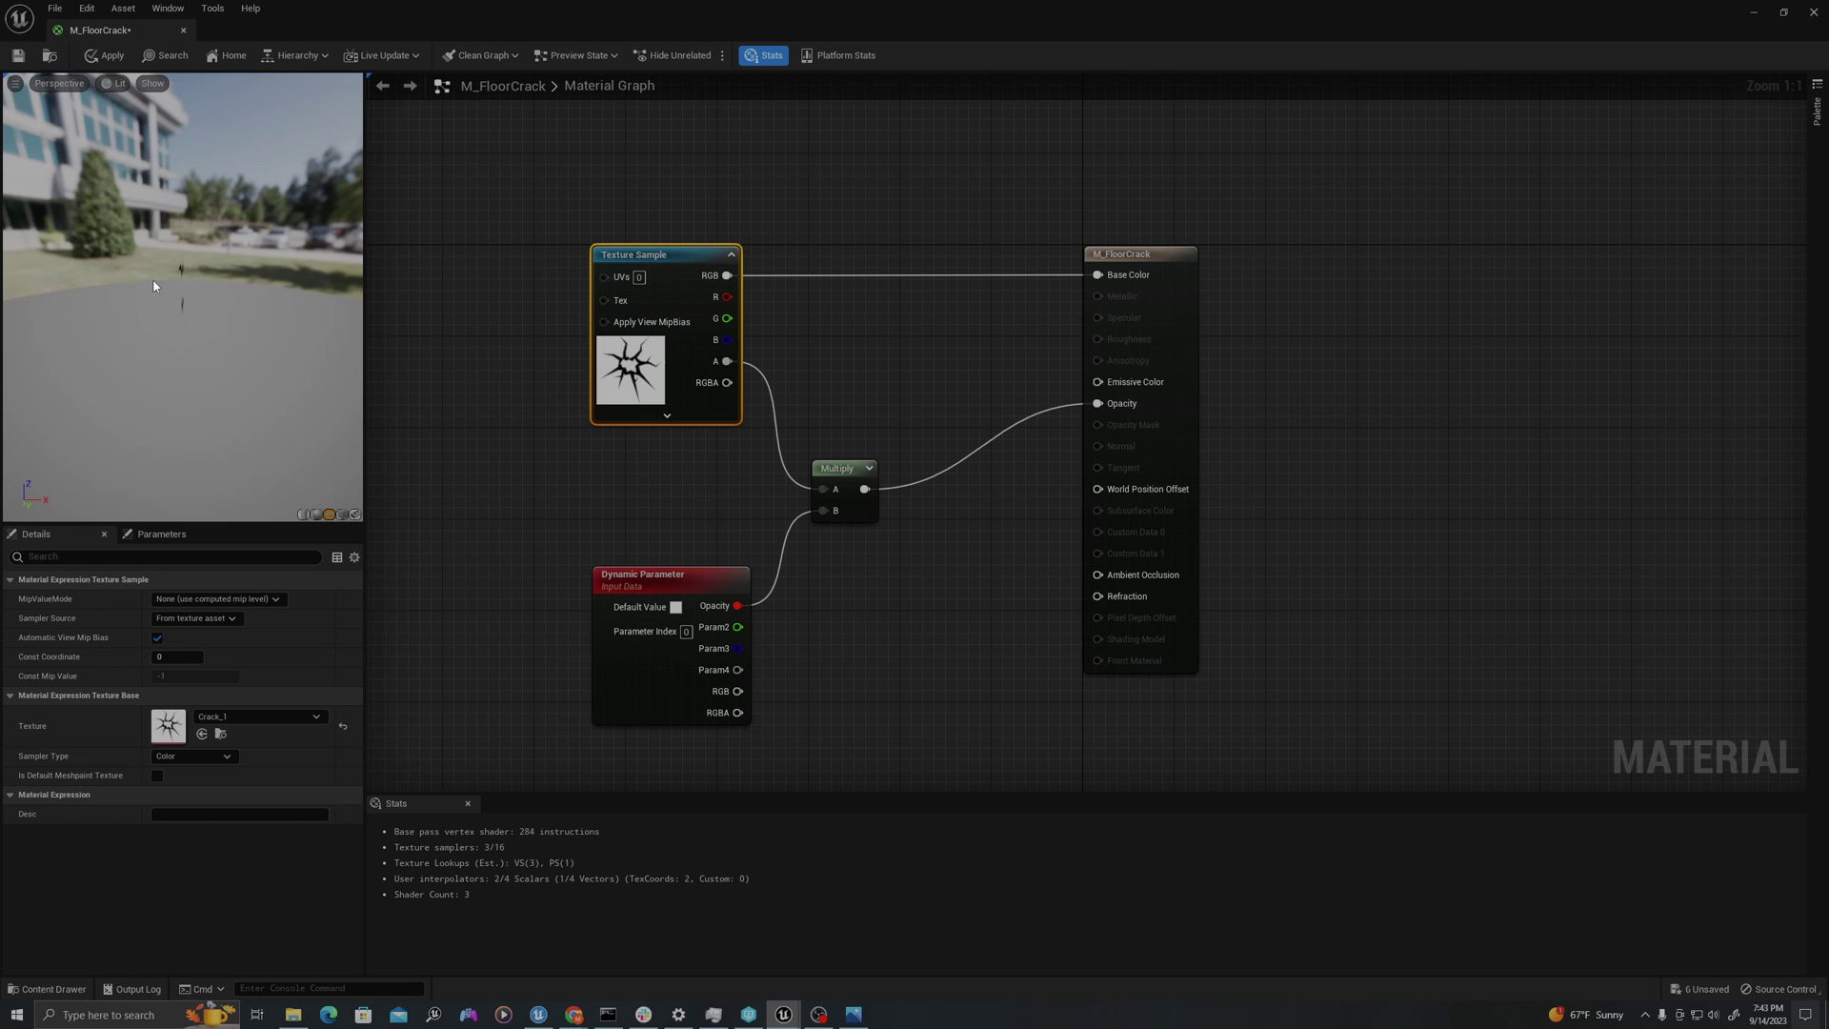
{"action": "left_click_drag", "start_coordinate": [181, 285], "coordinate": [77, 251]}
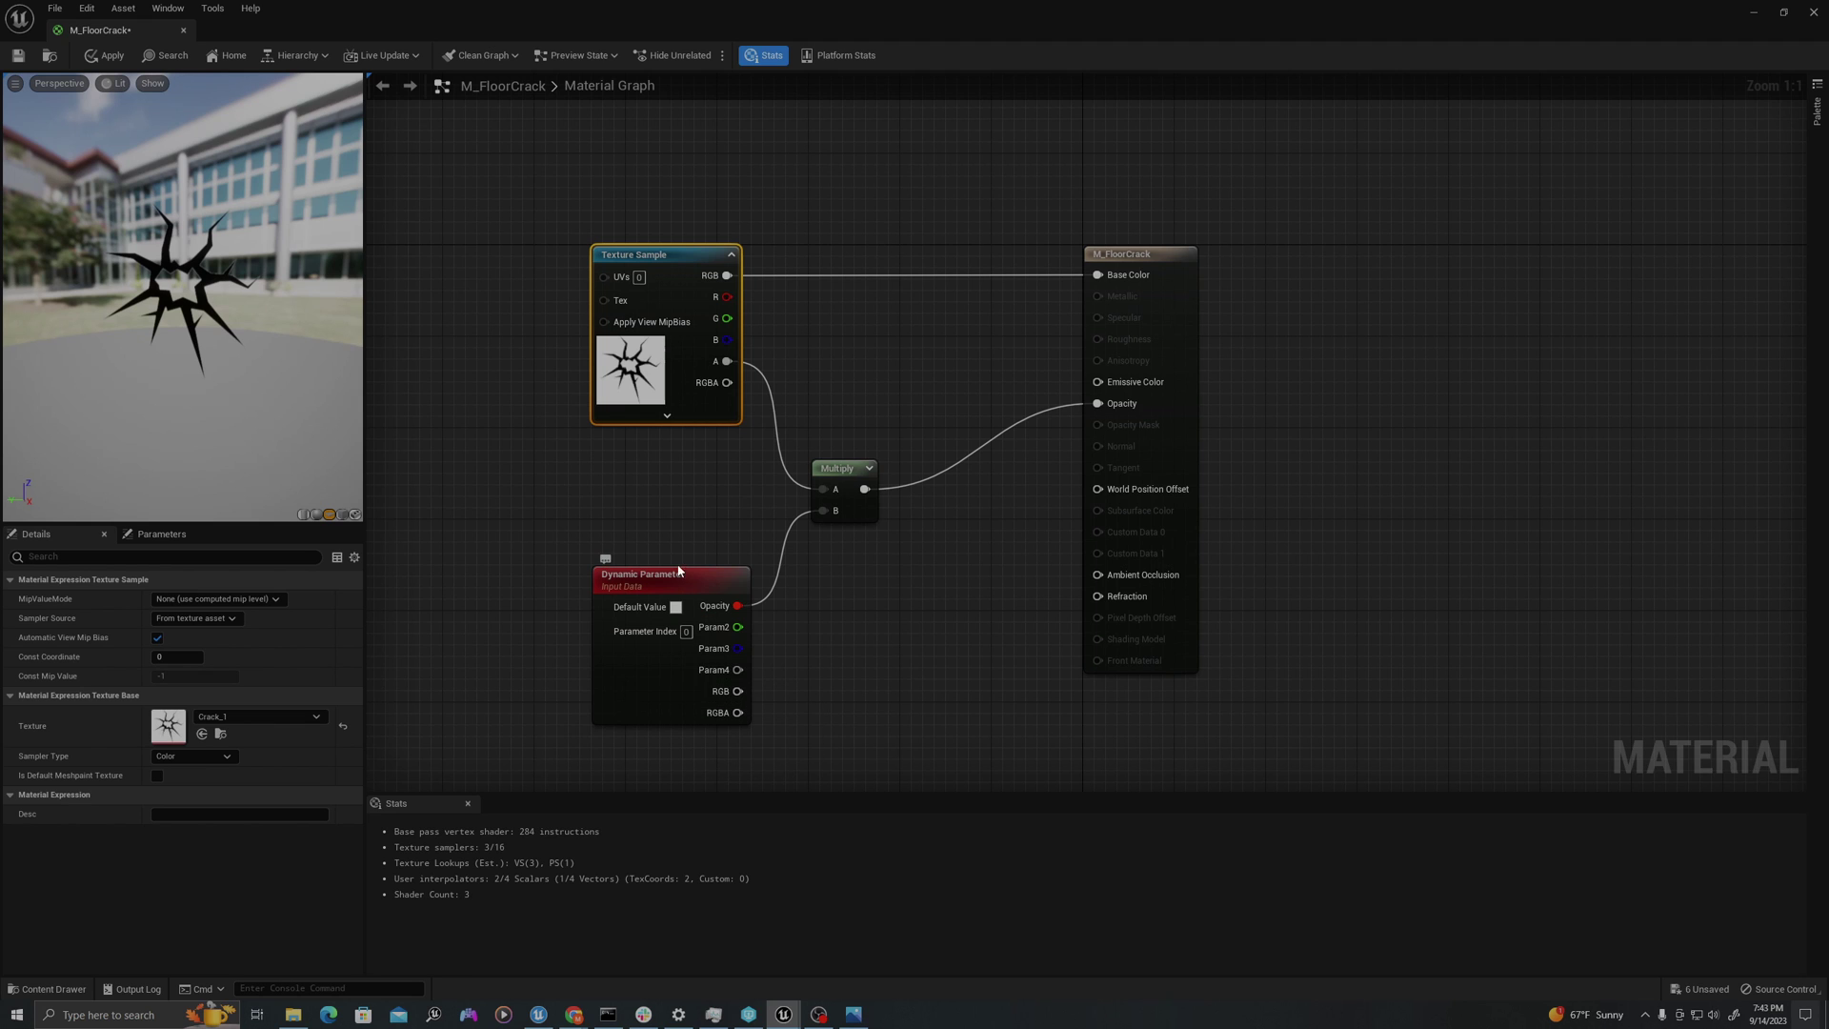
{"action": "left_click_drag", "start_coordinate": [625, 639], "coordinate": [611, 638]}
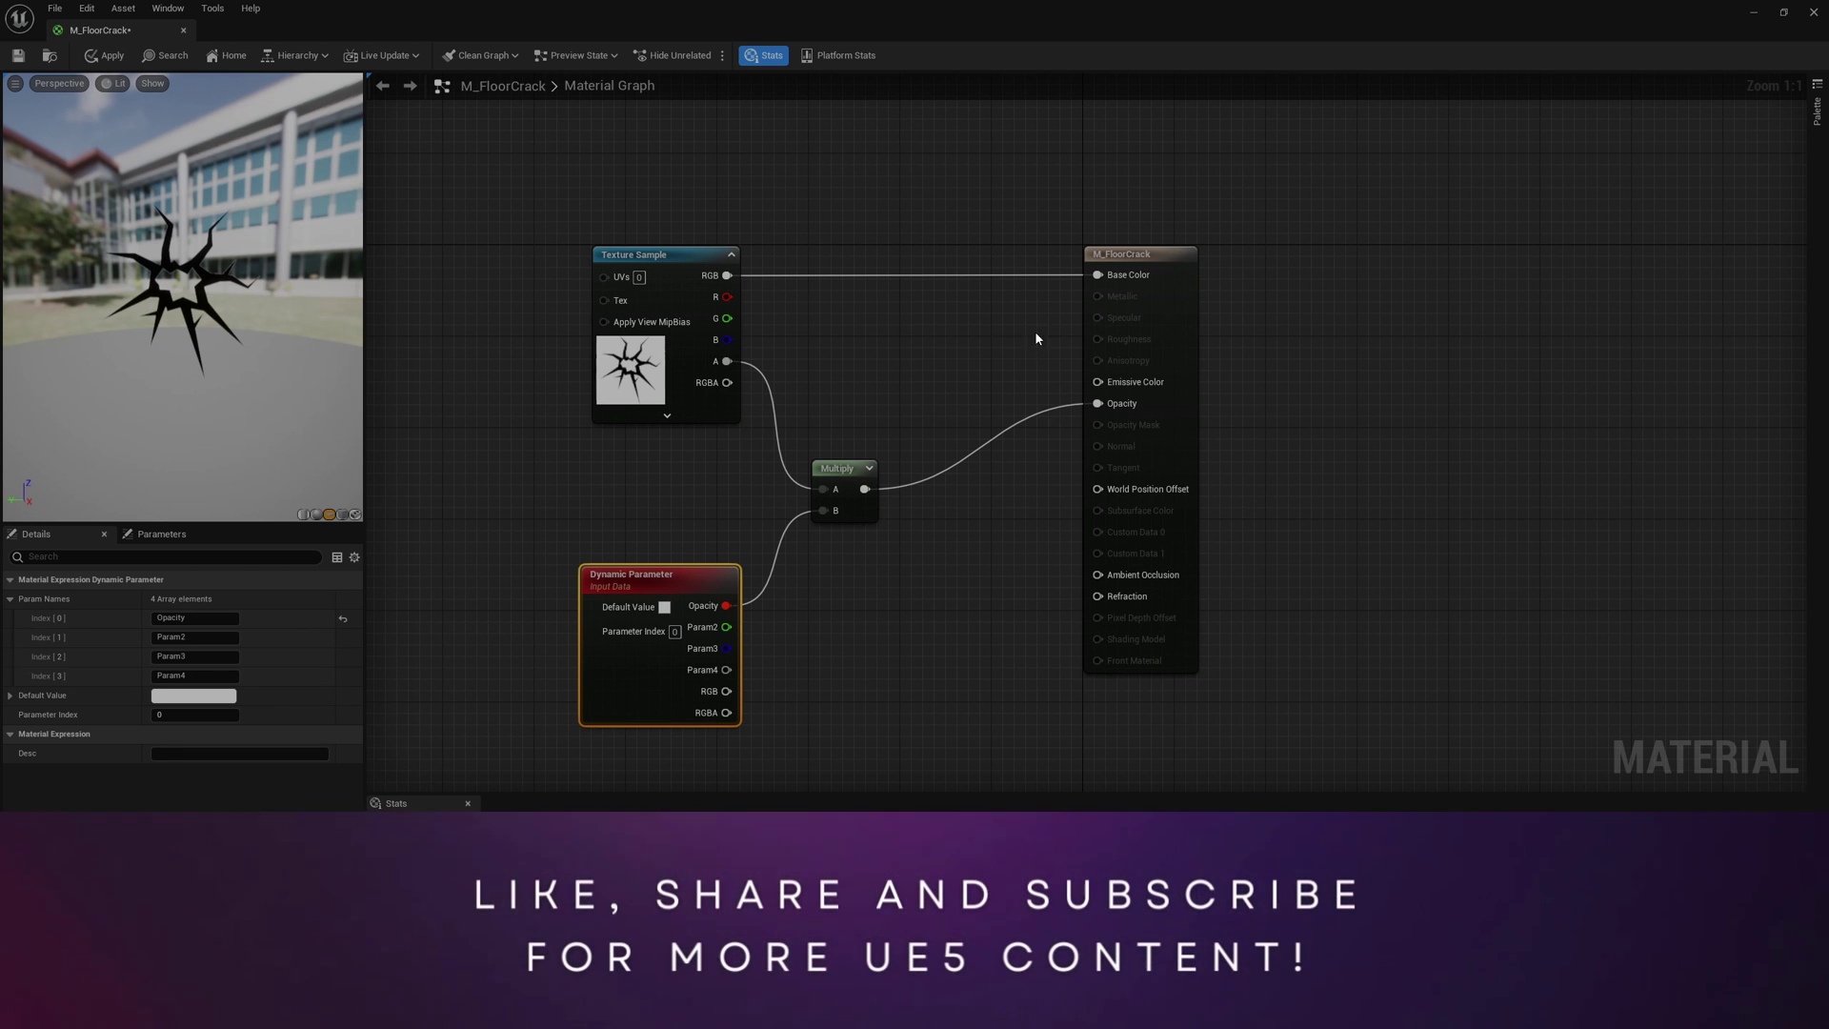
- Open NS_FootstepSystem and swap the emitter's Sprite Renderer for a Mesh Renderer
{"action": "left_click", "coordinate": [740, 143]}
{"action": "key", "text": "ctrl+space"}
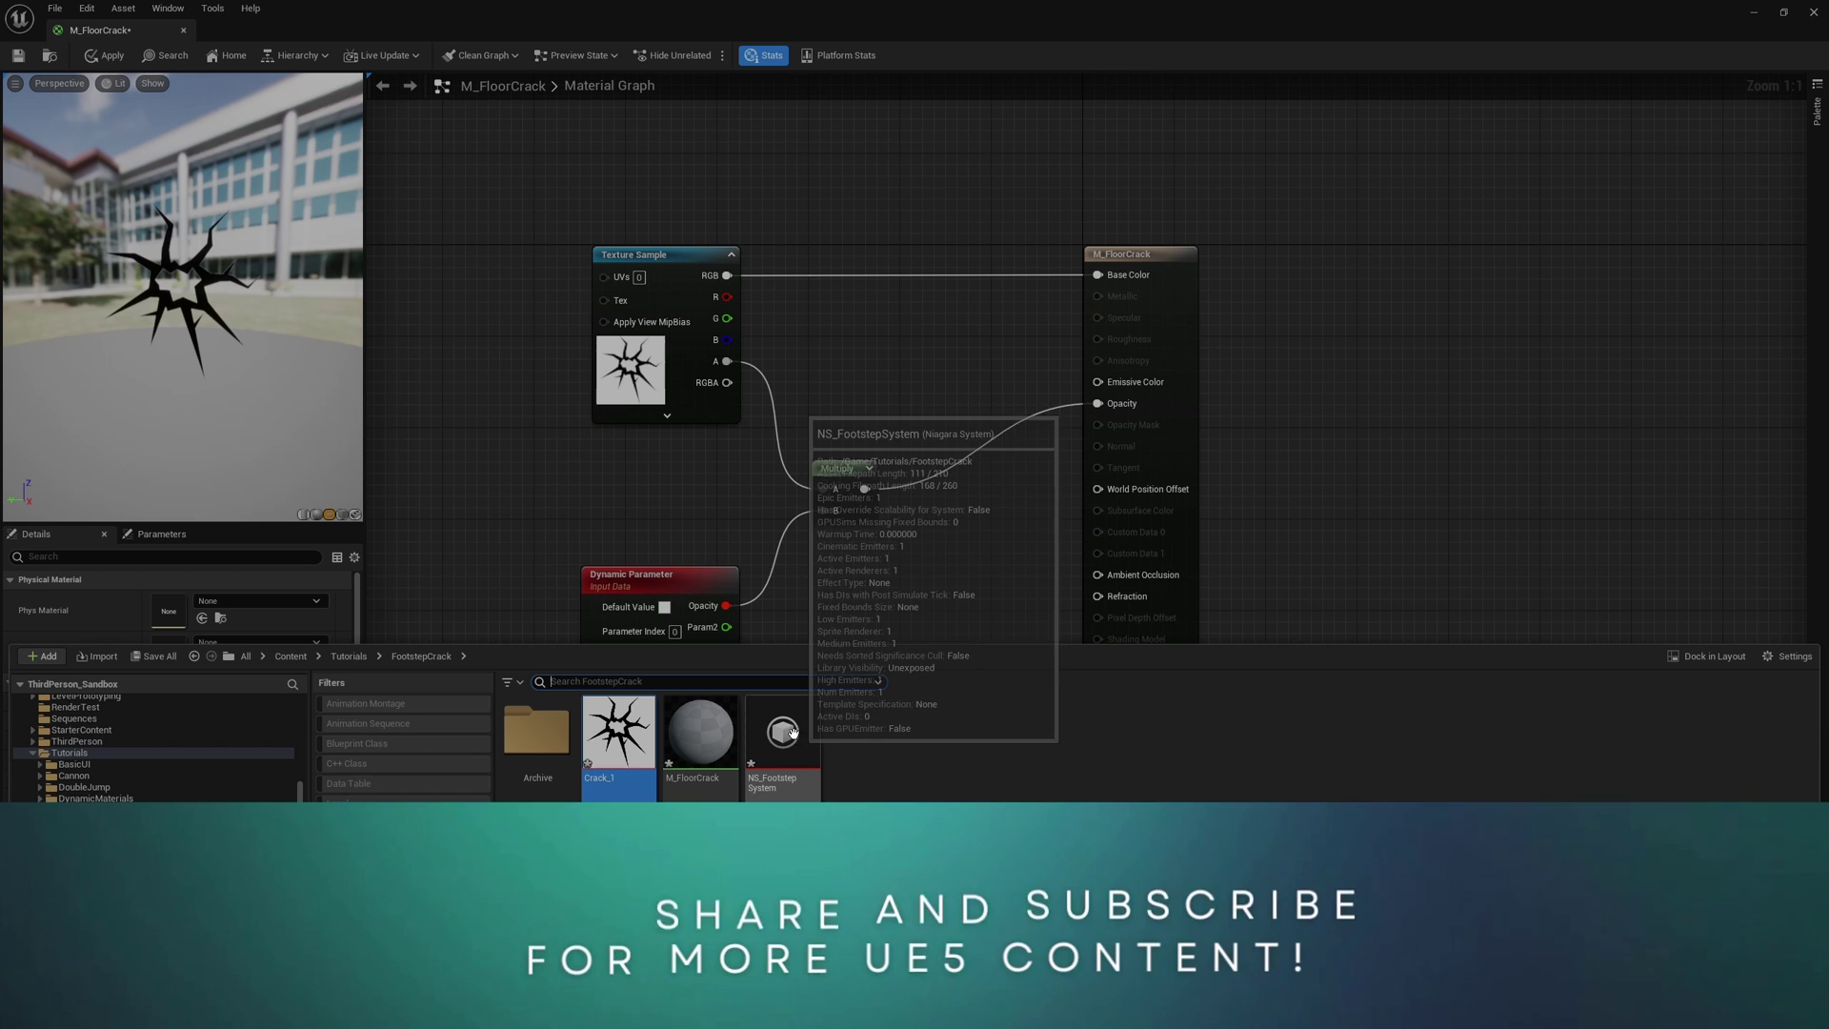
{"action": "double_click", "coordinate": [783, 739]}
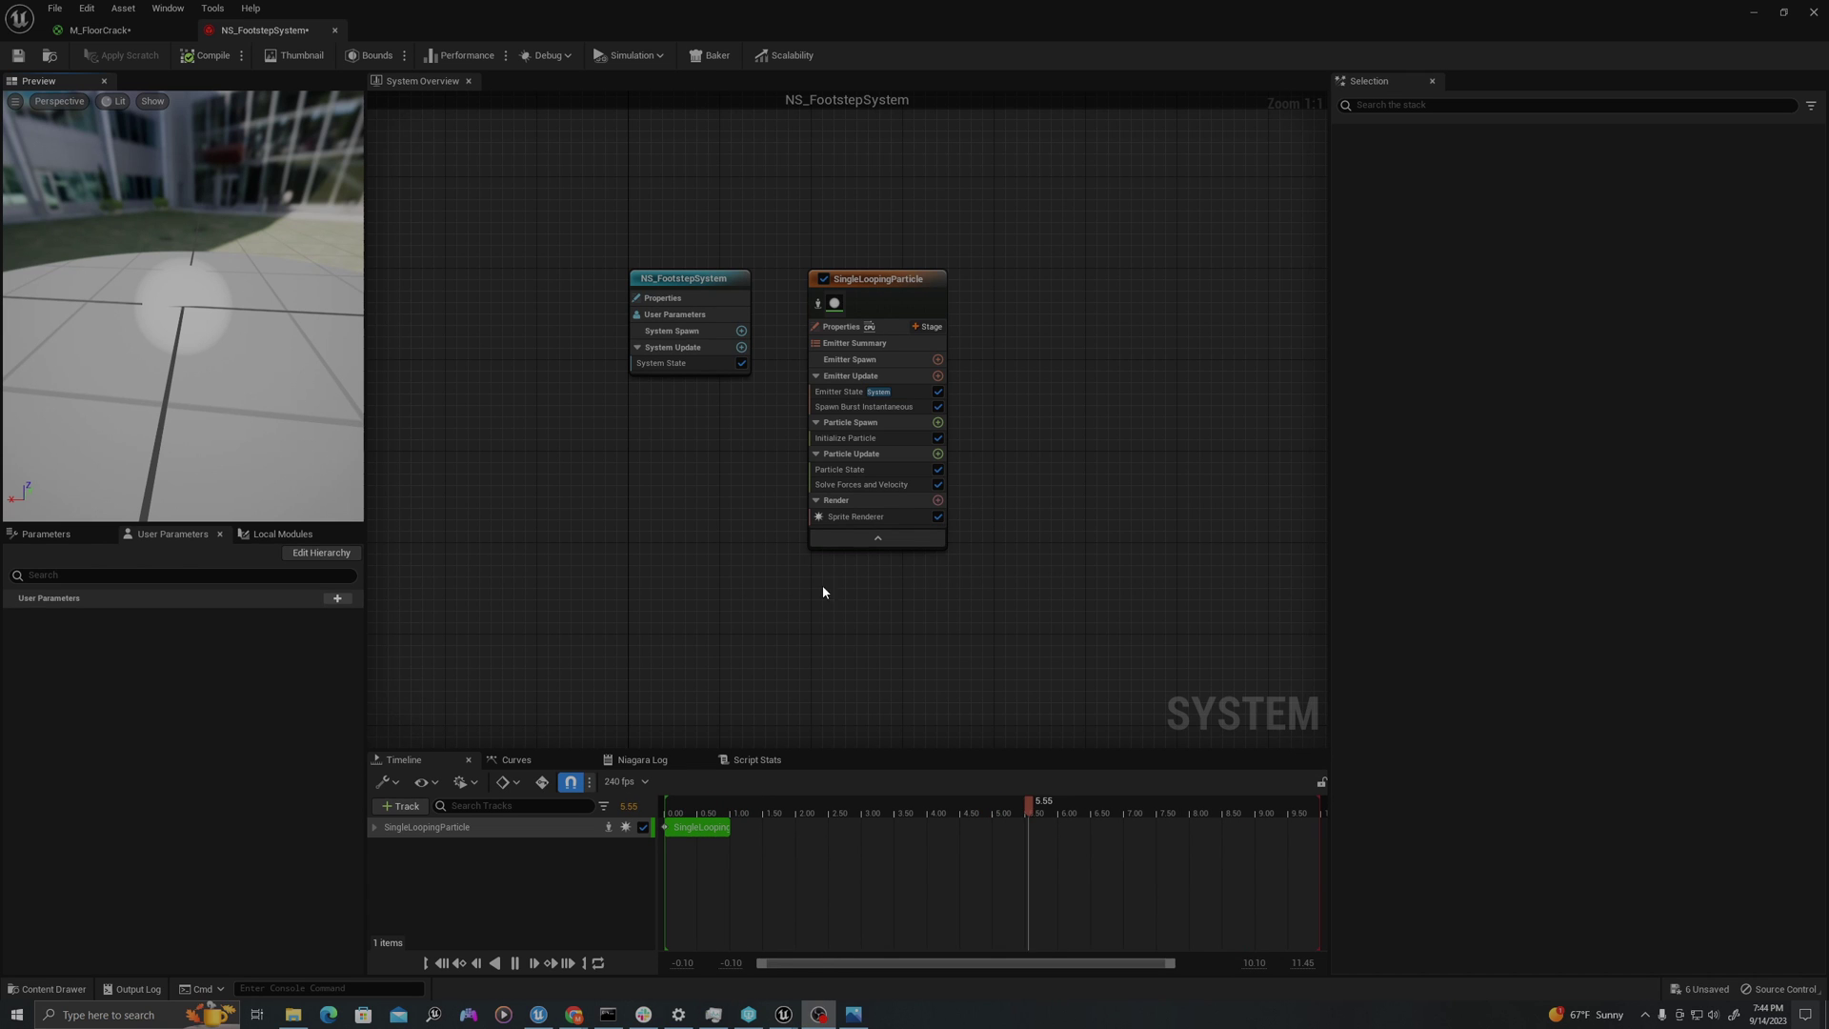
{"action": "left_click", "coordinate": [869, 517]}
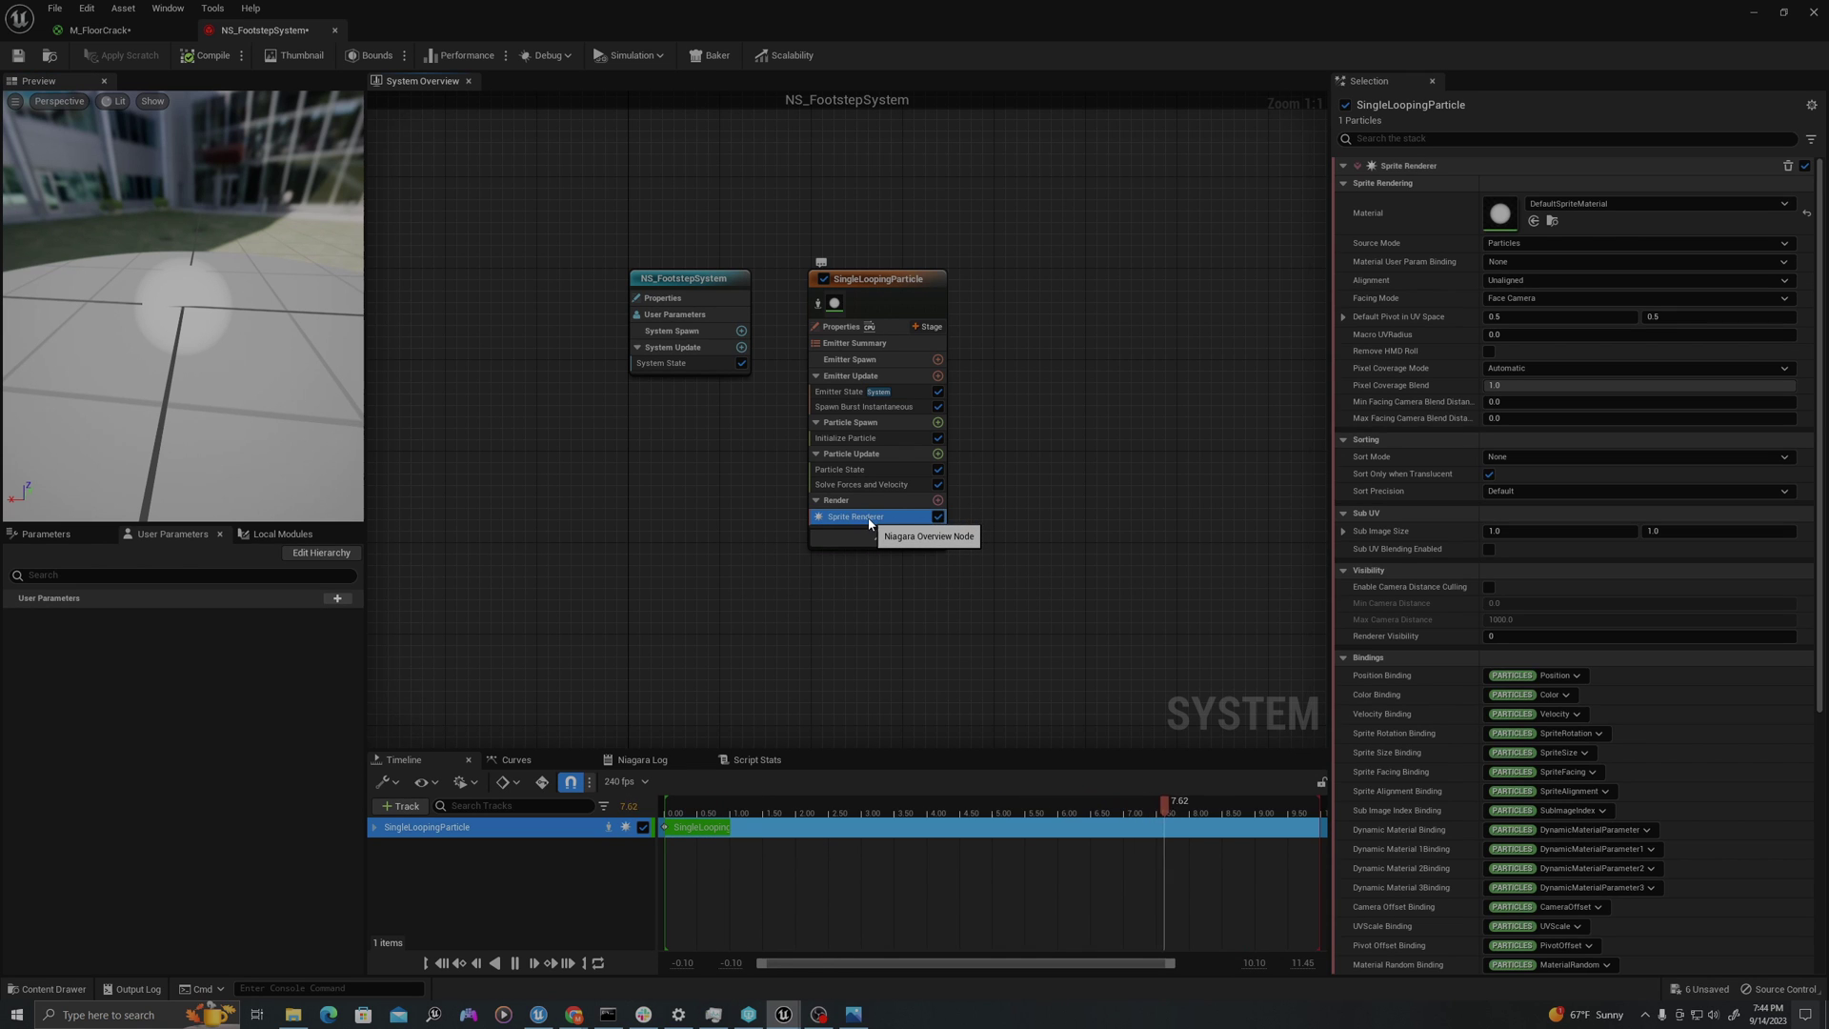
{"action": "key", "text": "Delete"}
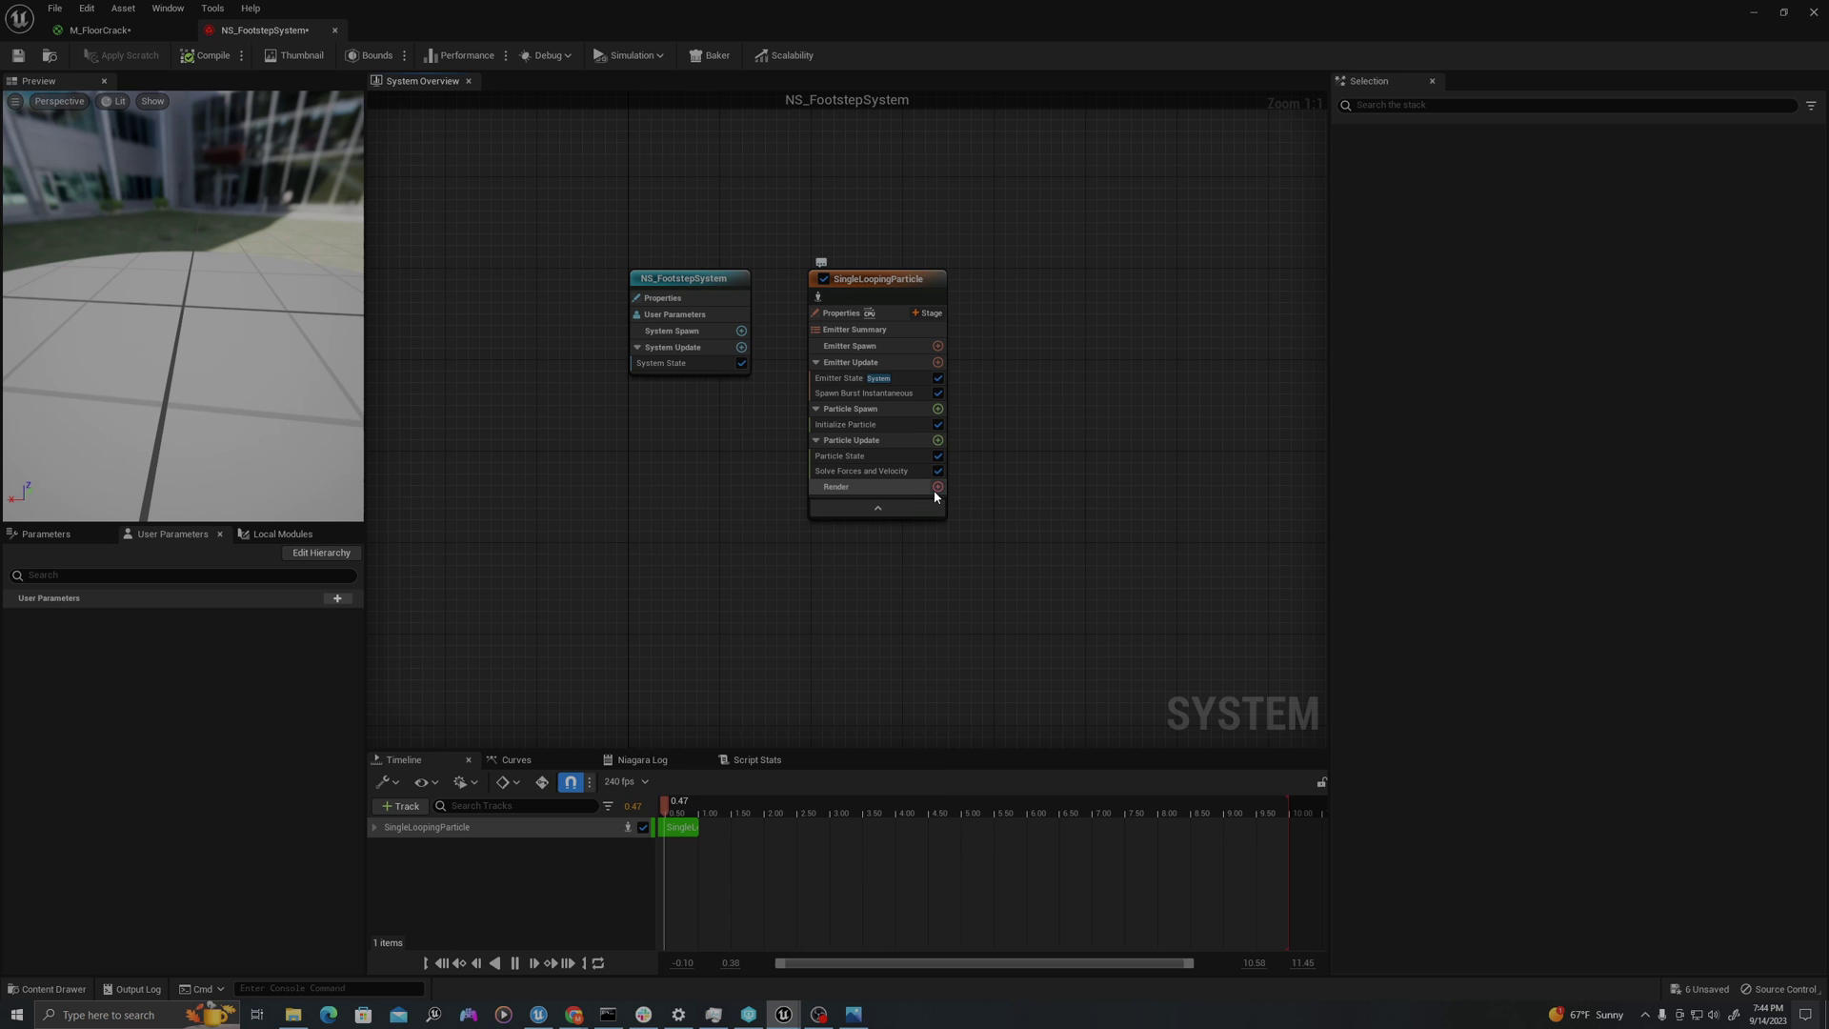
{"action": "left_click", "coordinate": [938, 488]}
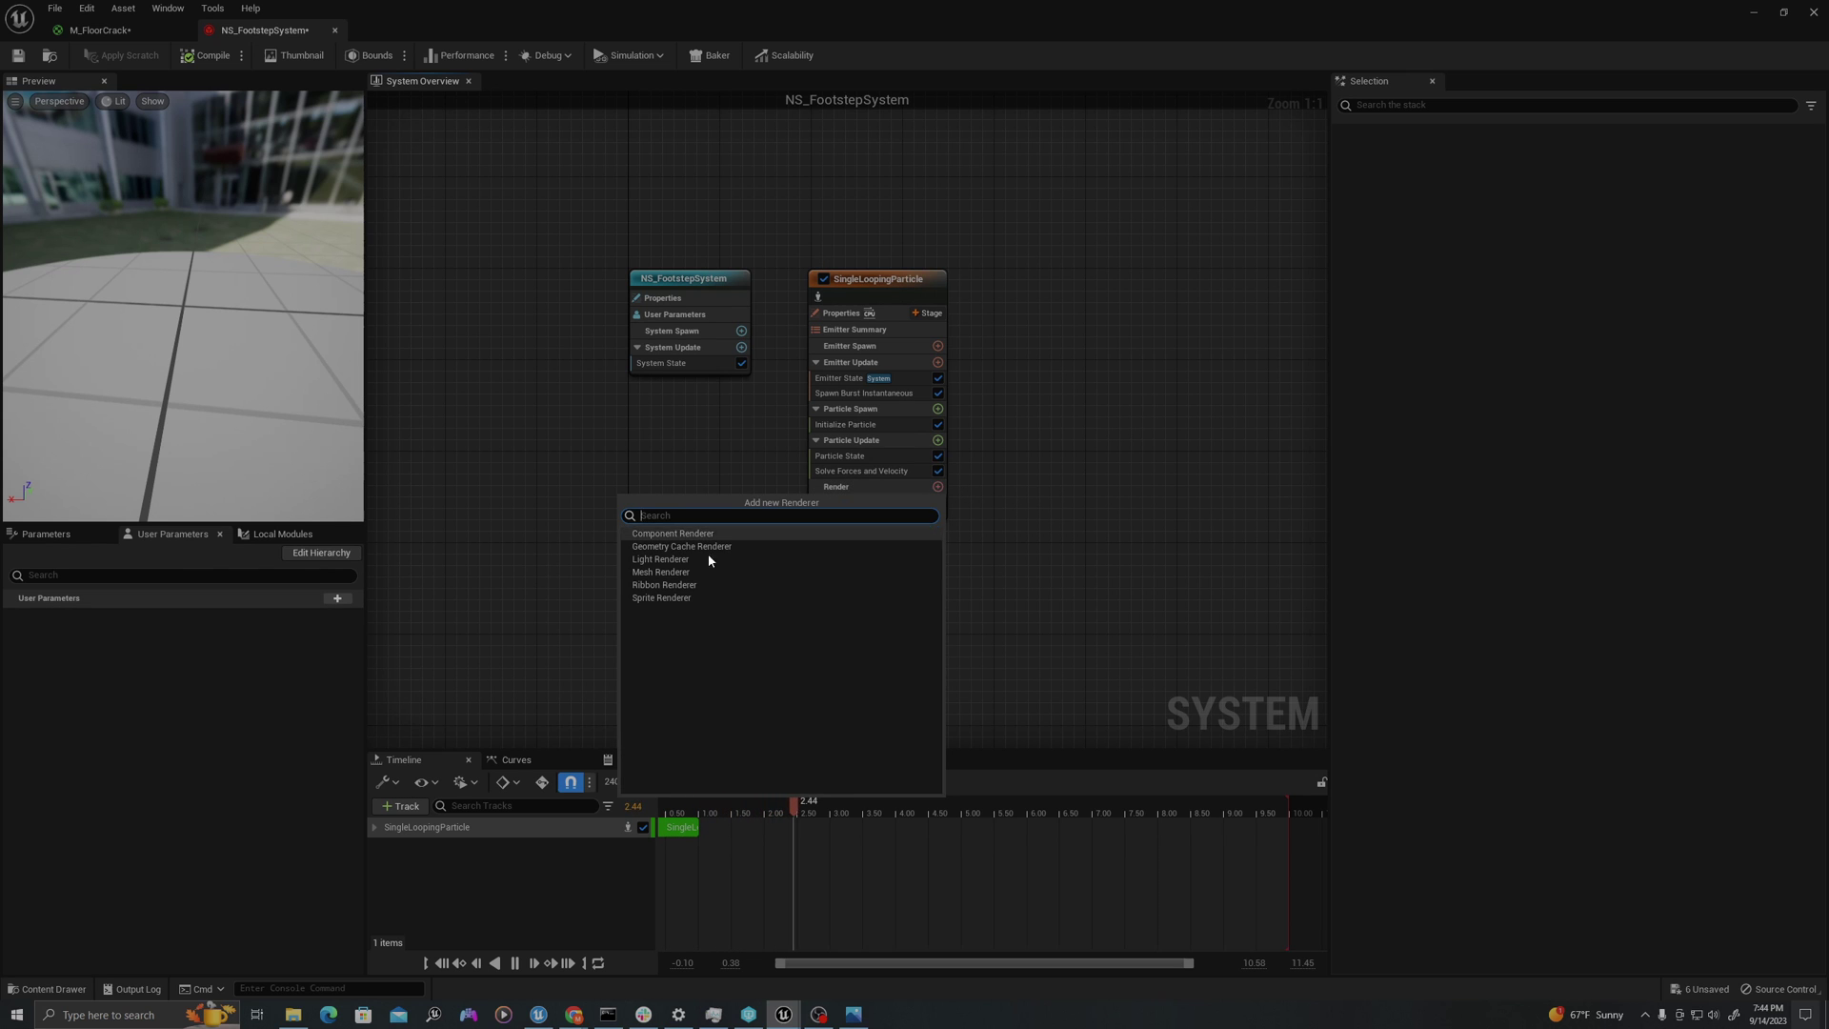
{"action": "left_click", "coordinate": [667, 572]}
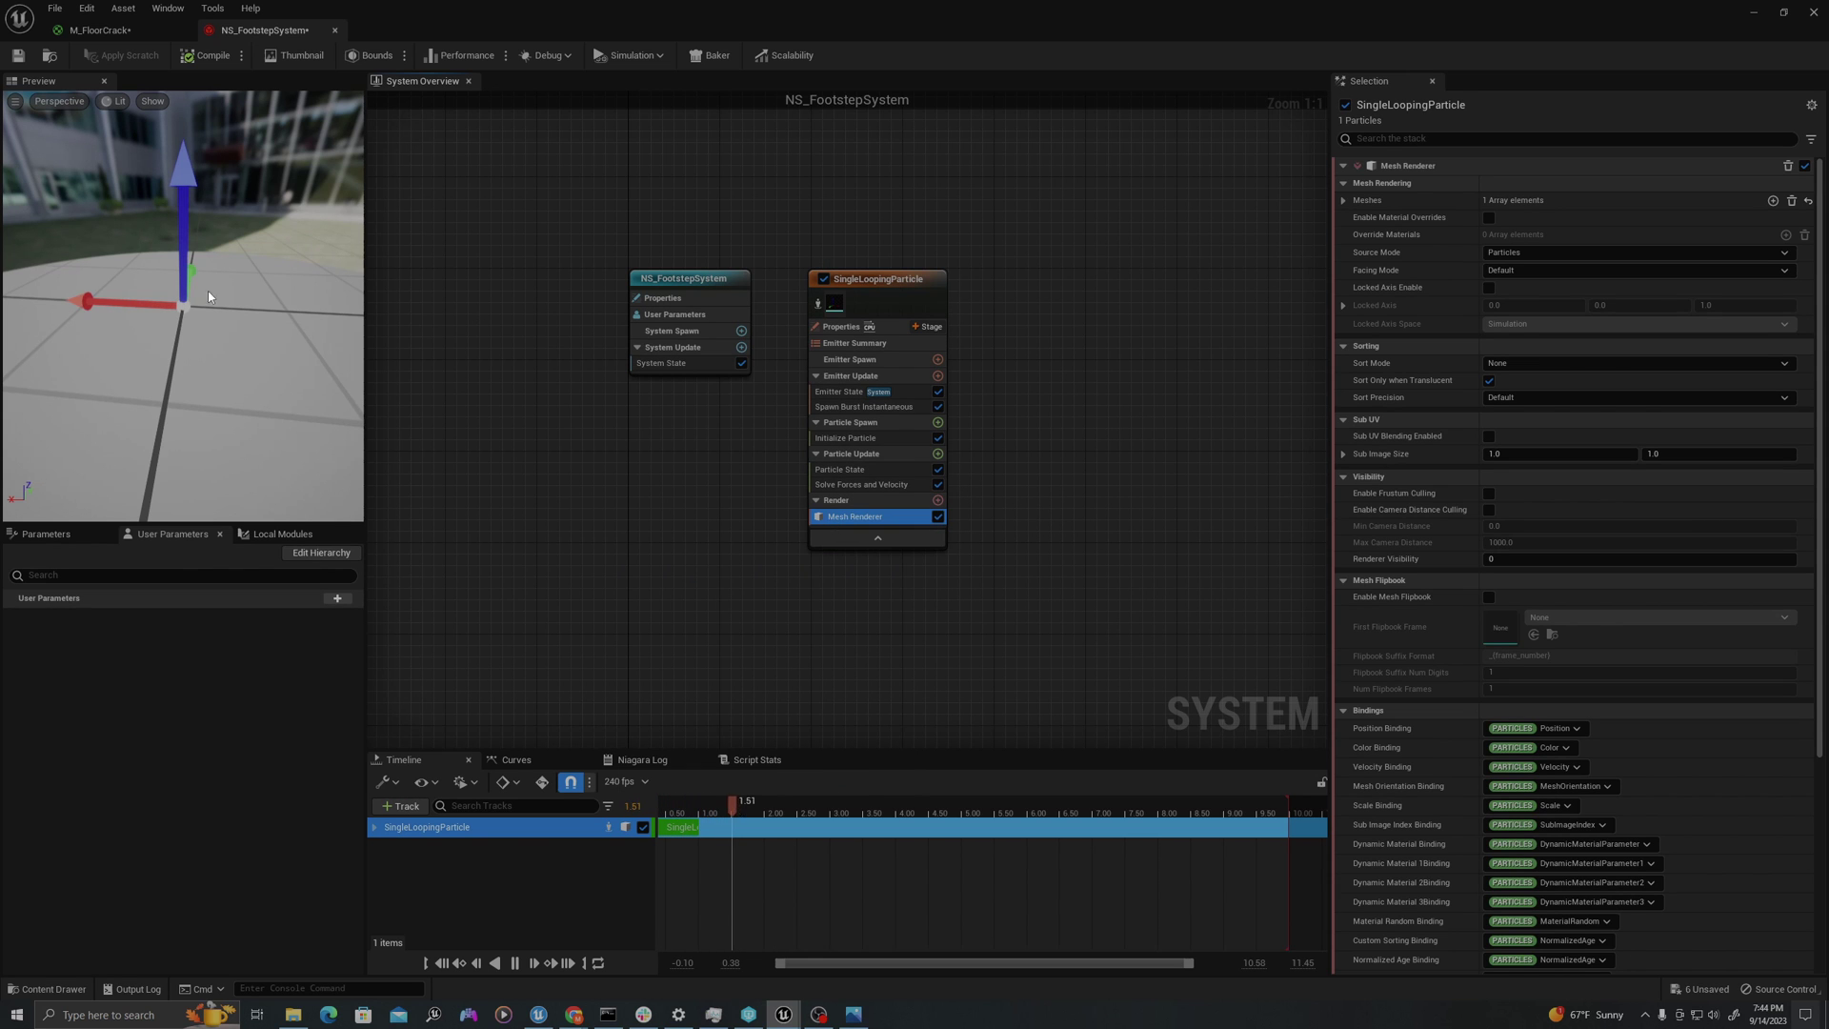
{"action": "left_click", "coordinate": [253, 330]}
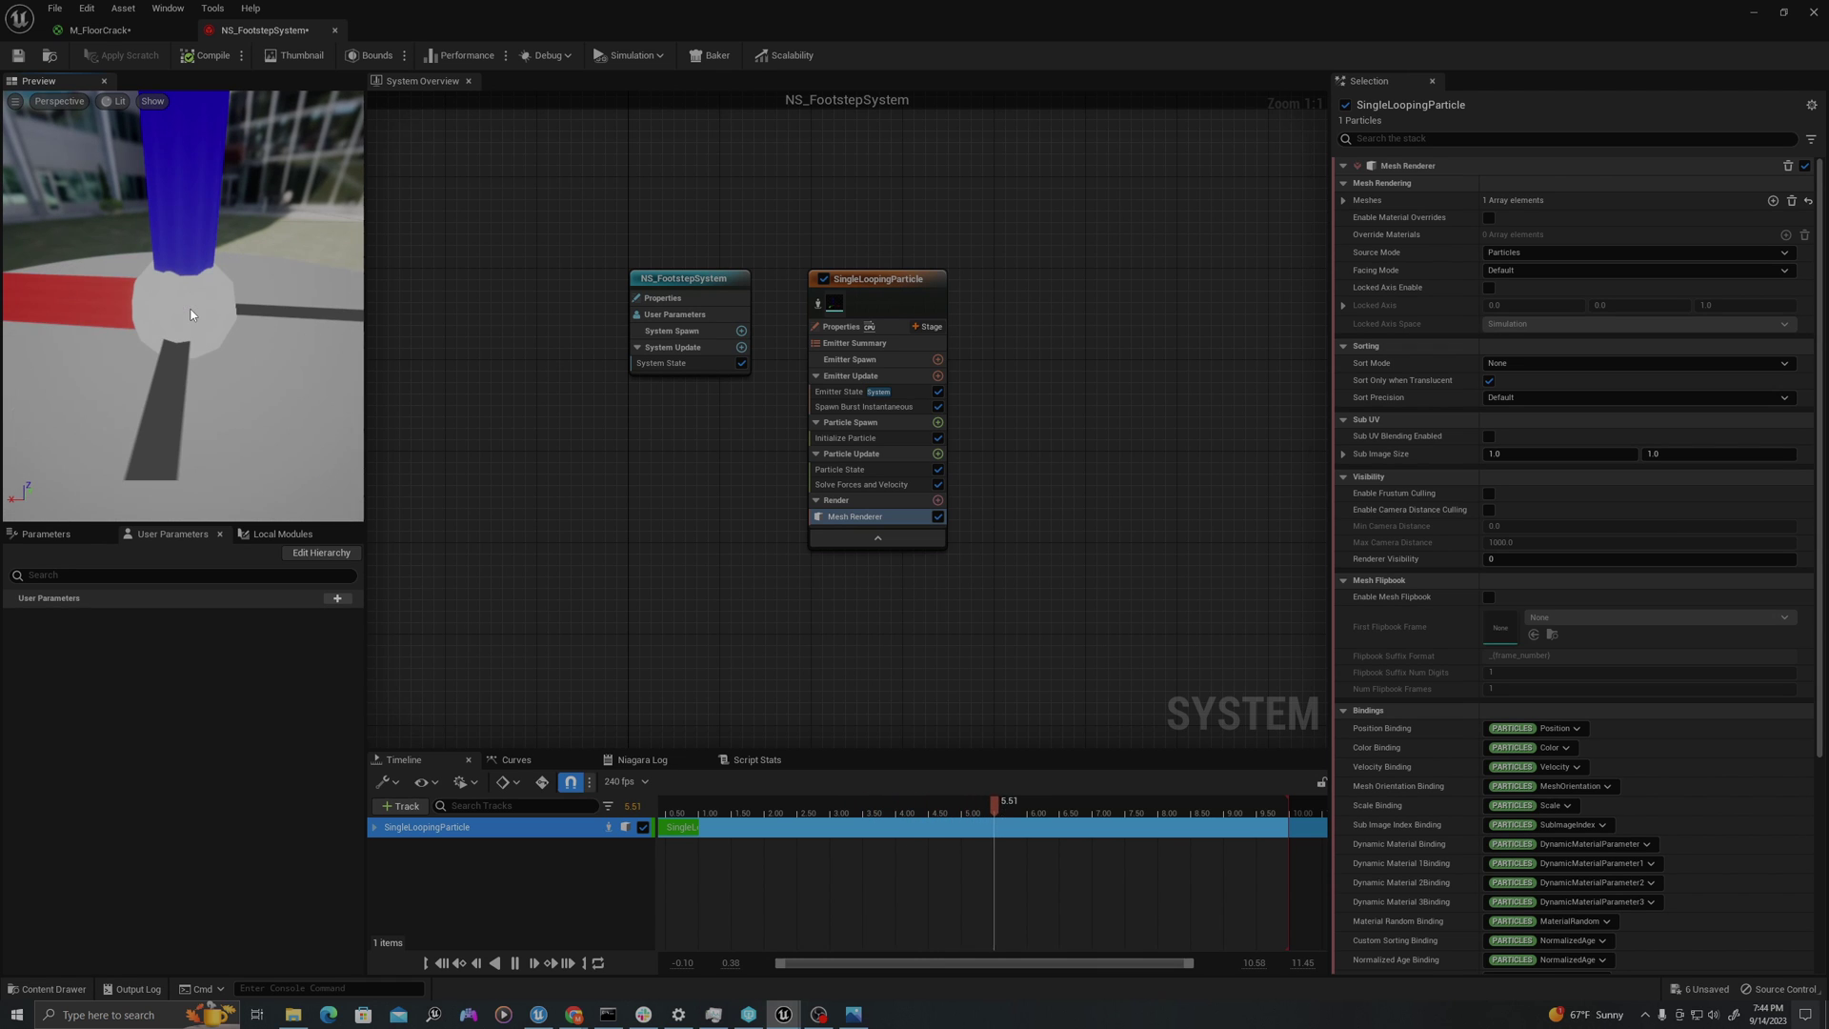
- Set the Mesh Renderer's mesh to Shape_Plane and turn on Enable Material Overrides
{"action": "left_click_drag", "start_coordinate": [191, 315], "coordinate": [286, 310]}
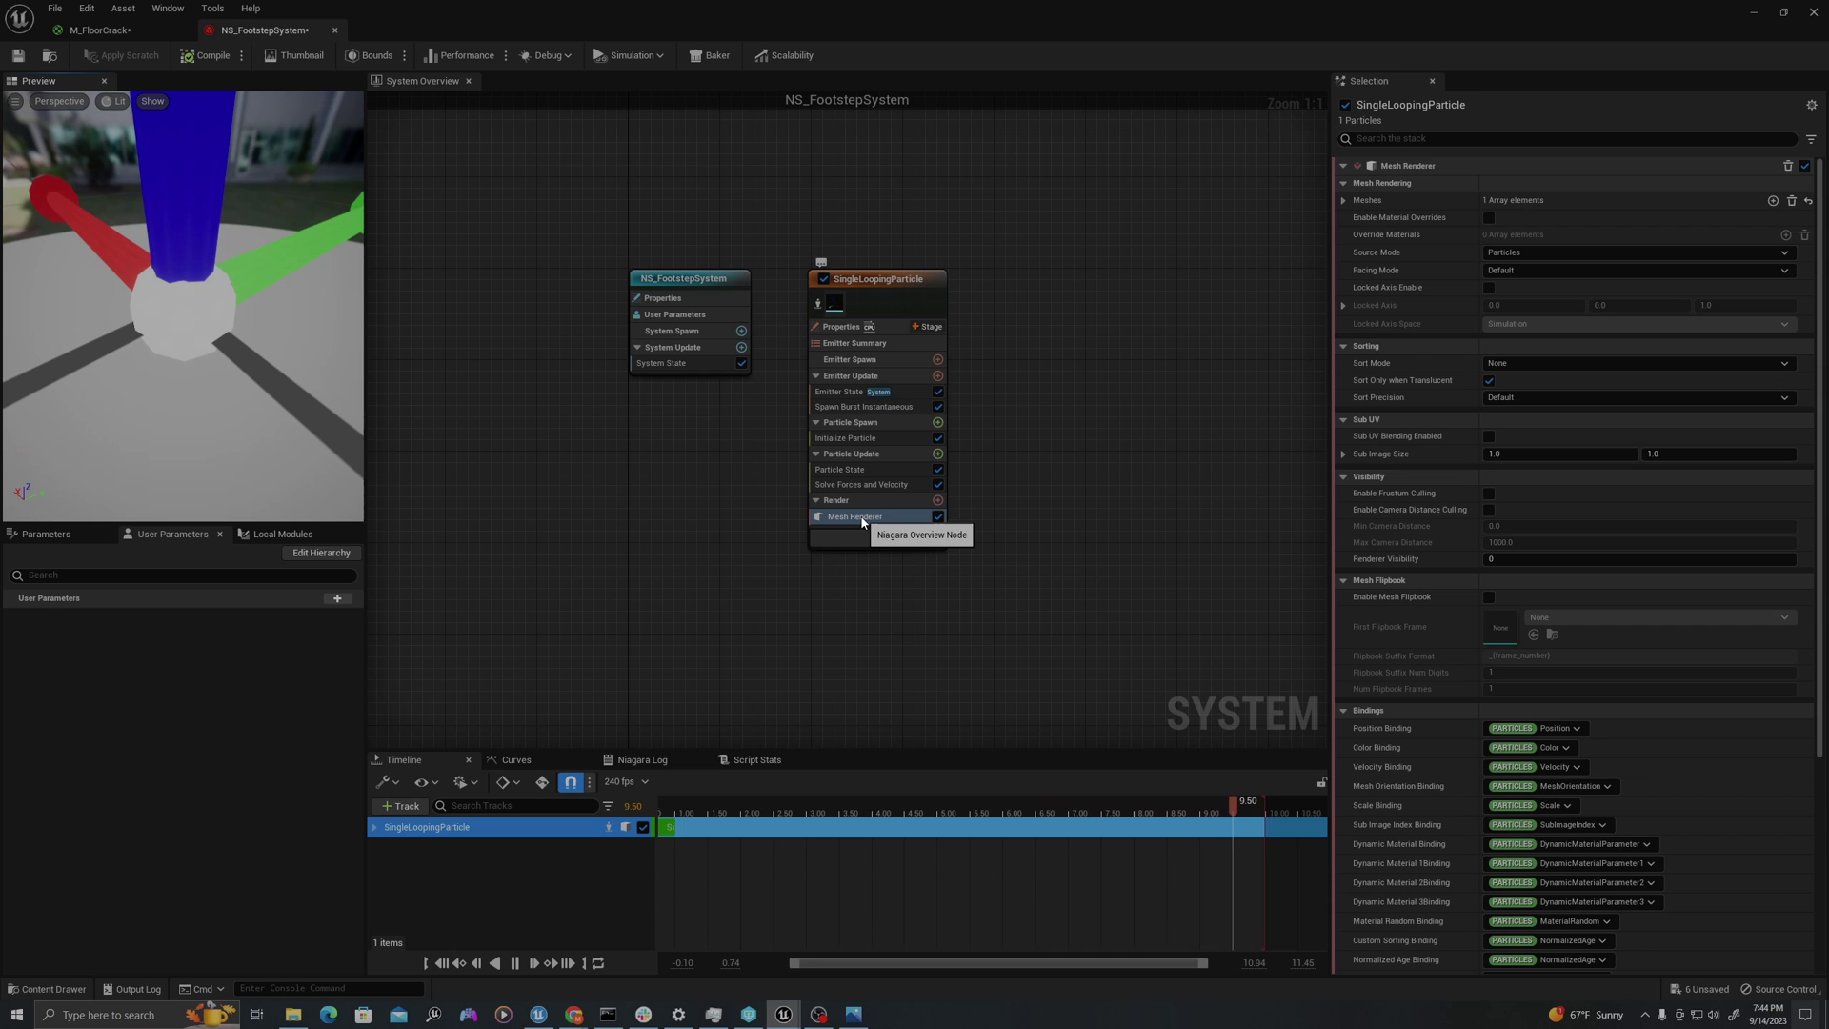
{"action": "left_click", "coordinate": [1344, 201]}
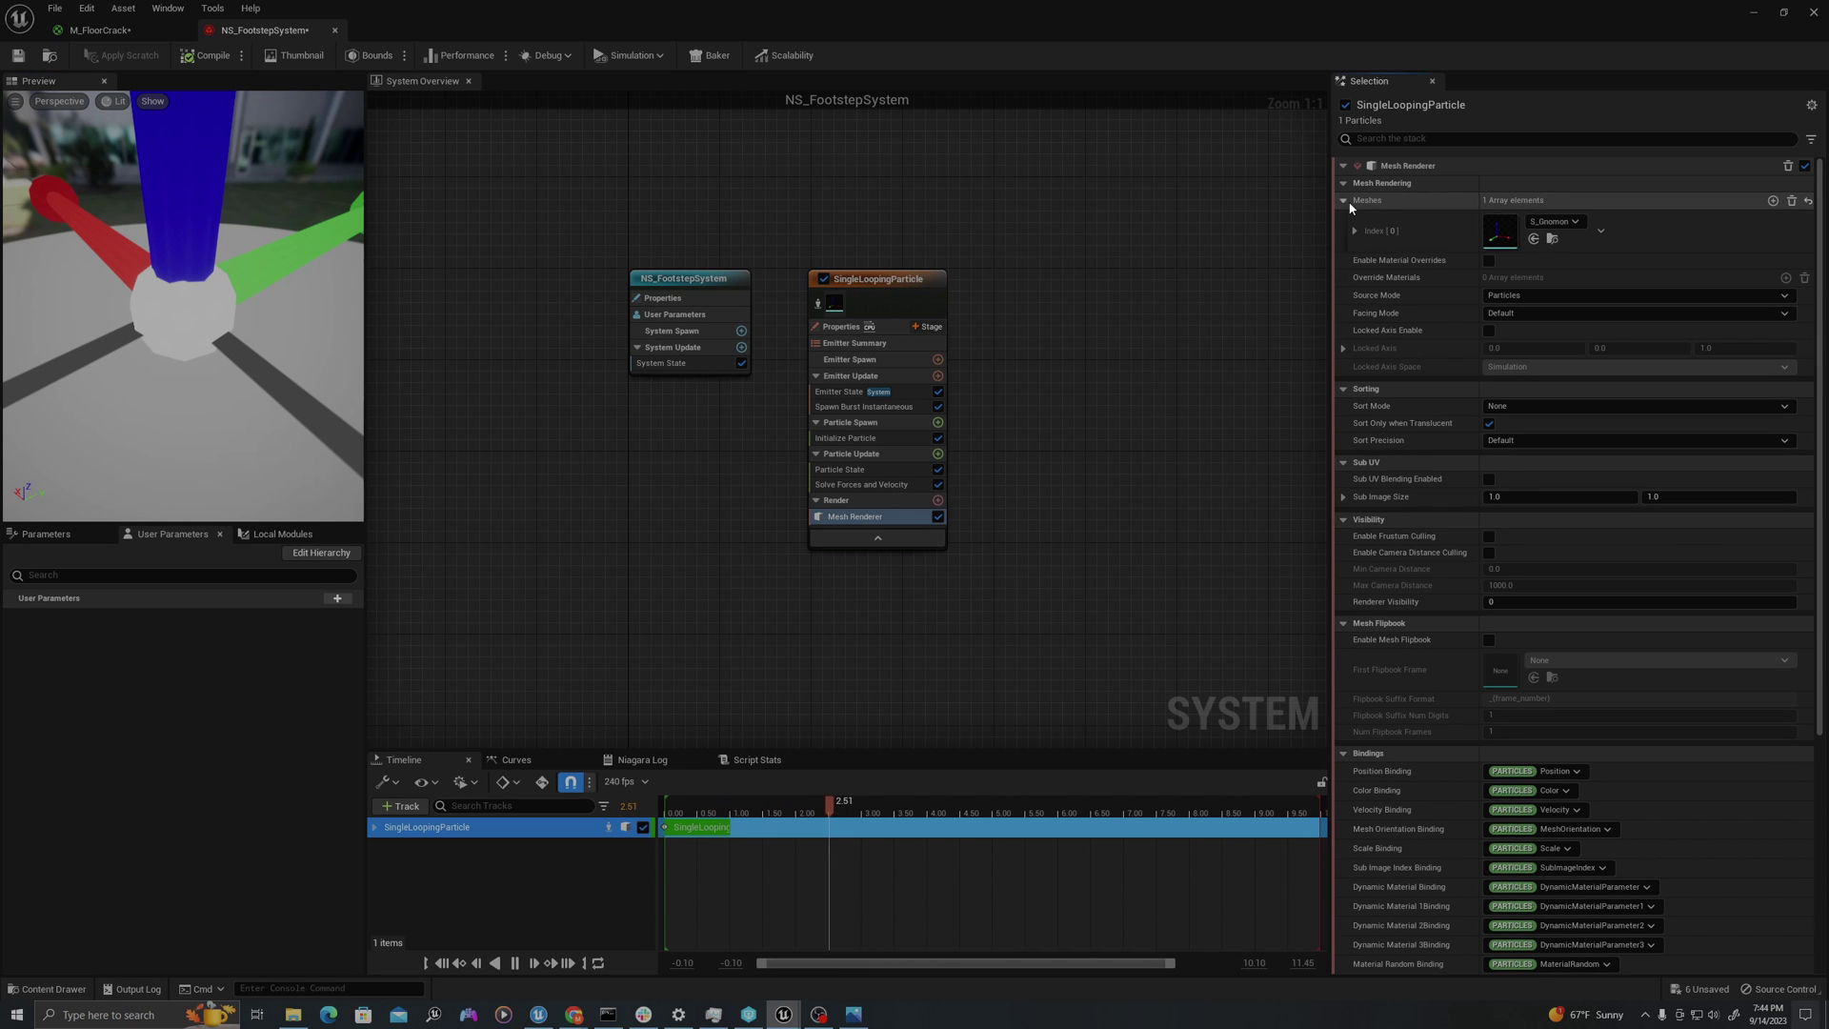
{"action": "left_click", "coordinate": [1571, 221]}
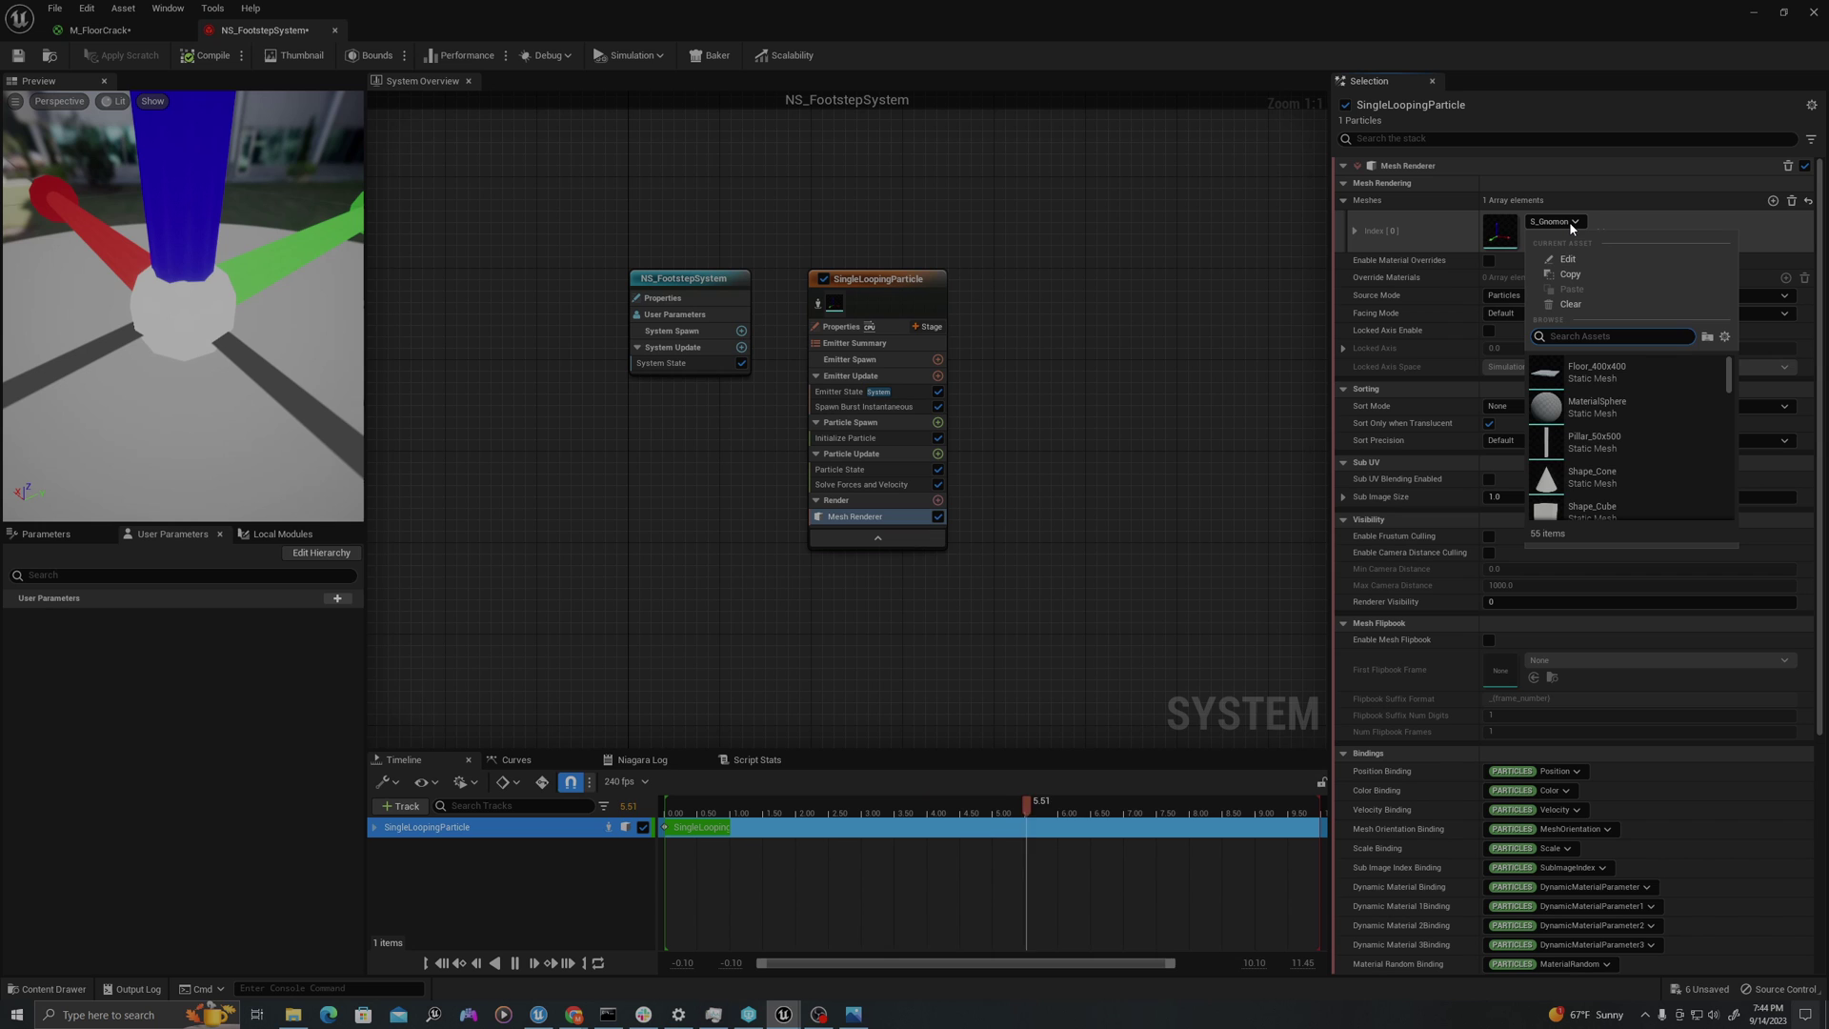
{"action": "type", "text": "plane"}
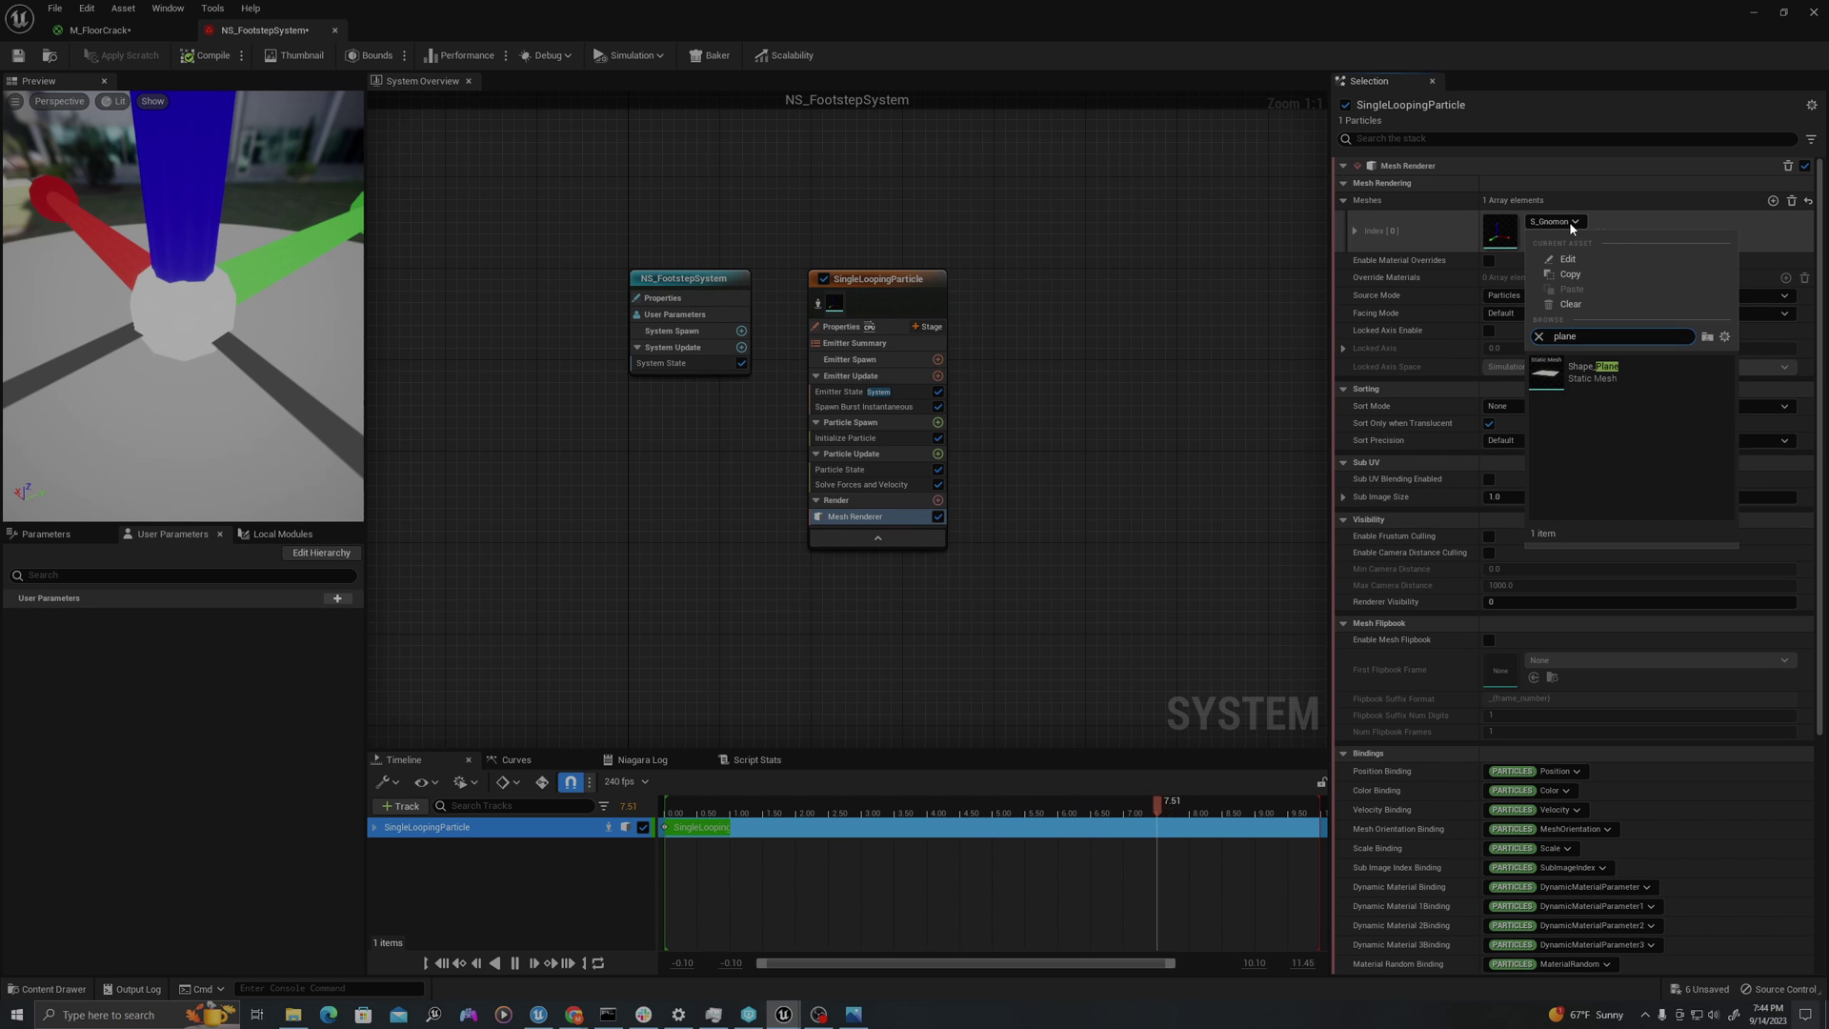
{"action": "left_click", "coordinate": [1585, 368]}
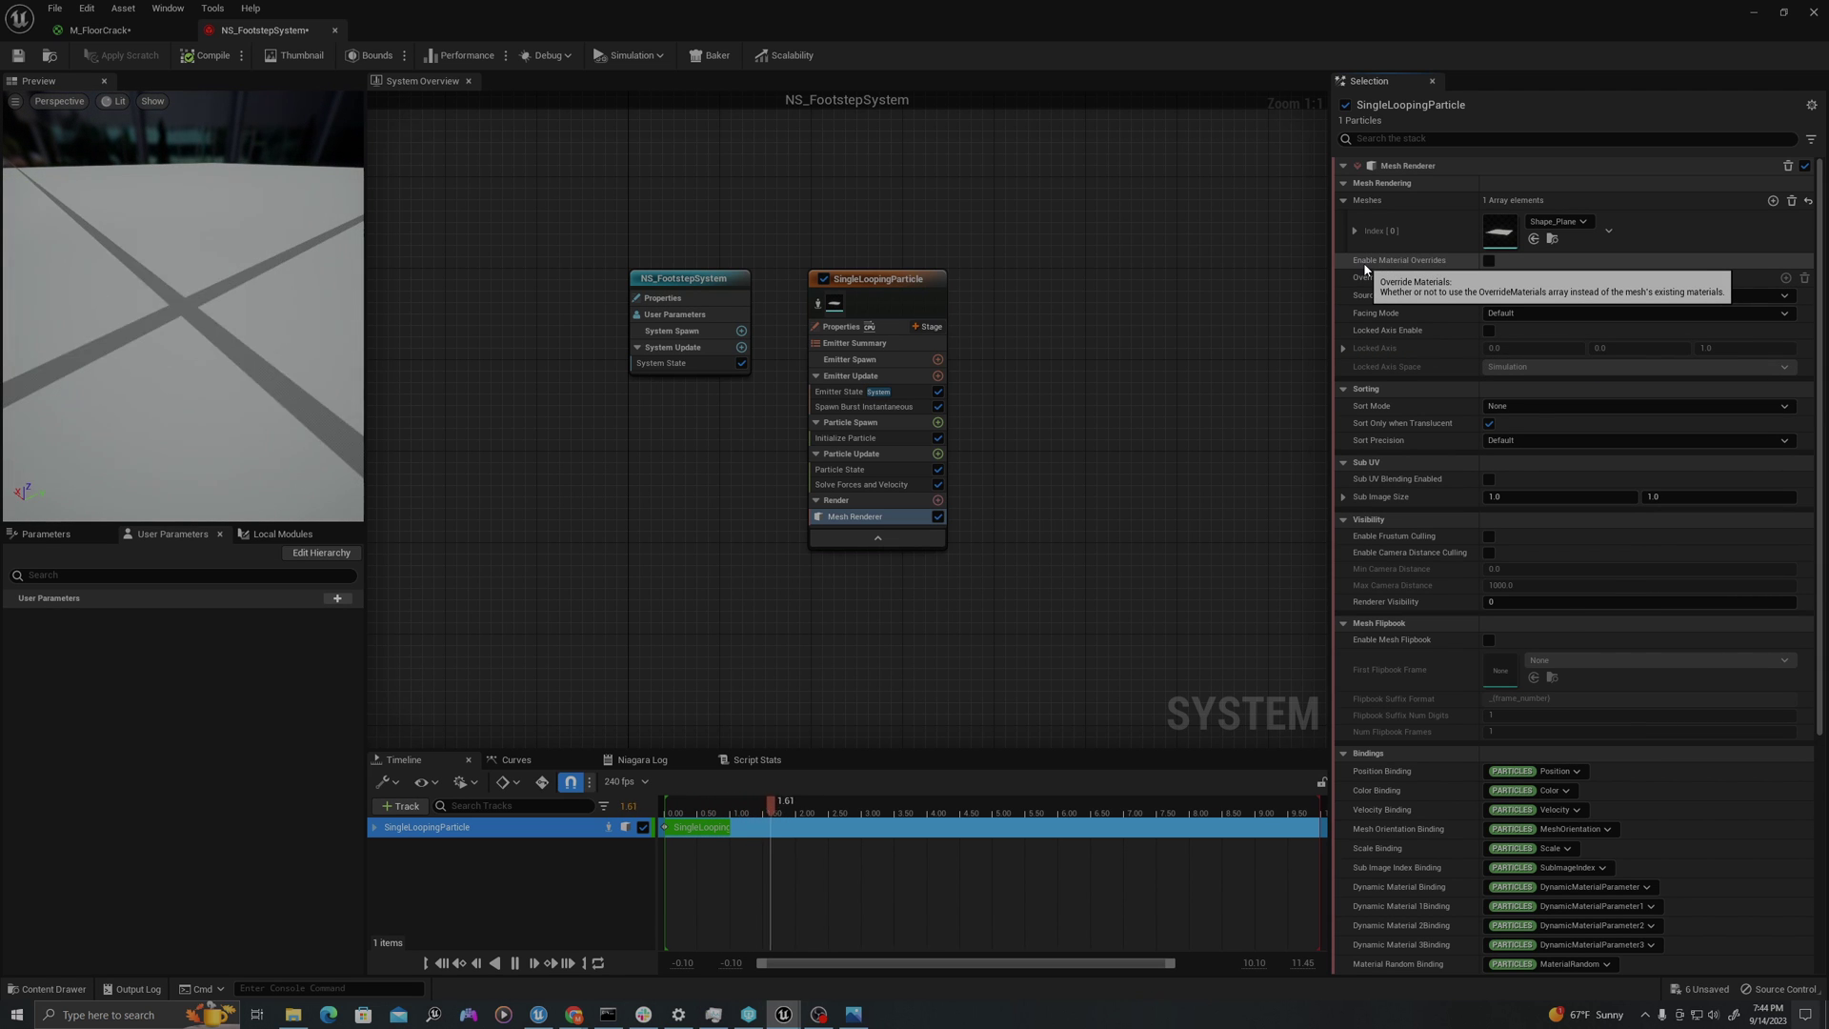
{"action": "left_click", "coordinate": [1489, 261]}
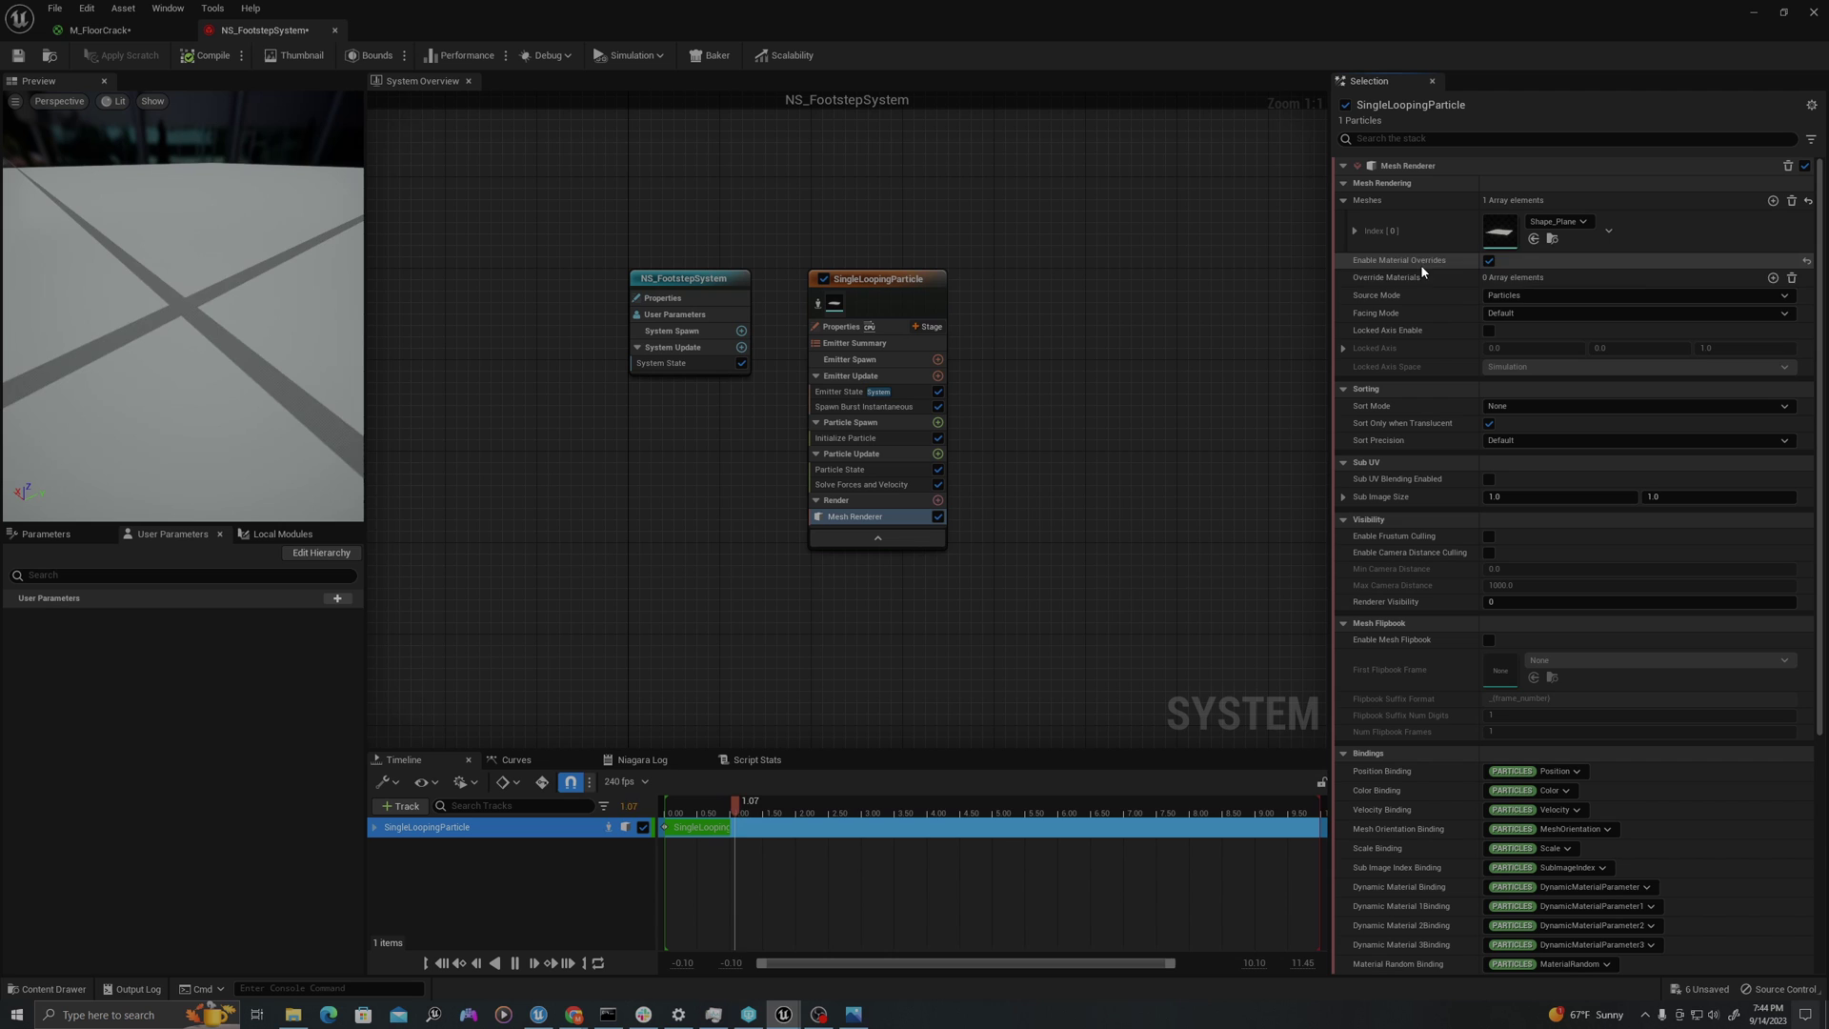
- Add an Override Materials entry and assign M_FloorCrack to it
{"action": "left_click", "coordinate": [1772, 279]}
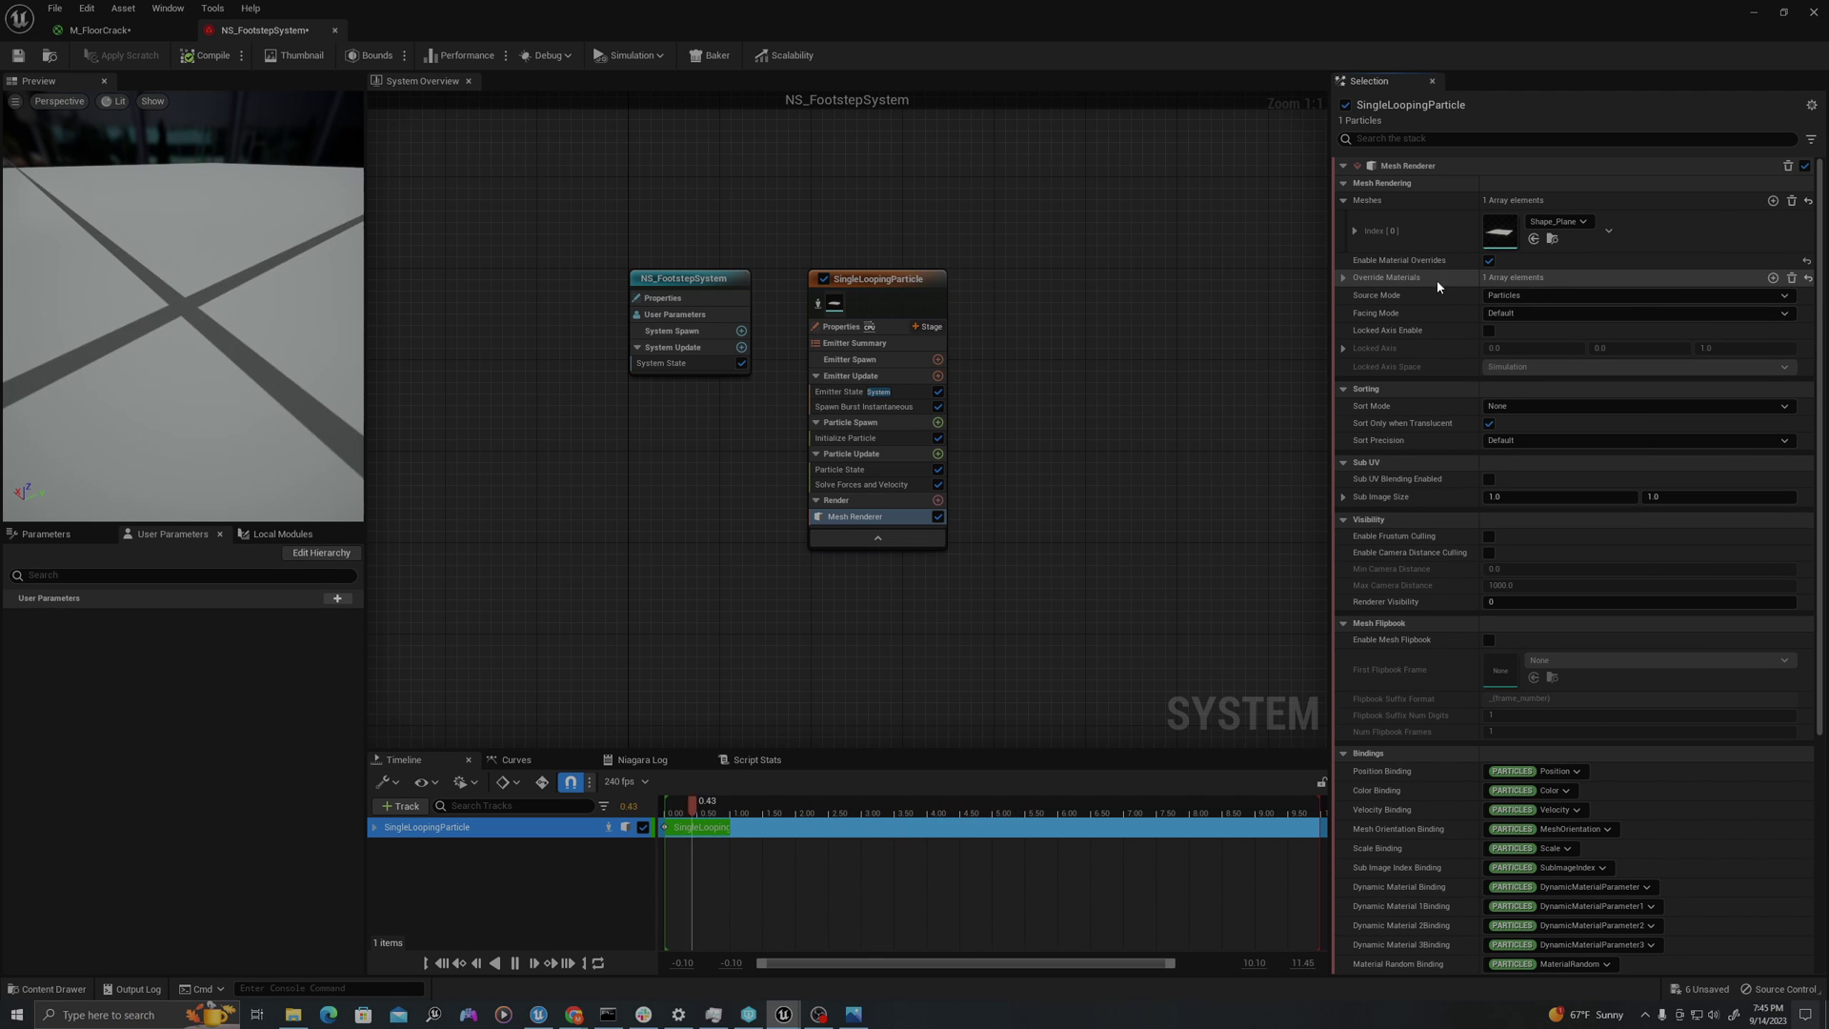
{"action": "left_click", "coordinate": [1343, 277]}
{"action": "left_click", "coordinate": [1354, 297]}
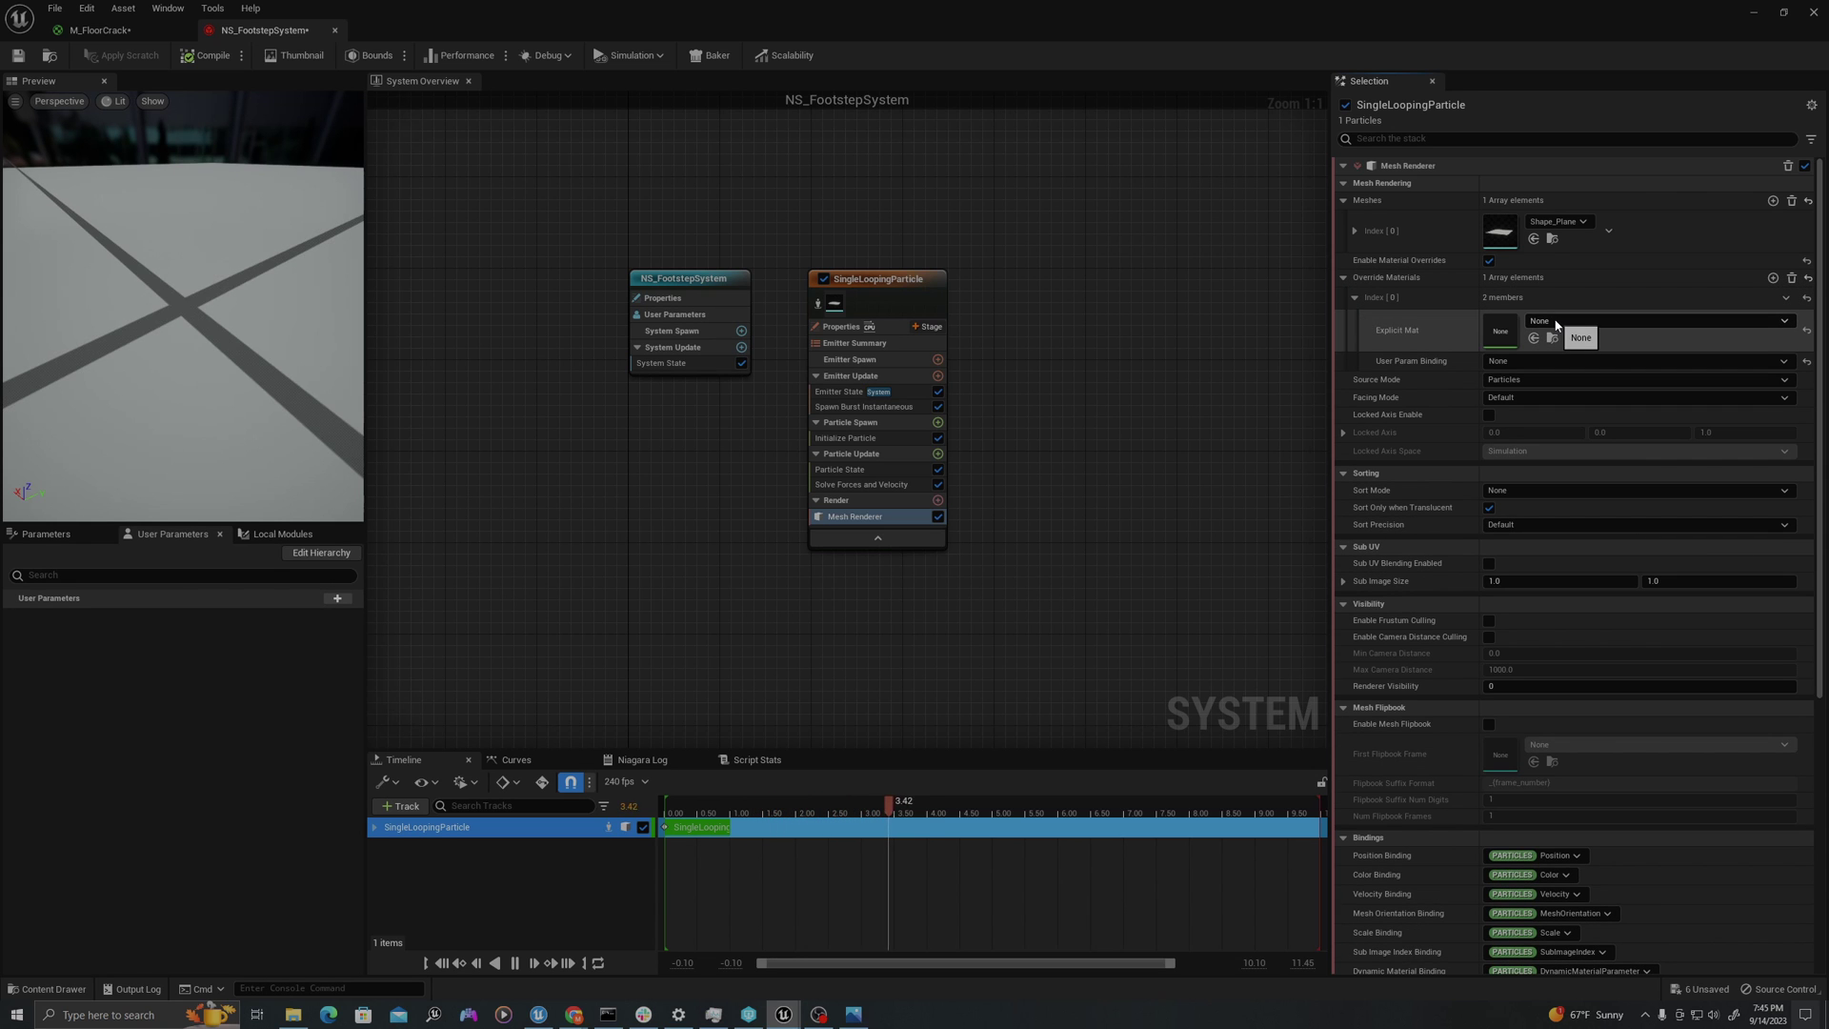
{"action": "key", "text": "ctrl+space"}
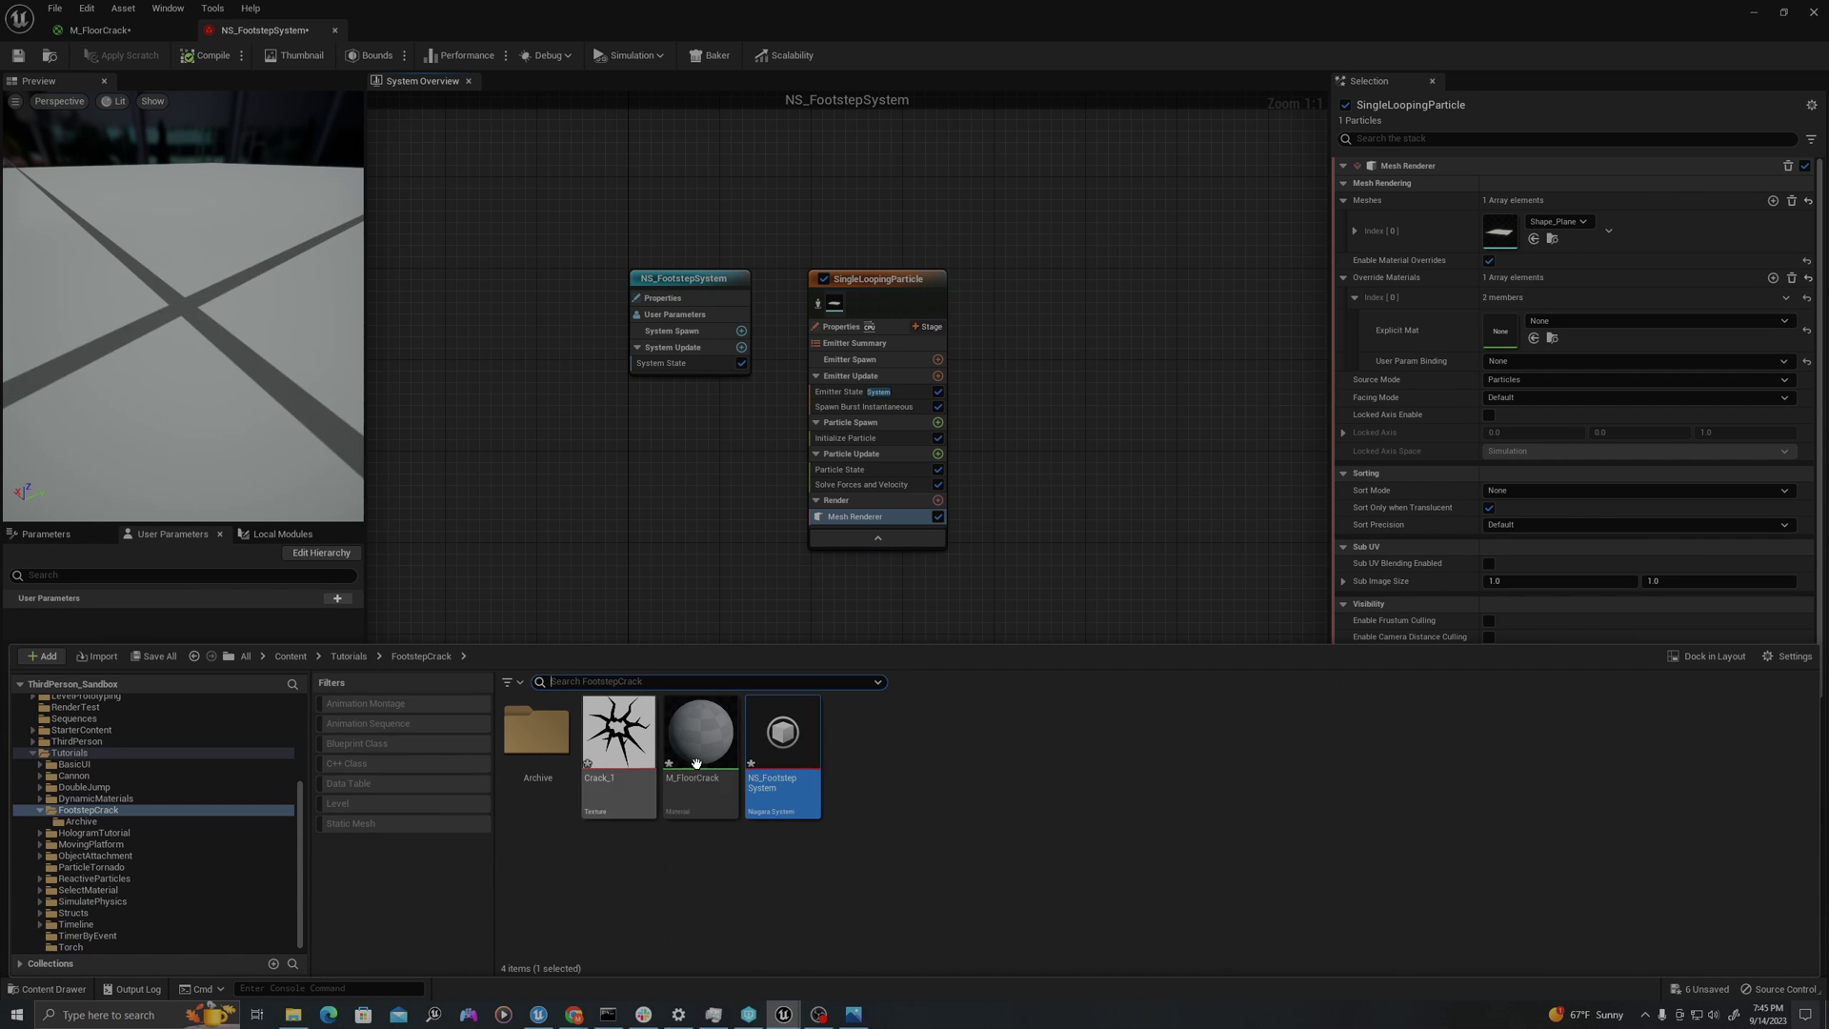
{"action": "left_click", "coordinate": [697, 751]}
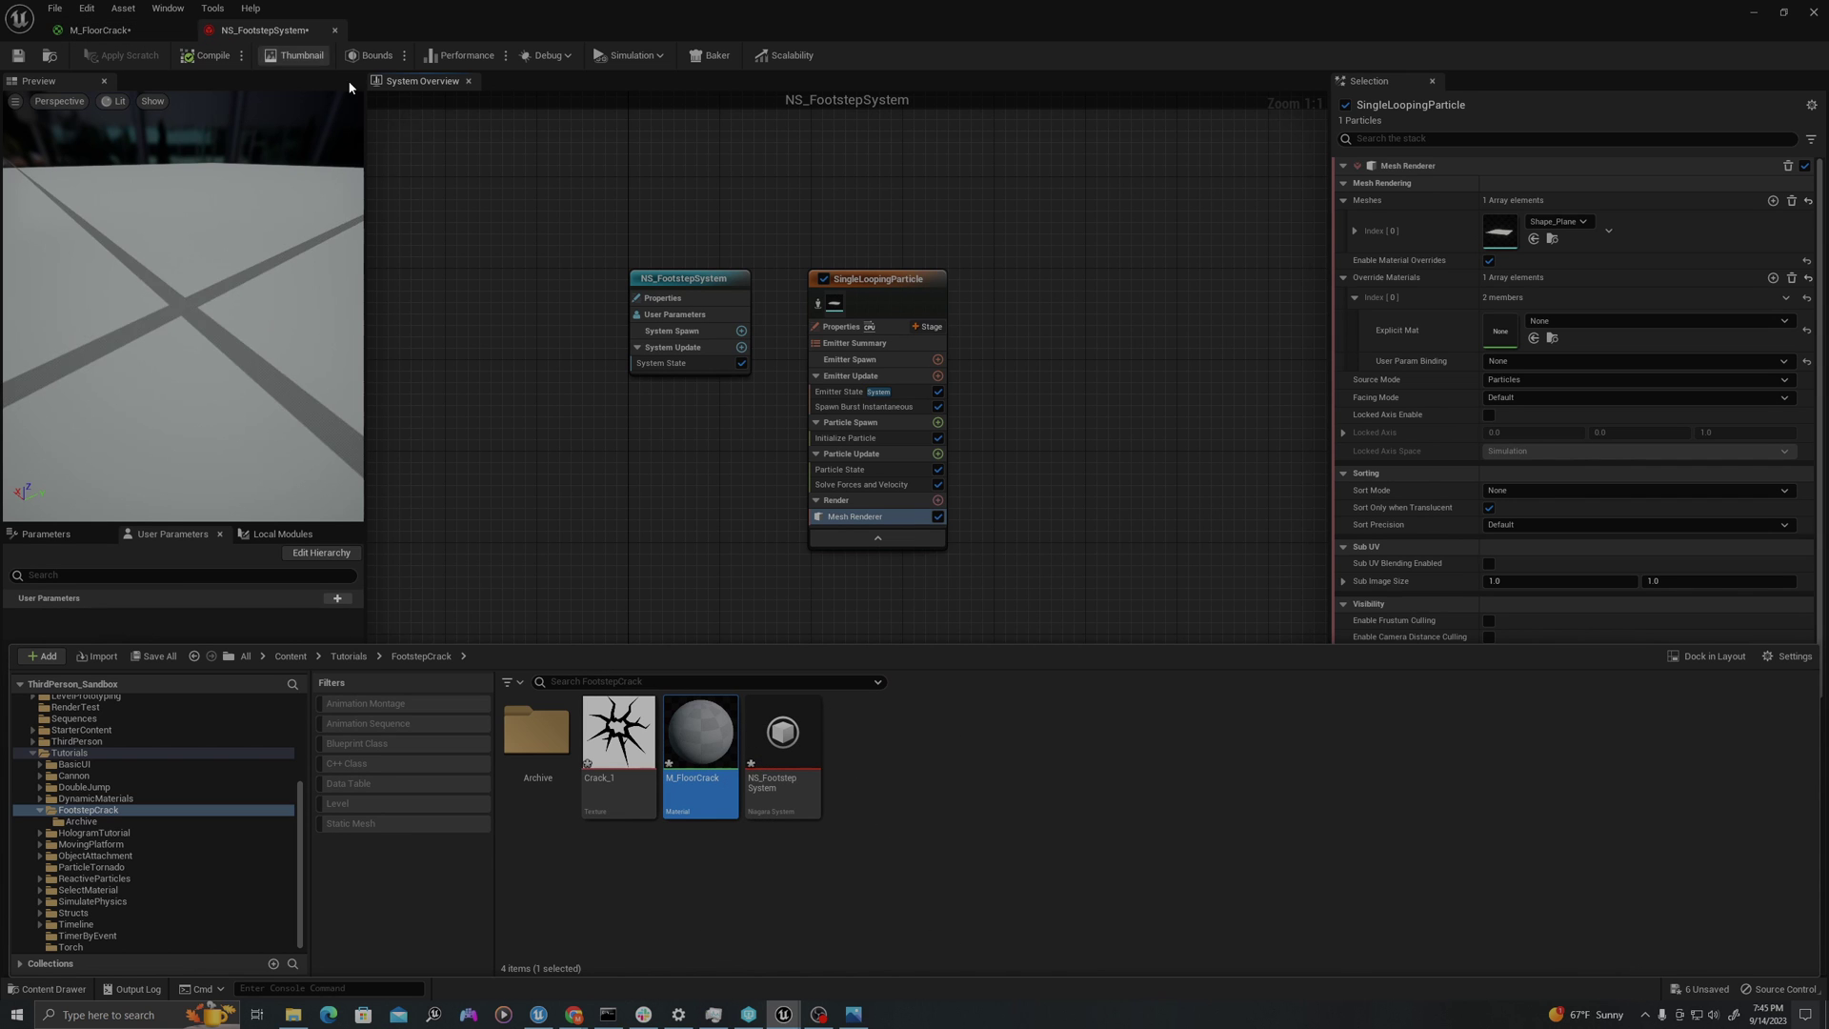
{"action": "left_click", "coordinate": [1535, 340]}
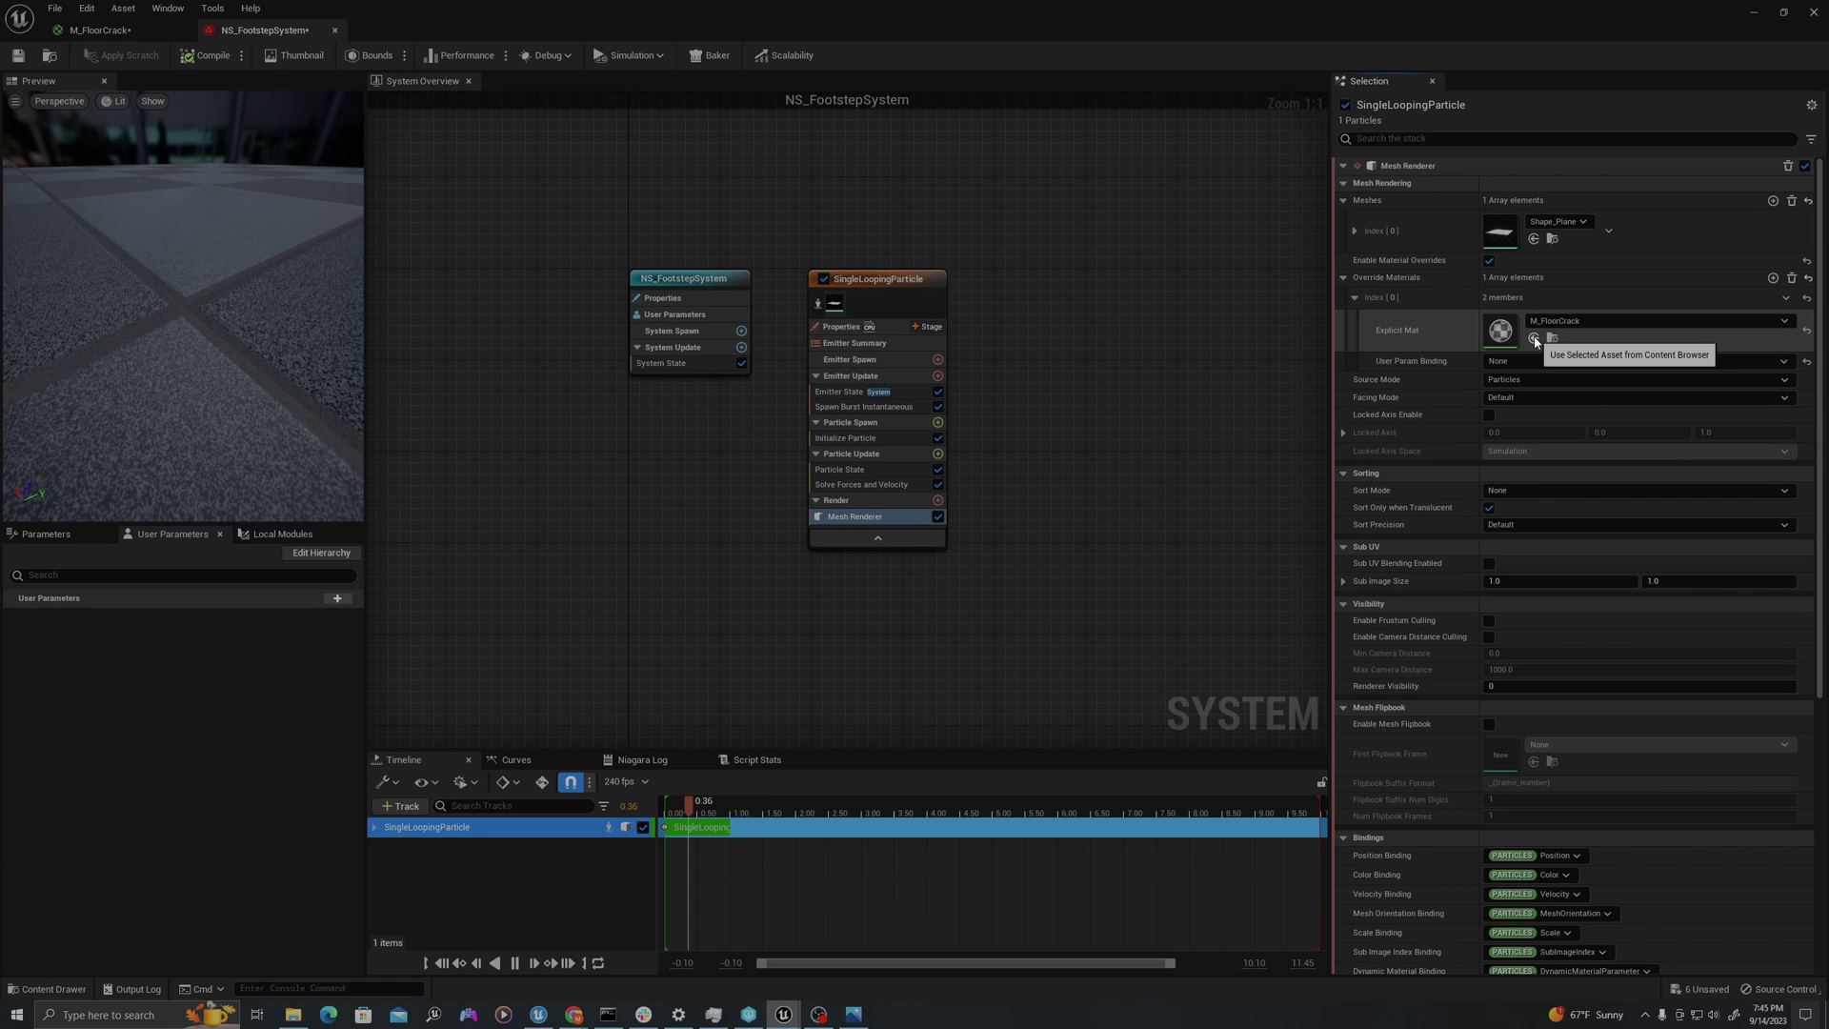
- Save M_FloorCrack and view the black crack in the Niagara preview
{"action": "left_click", "coordinate": [100, 29]}
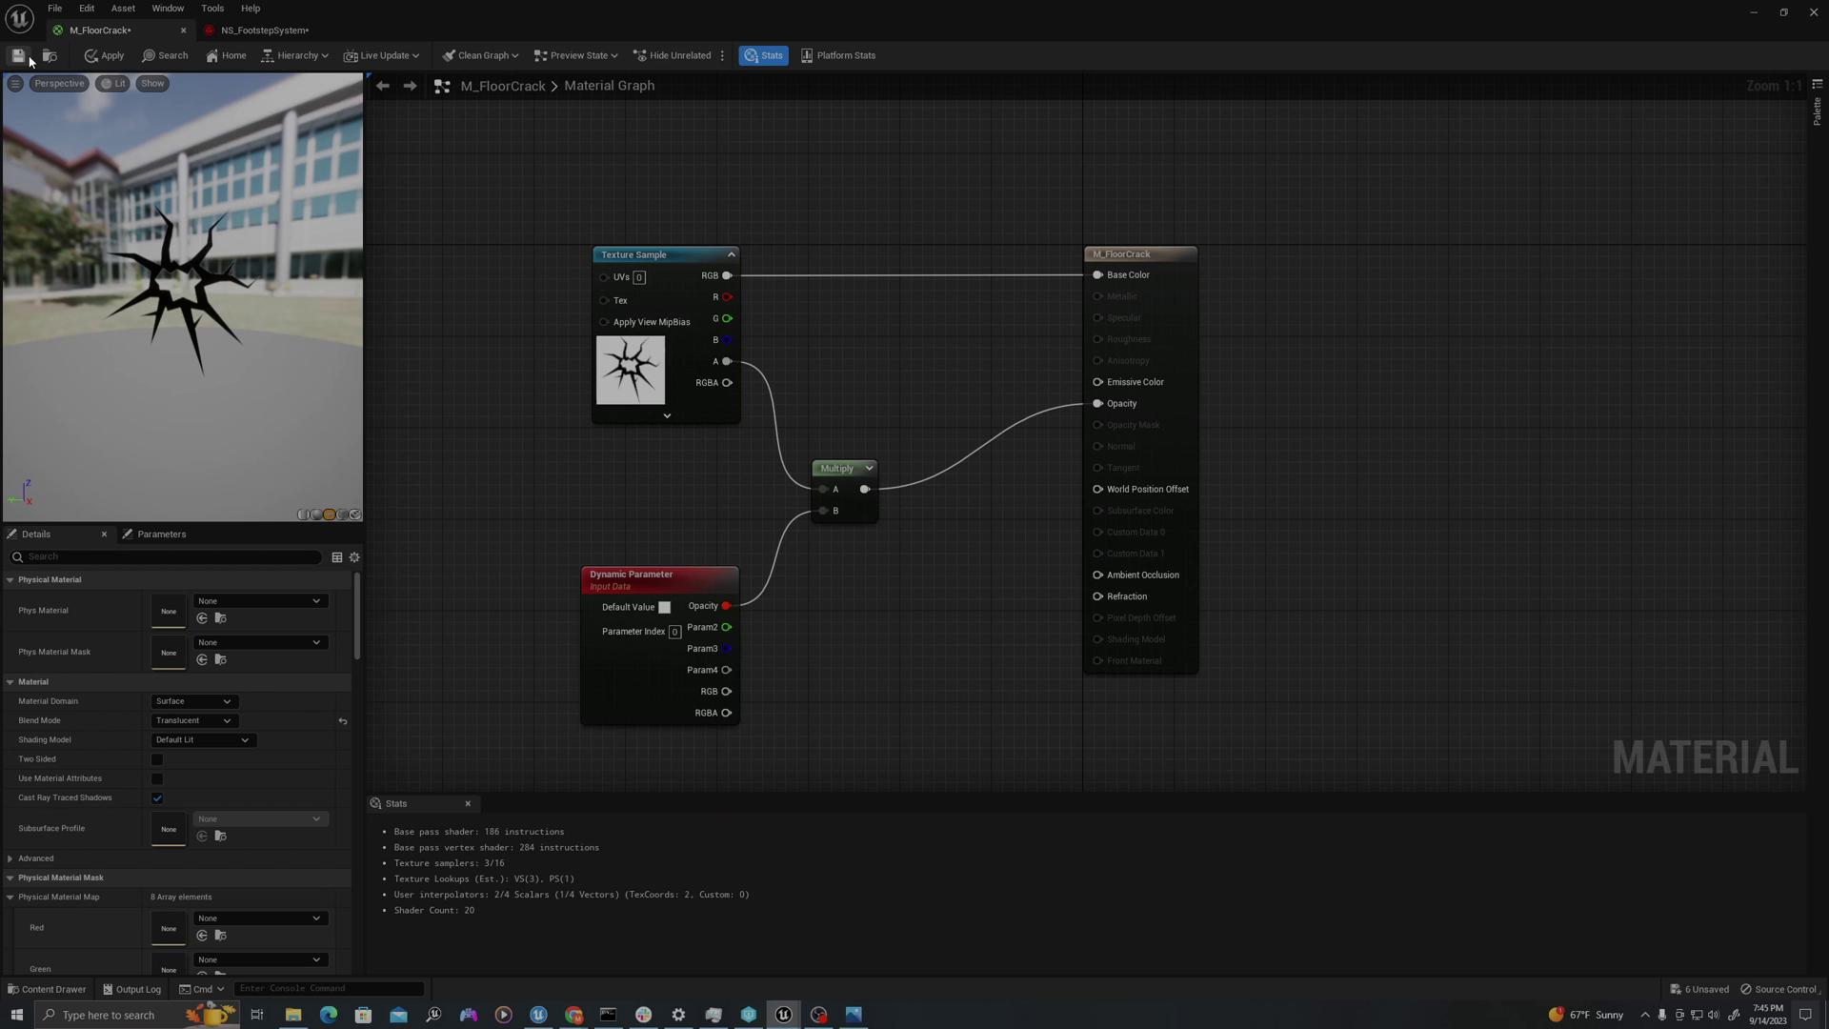
{"action": "key", "text": "ctrl+s"}
{"action": "left_click", "coordinate": [263, 30]}
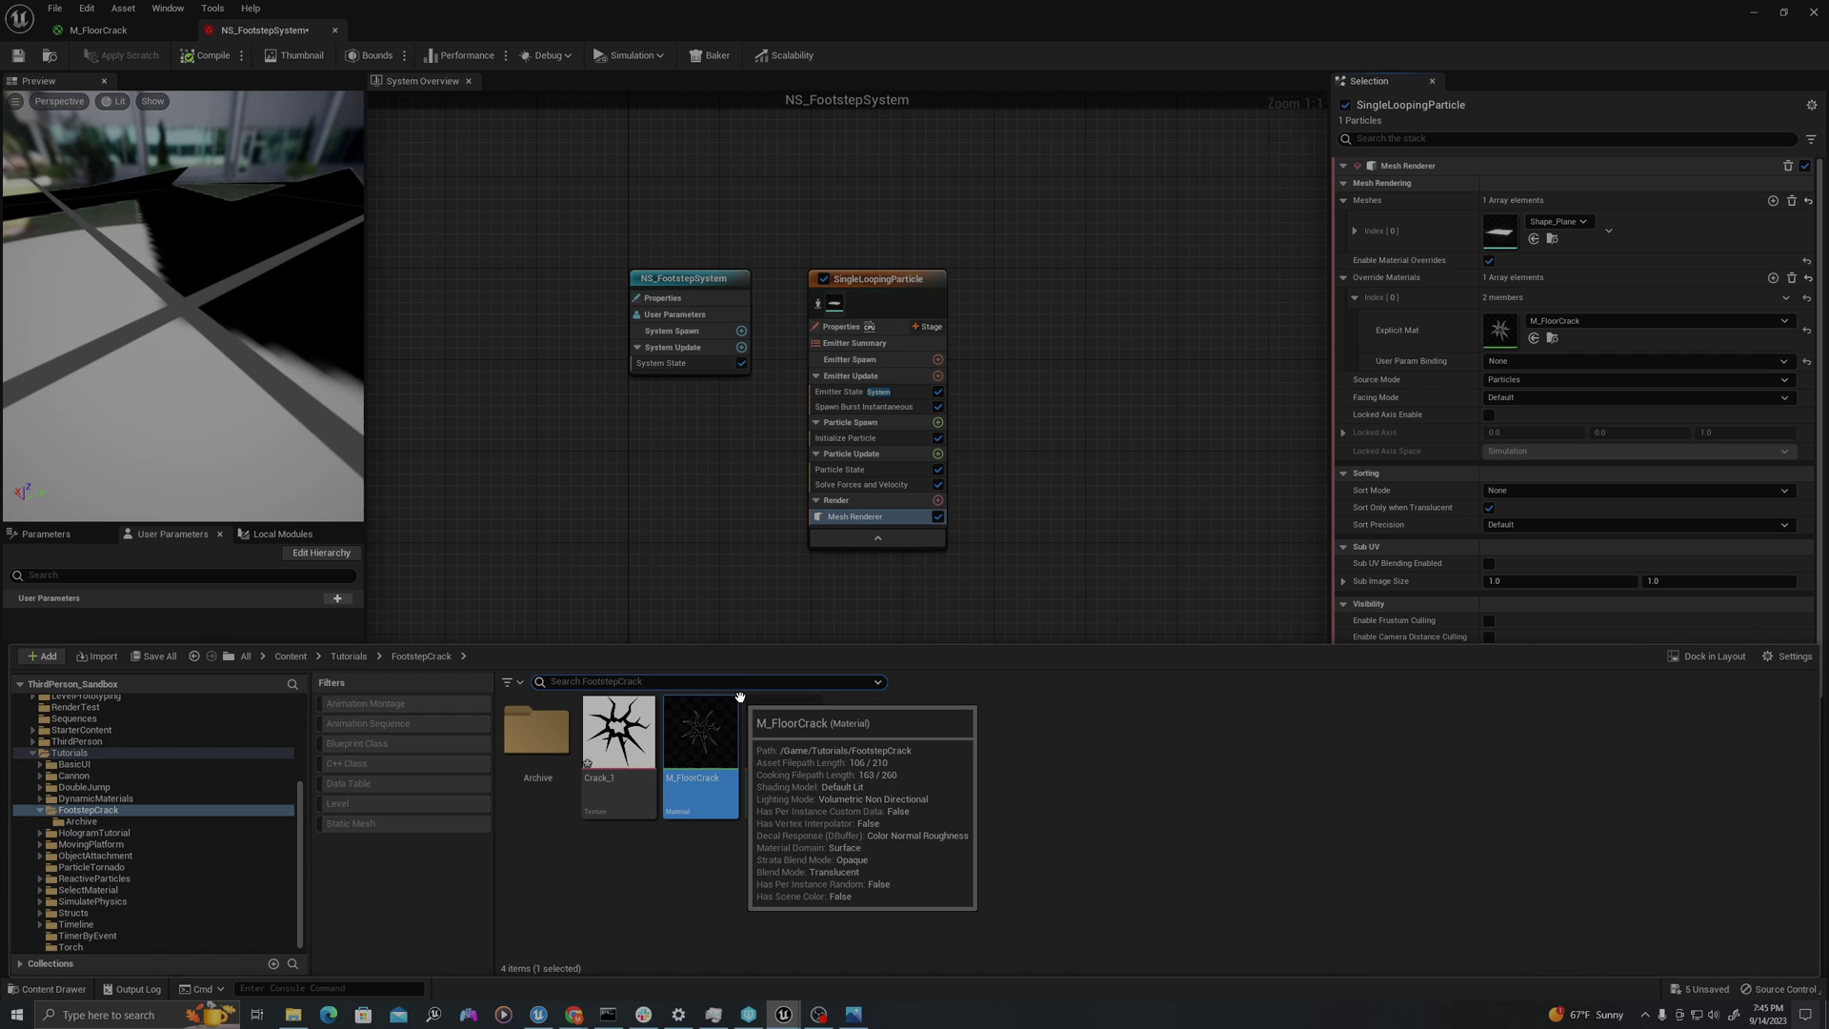
{"action": "left_click", "coordinate": [881, 286]}
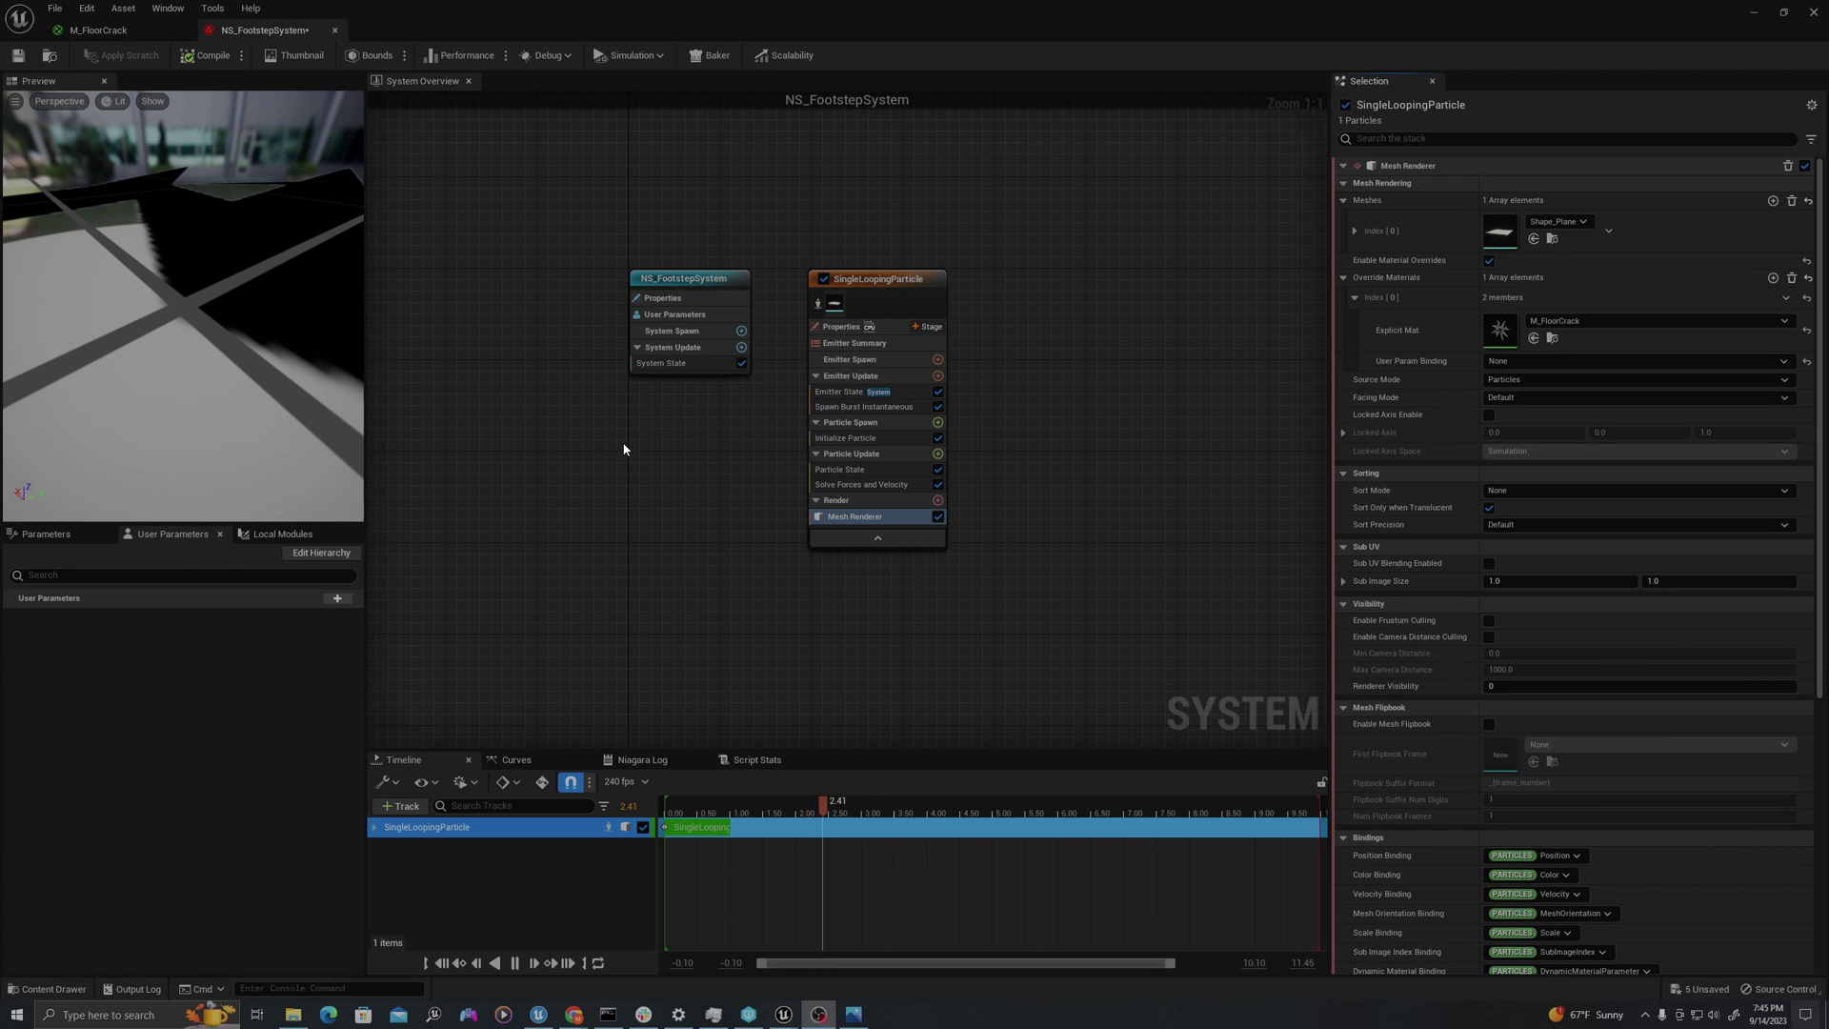
{"action": "scroll", "coordinate": [215, 333], "scroll_direction": "down", "scroll_amount": 5}
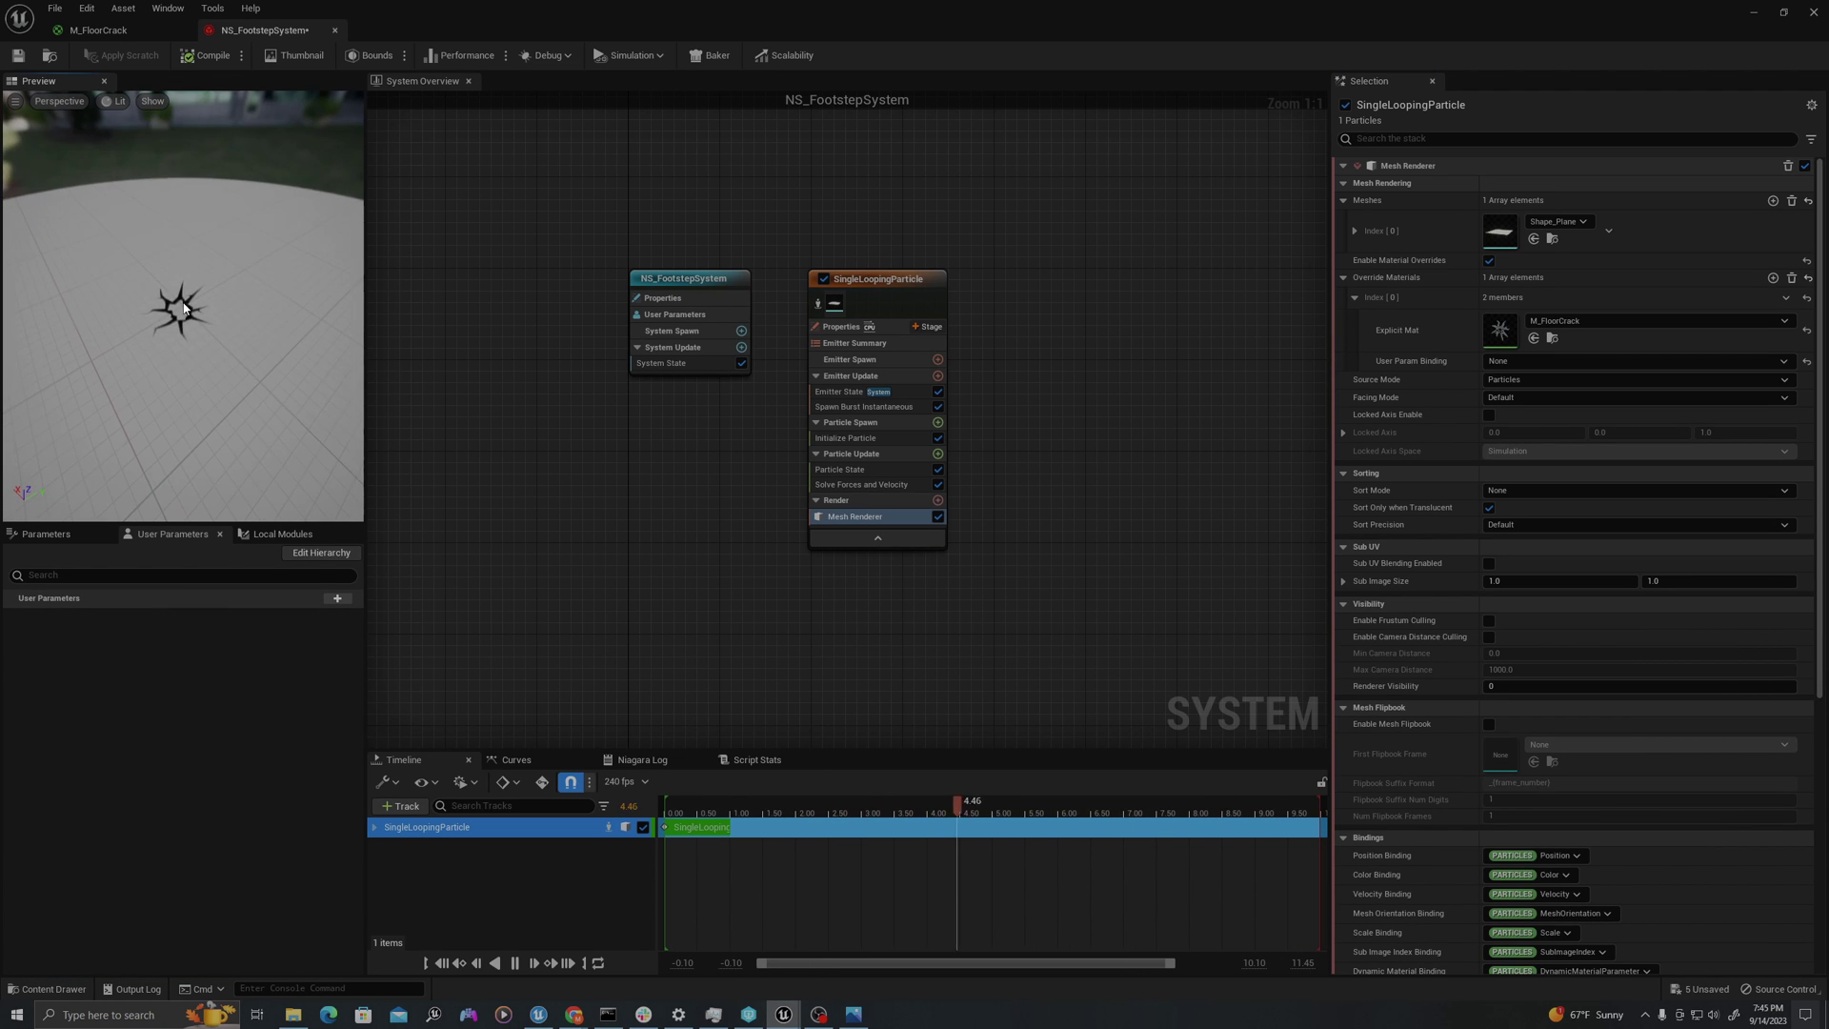
{"action": "left_click_drag", "start_coordinate": [162, 356], "coordinate": [162, 381]}
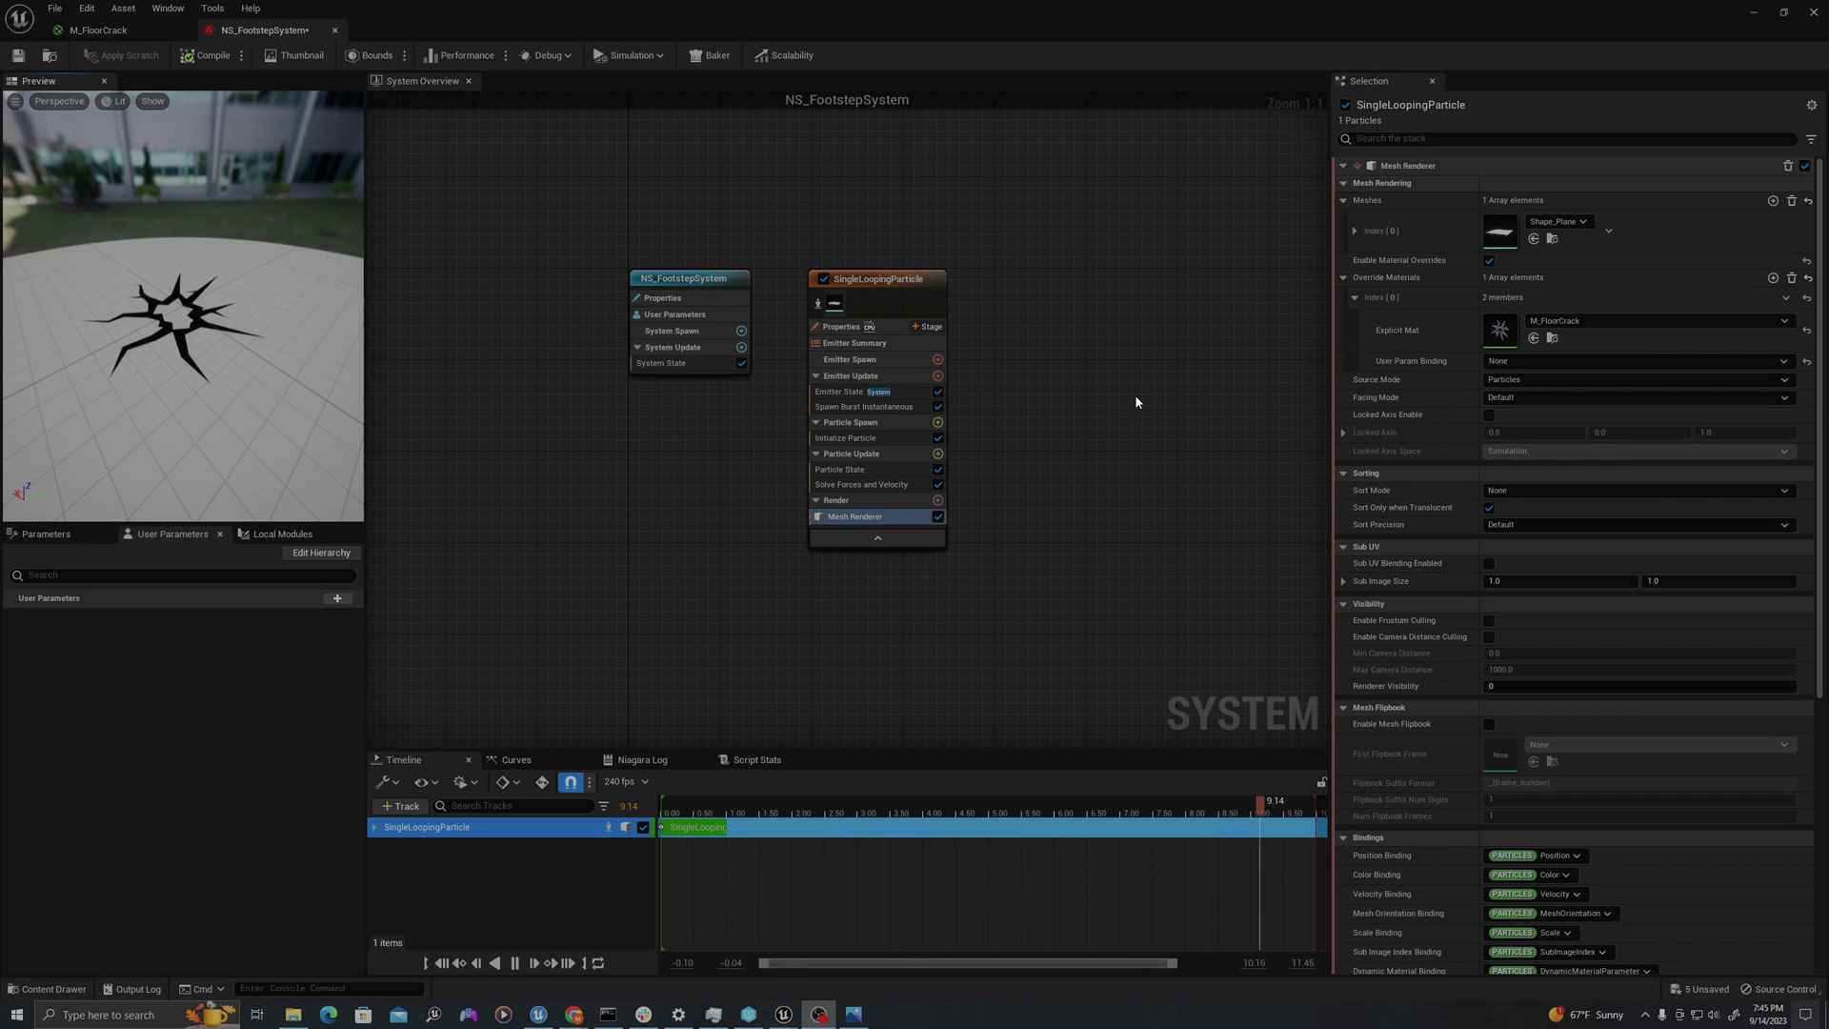
- In Emitter State, change the SingleLoopingParticle's Life Cycle Mode from System to Self
{"action": "left_click", "coordinate": [881, 392]}
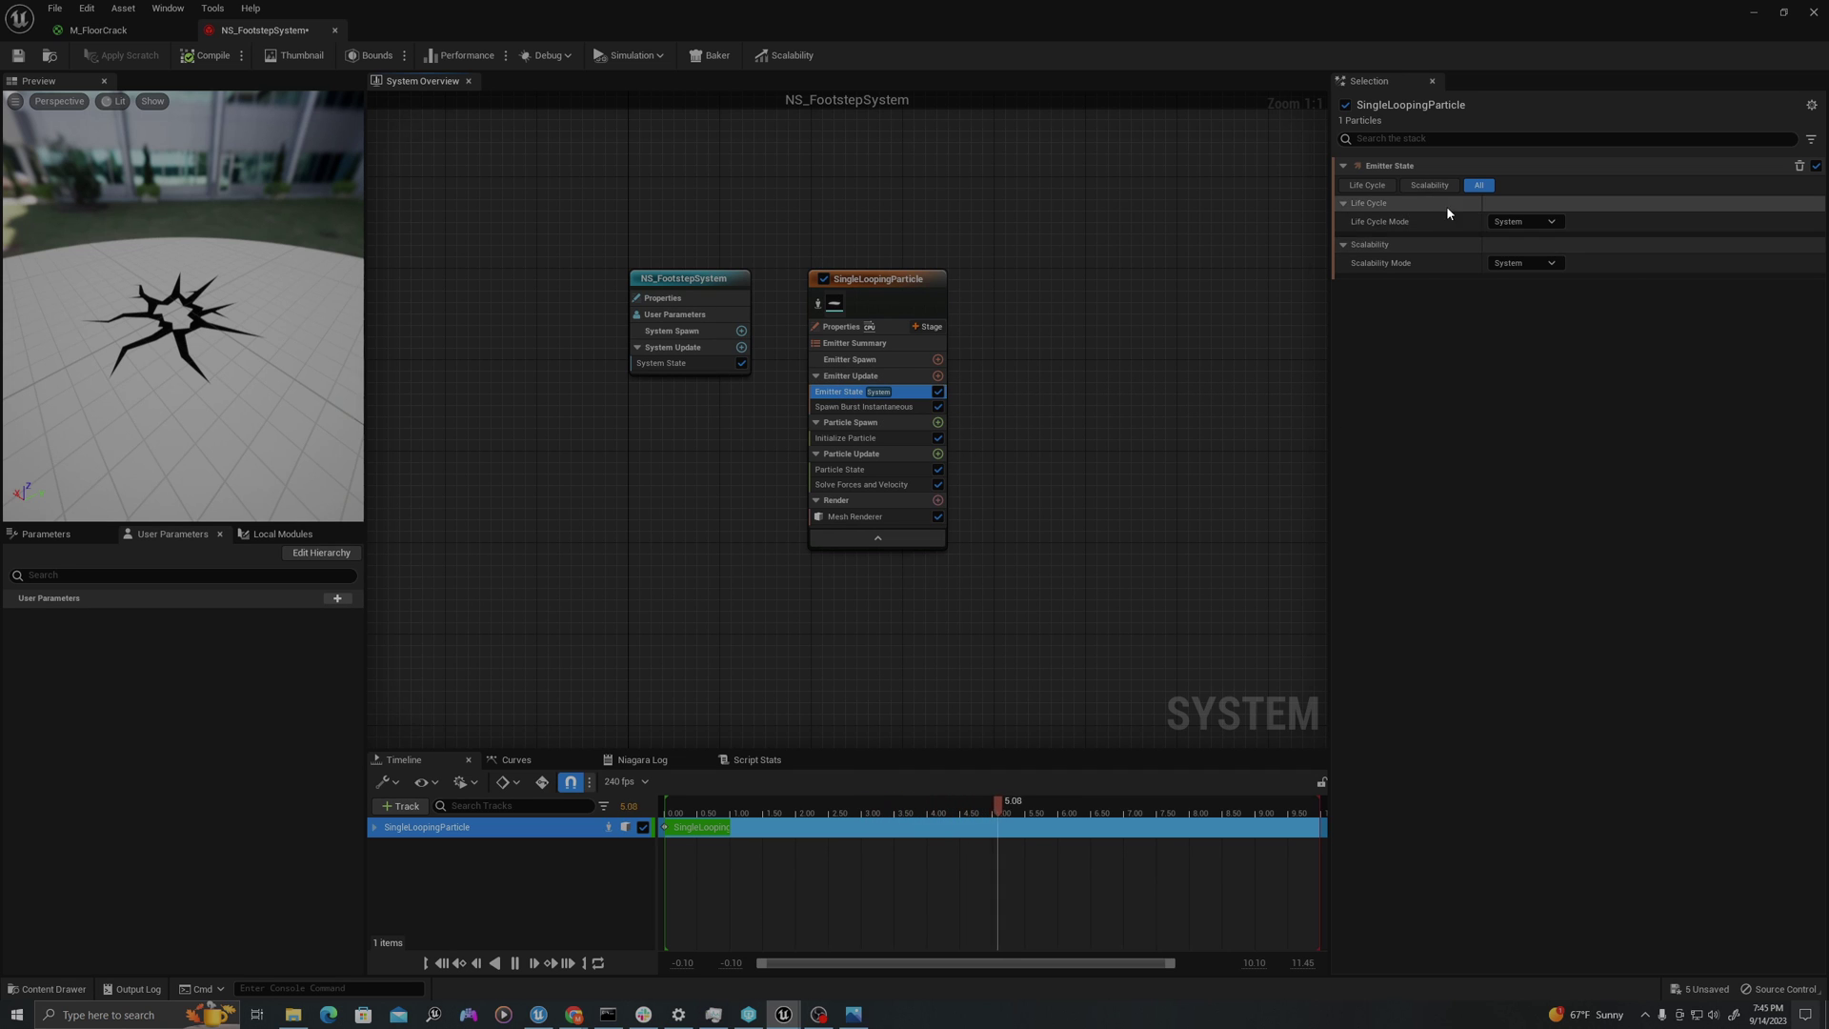
{"action": "mouse_move", "coordinate": [1375, 227]}
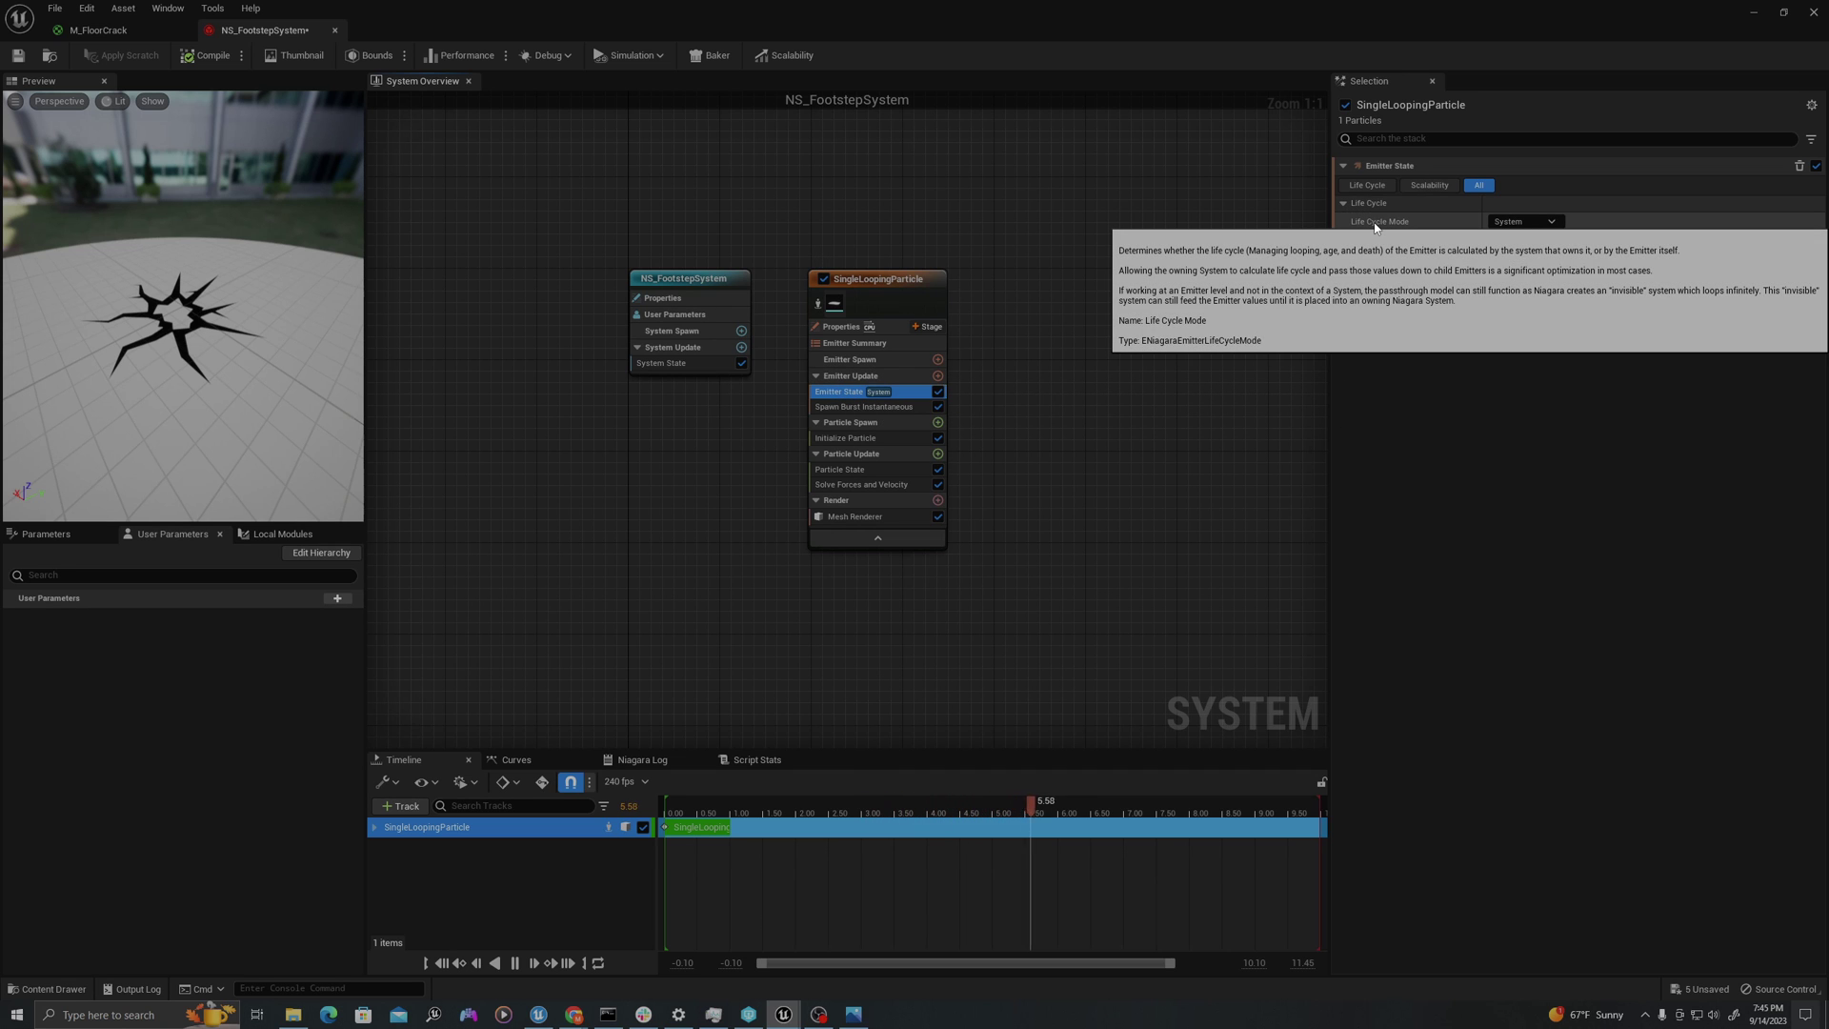
{"action": "left_click", "coordinate": [1543, 228]}
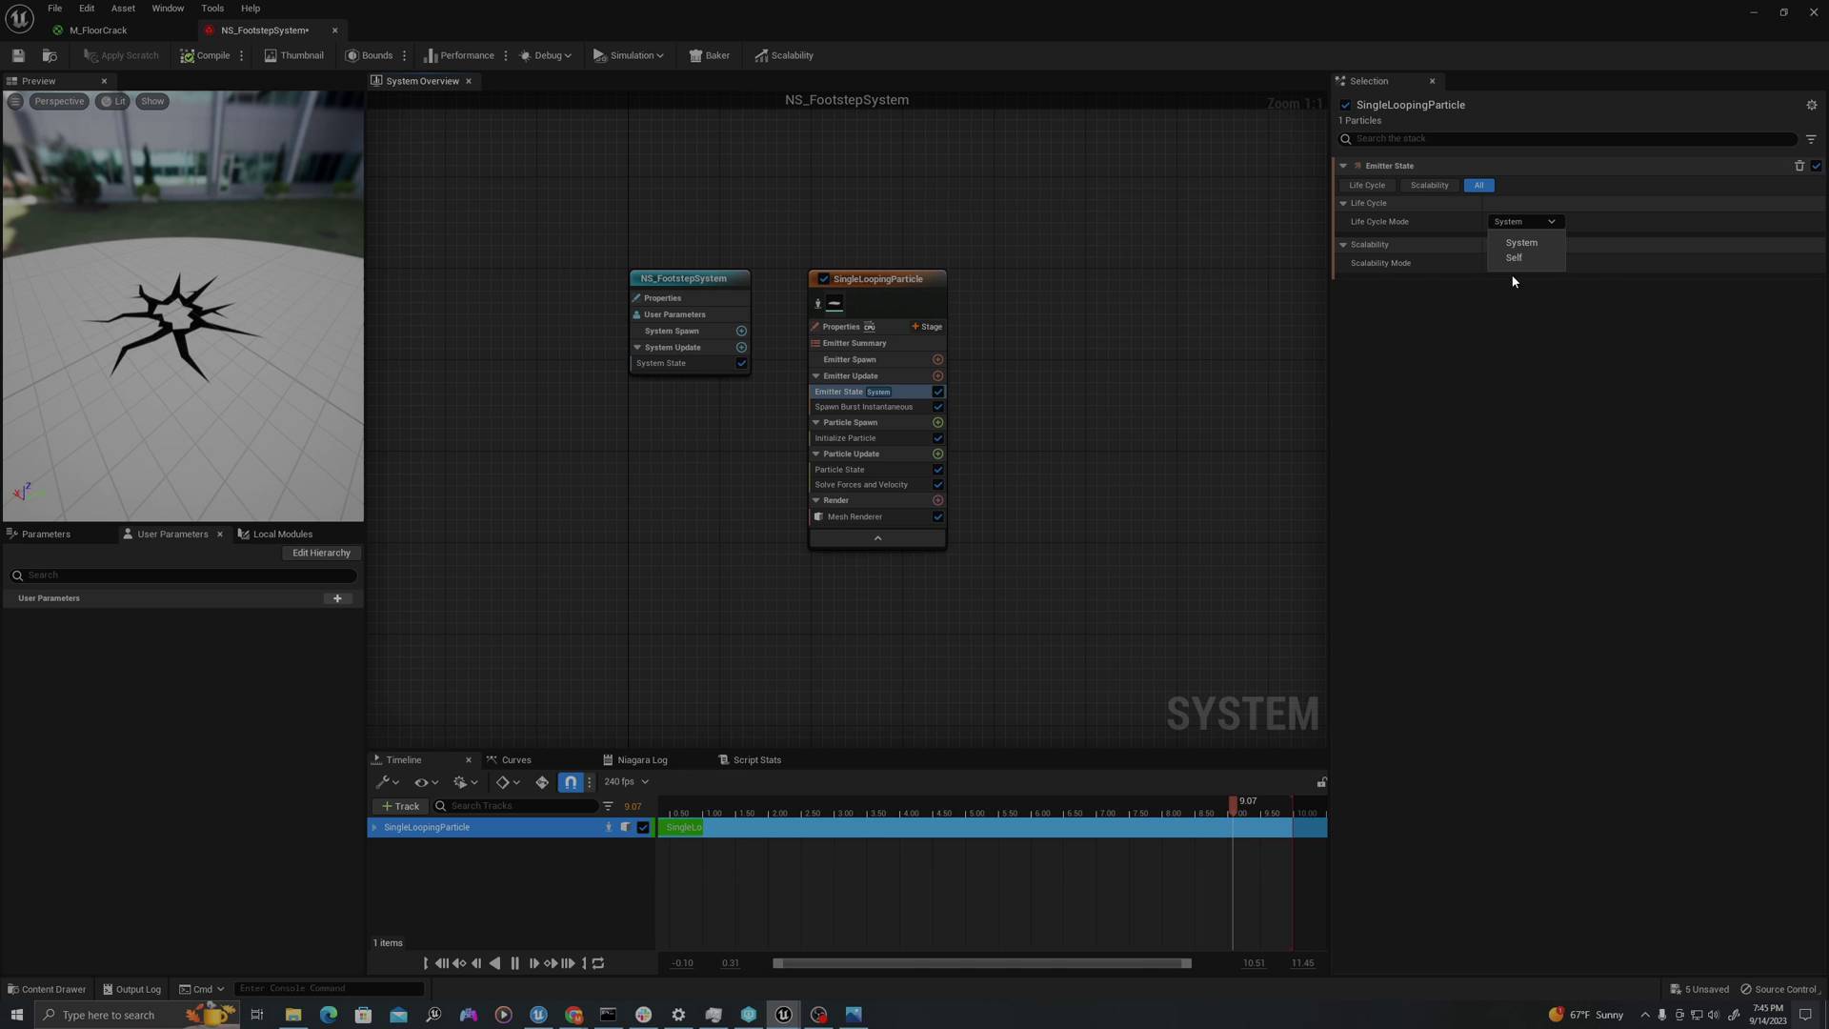
{"action": "left_click", "coordinate": [1519, 259]}
{"action": "scroll", "coordinate": [1038, 681], "scroll_direction": "down", "scroll_amount": 2}
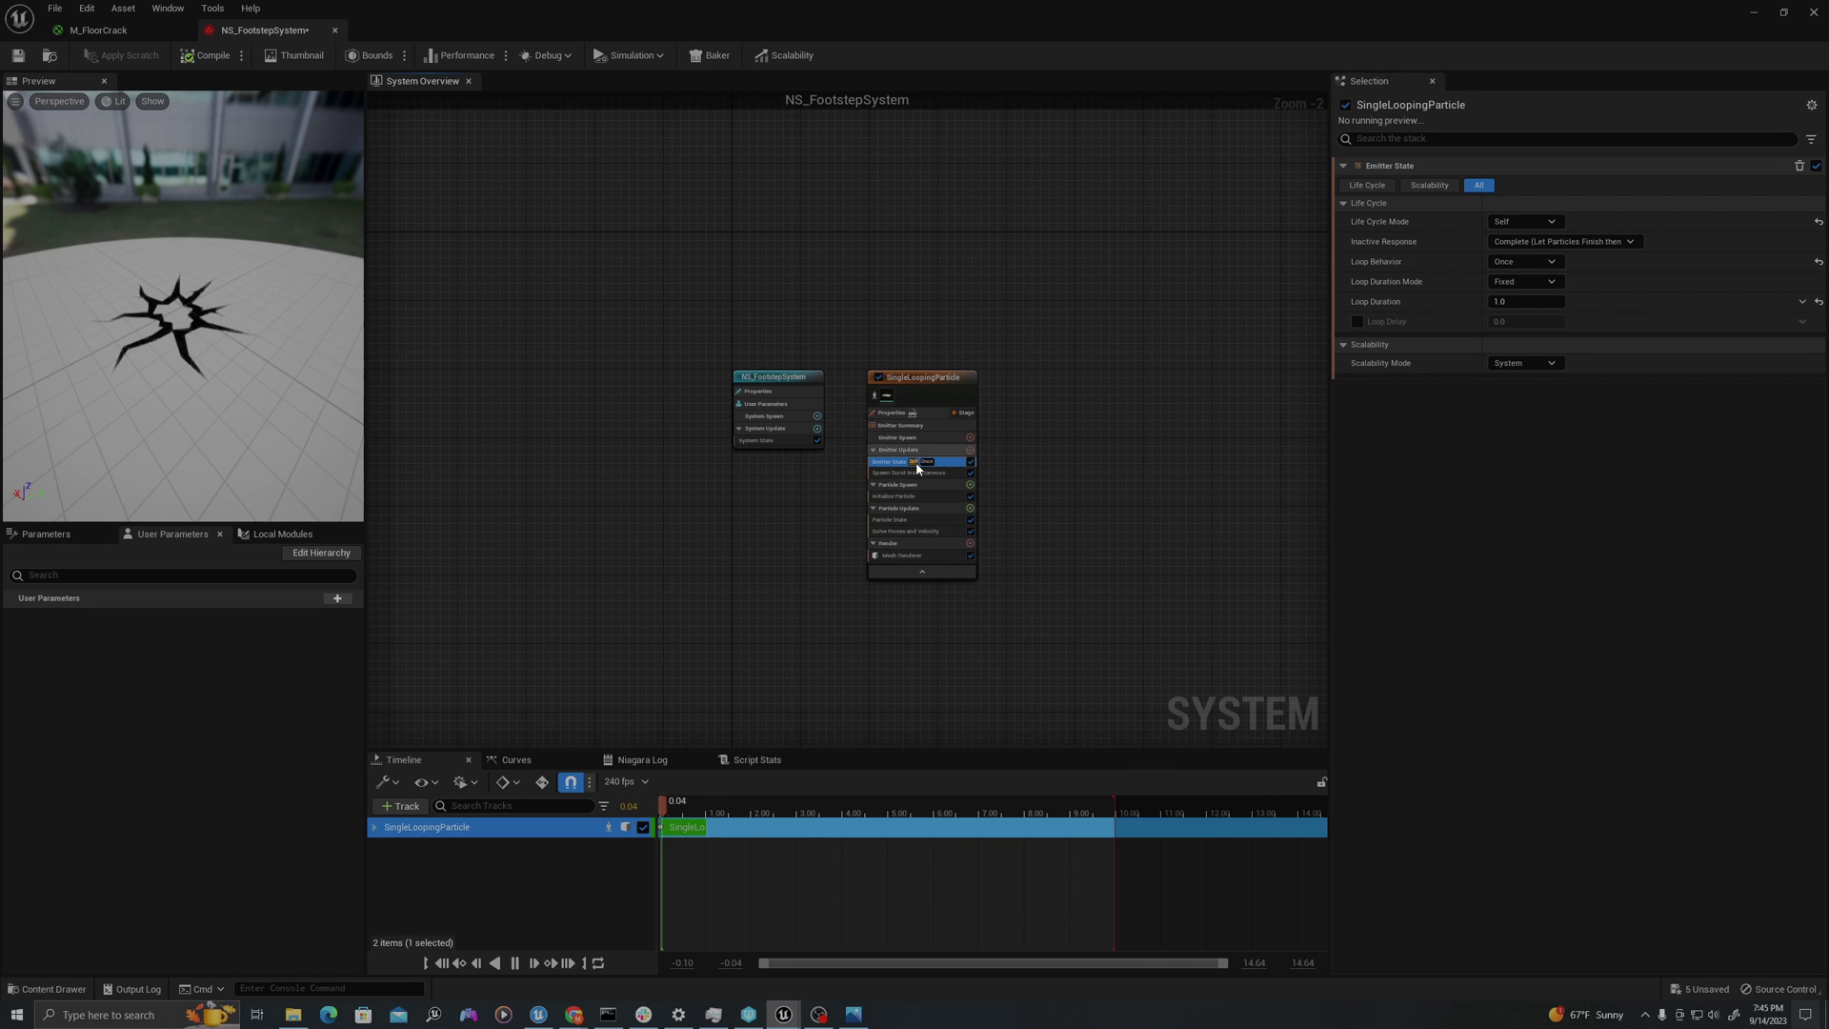
{"action": "scroll", "coordinate": [872, 516], "scroll_direction": "up", "scroll_amount": 2}
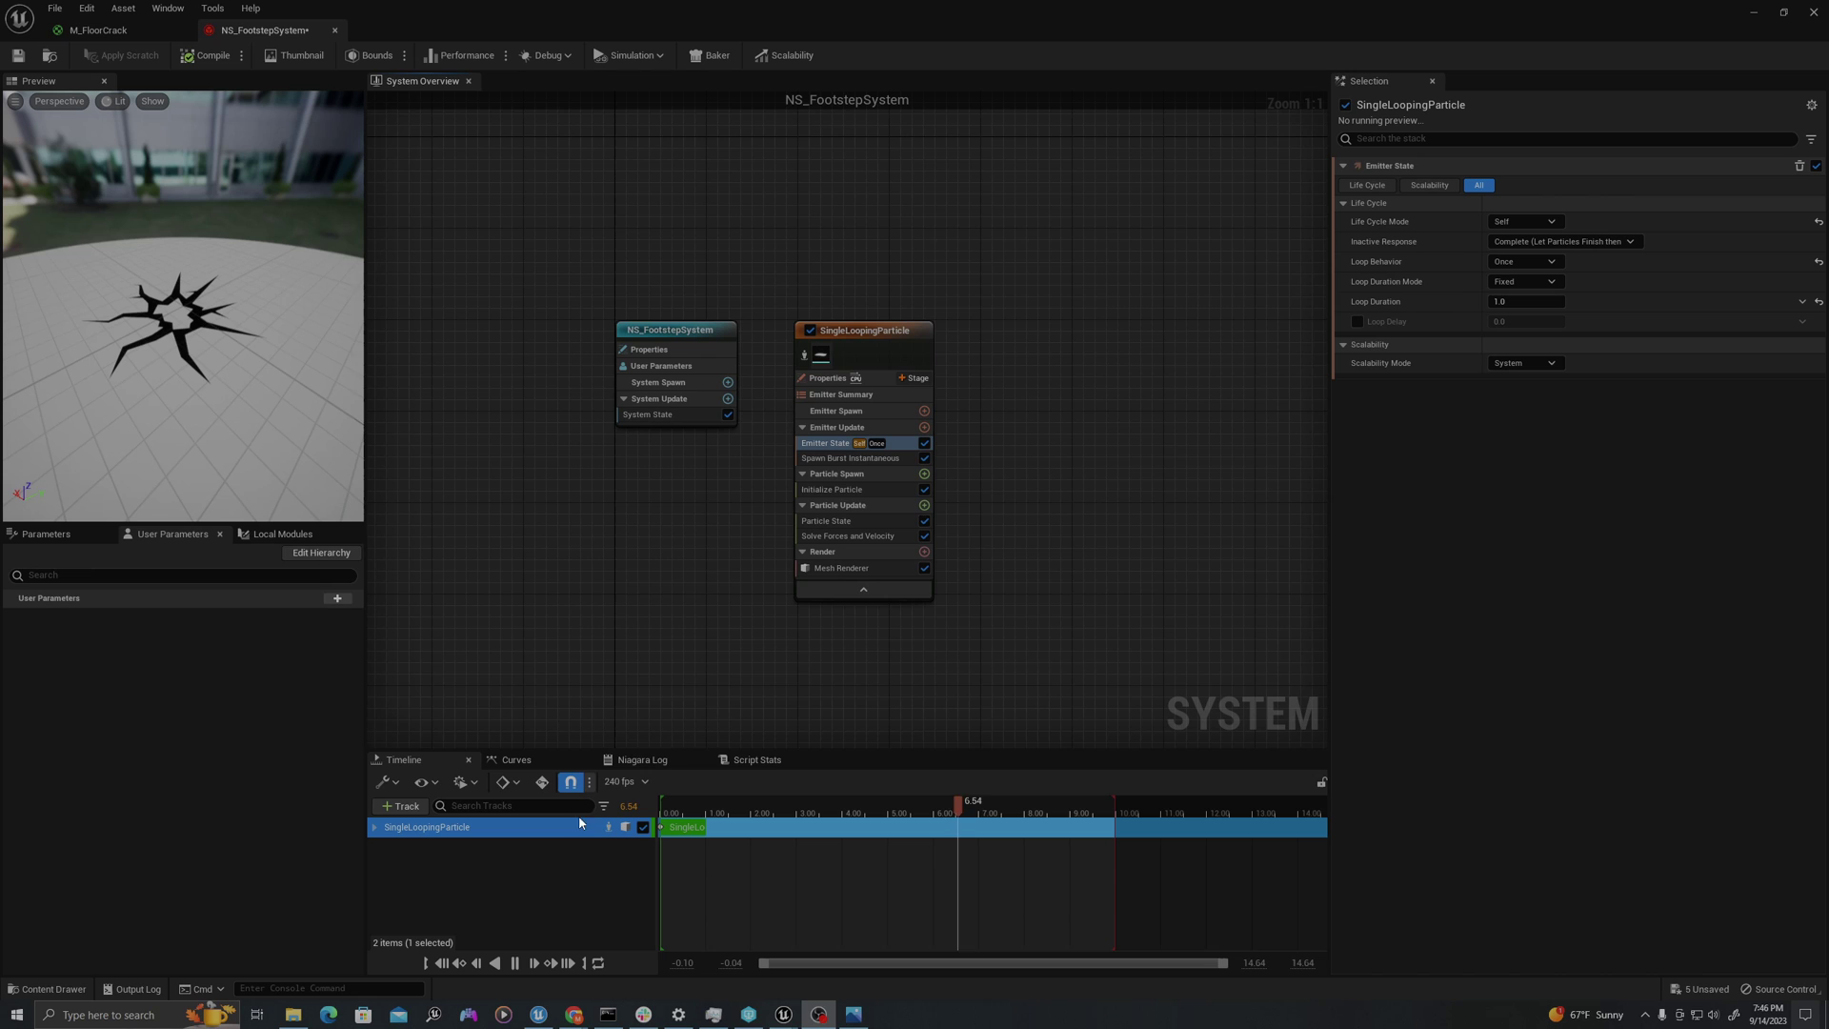
- Add a Dynamic Material Parameters module to Particle Update with Opacity at 1.0
{"action": "left_click", "coordinate": [924, 506]}
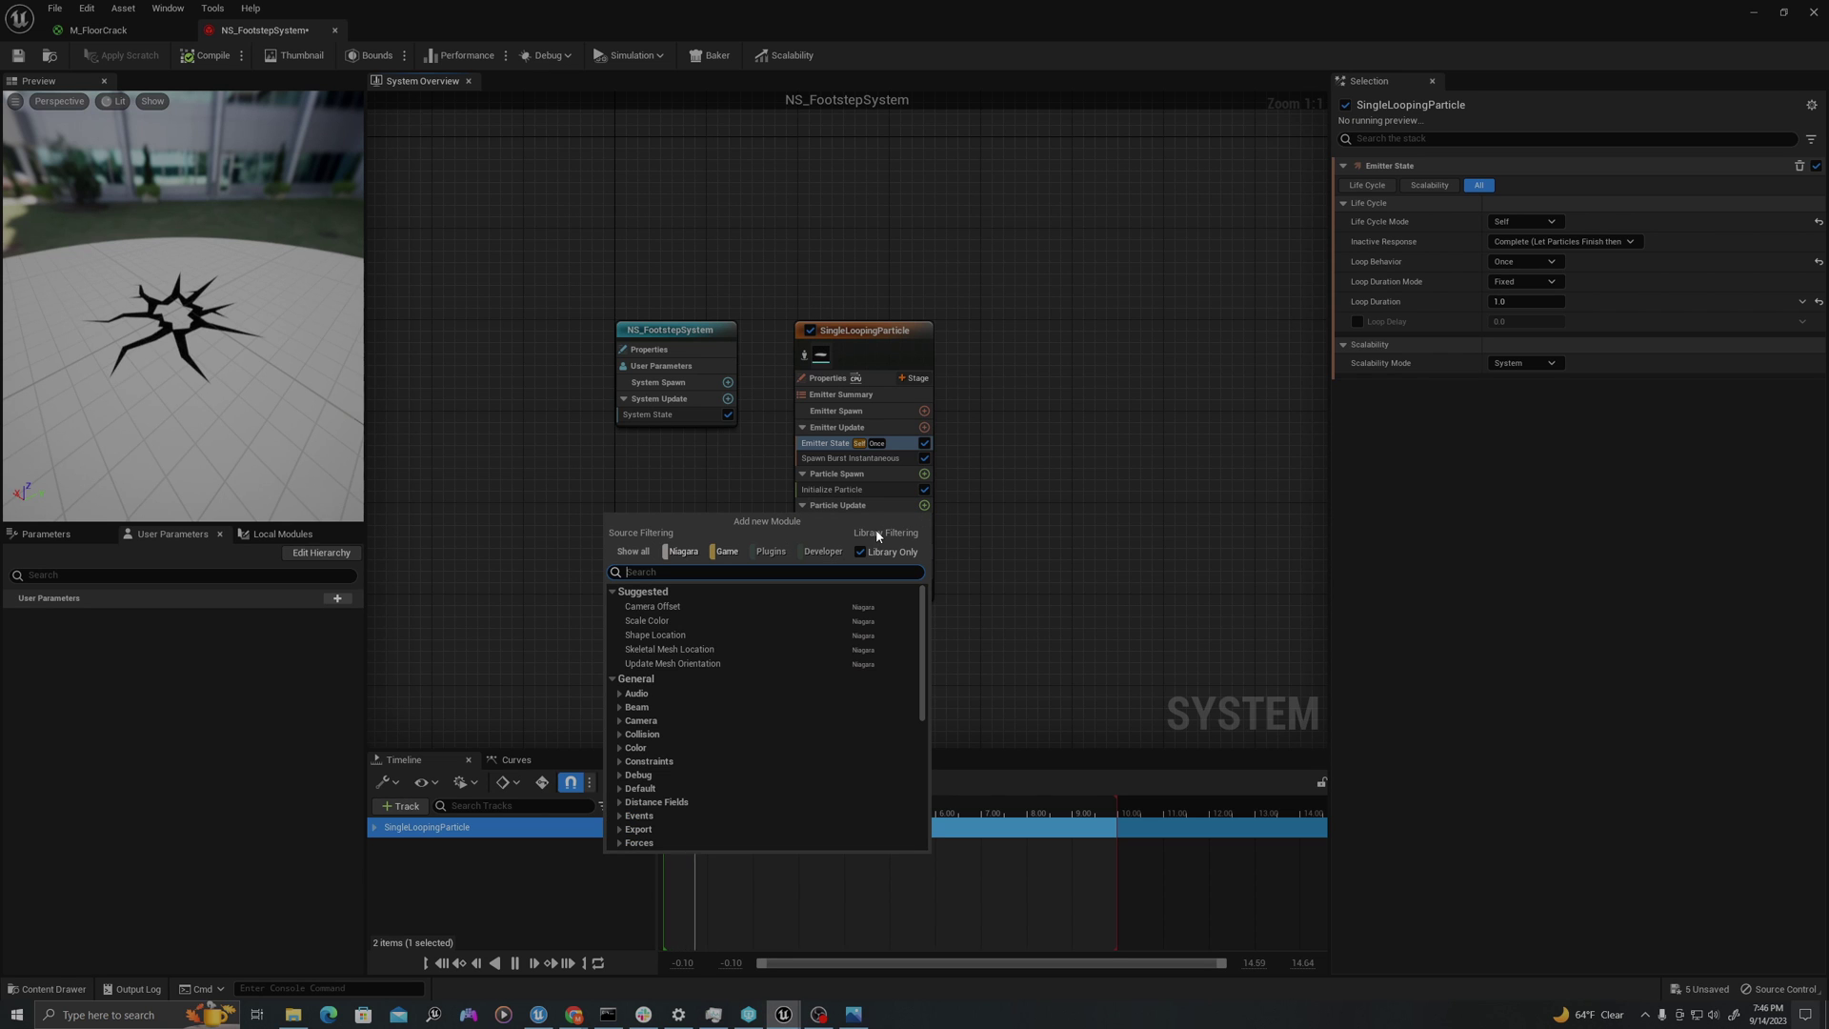
{"action": "type", "text": "dynamic"}
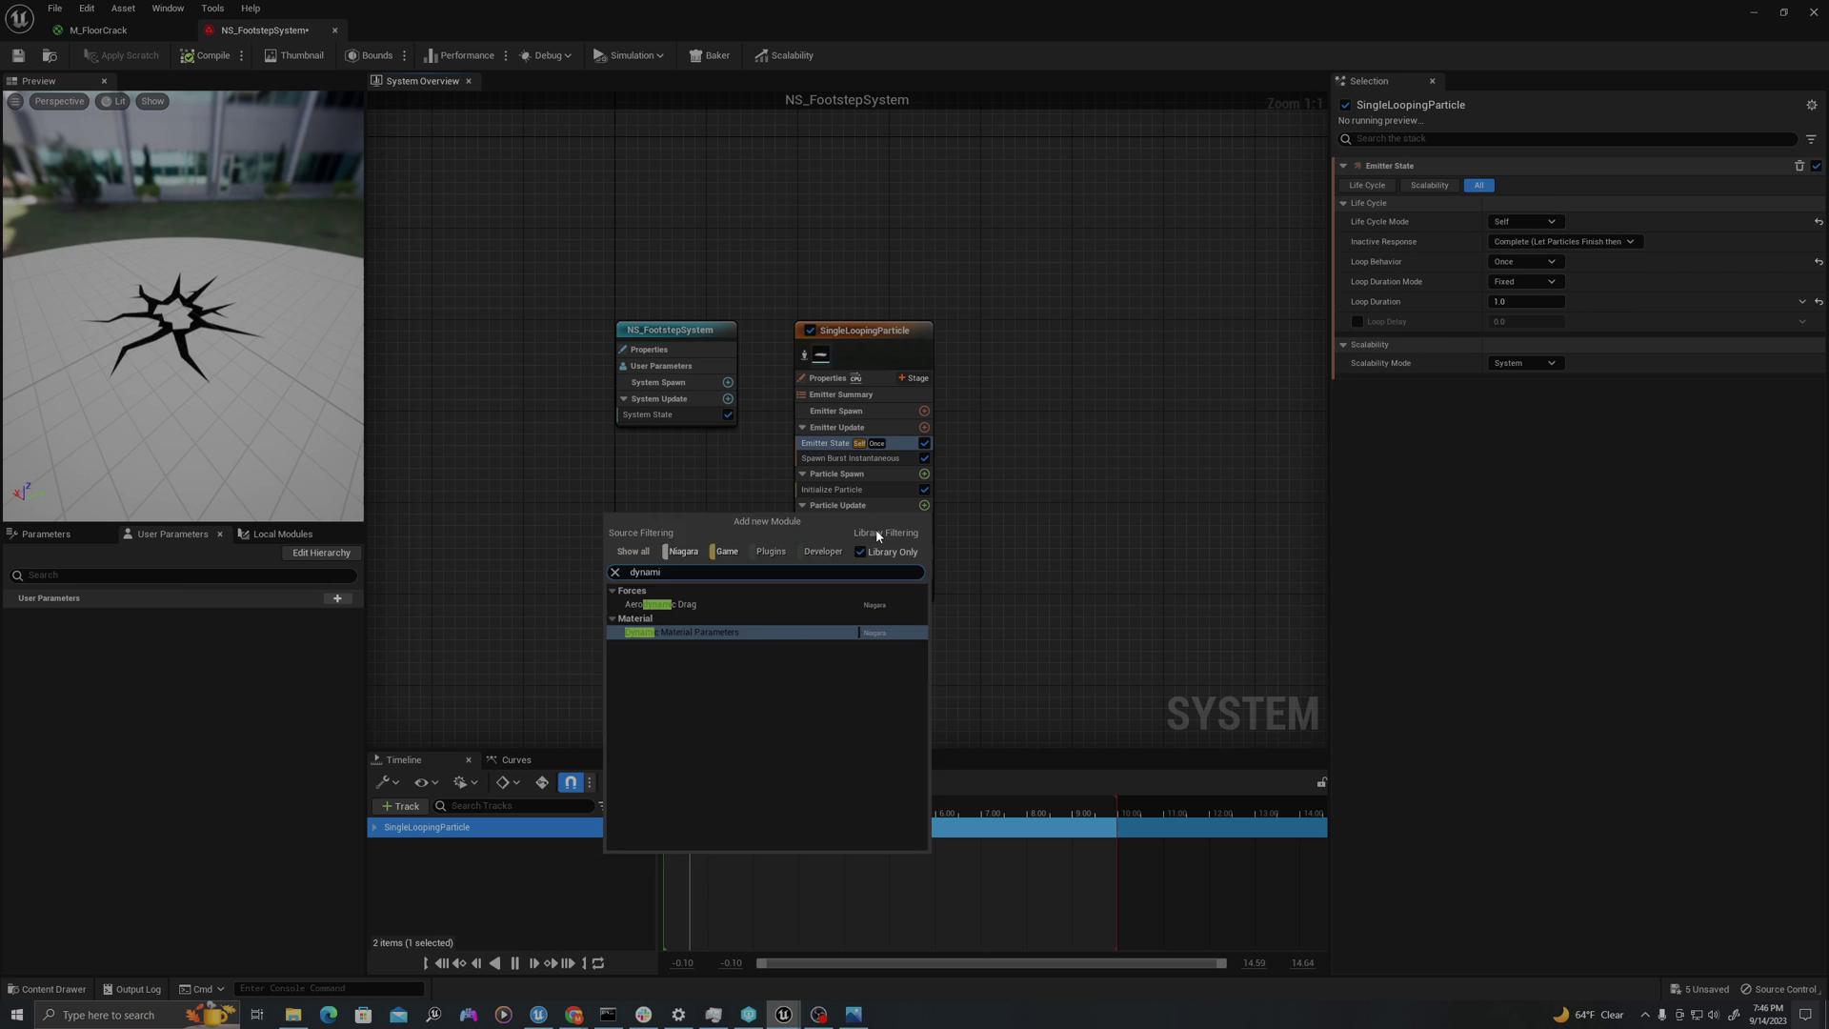
{"action": "key", "text": "Return"}
{"action": "left_click_drag", "start_coordinate": [192, 295], "coordinate": [175, 305]}
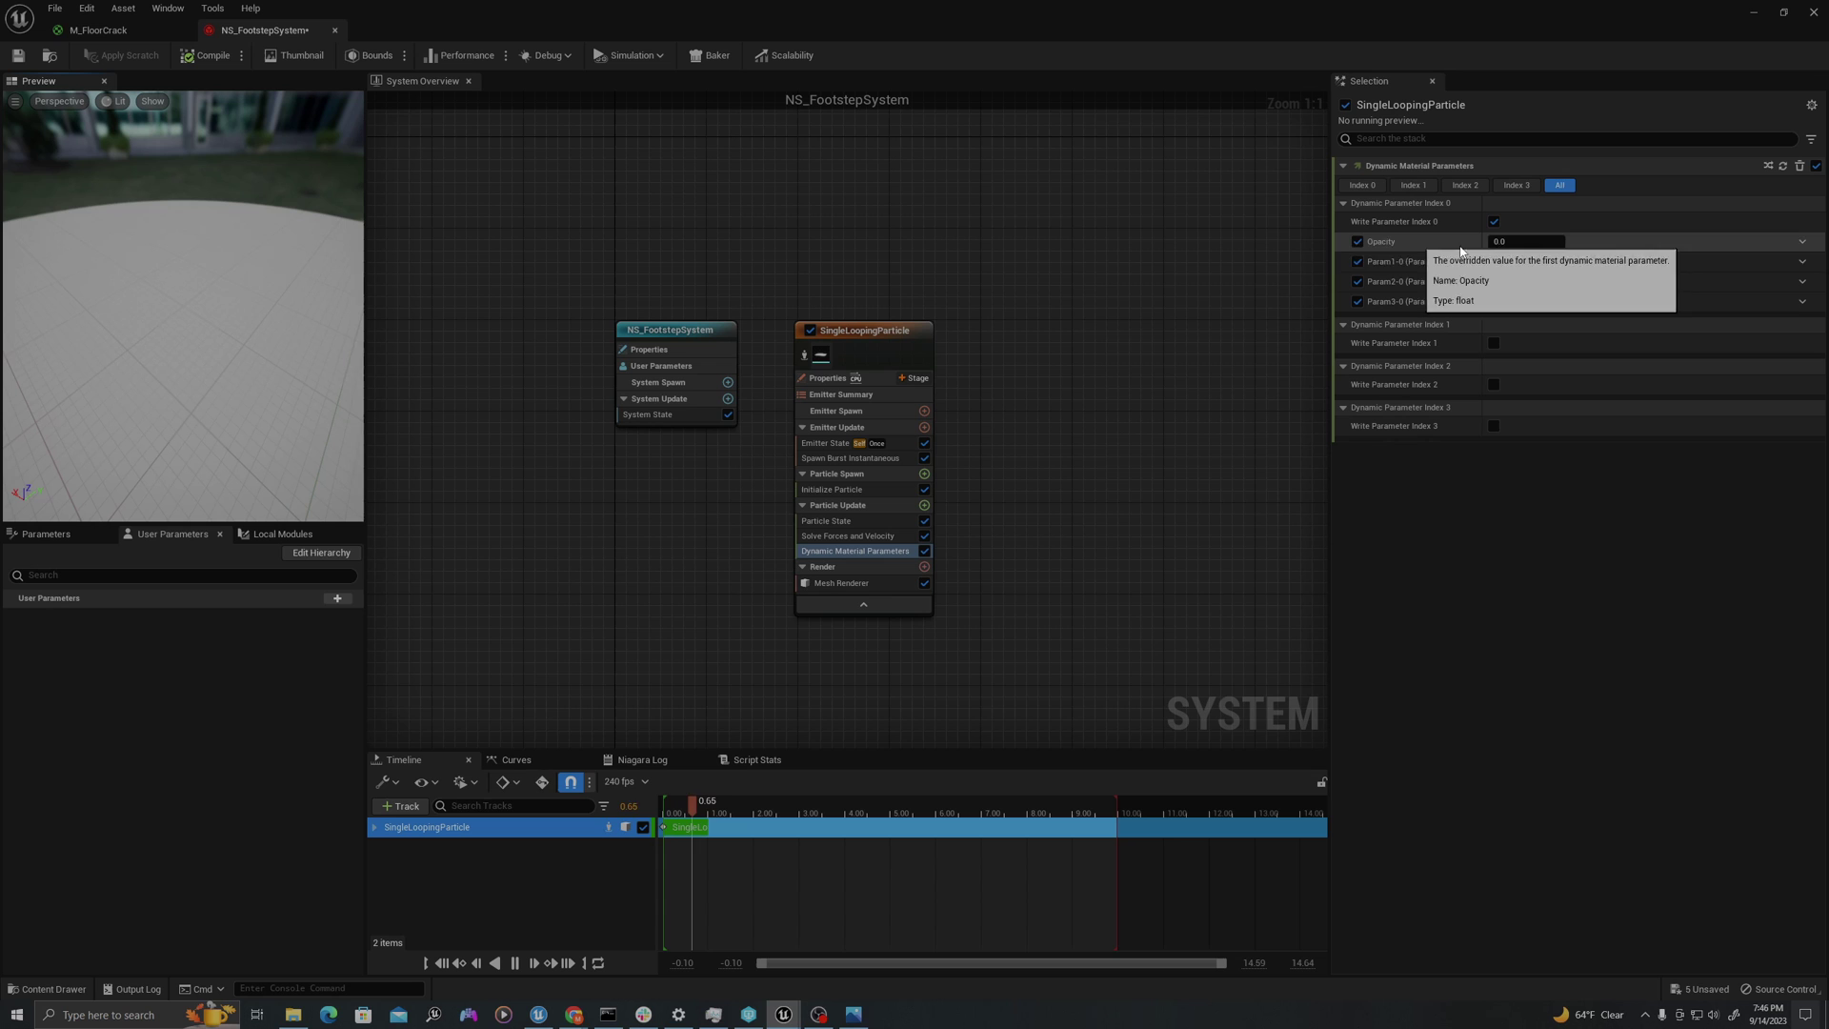
{"action": "left_click", "coordinate": [1520, 242]}
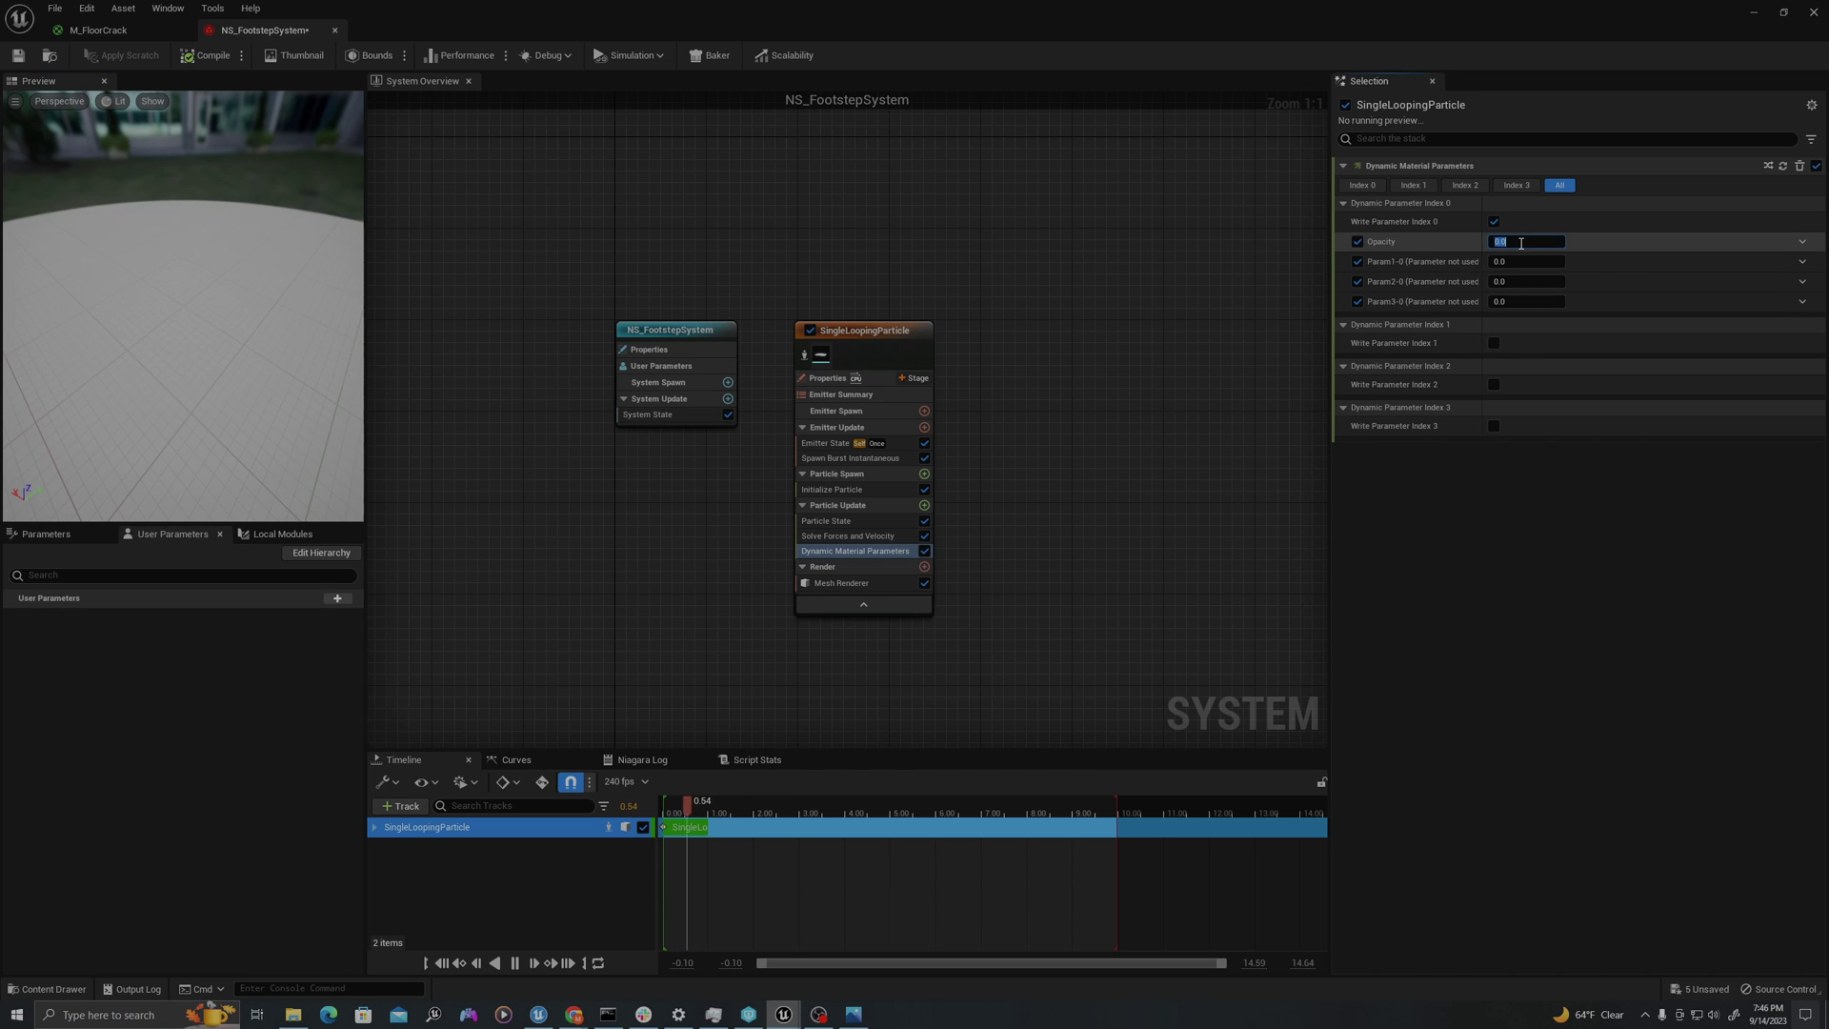
{"action": "left_click", "coordinate": [227, 301]}
- Drive Opacity with a Float from Curve shaped to drop off over time
{"action": "left_click_drag", "start_coordinate": [181, 305], "coordinate": [139, 413]}
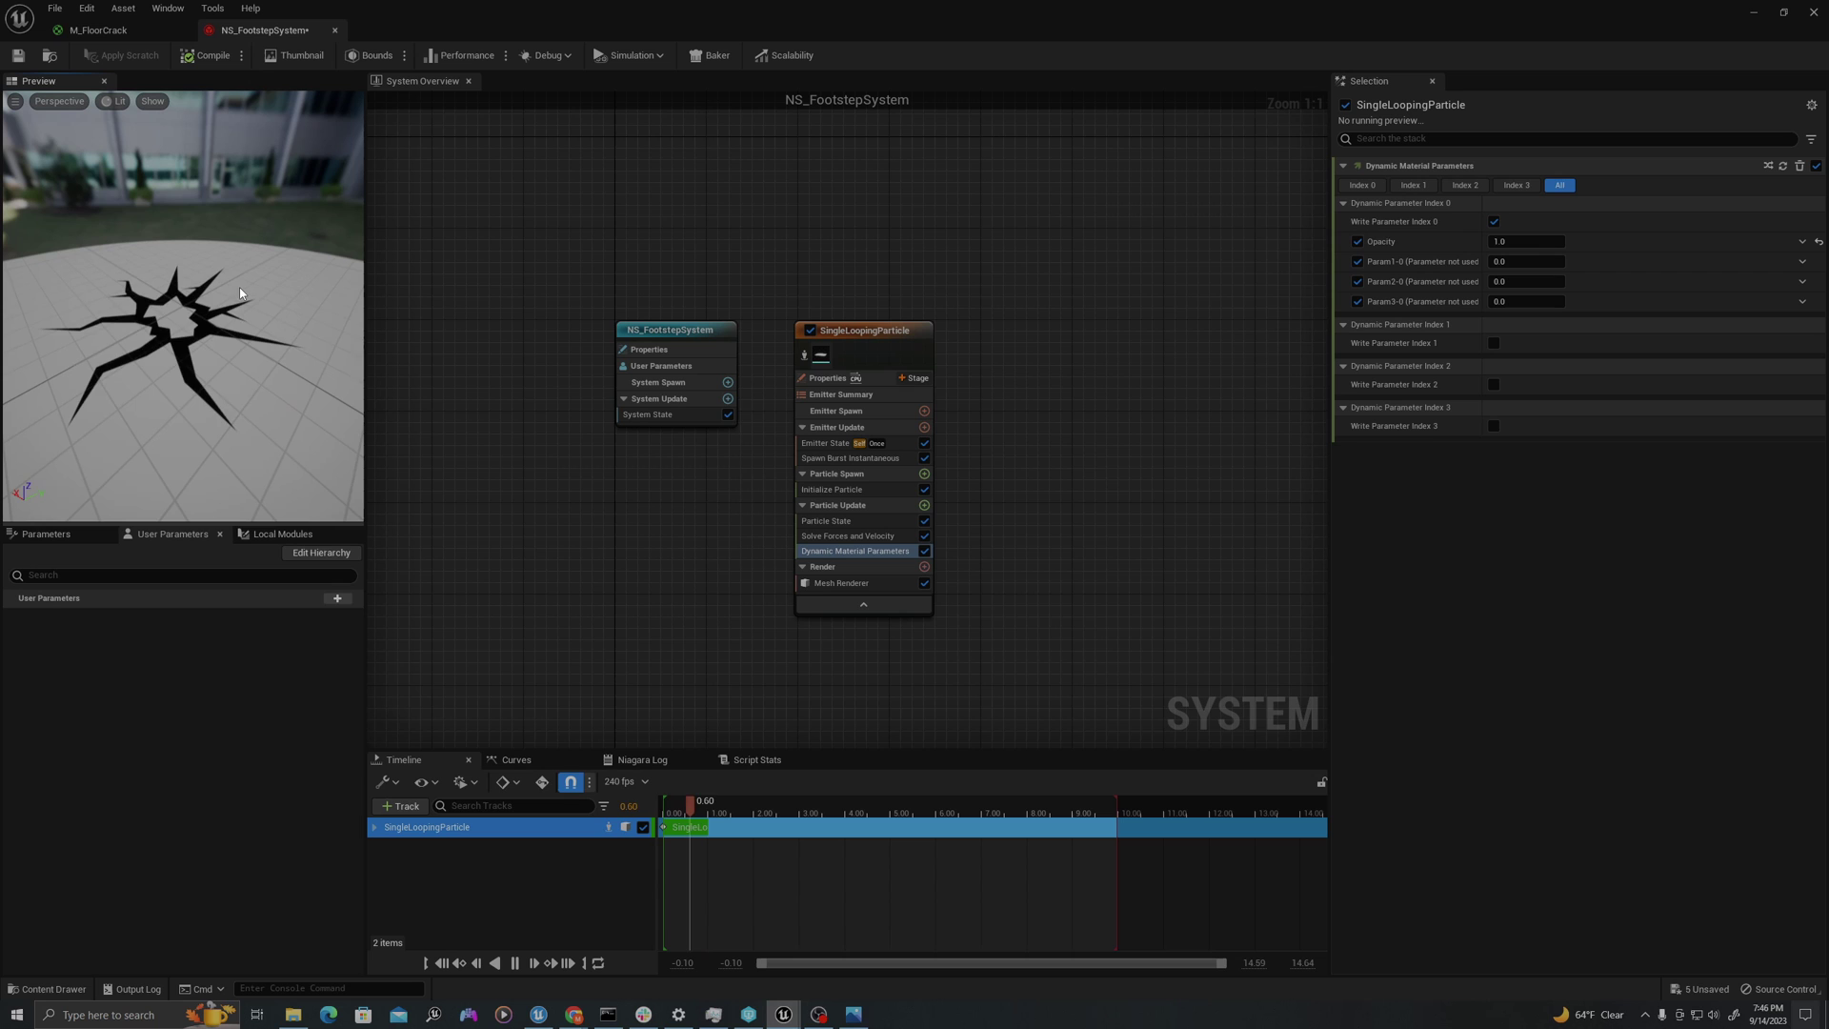
{"action": "left_click", "coordinate": [1534, 242]}
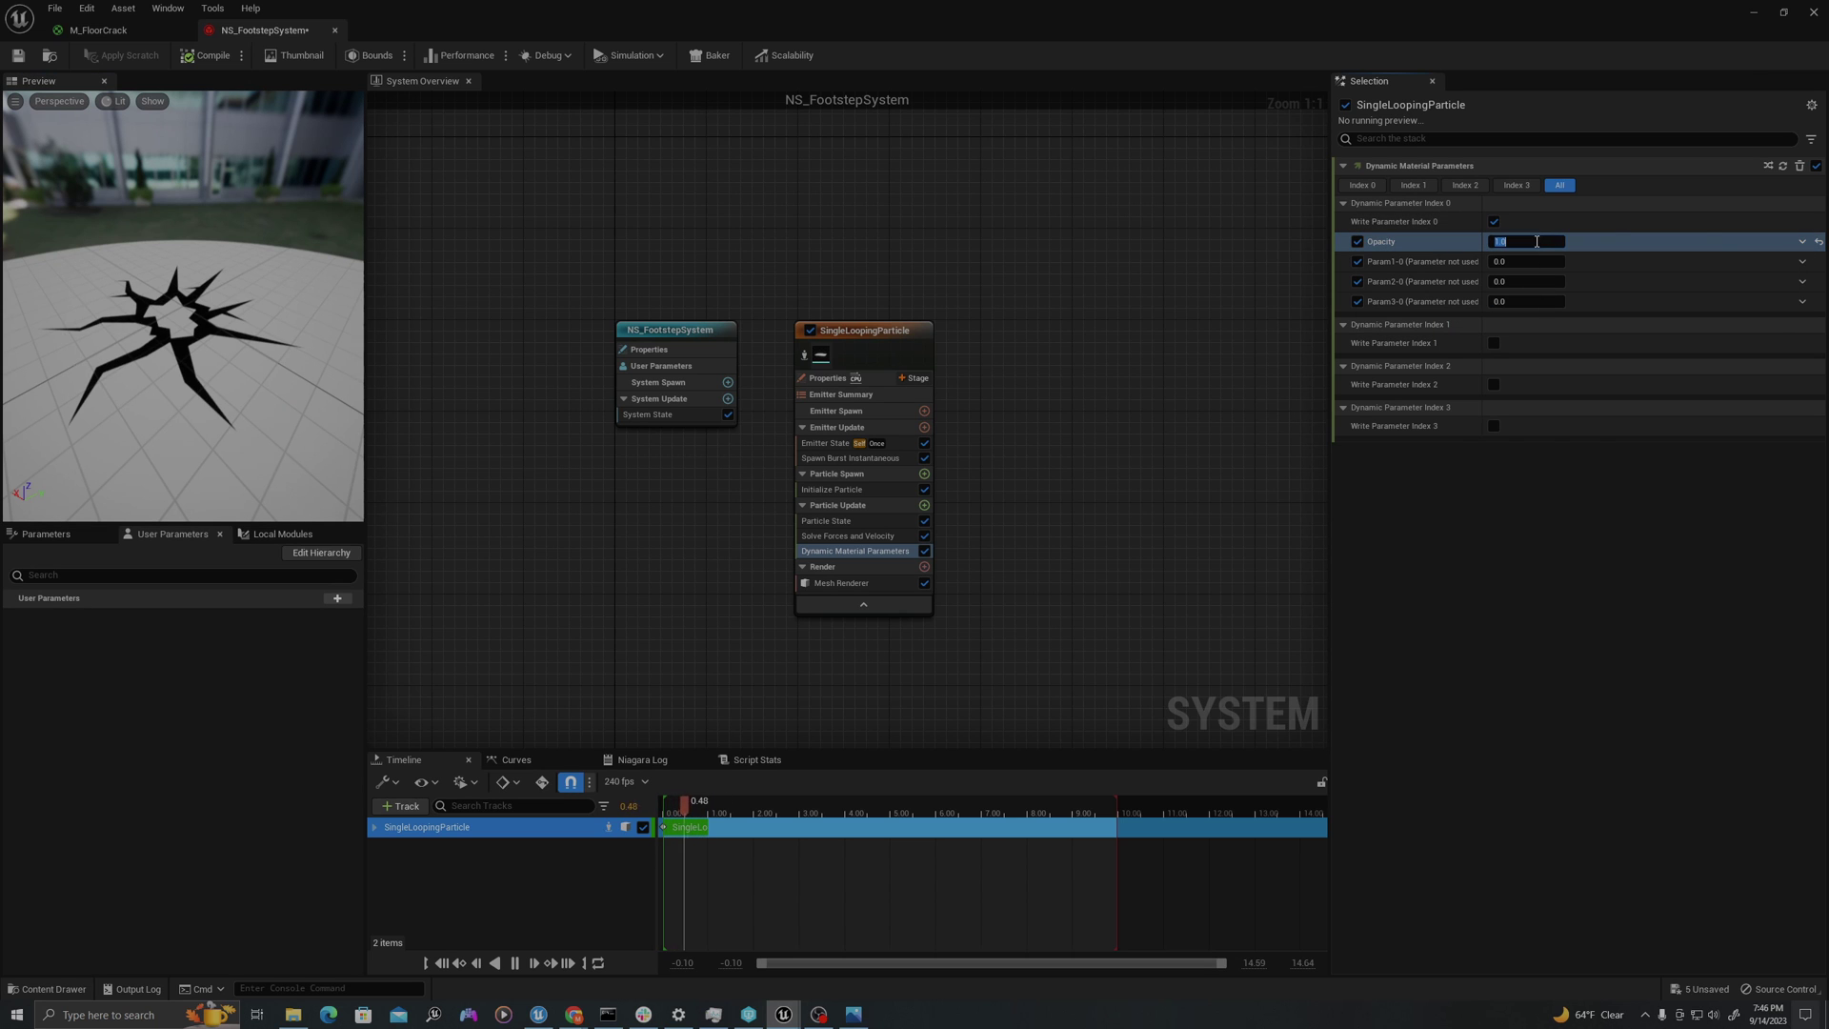
{"action": "left_click", "coordinate": [1802, 244]}
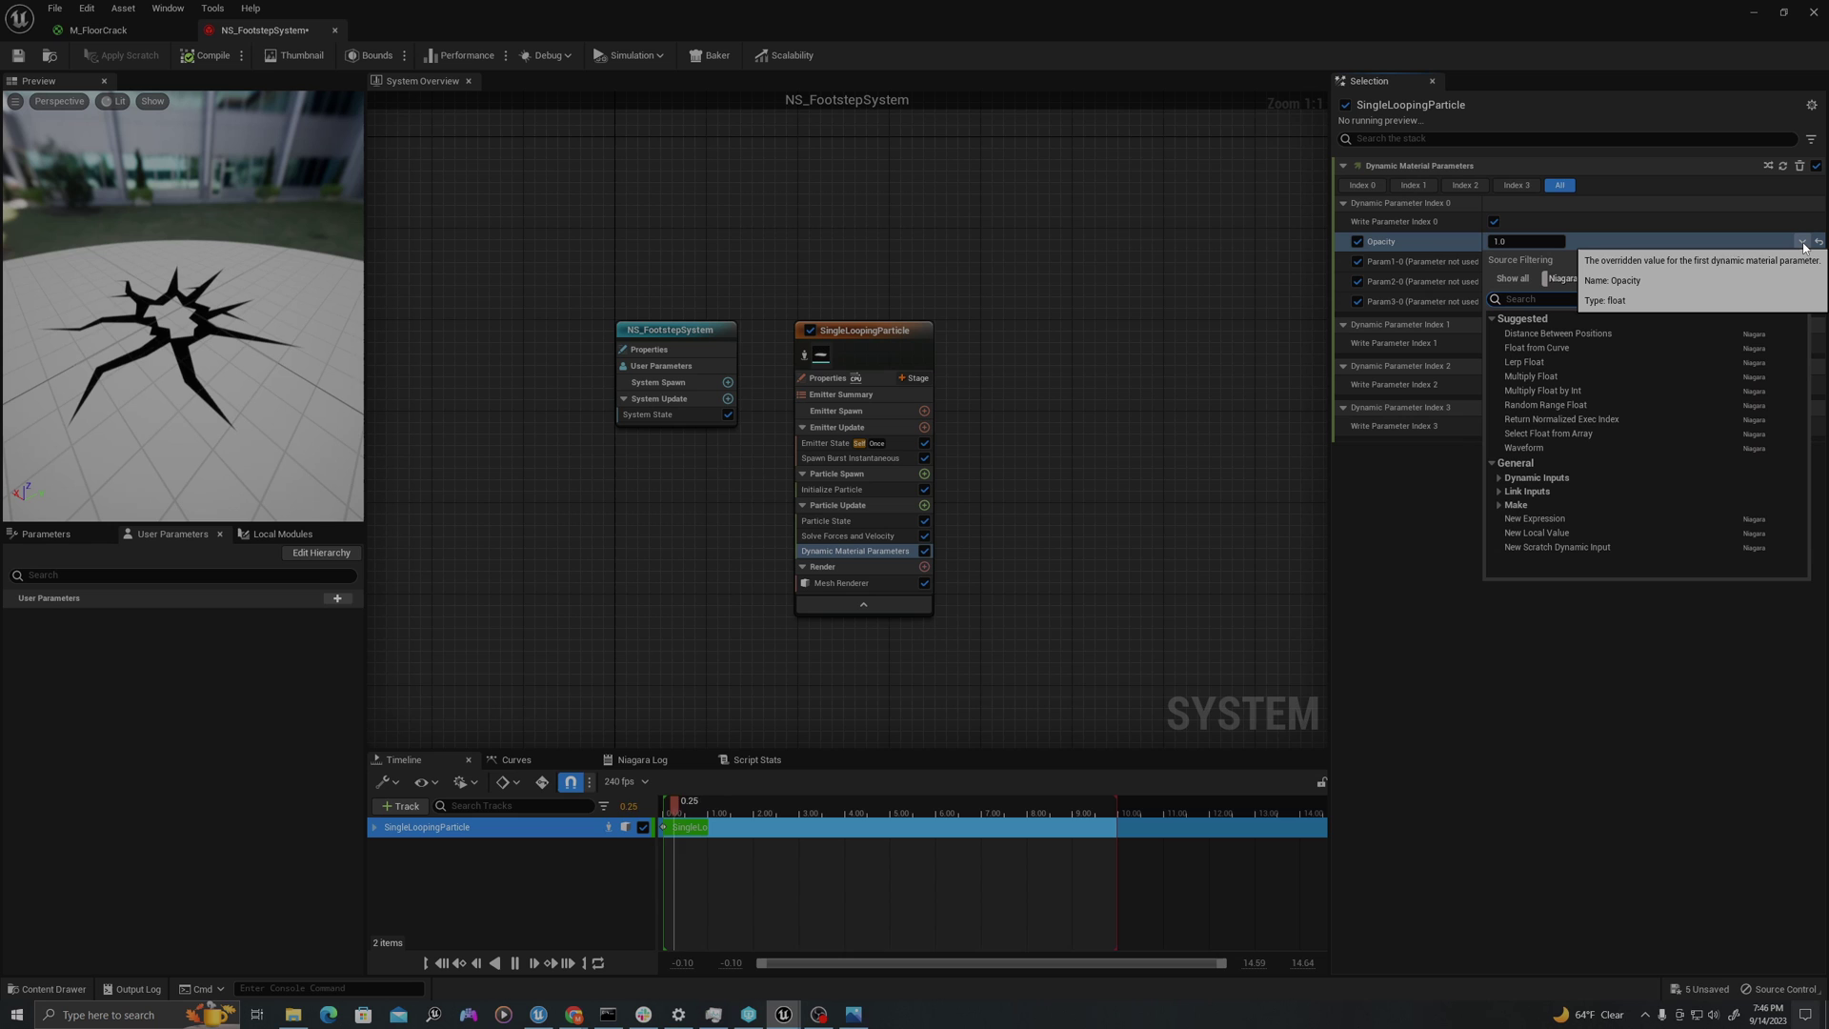
{"action": "type", "text": "curve"}
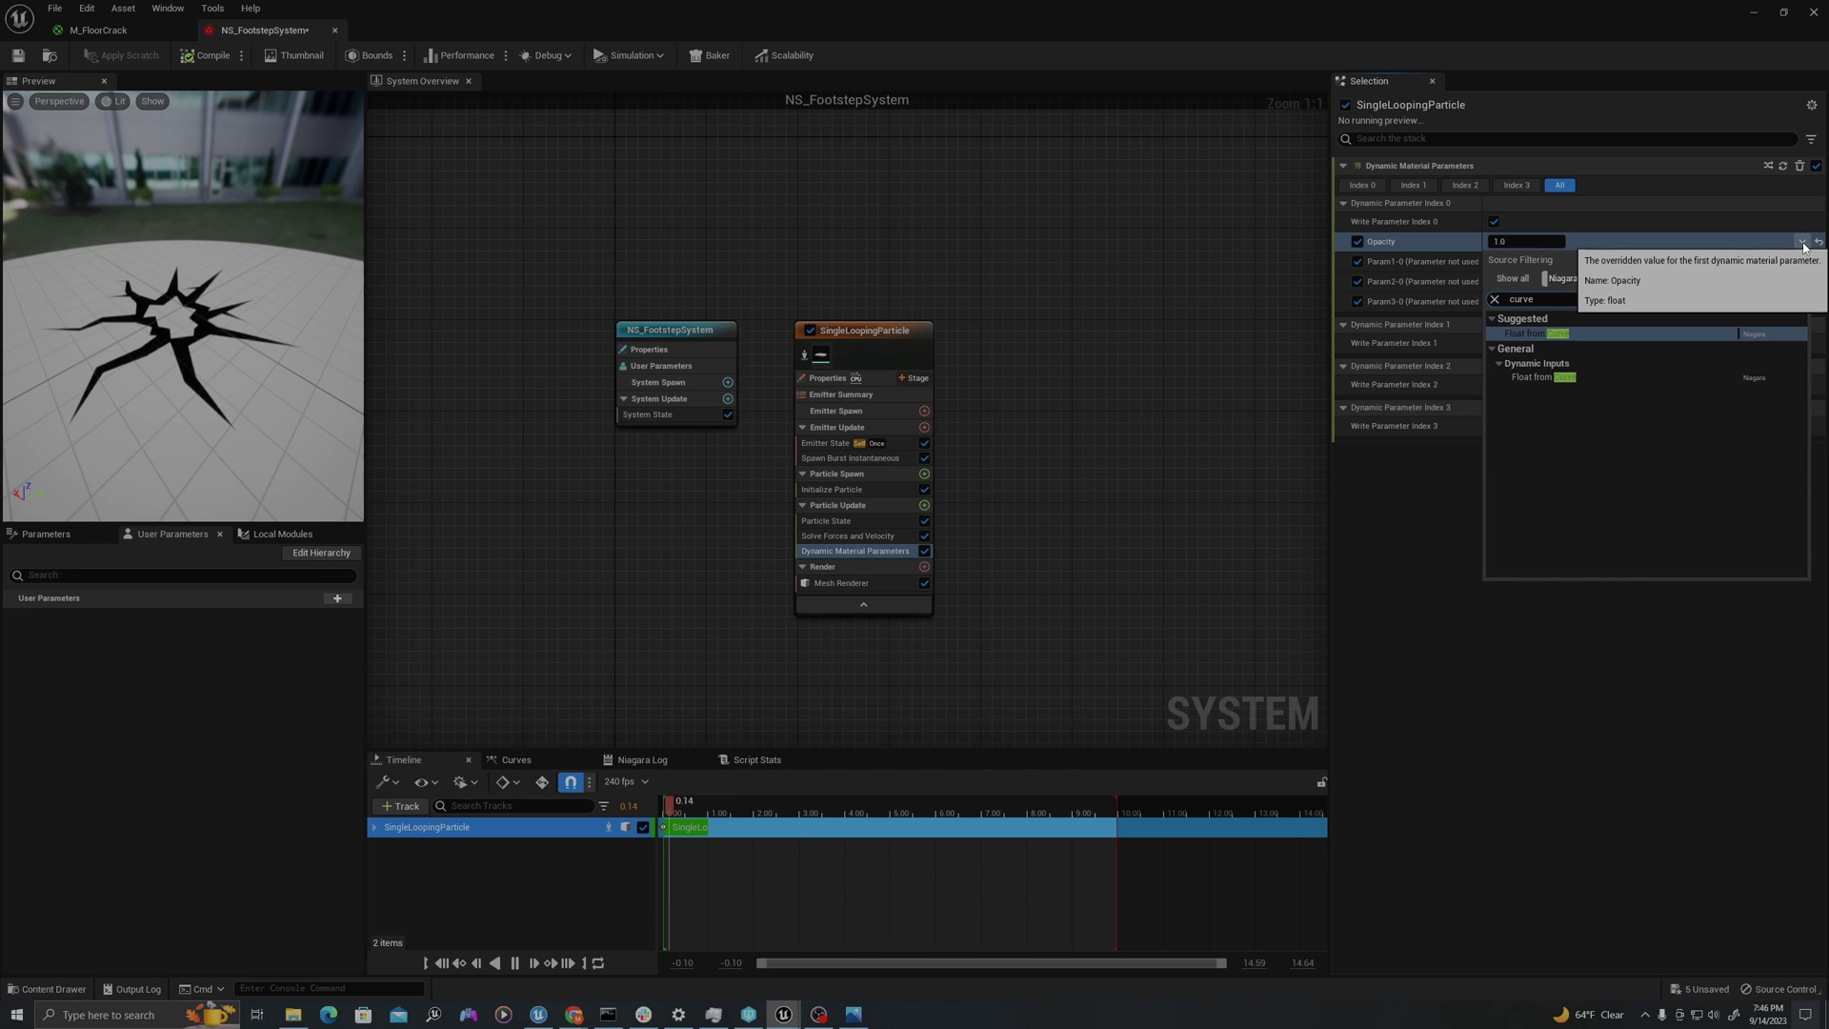
{"action": "key", "text": "Return"}
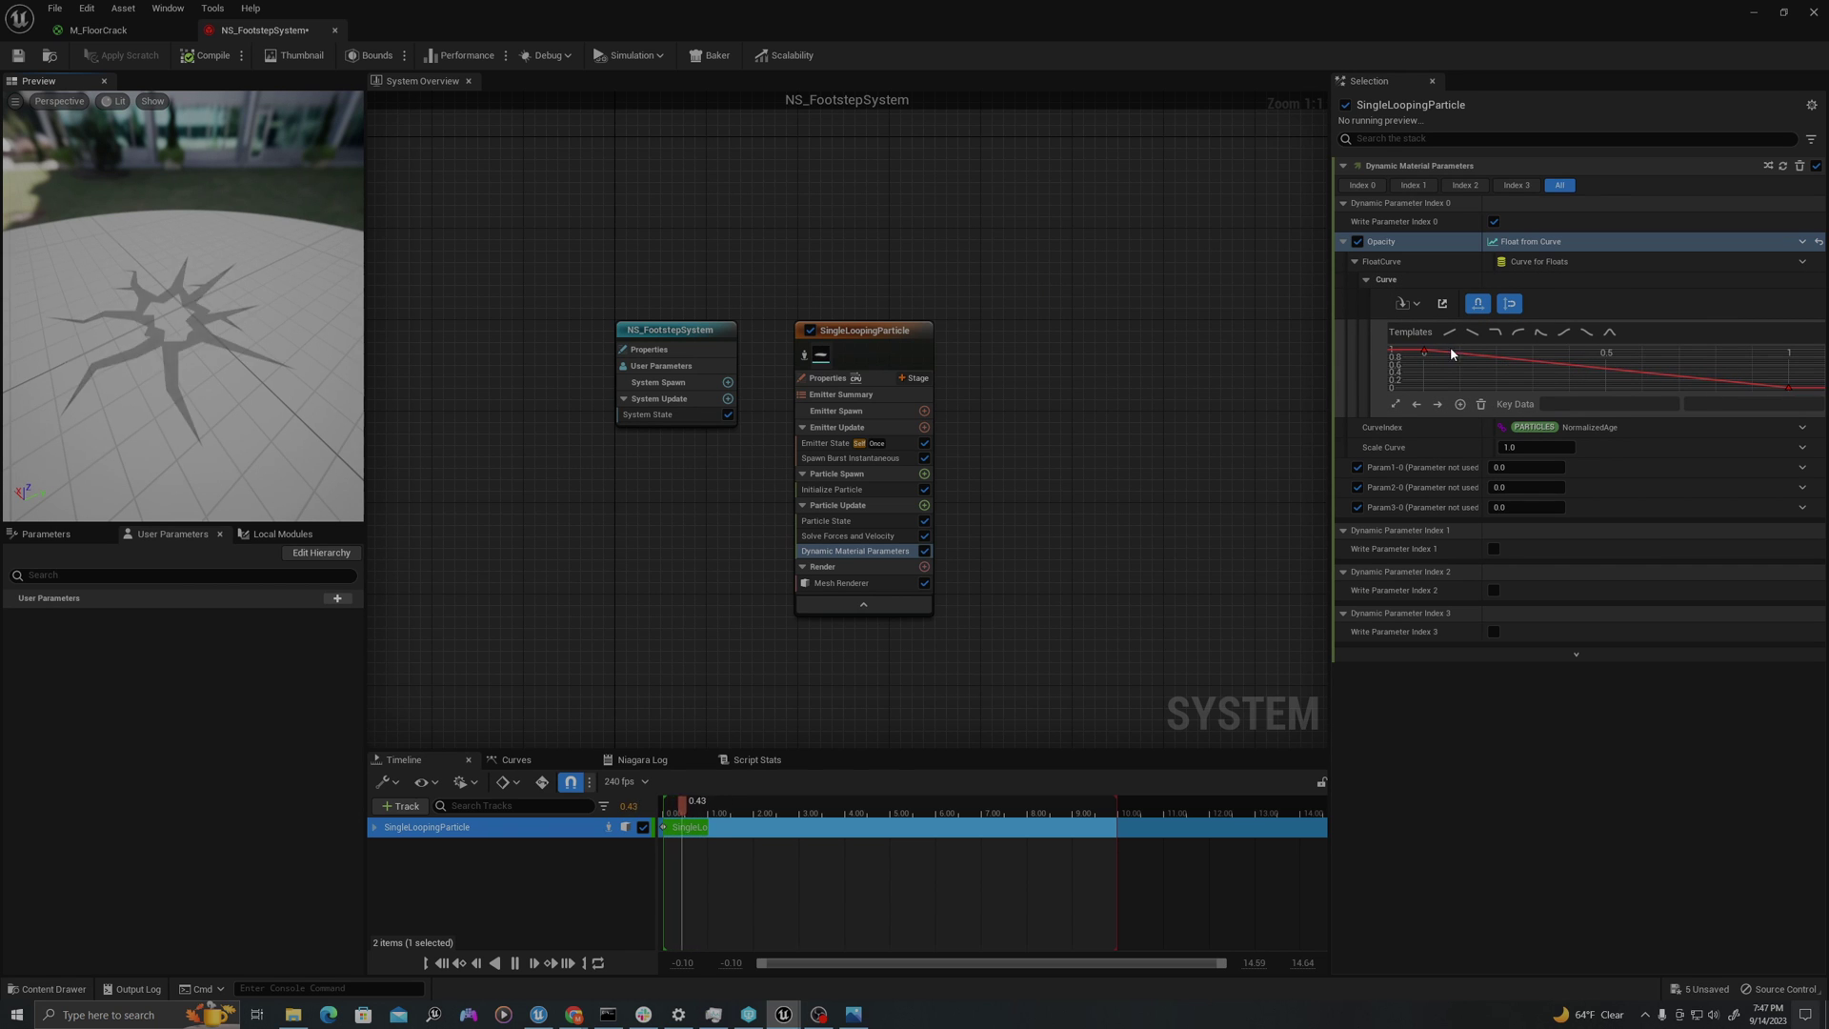
{"action": "mouse_move", "coordinate": [1422, 354]}
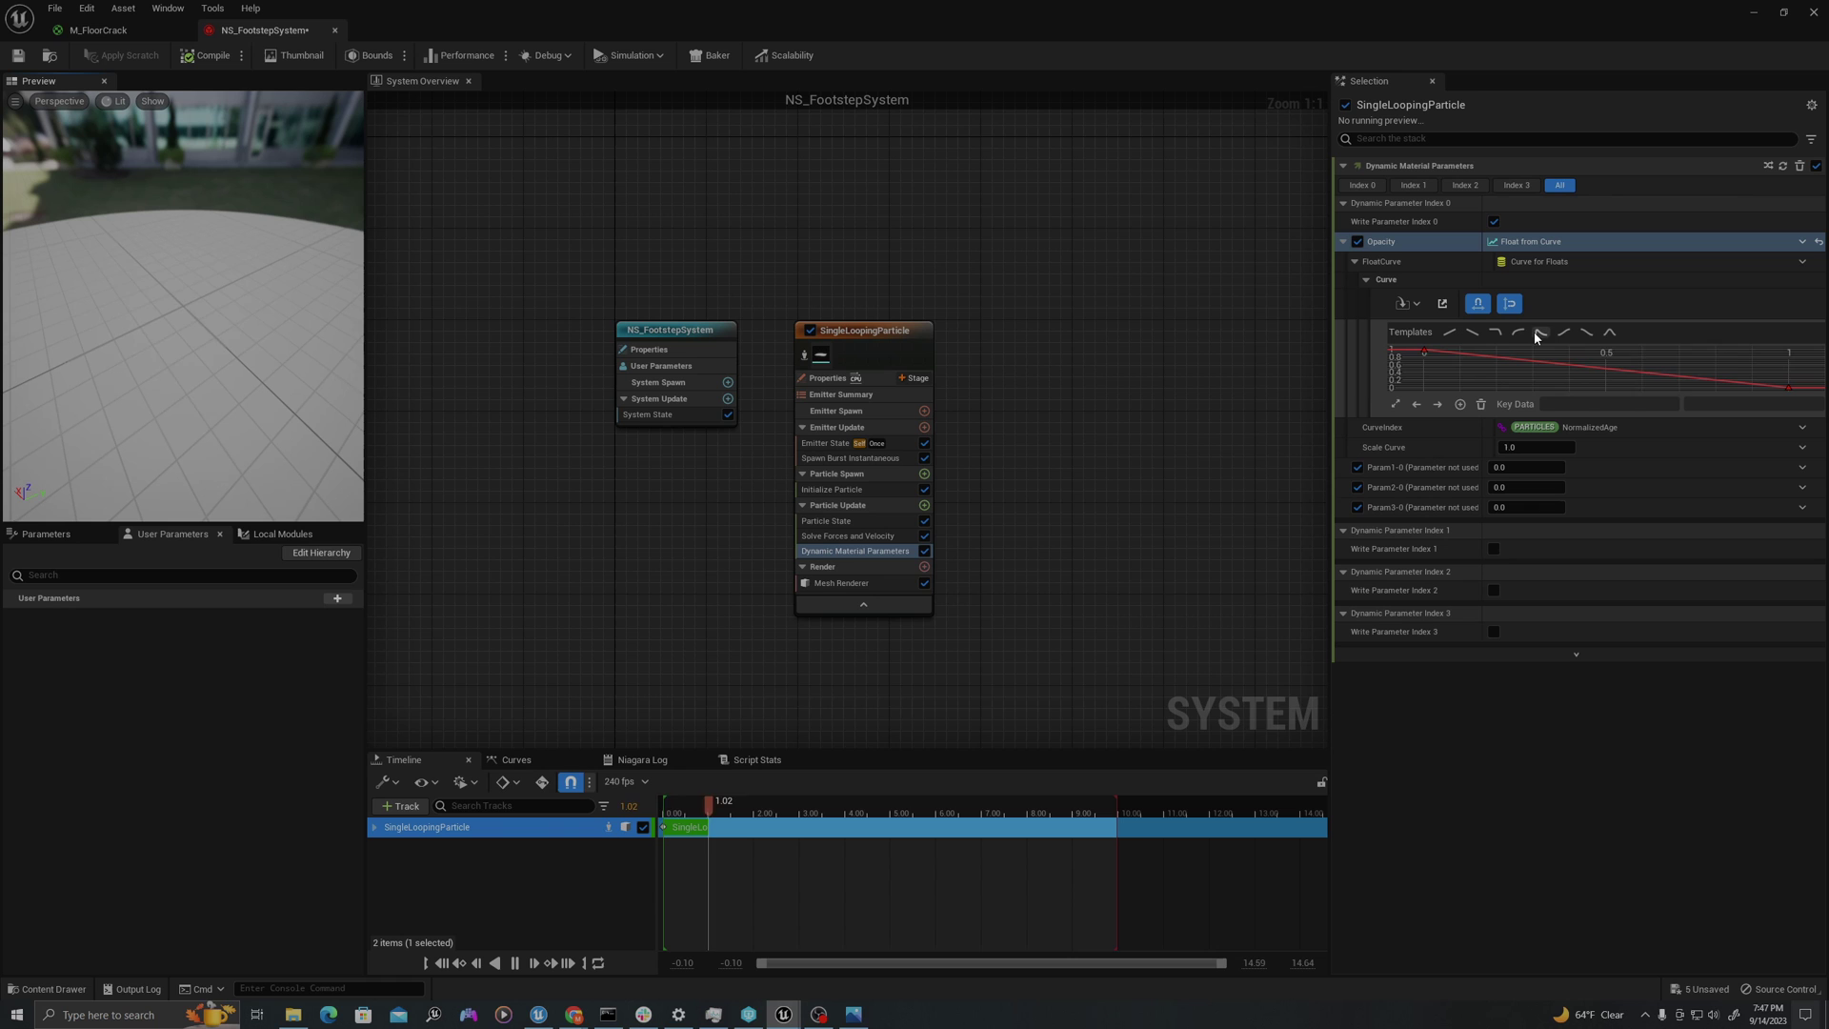
{"action": "left_click", "coordinate": [1494, 333]}
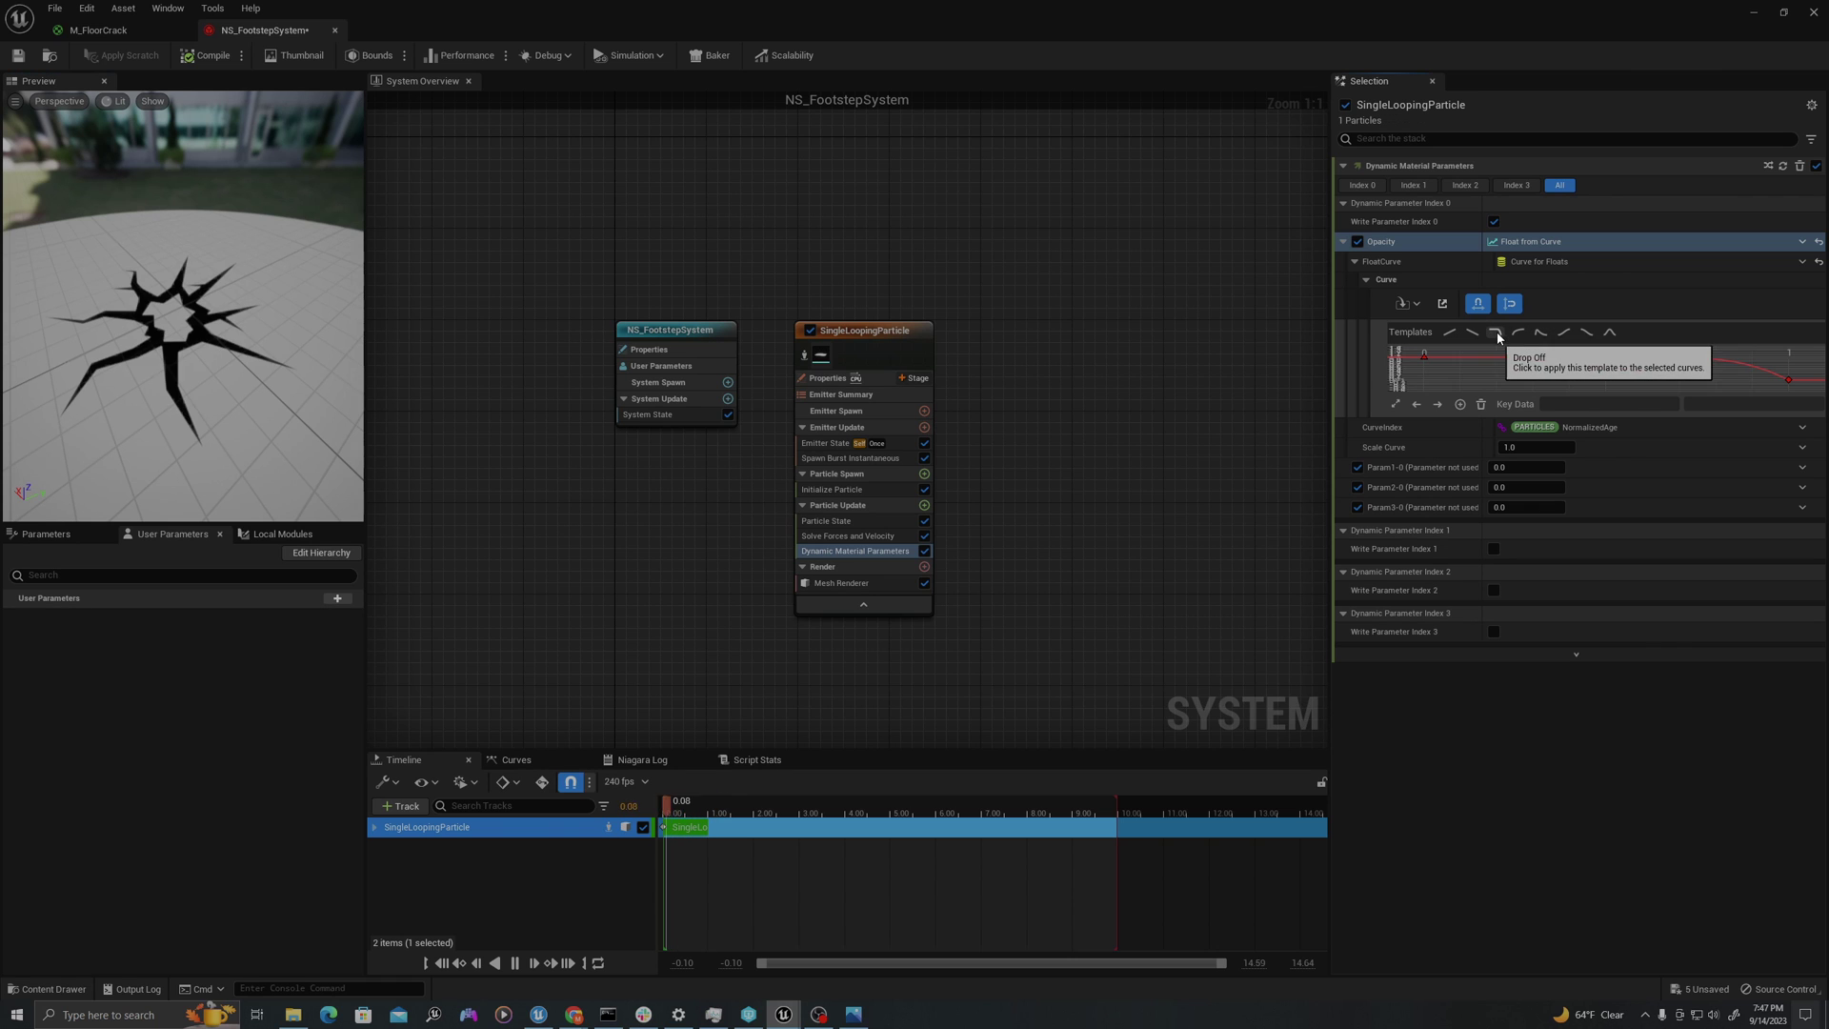
- Add a key to the opacity curve, undoing the accidental key move
{"action": "right_click", "coordinate": [1457, 358]}
{"action": "left_click", "coordinate": [1498, 388]}
{"action": "mouse_move", "coordinate": [1424, 354]}
{"action": "left_mouse_down"}
{"action": "mouse_move", "coordinate": [1421, 390]}
{"action": "mouse_move", "coordinate": [1443, 353]}
{"action": "left_mouse_up"}
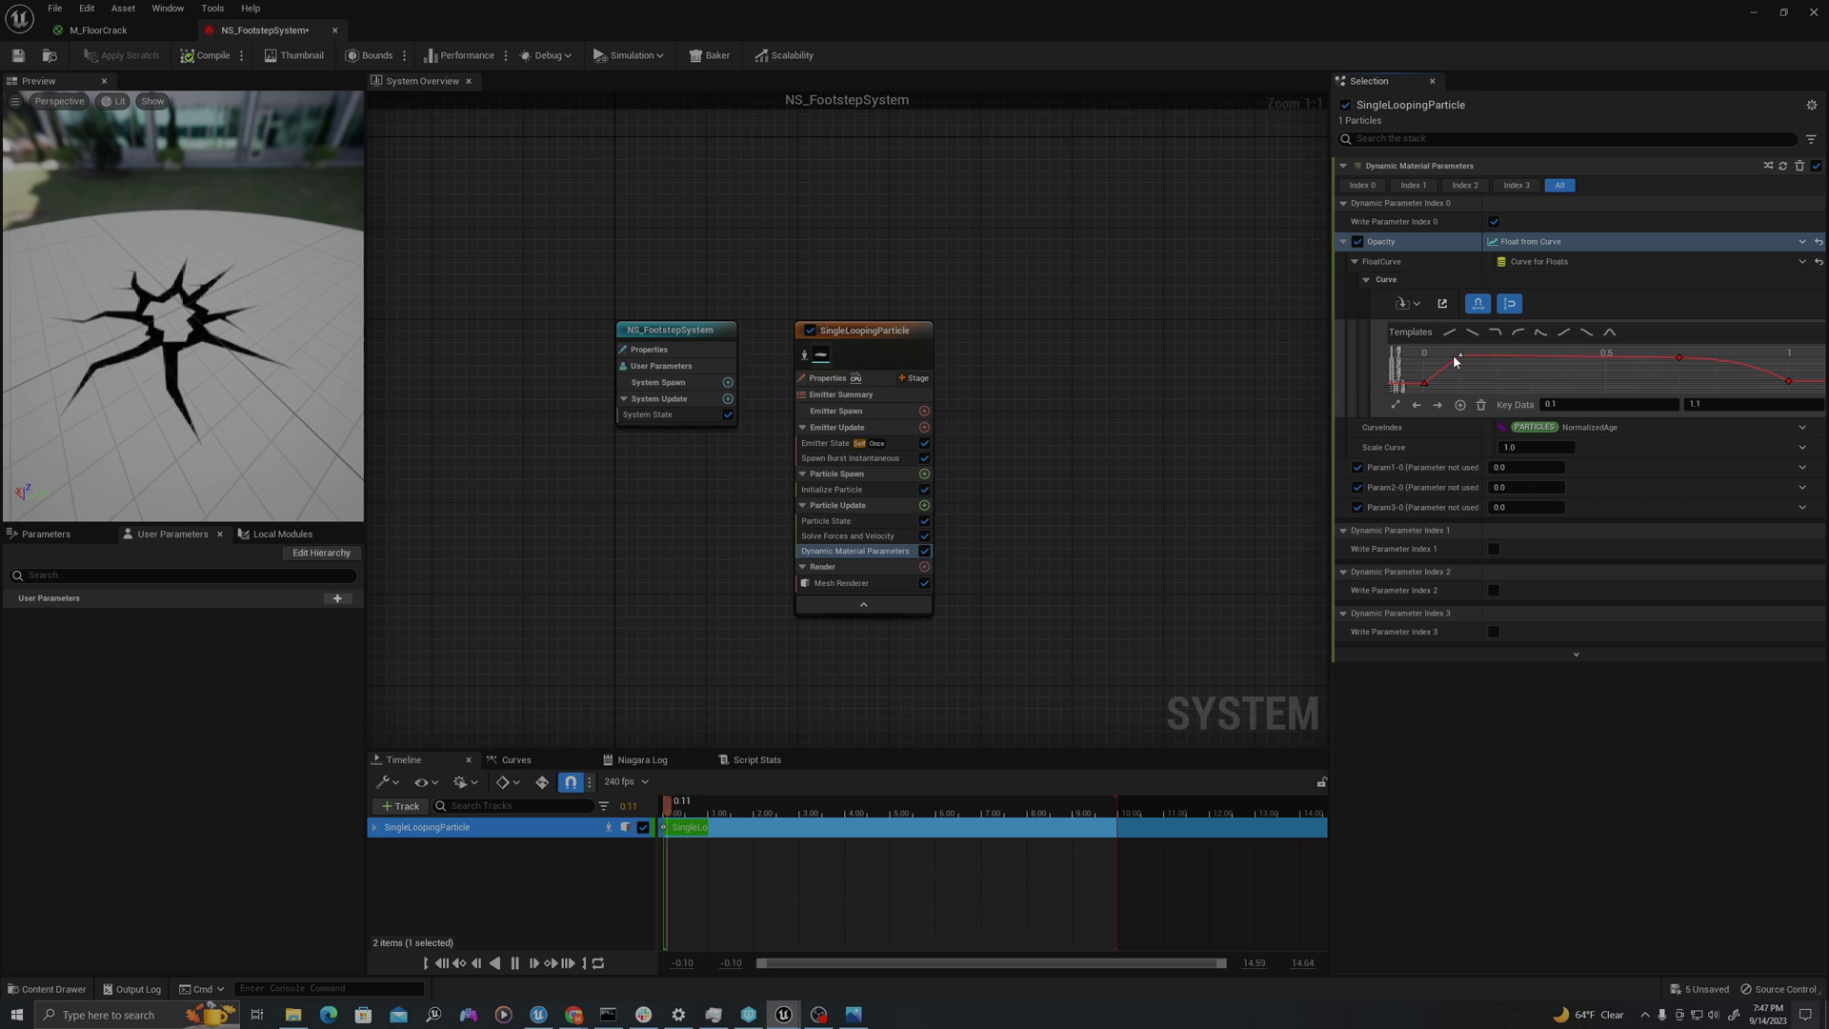
{"action": "key", "text": "ctrl+z"}
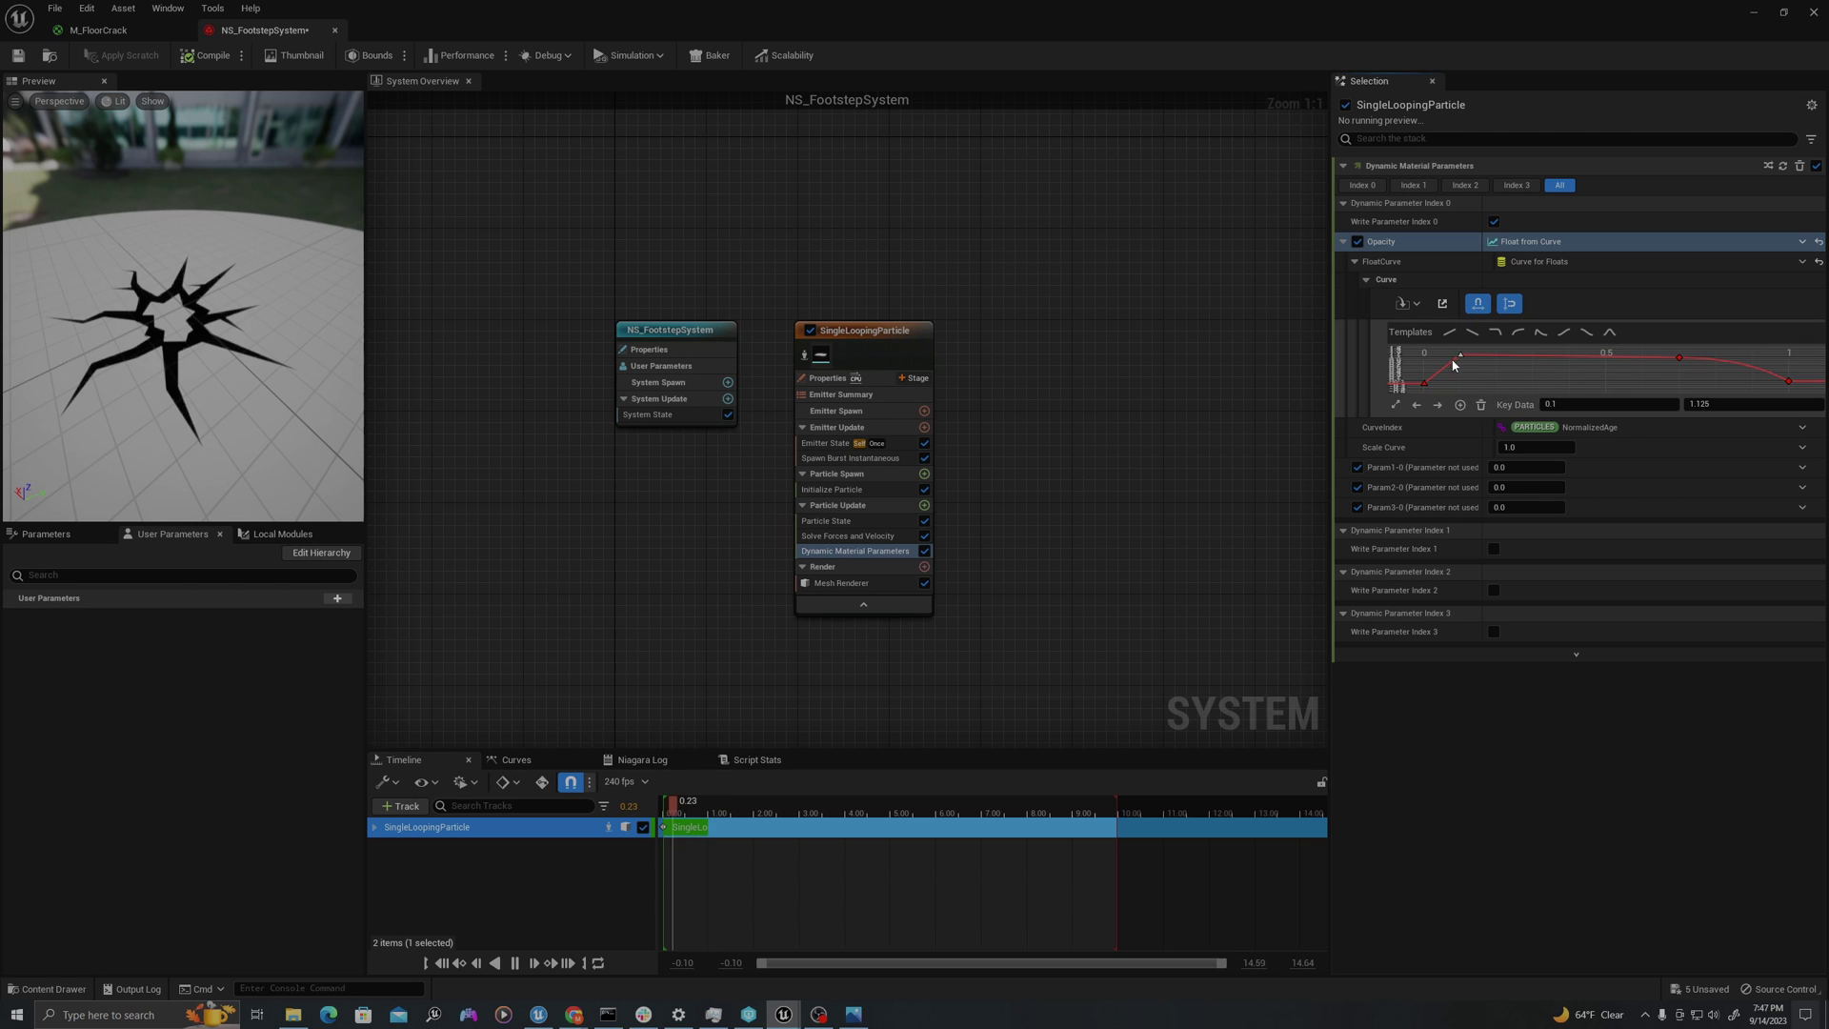
{"action": "right_click", "coordinate": [1503, 354]}
{"action": "left_click", "coordinate": [1489, 369]}
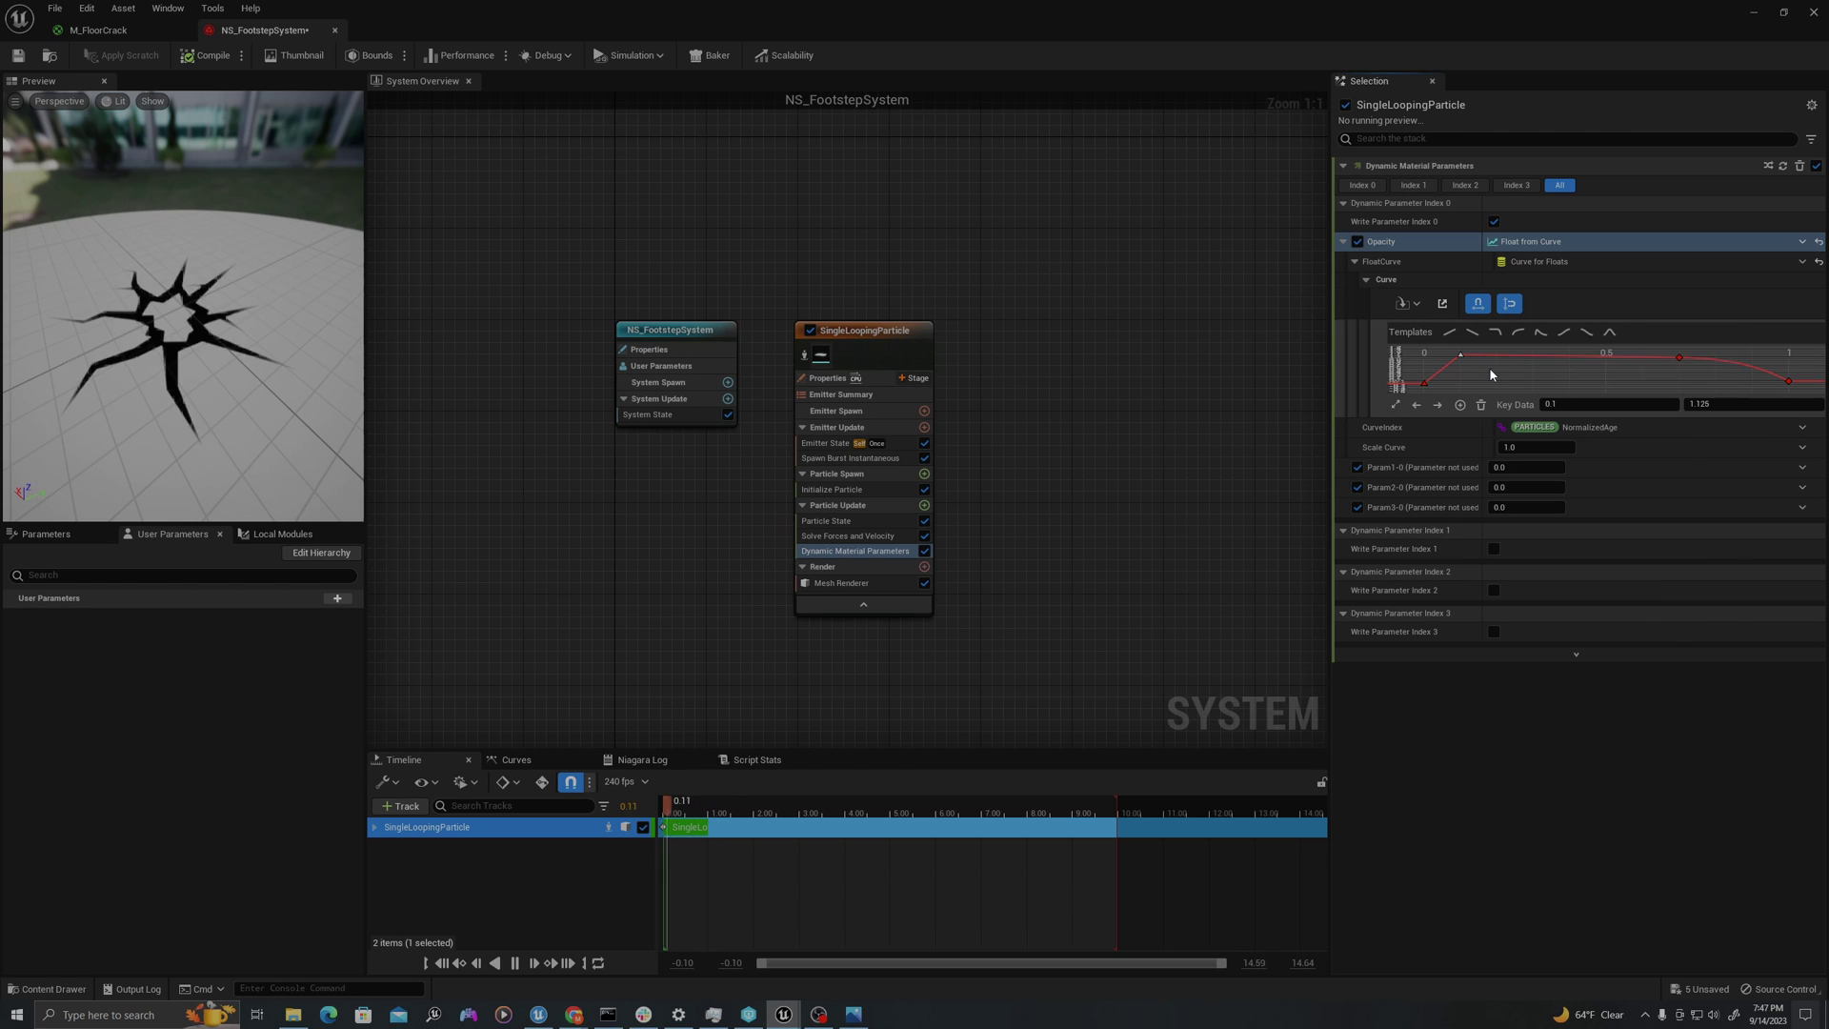
{"action": "right_click", "coordinate": [1498, 369]}
{"action": "left_click", "coordinate": [1488, 388]}
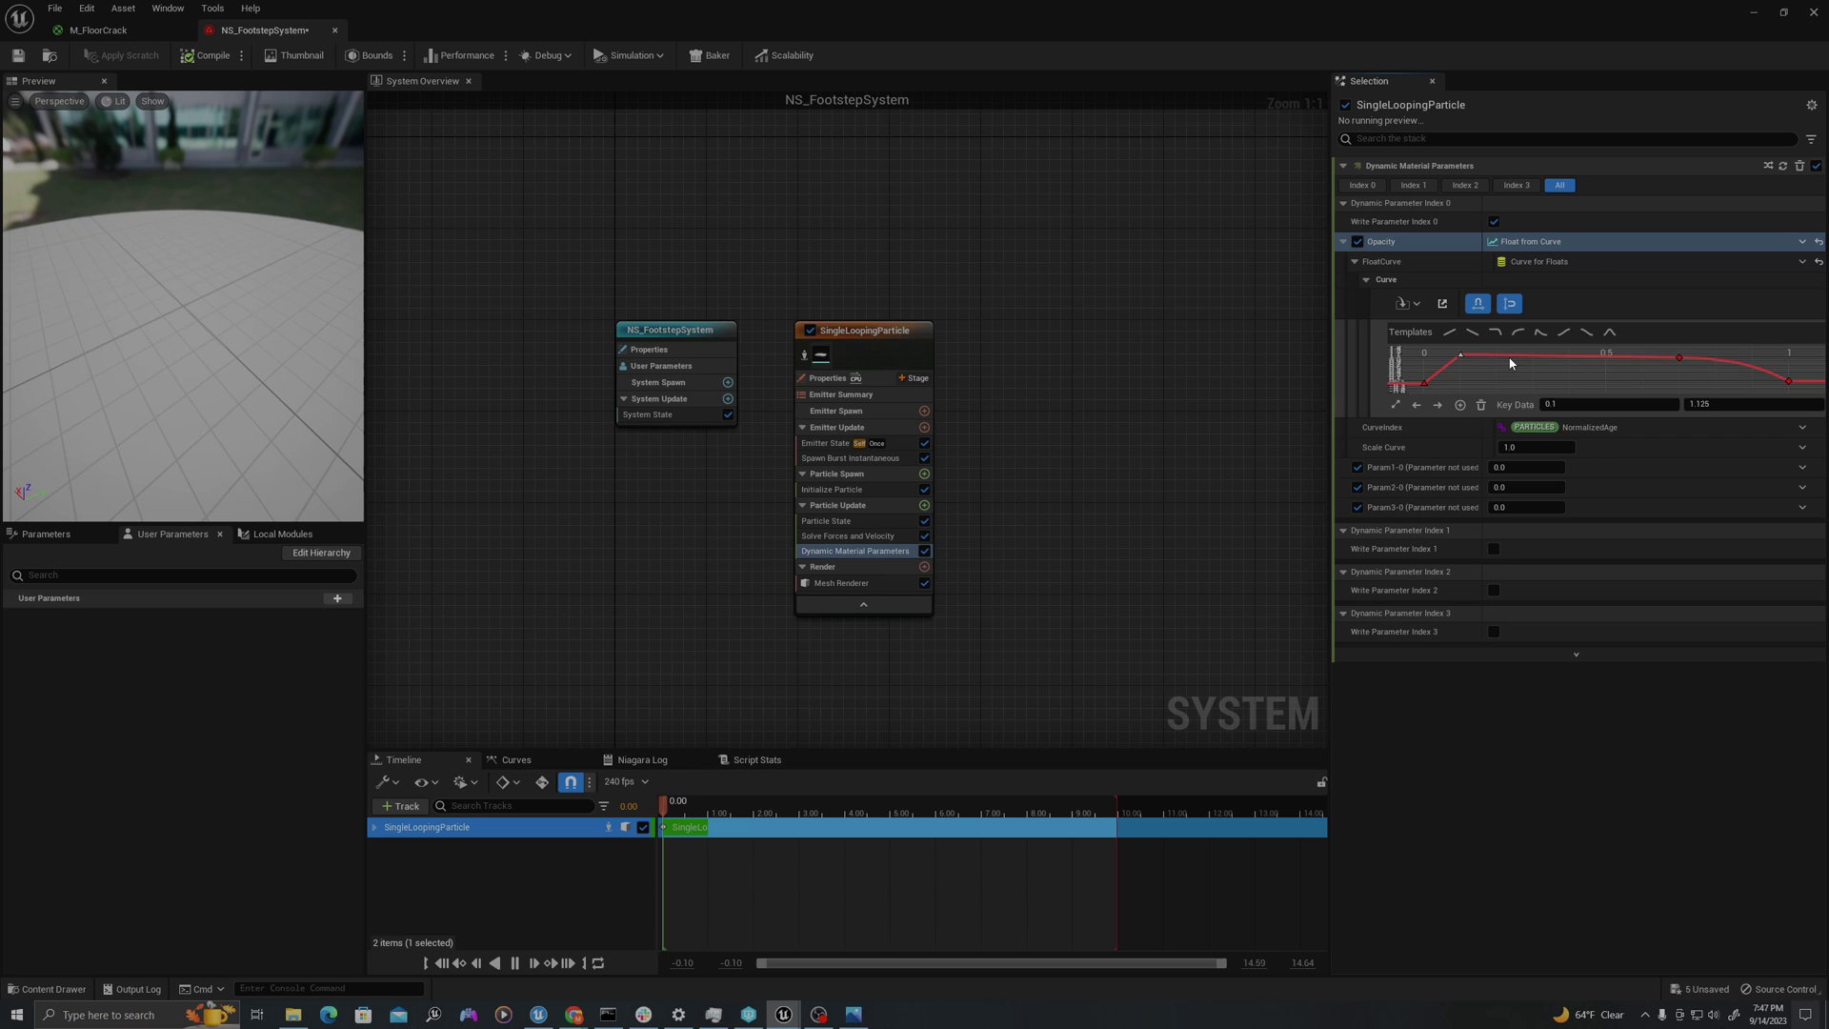
- Add another opacity key, turn off time snapping, and move the early key to 0.069
{"action": "right_click", "coordinate": [1511, 358]}
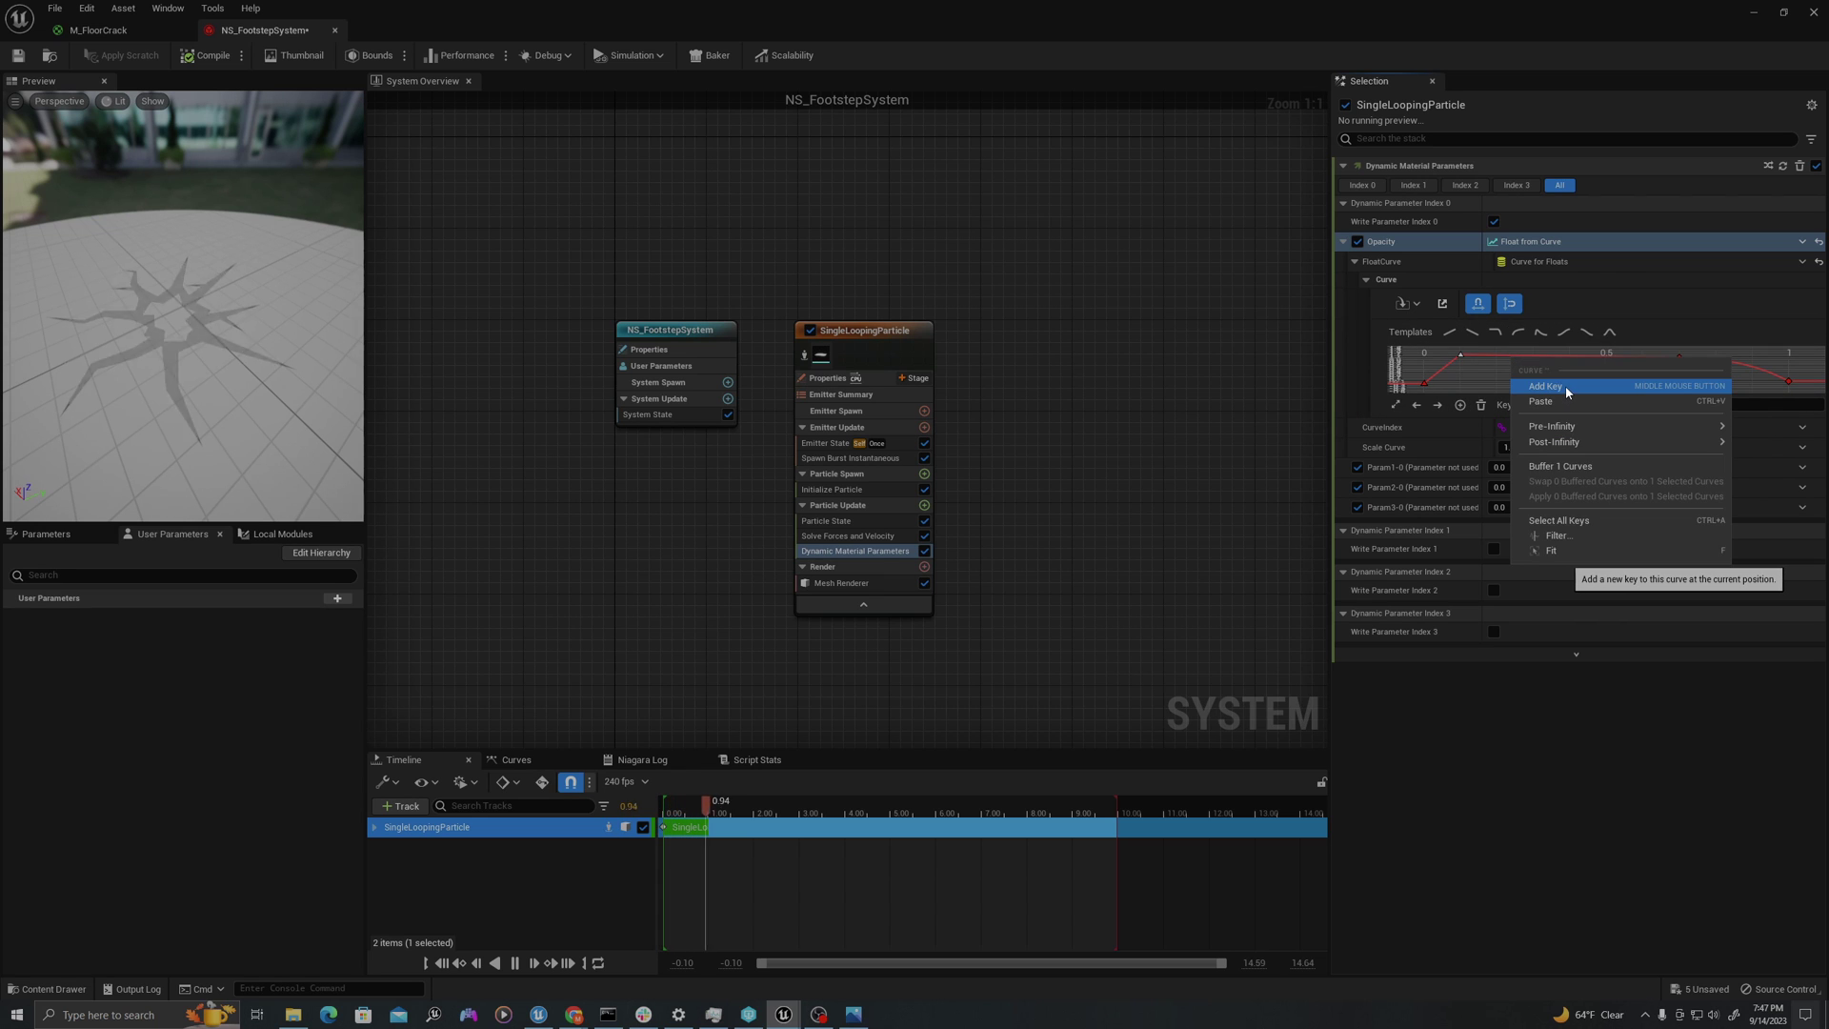
{"action": "left_click", "coordinate": [1524, 387]}
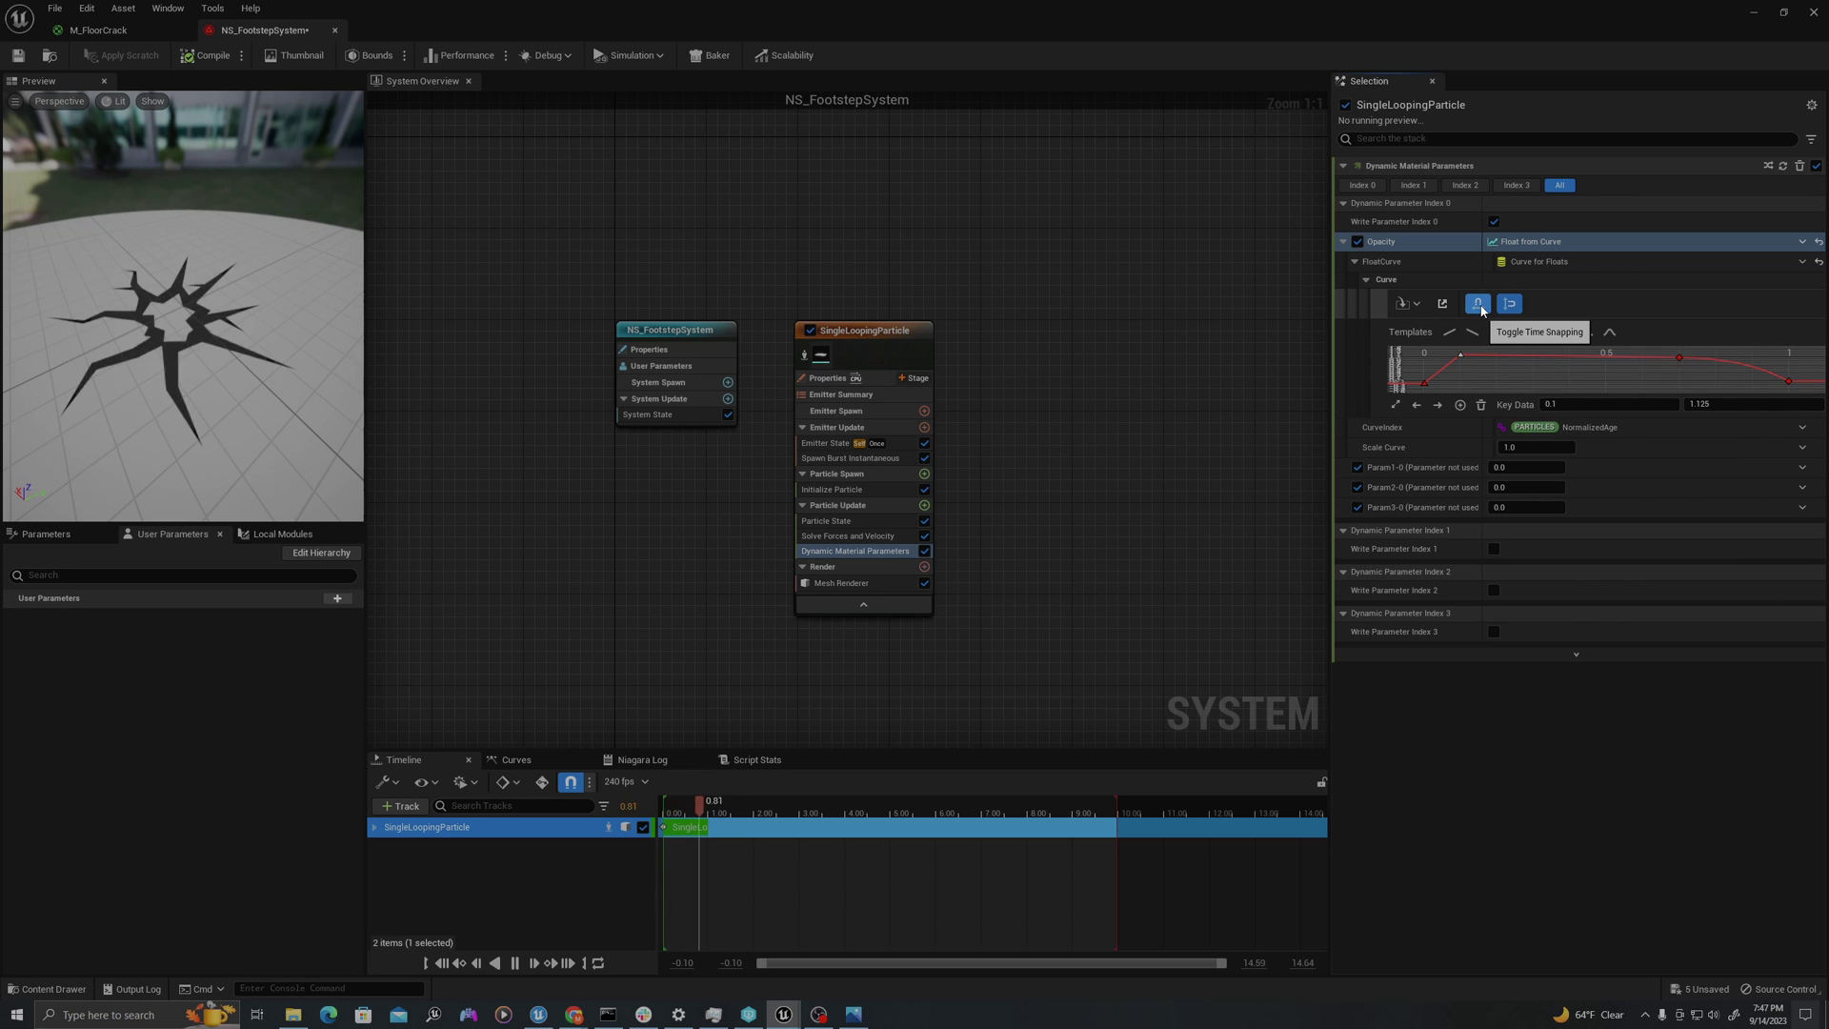
{"action": "left_click", "coordinate": [1479, 306]}
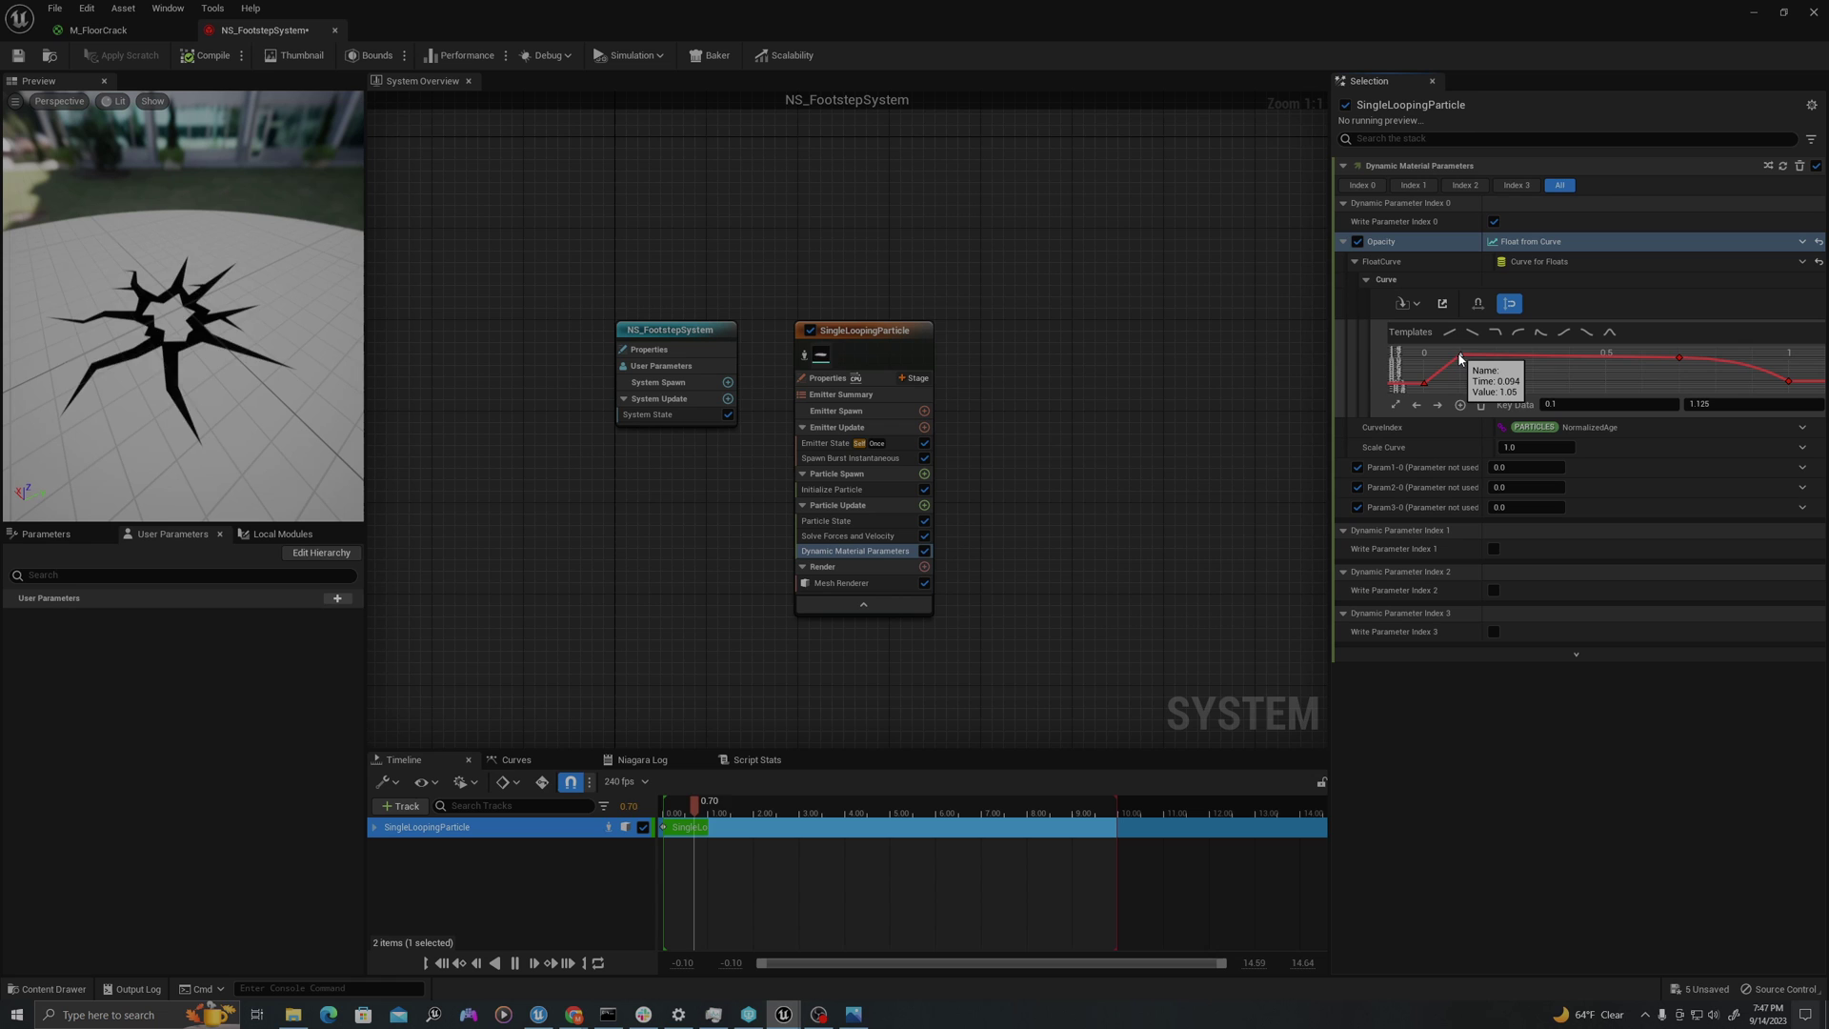
{"action": "left_click_drag", "start_coordinate": [1460, 358], "coordinate": [1448, 358]}
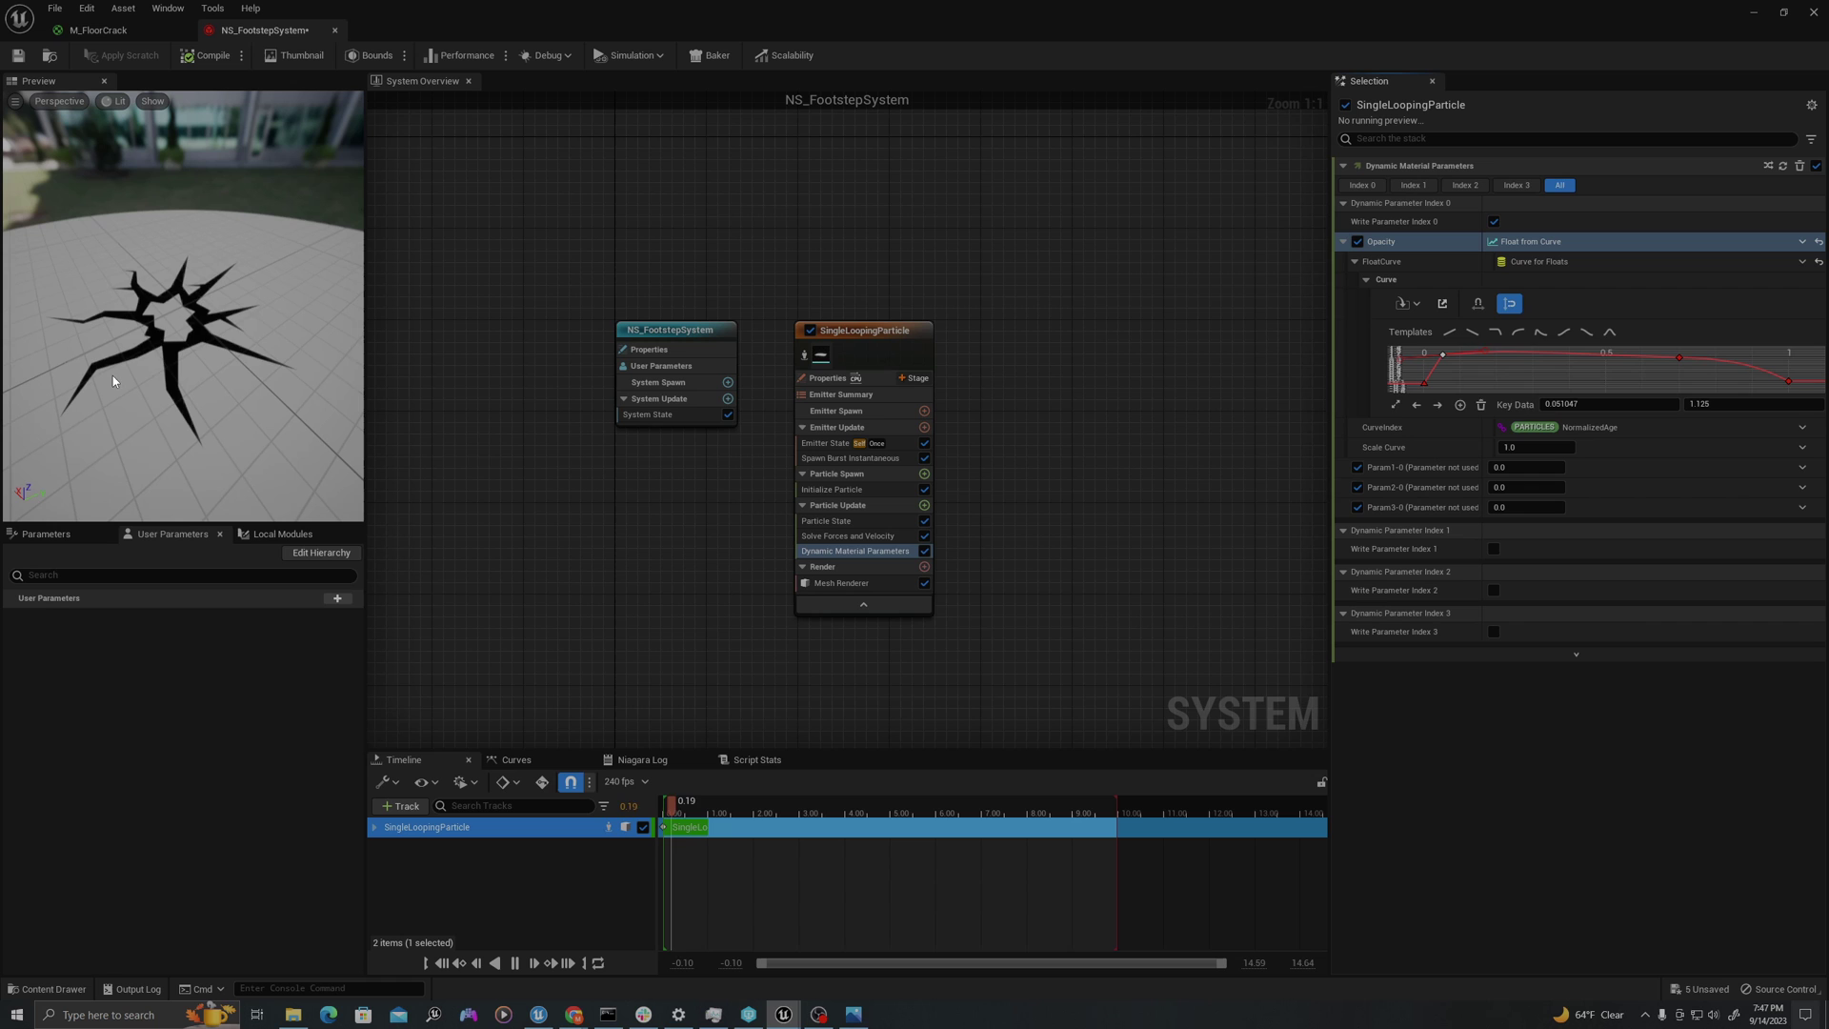
{"action": "mouse_move", "coordinate": [1691, 365]}
{"action": "left_click_drag", "start_coordinate": [1677, 362], "coordinate": [1601, 360]}
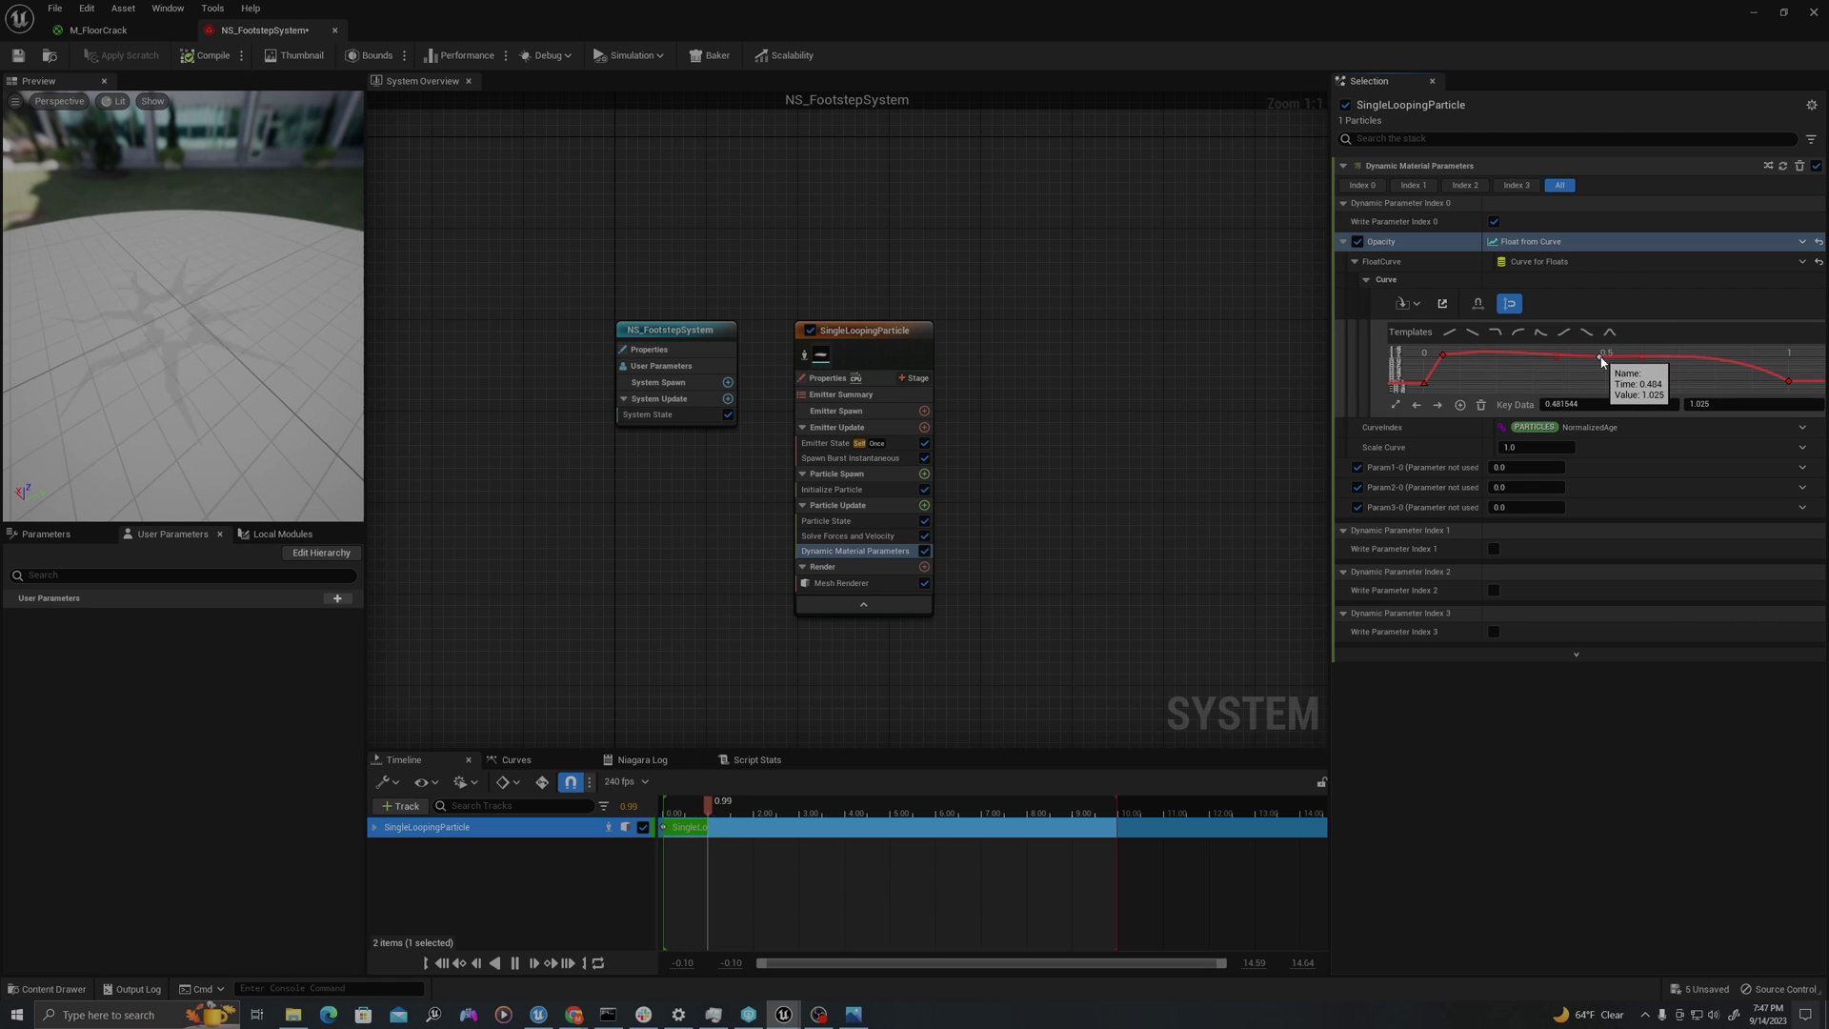
{"action": "key", "text": "ctrl+z"}
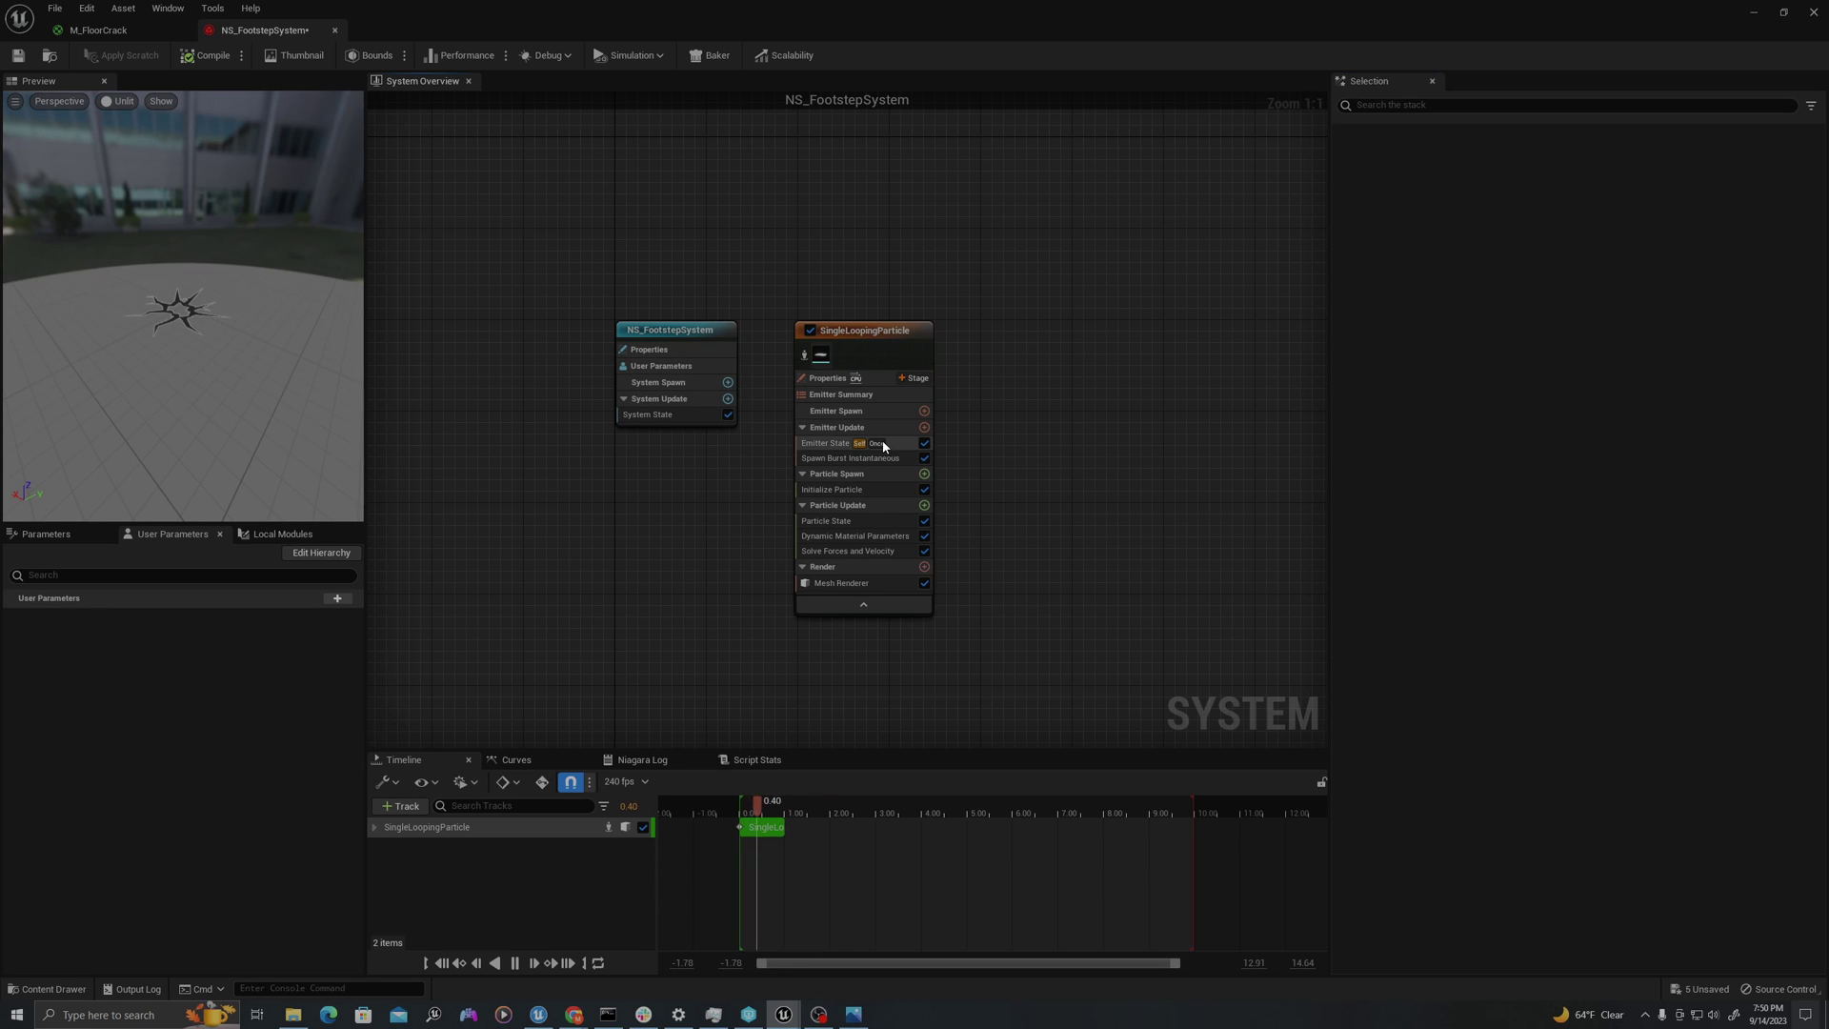
- Add a Scale Mesh Size module to Particle Update
{"action": "left_click", "coordinate": [924, 506]}
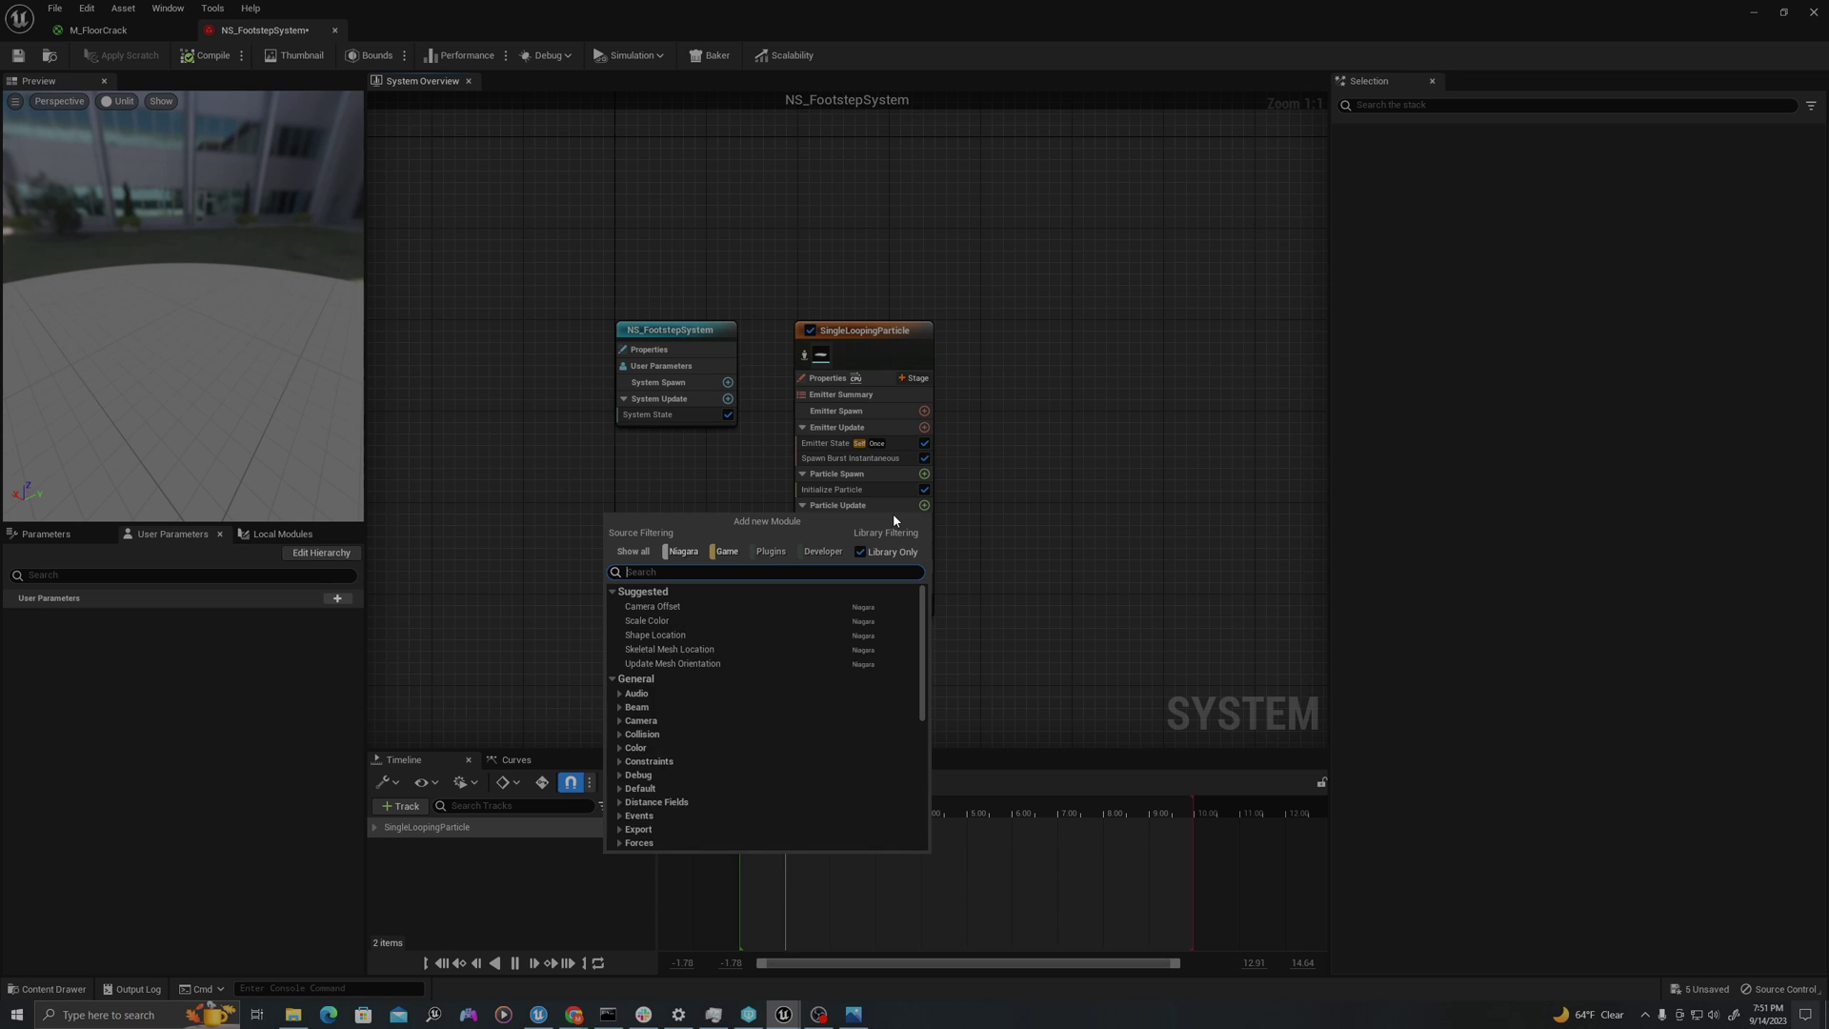
{"action": "type", "text": "scale mesh size"}
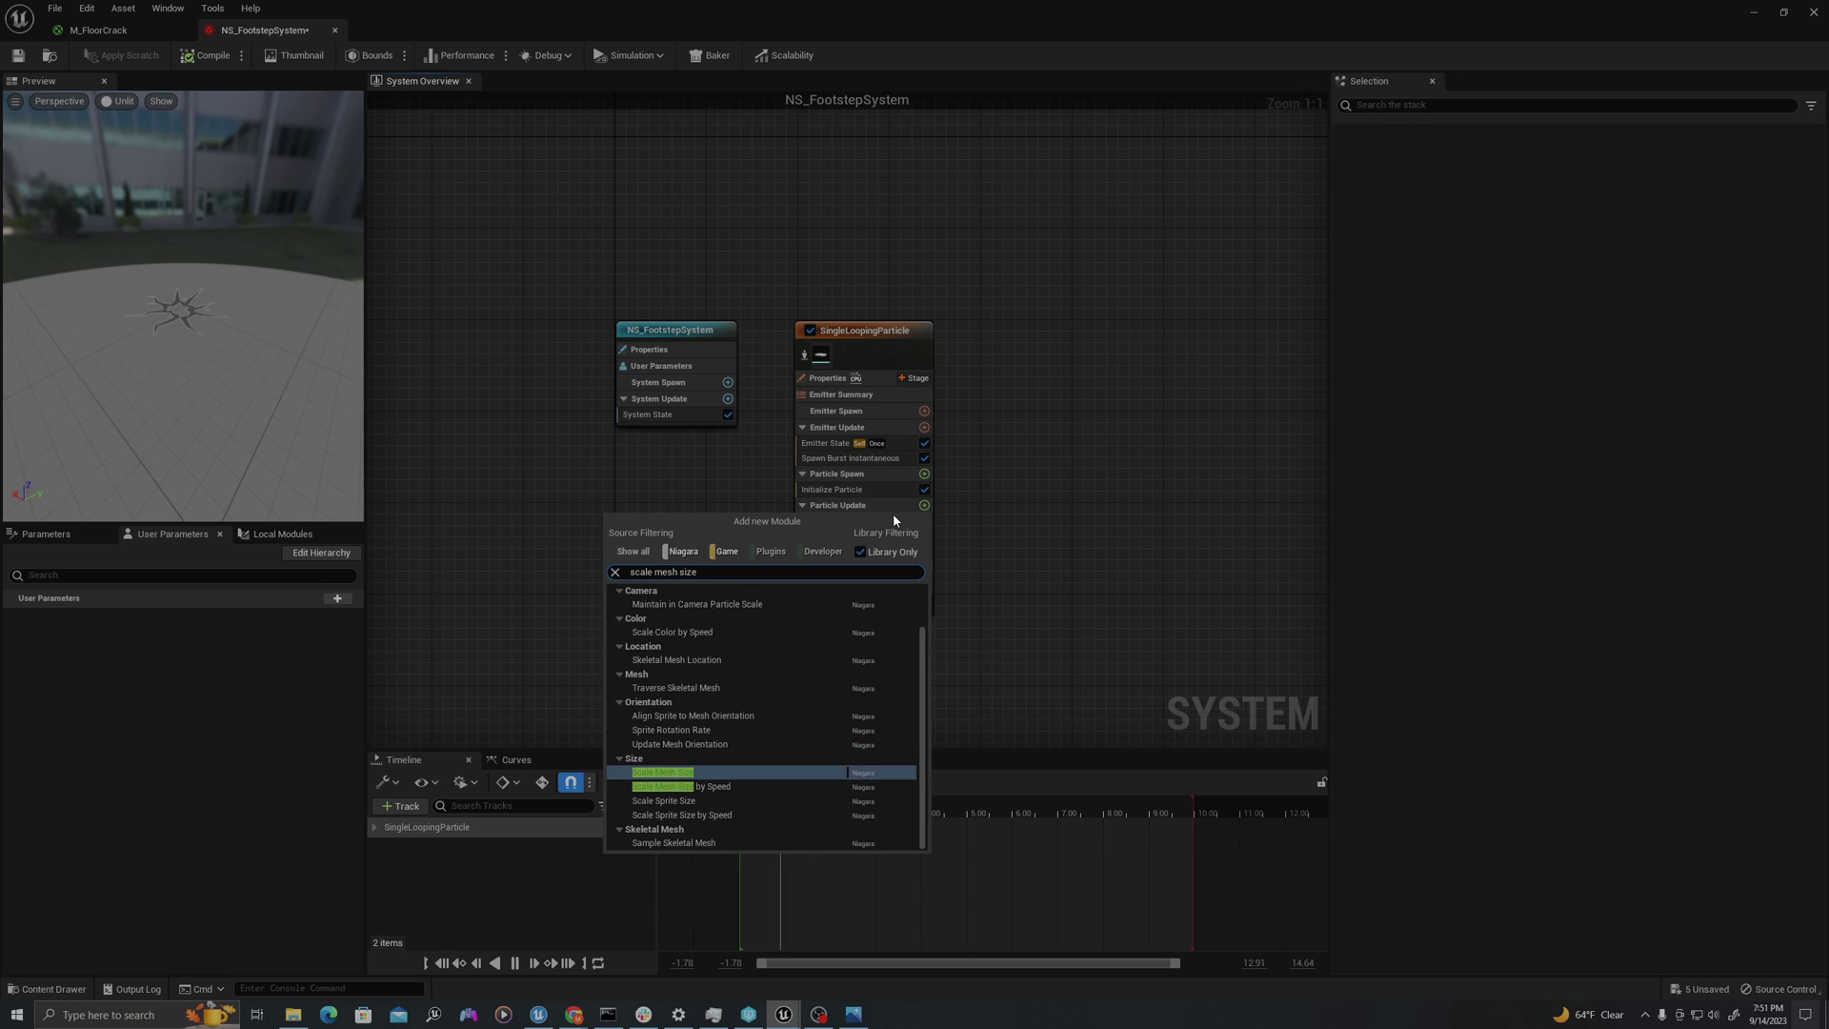
{"action": "key", "text": "Return"}
{"action": "left_click_drag", "start_coordinate": [293, 445], "coordinate": [169, 313]}
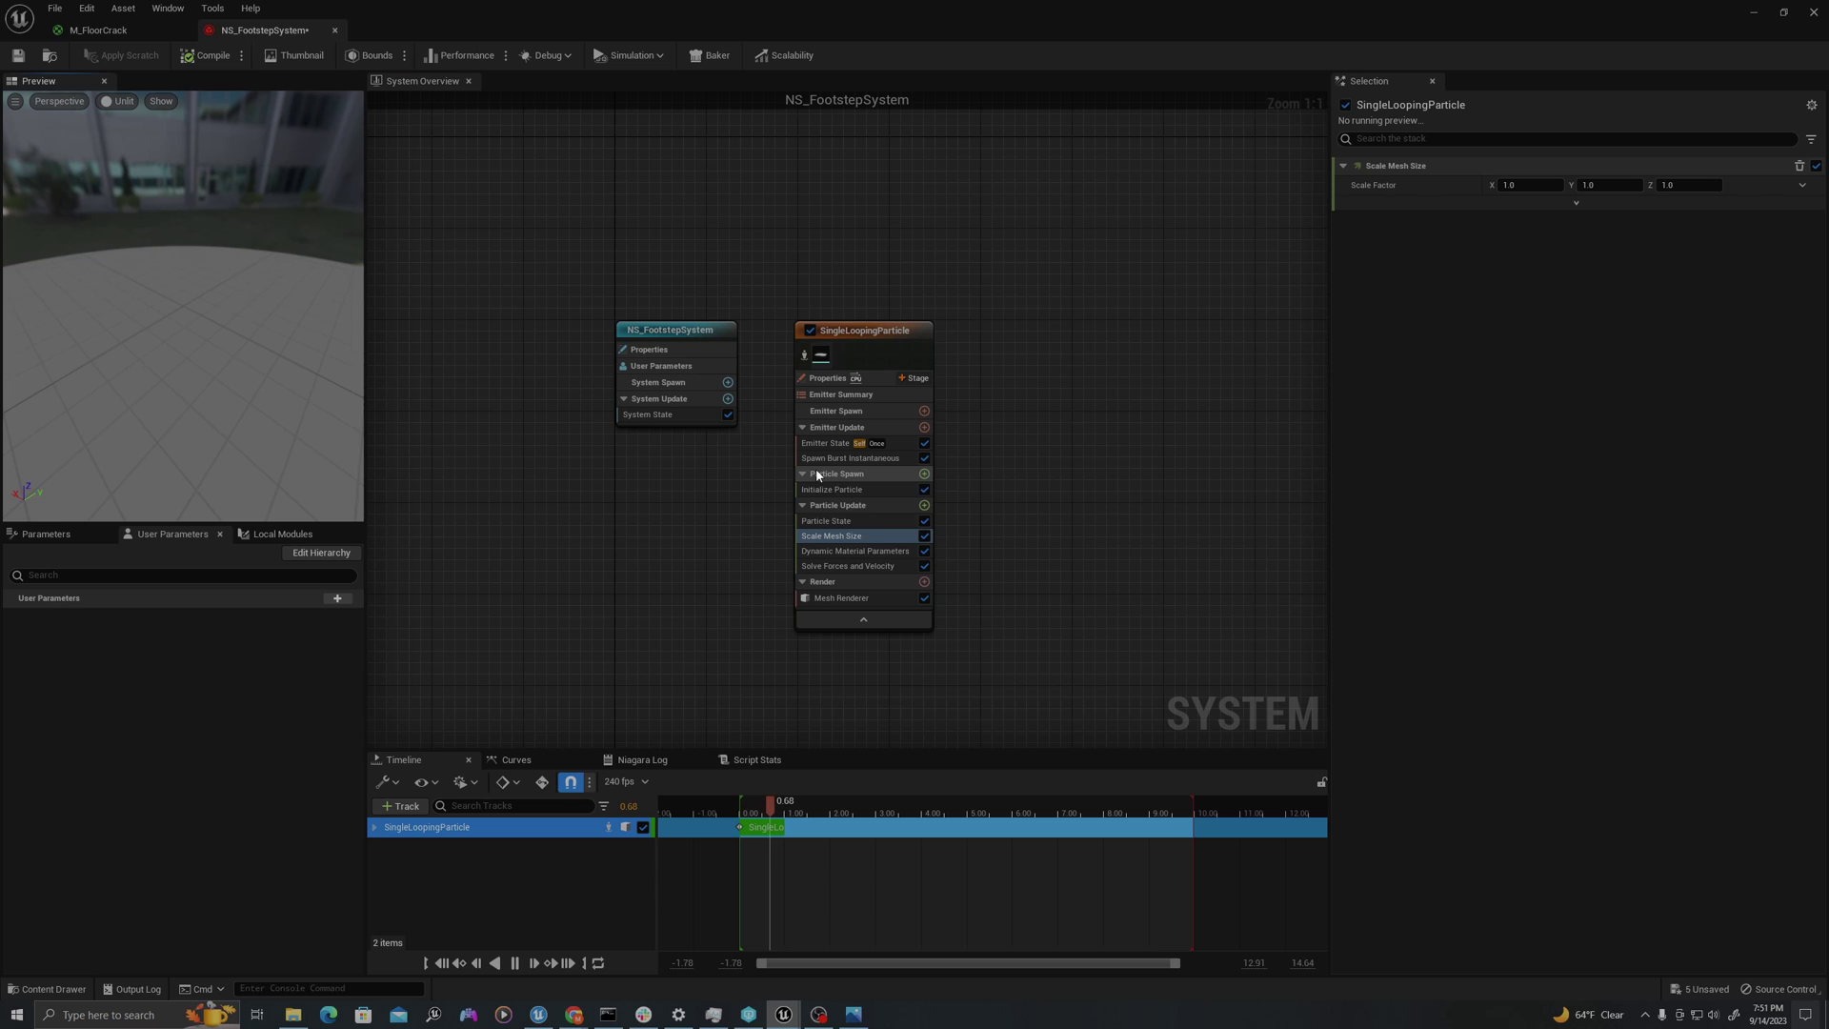
- Set Initialize Particle's Mesh Scale Mode to Uniform
{"action": "left_click", "coordinate": [817, 491]}
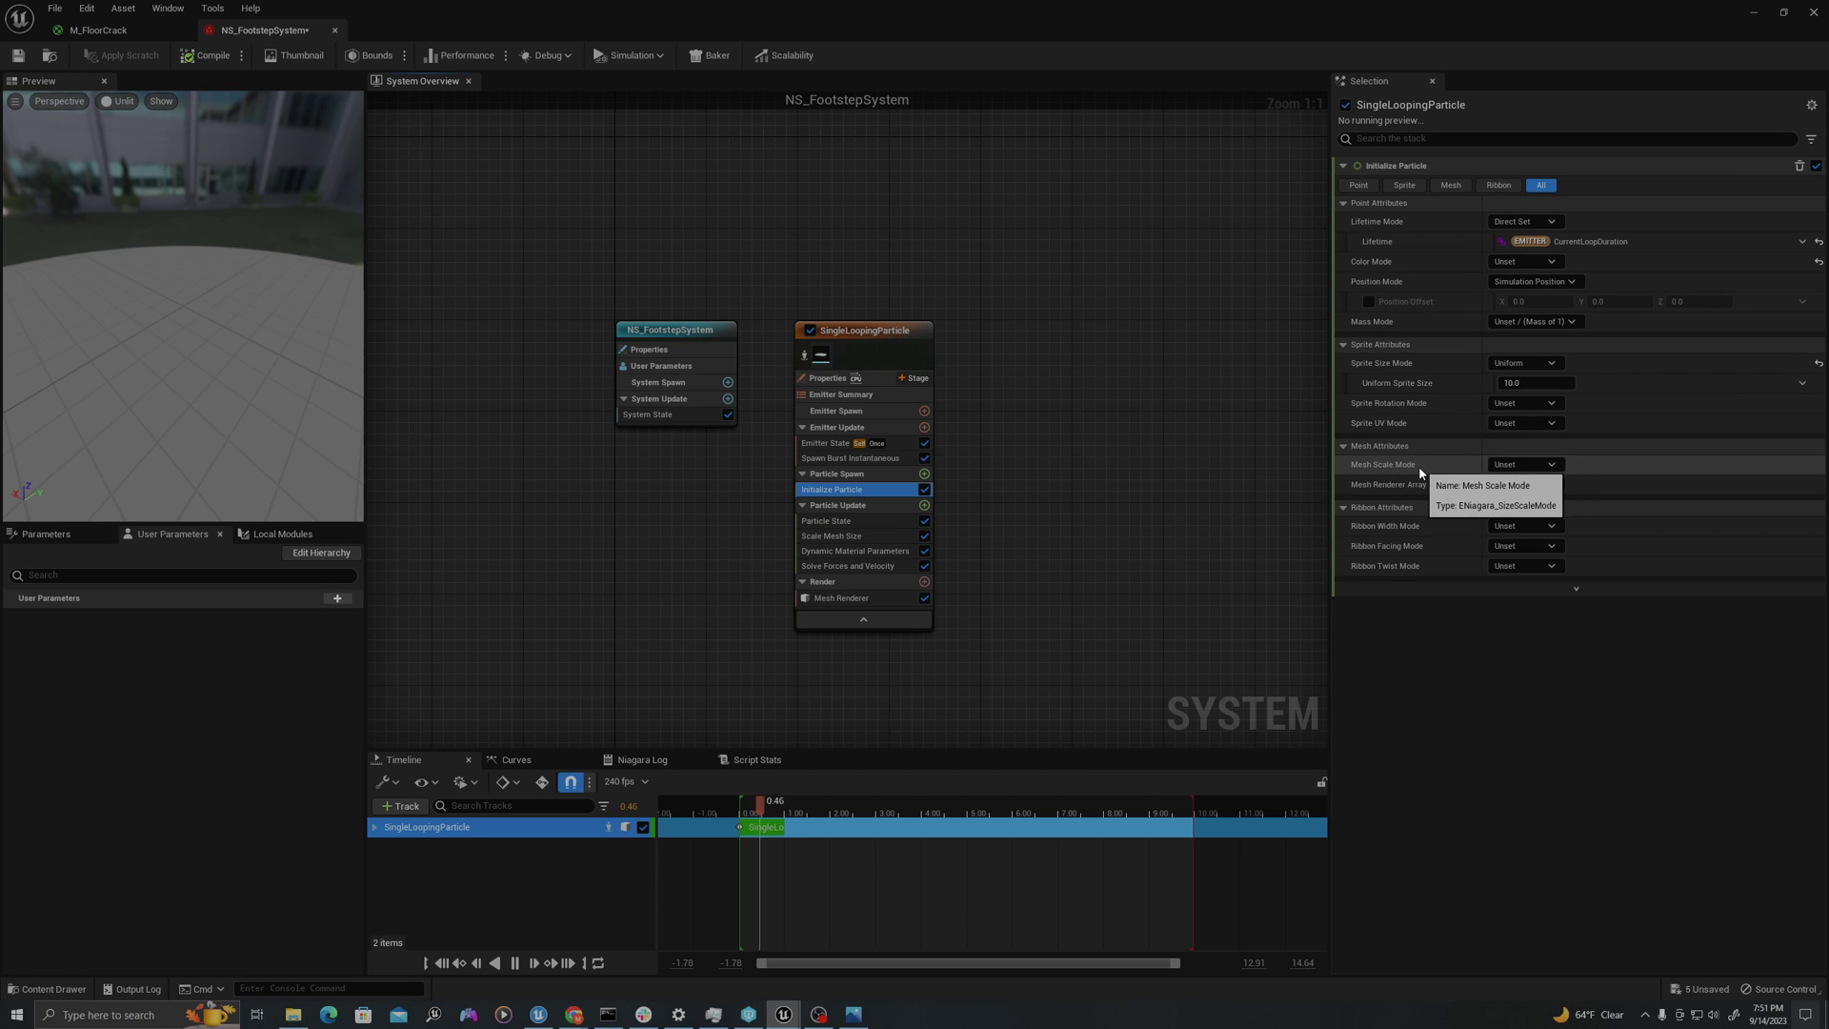
{"action": "left_click", "coordinate": [1539, 466]}
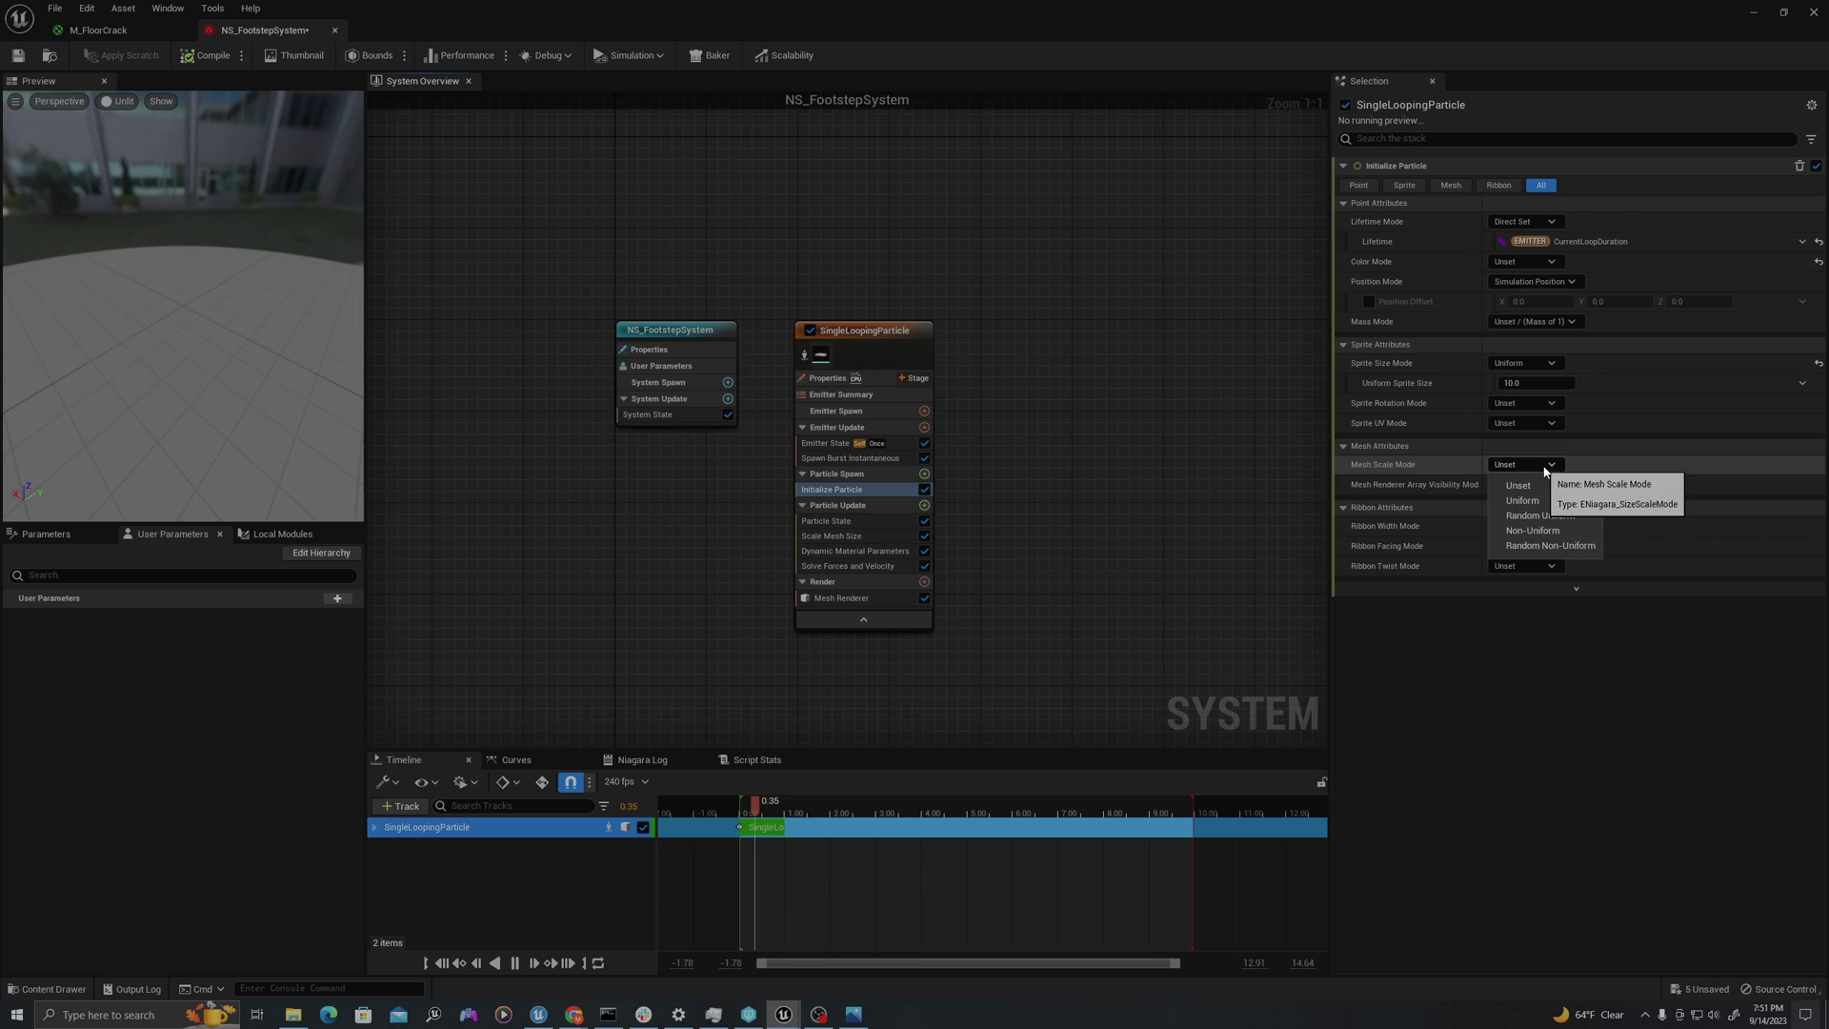
{"action": "left_click", "coordinate": [1533, 502]}
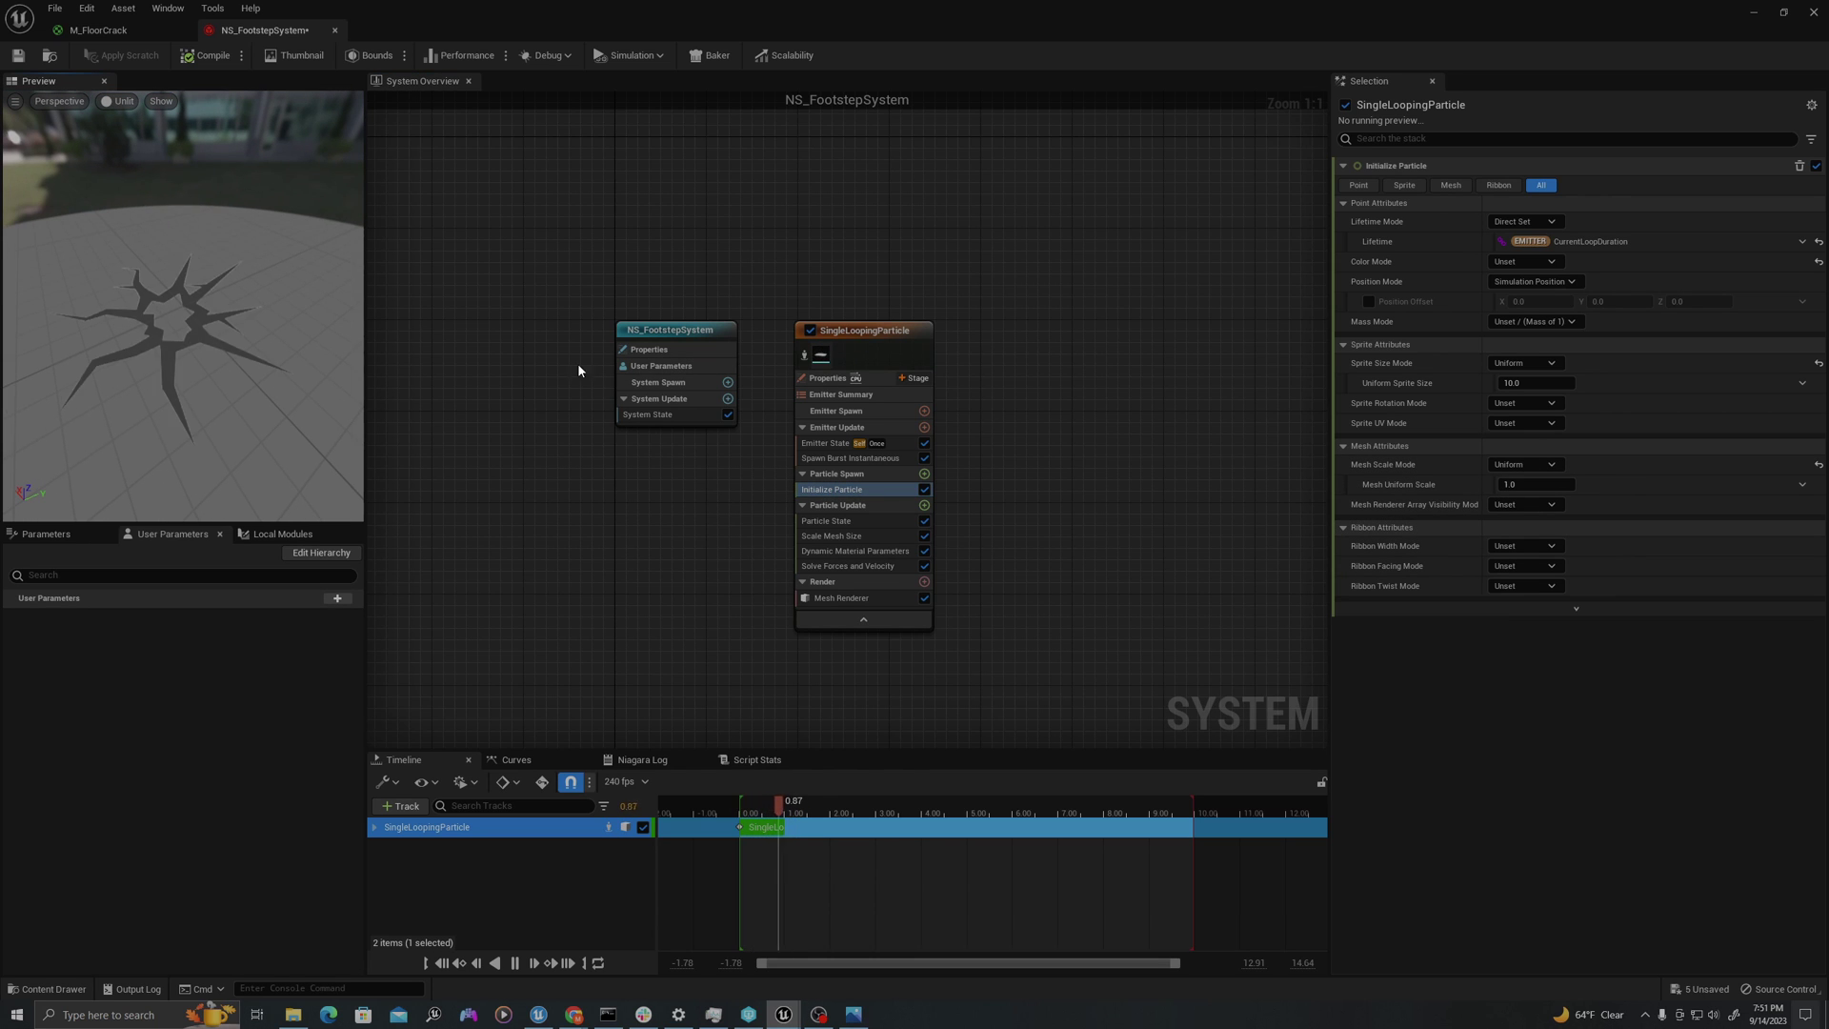
- Set Scale Mesh Size's Scale Factor to Vector from Float, with the float from a curve
{"action": "left_click", "coordinate": [820, 536]}
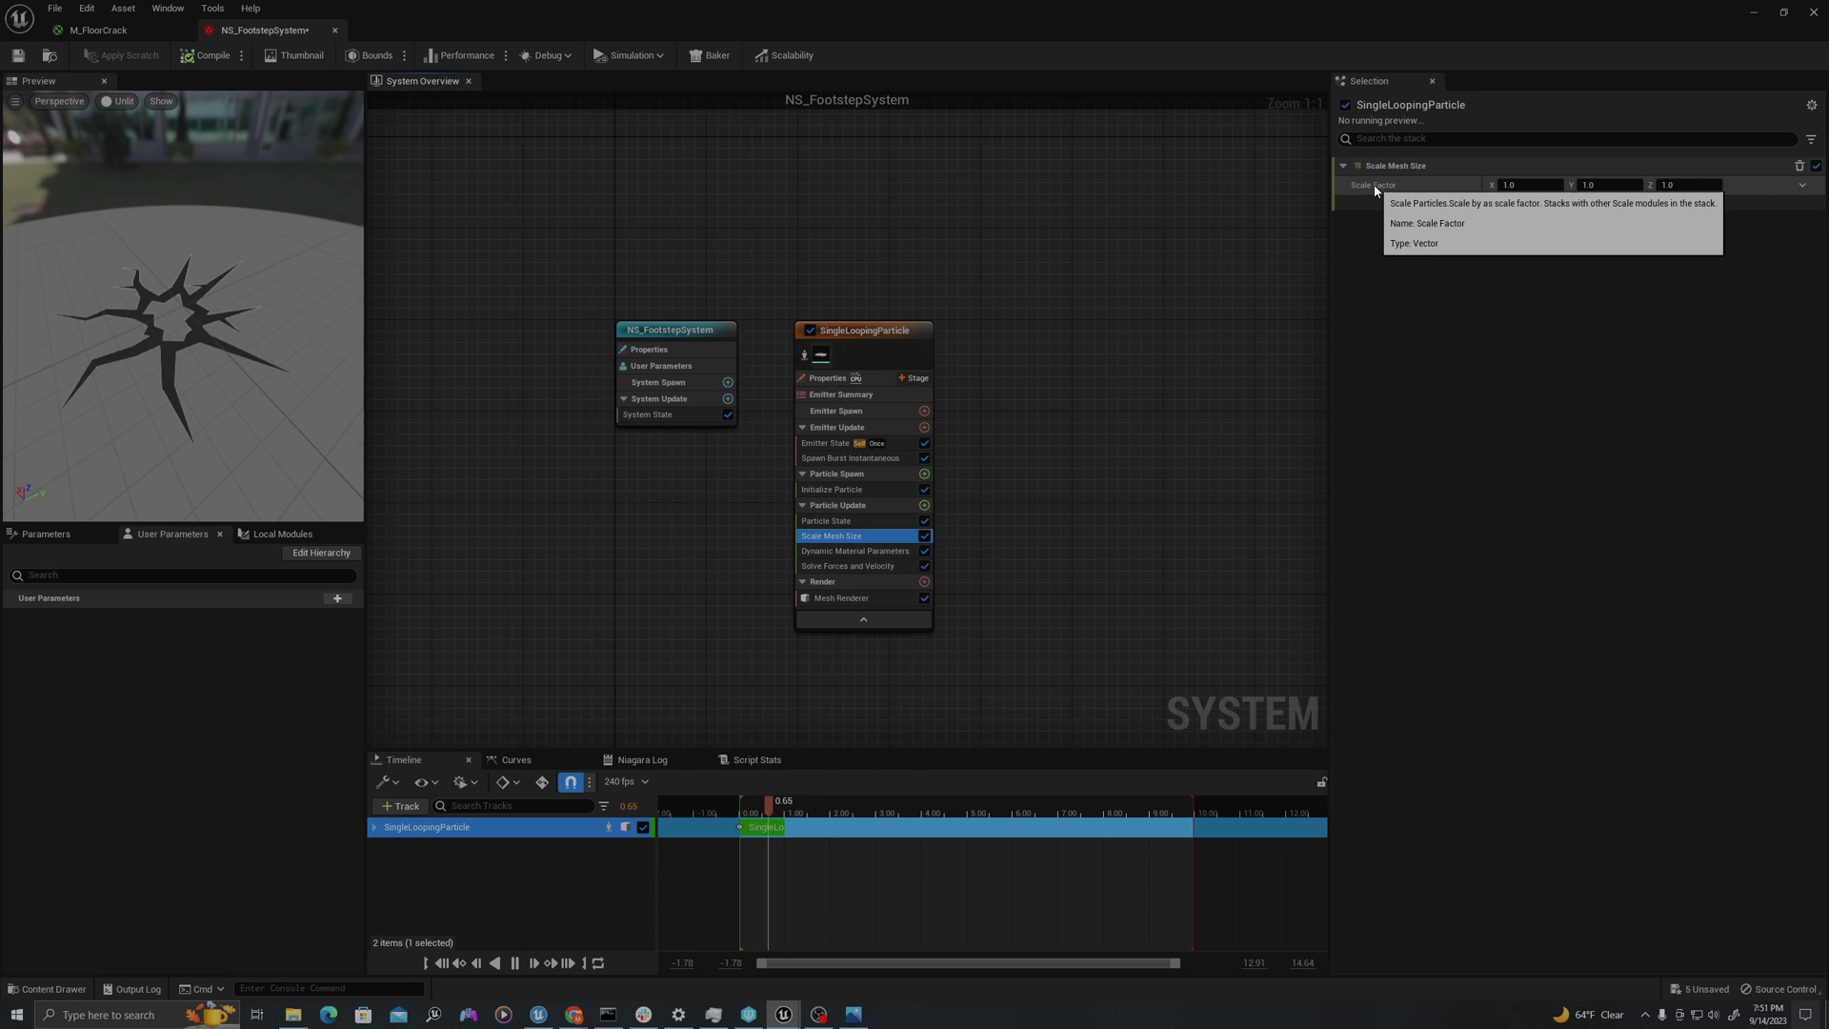
{"action": "left_click", "coordinate": [1803, 186]}
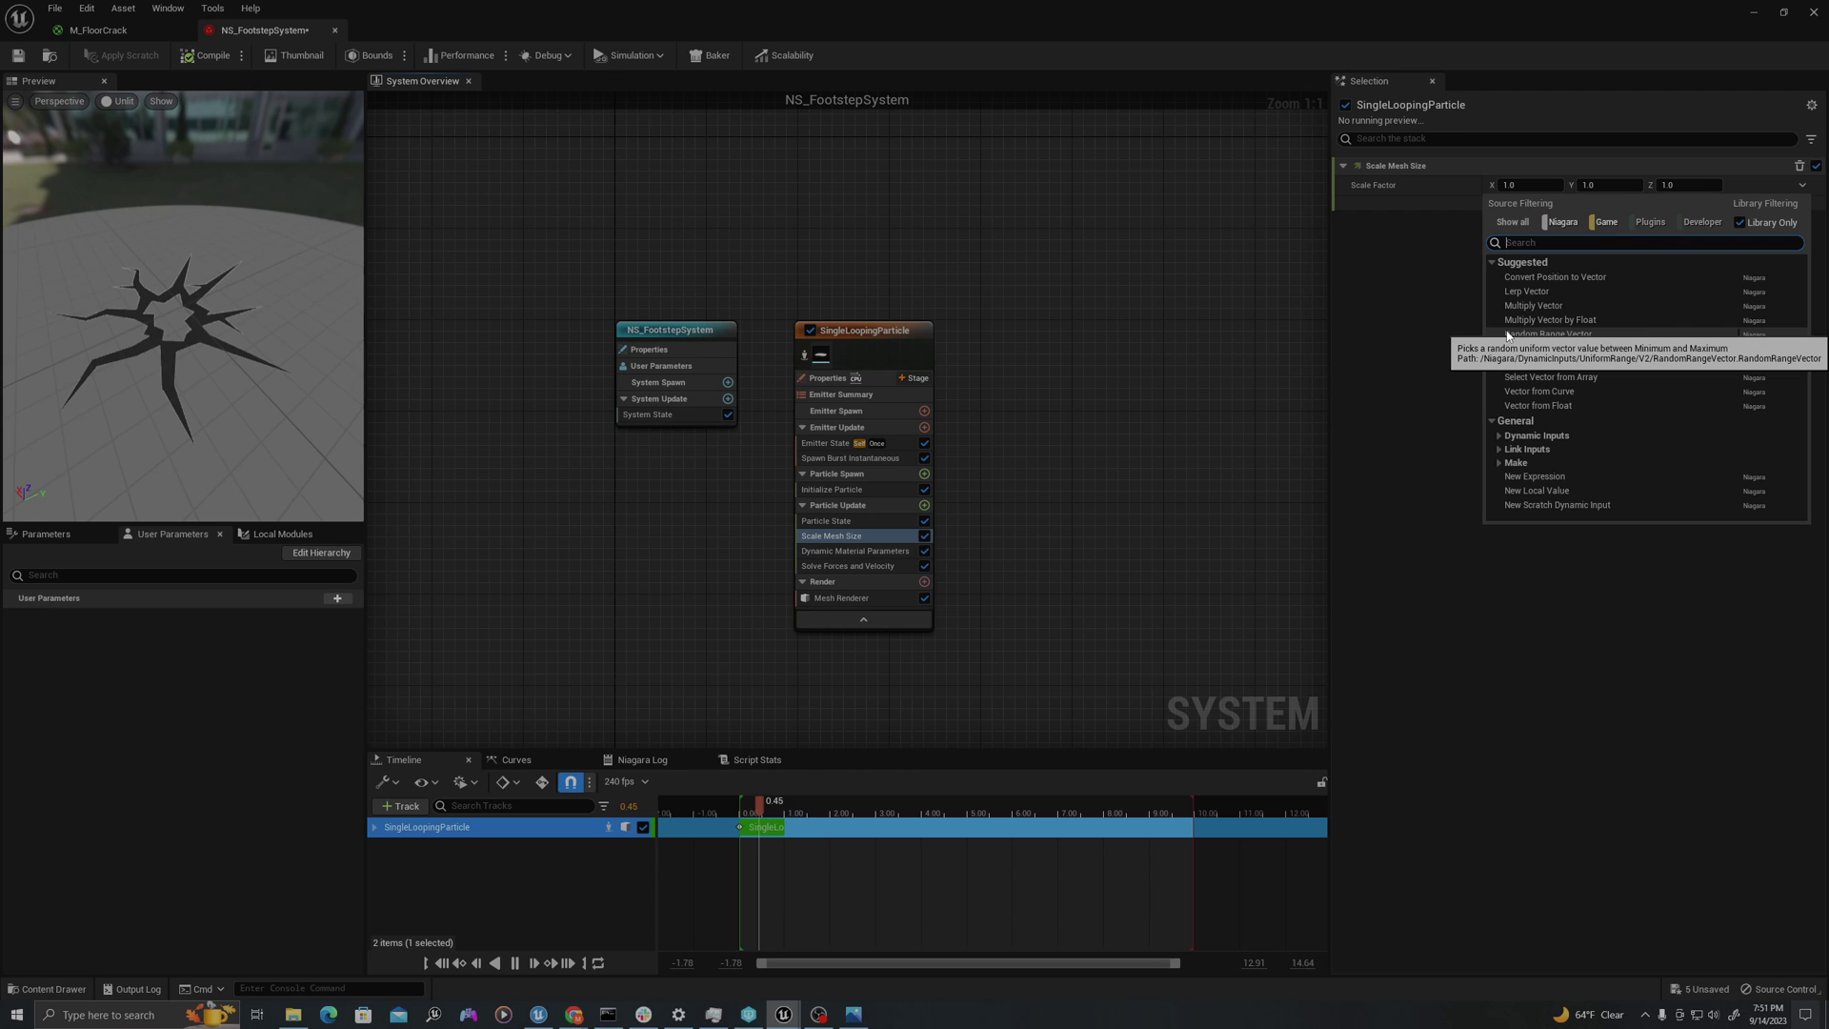
{"action": "type", "text": "float"}
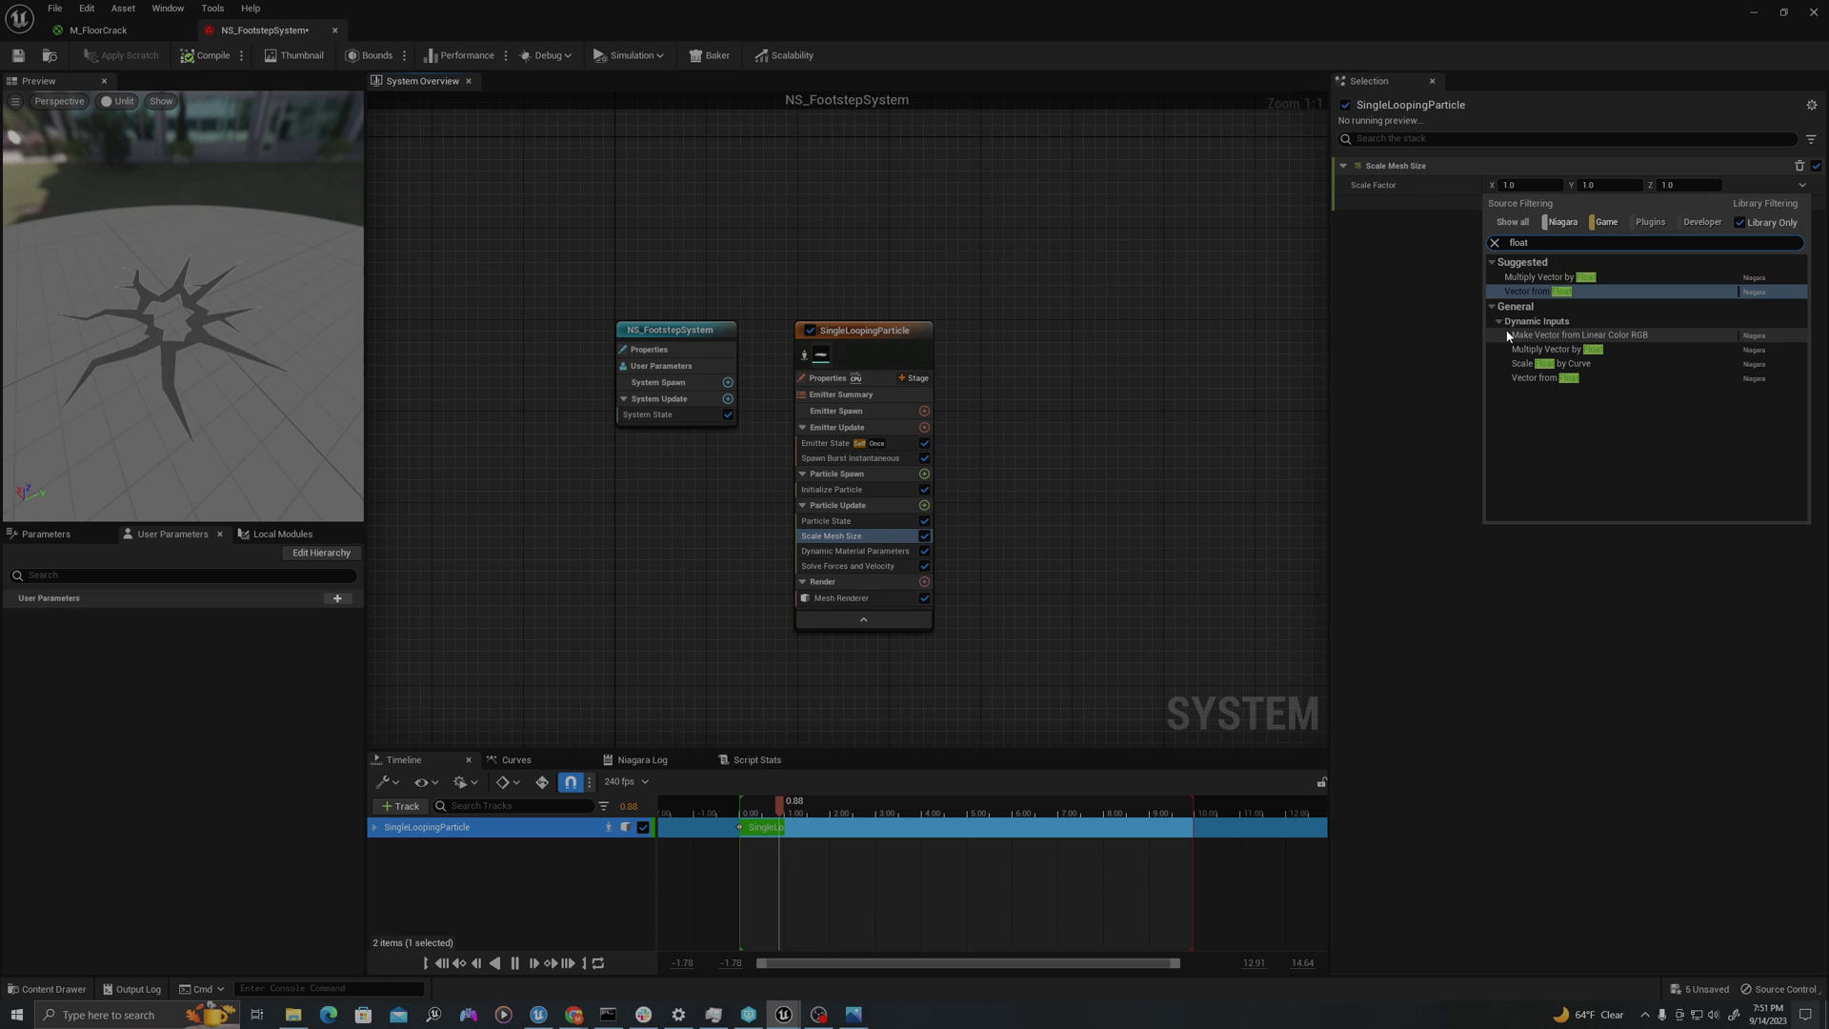
{"action": "key", "text": "Return"}
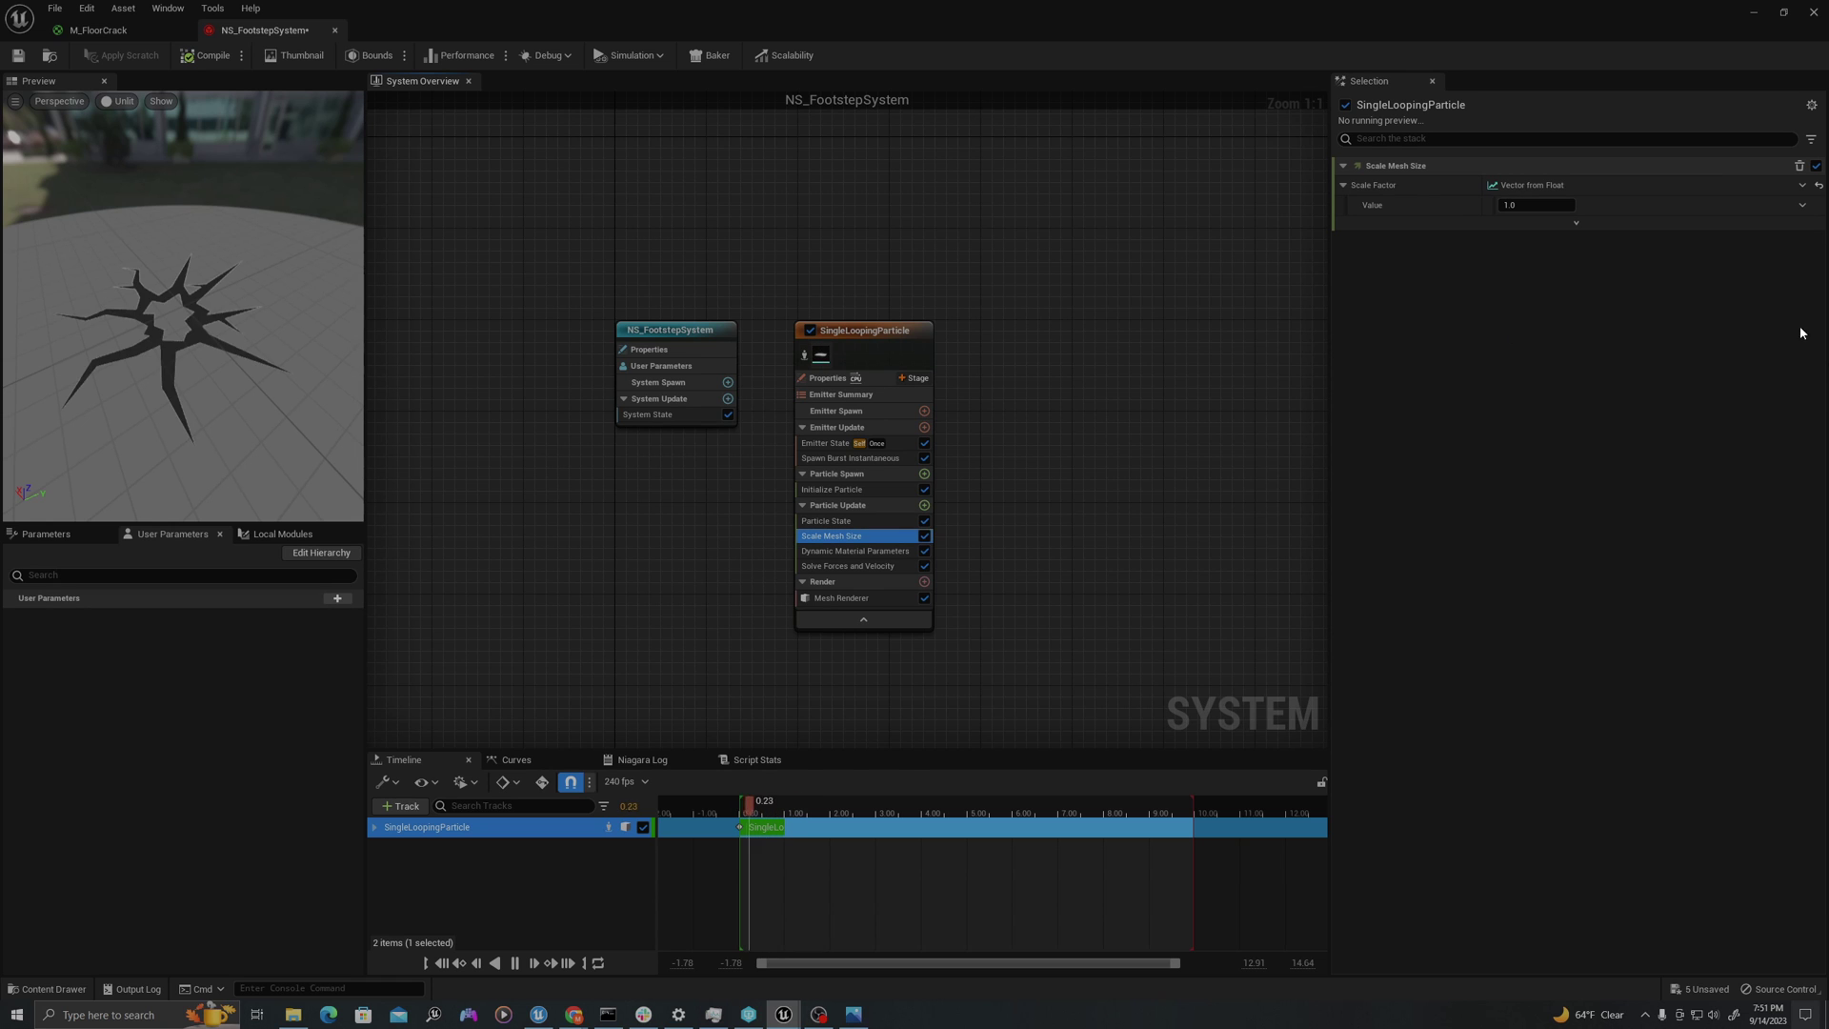
{"action": "left_click", "coordinate": [1801, 205]}
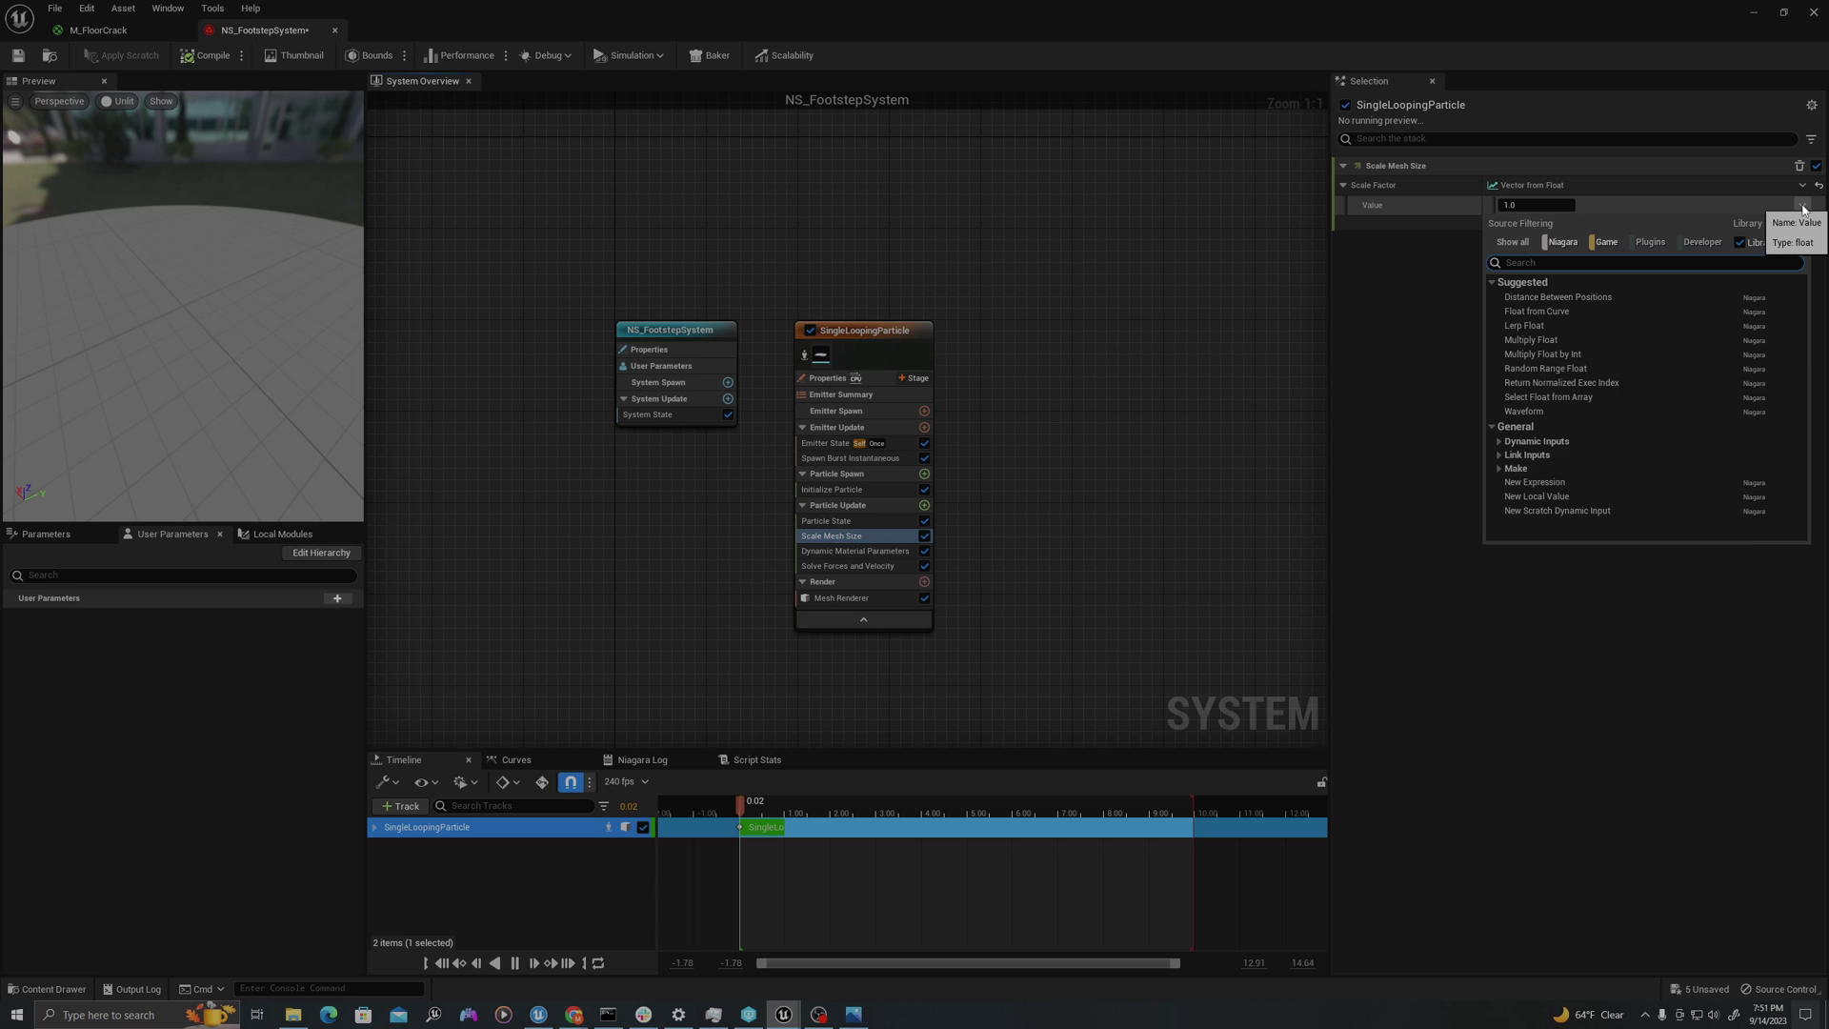
{"action": "type", "text": "float from cur"}
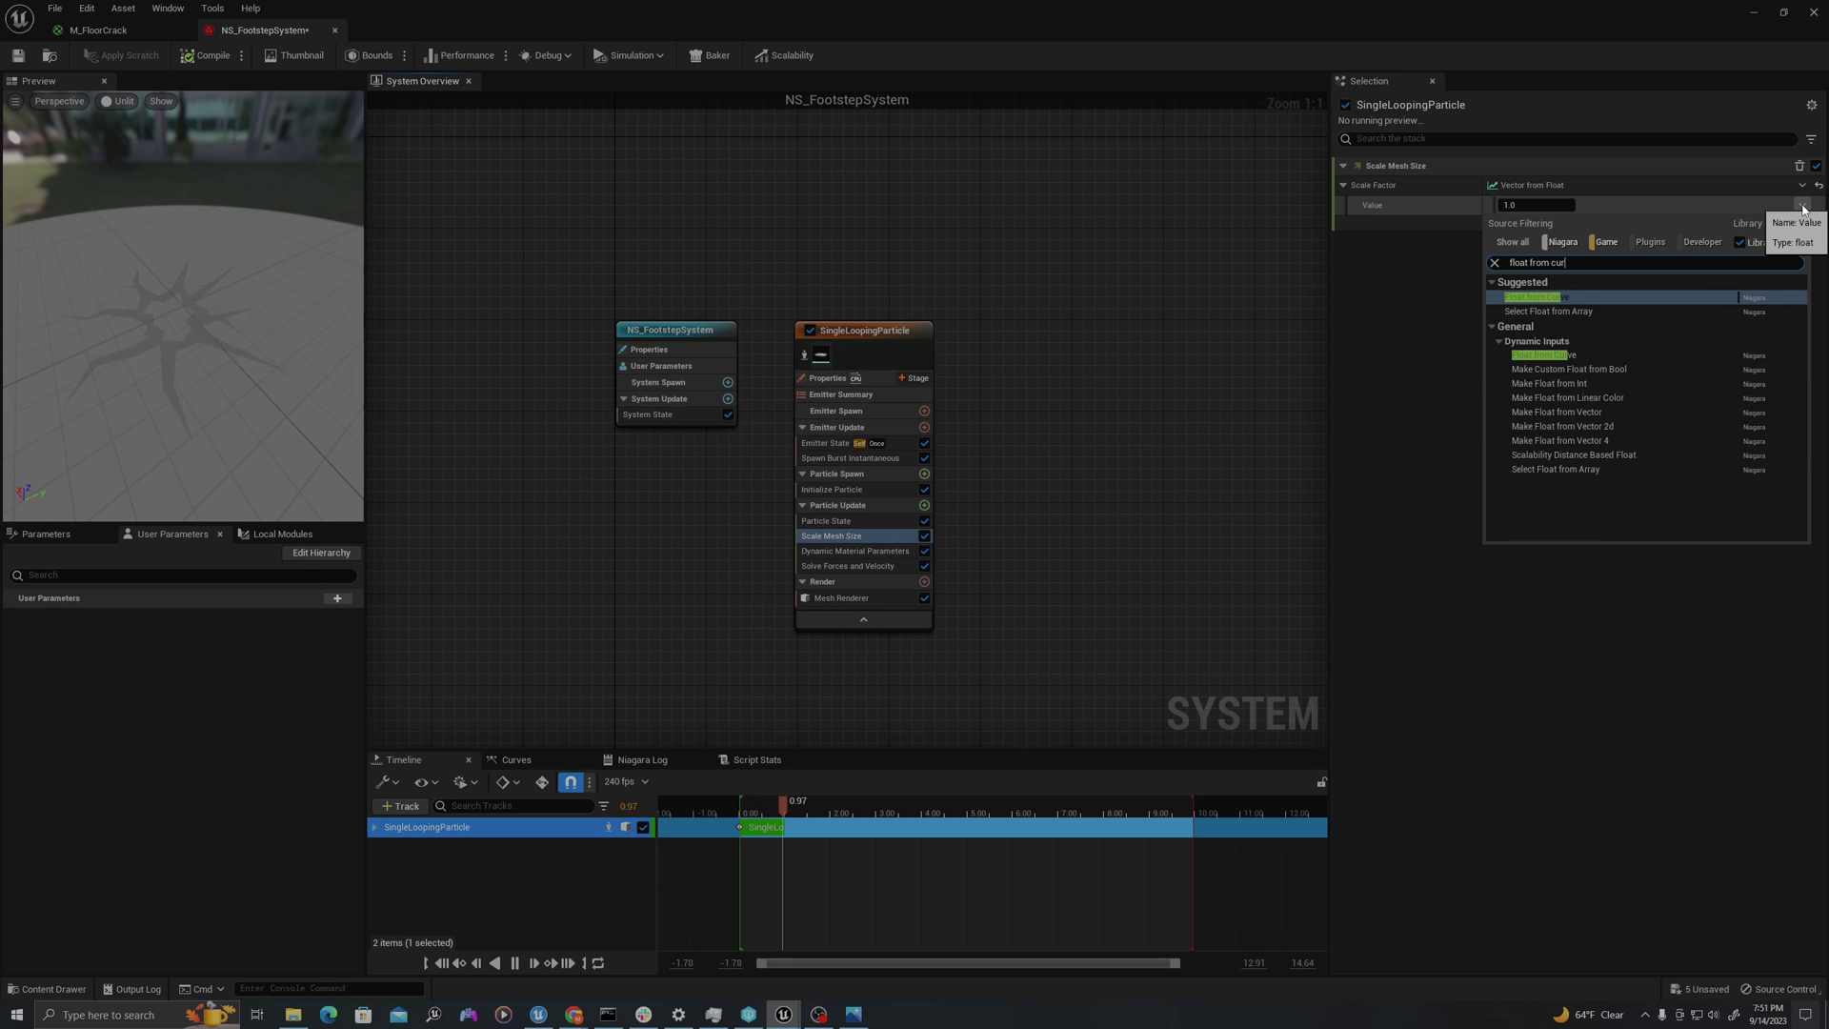
{"action": "key", "text": "Return"}
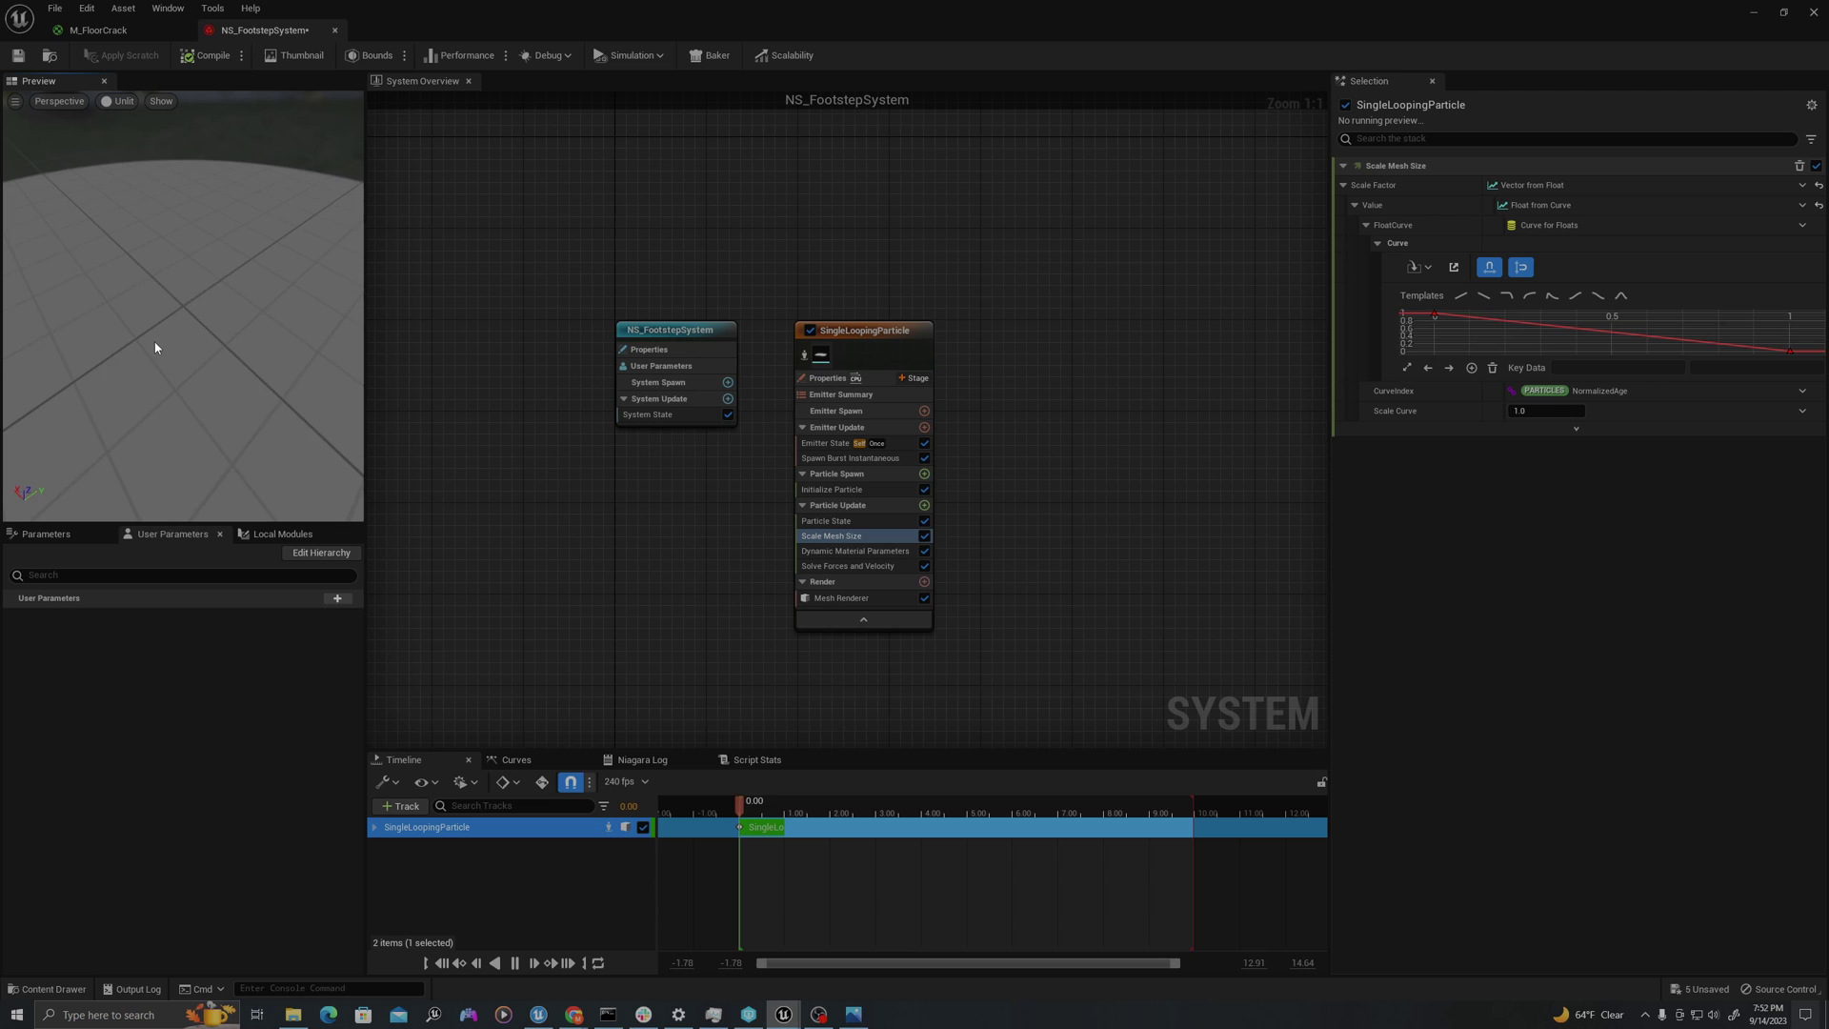
- Apply the flat-then-drop scale curve, set its final key to 0.8, and compile
{"action": "left_click", "coordinate": [1507, 297]}
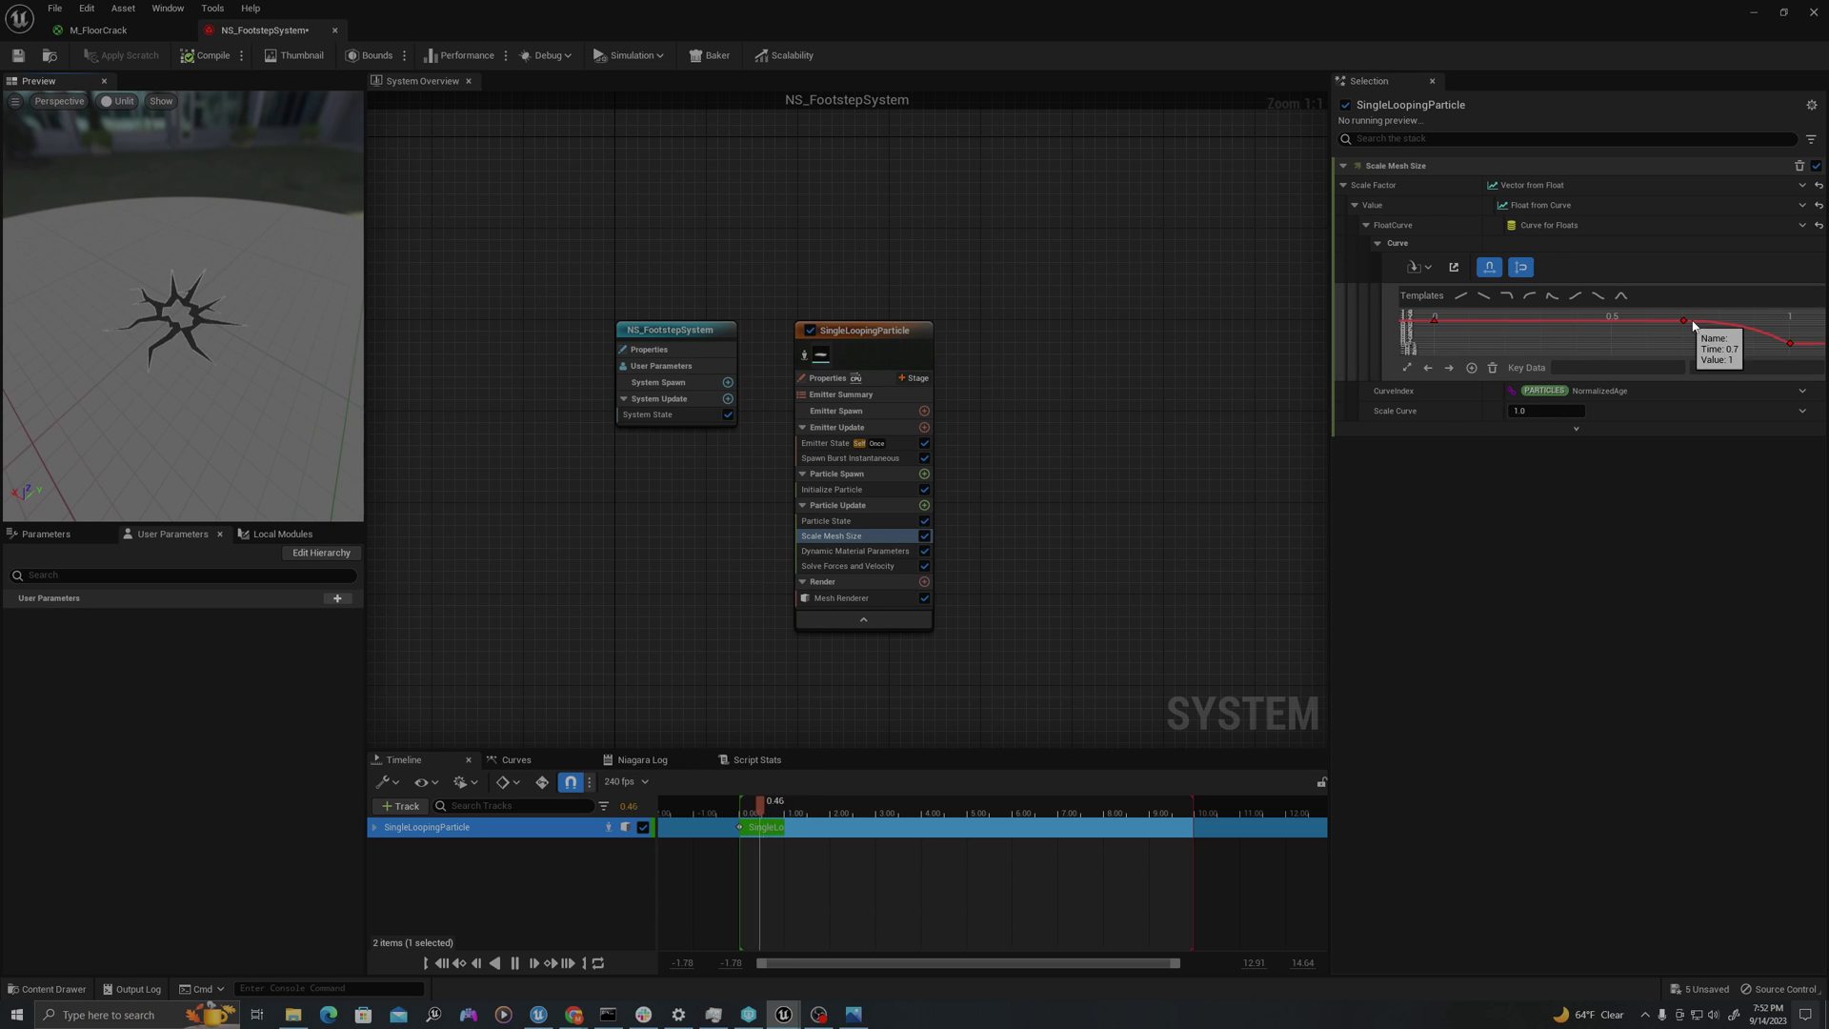
{"action": "left_click", "coordinate": [1791, 342]}
{"action": "mouse_move", "coordinate": [1794, 342]}
{"action": "left_mouse_down"}
{"action": "mouse_move", "coordinate": [1750, 319]}
{"action": "mouse_move", "coordinate": [1748, 348]}
{"action": "mouse_move", "coordinate": [1789, 333]}
{"action": "left_mouse_up"}
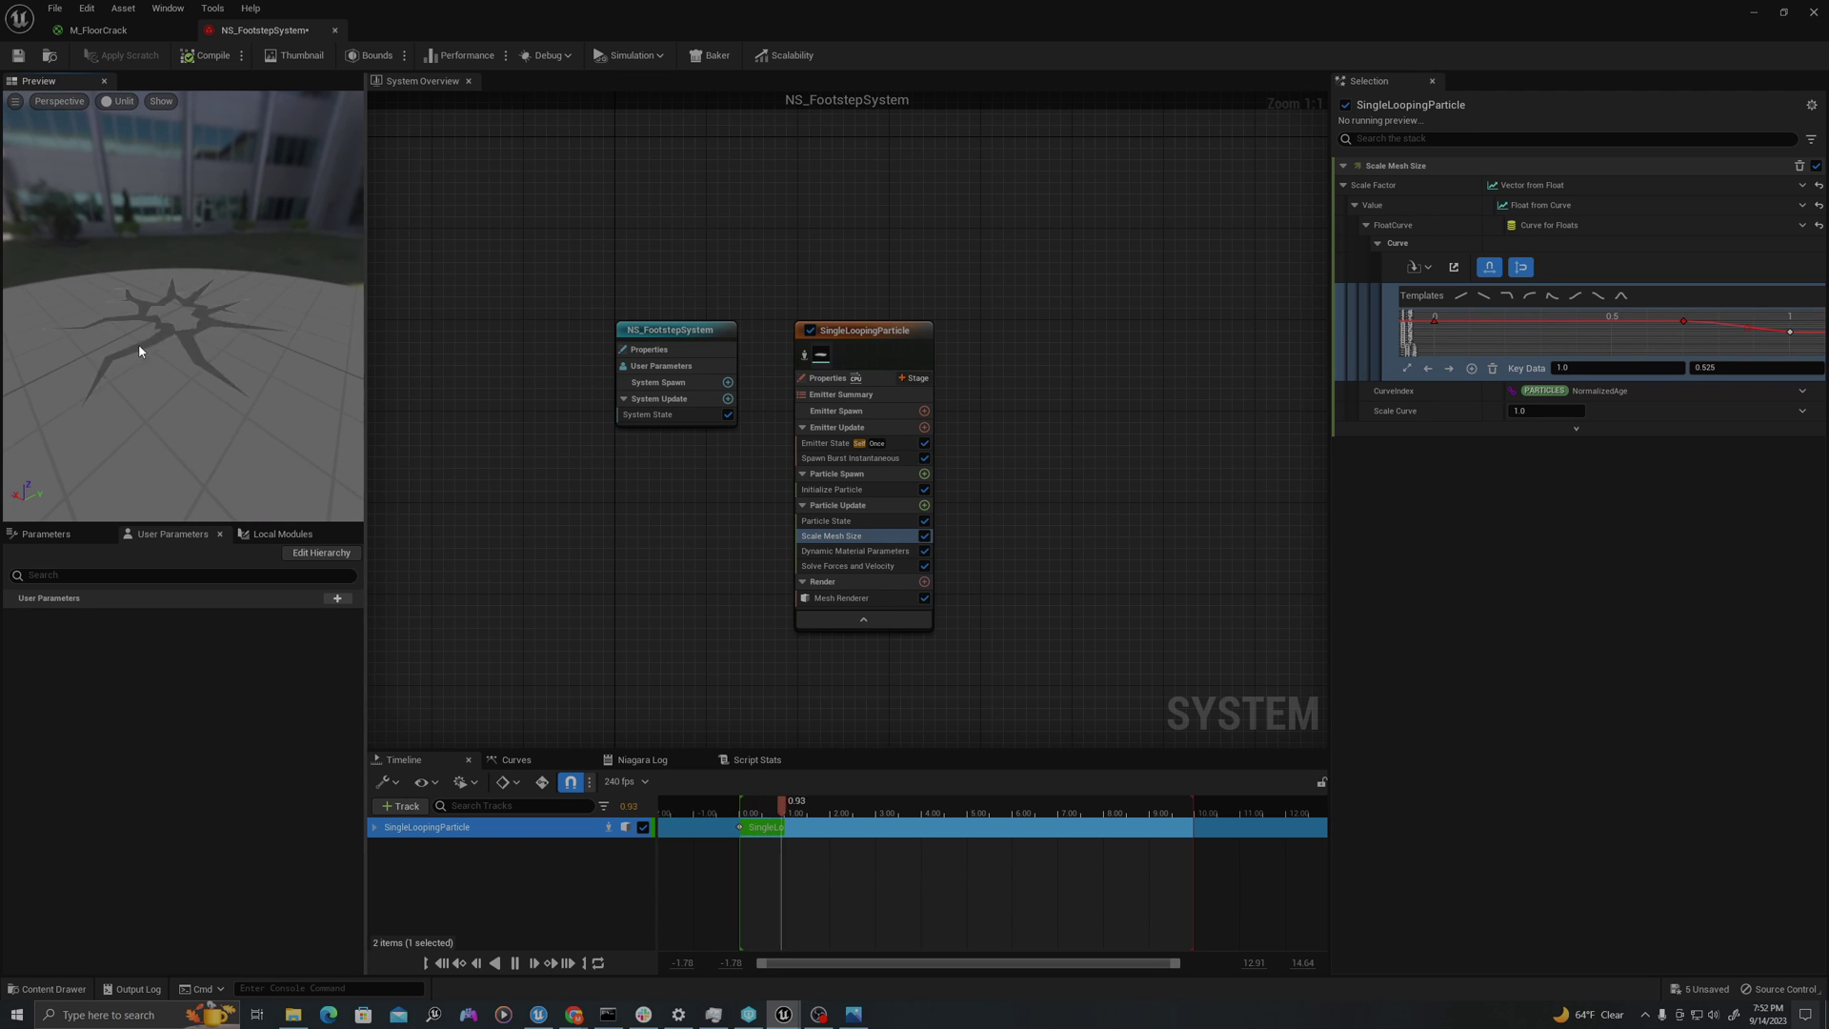
{"action": "mouse_move", "coordinate": [180, 314]}
{"action": "left_mouse_down"}
{"action": "mouse_move", "coordinate": [229, 286]}
{"action": "mouse_move", "coordinate": [164, 319]}
{"action": "left_mouse_up"}
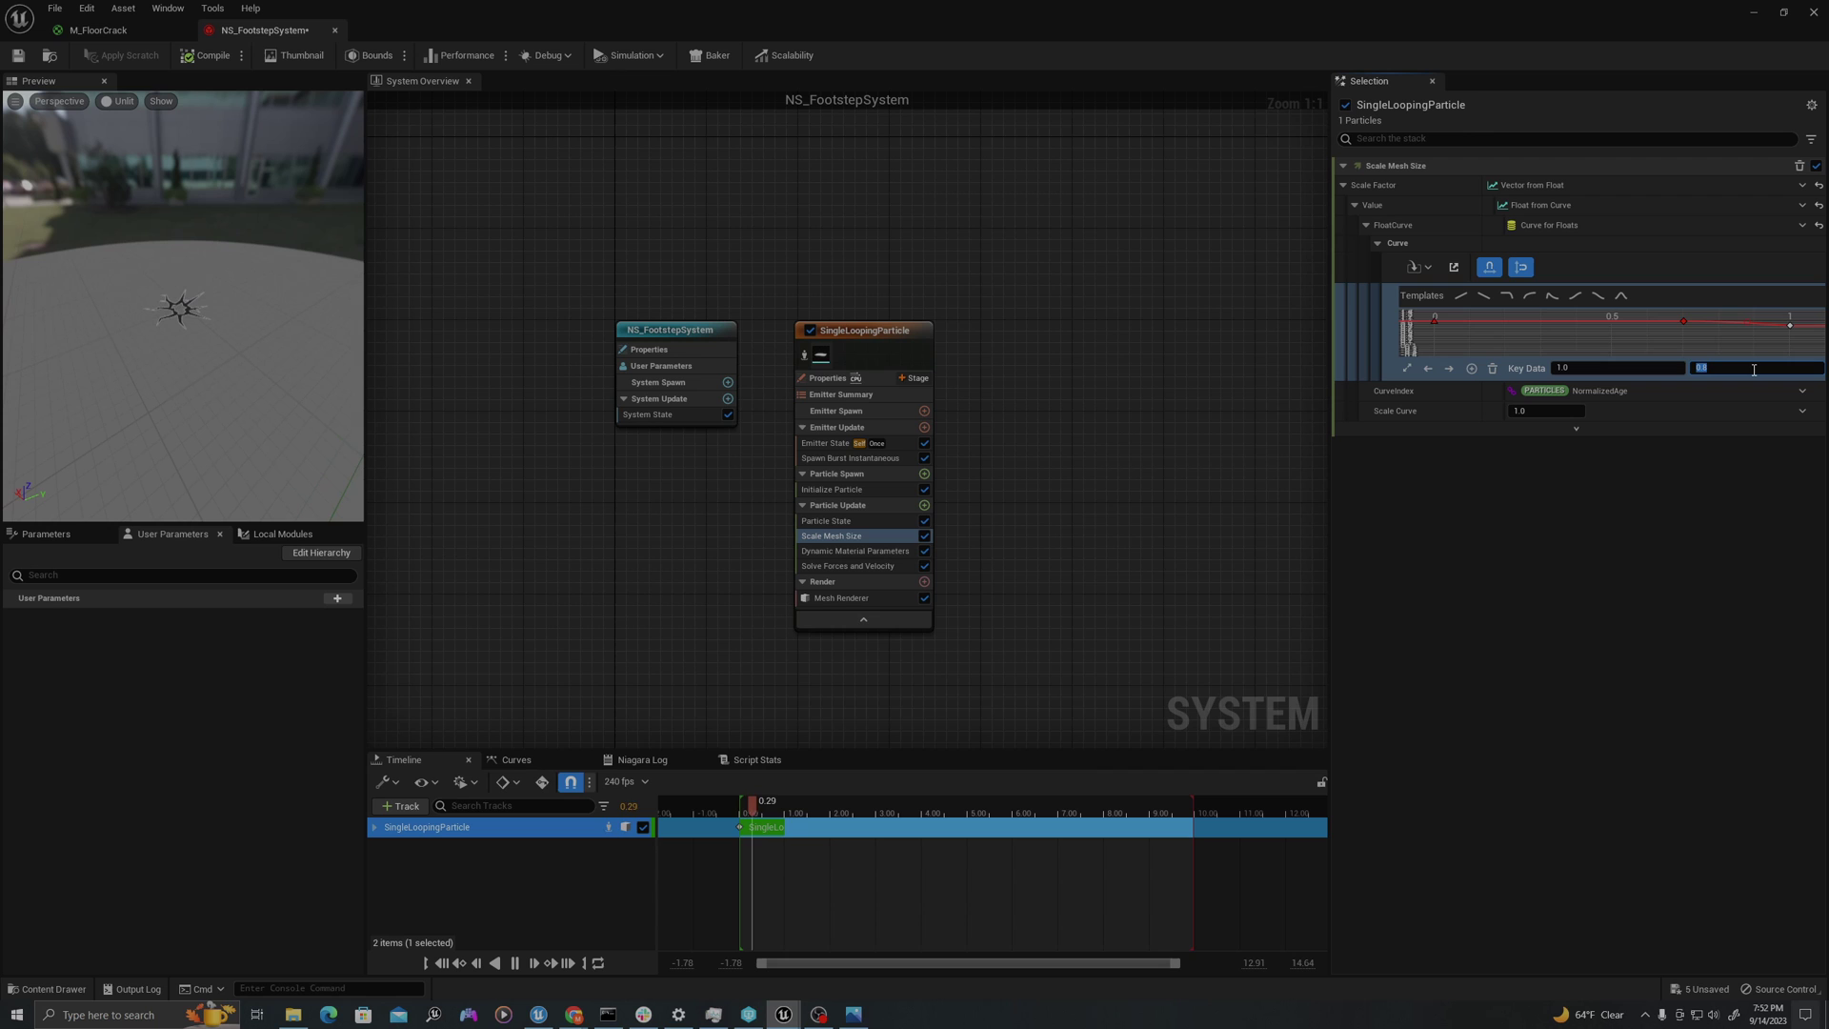
{"action": "left_click_drag", "start_coordinate": [185, 315], "coordinate": [194, 314]}
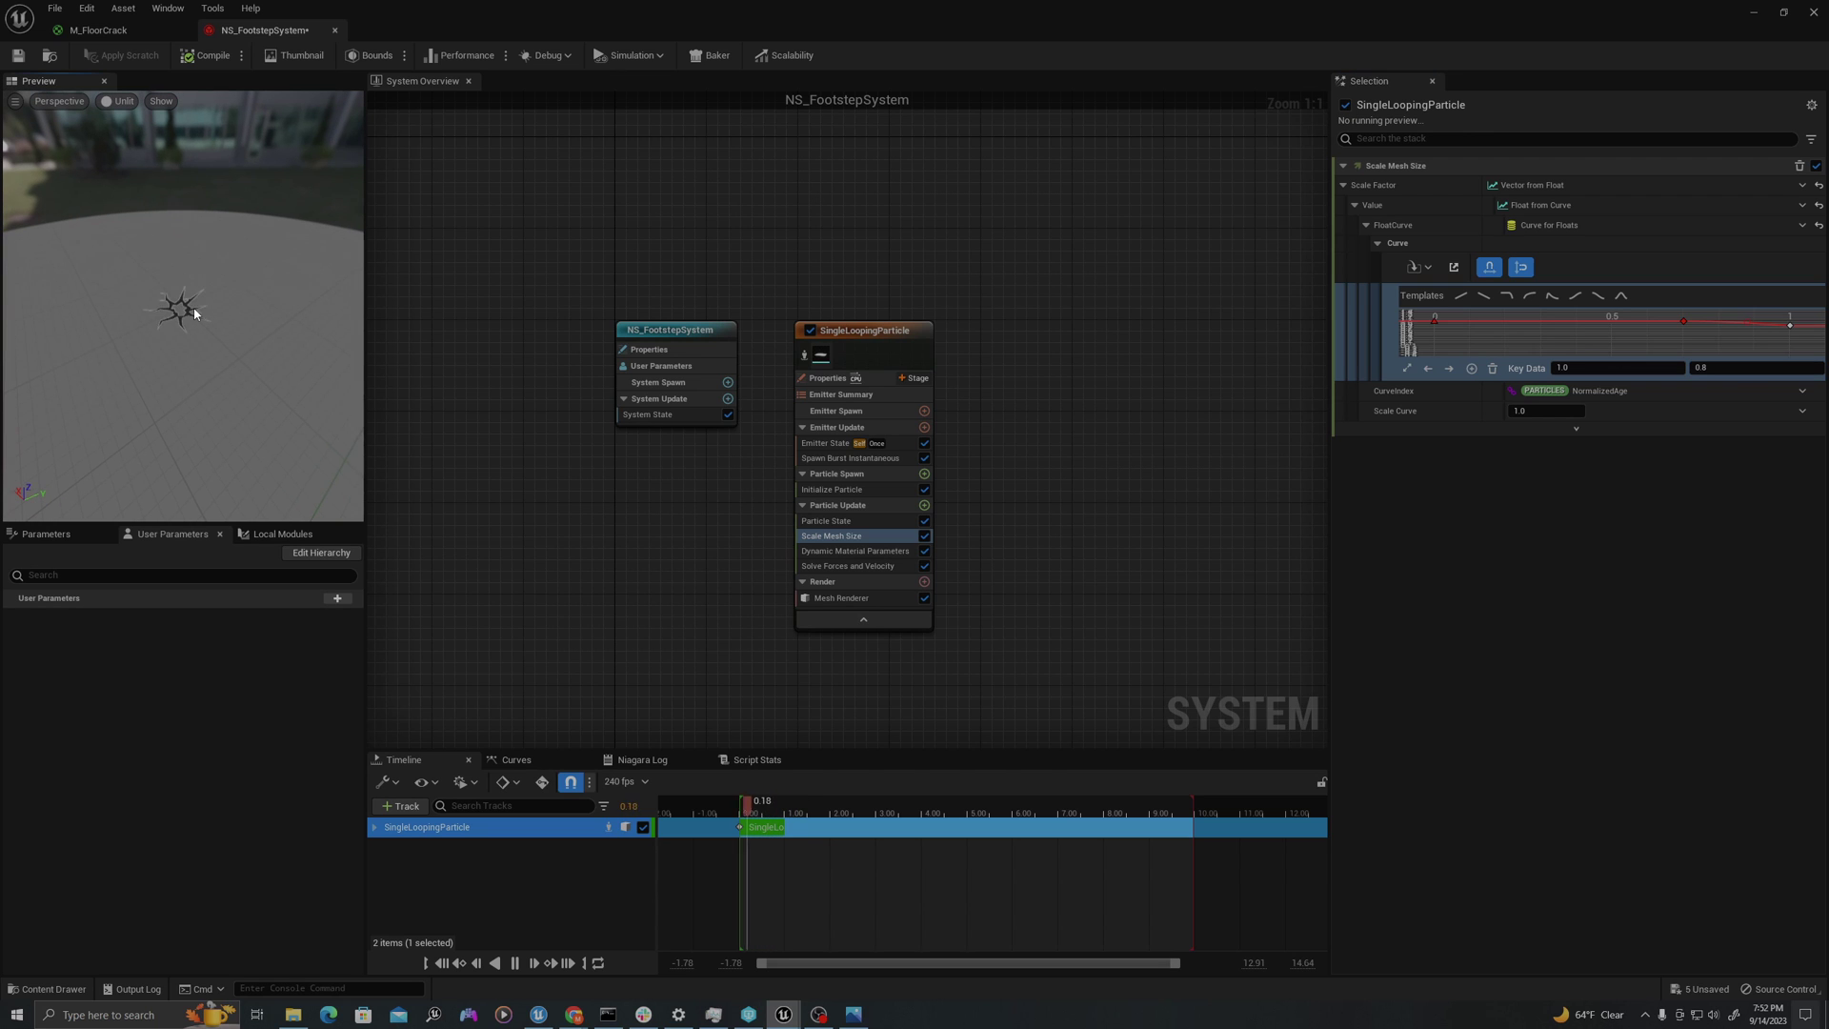
{"action": "left_click", "coordinate": [208, 58]}
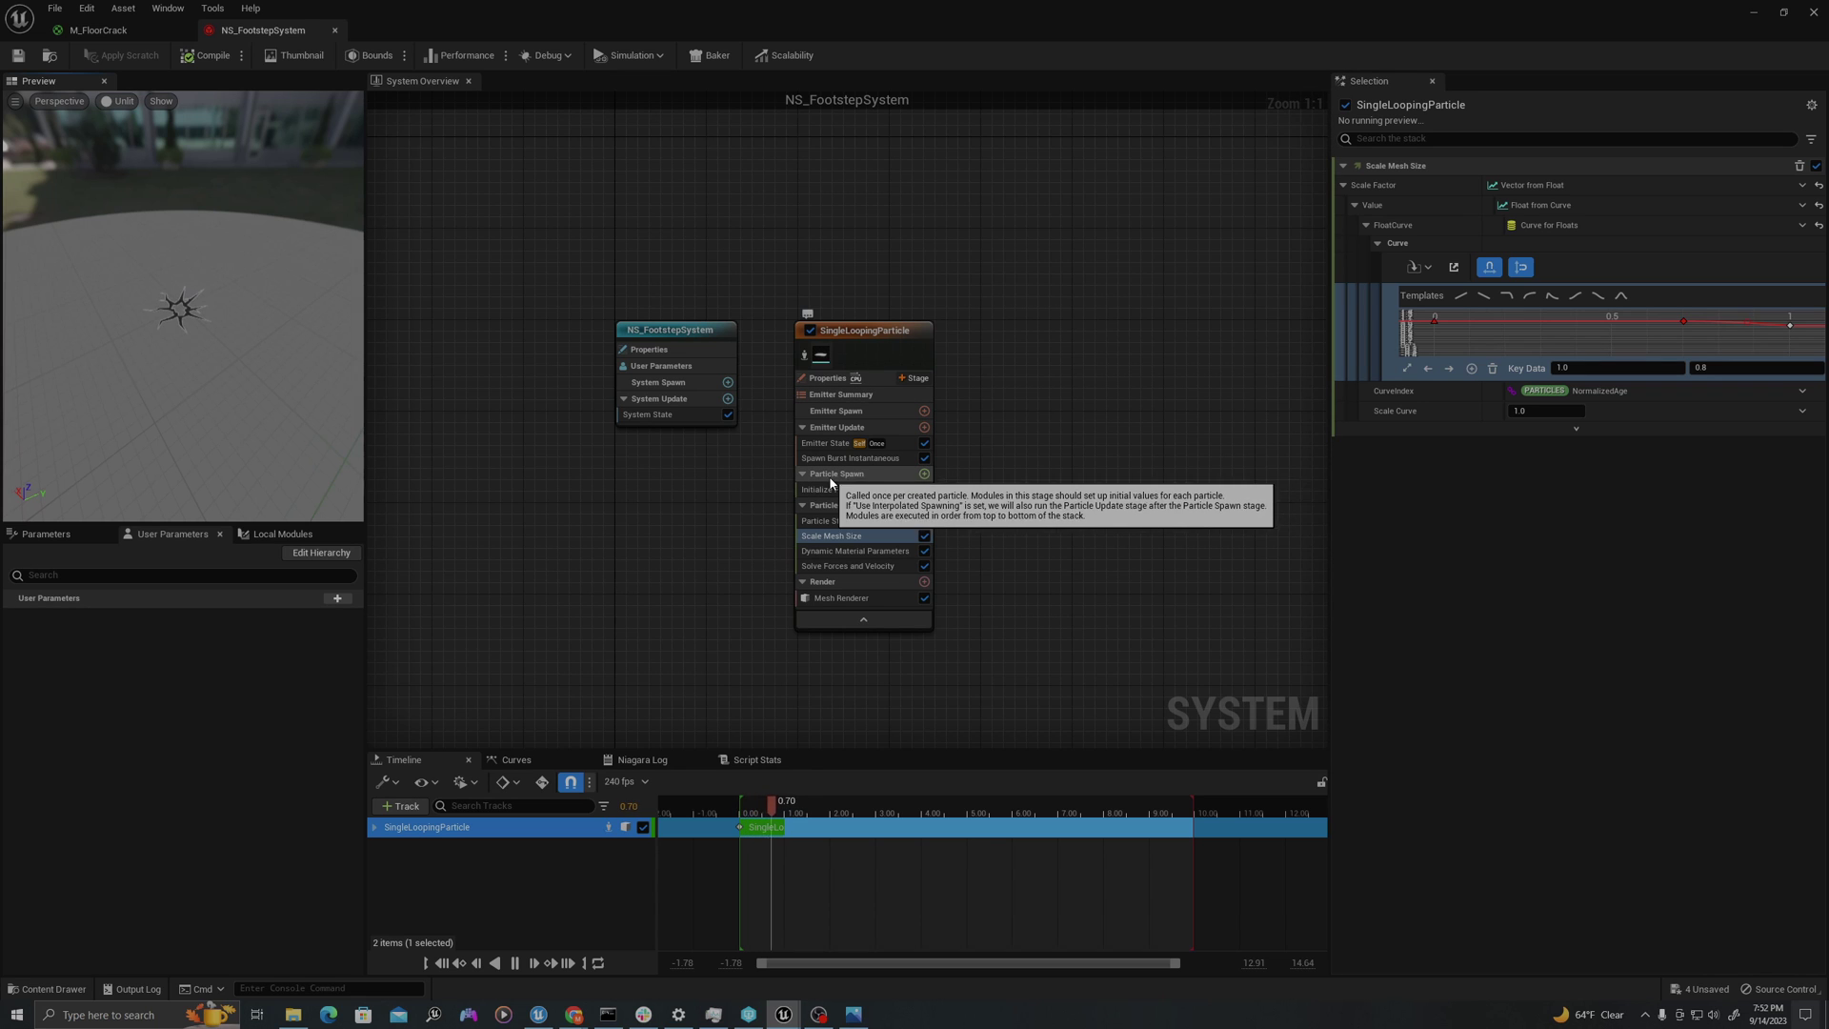
- Add Initial Mesh Orientation to Particle Spawn set to Orient to Vector 1,0,0, with Rotation enabled
{"action": "left_click", "coordinate": [924, 474]}
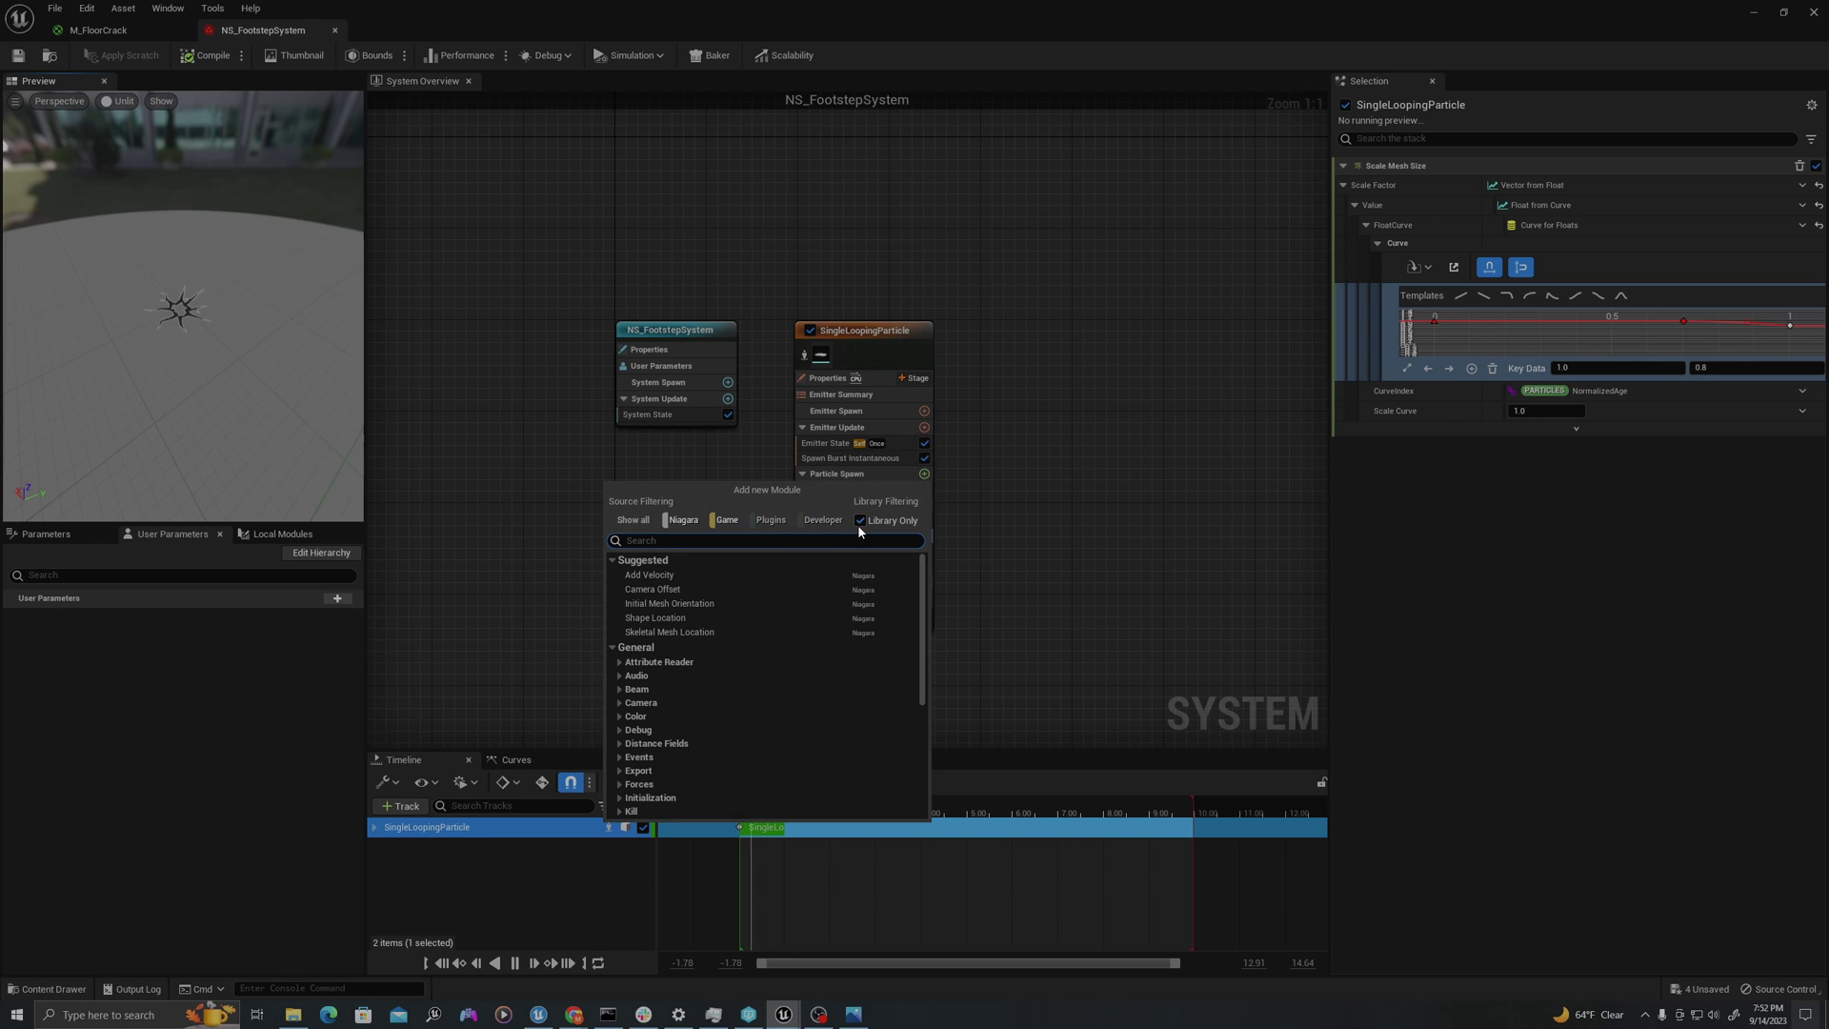
{"action": "left_click", "coordinate": [673, 604]}
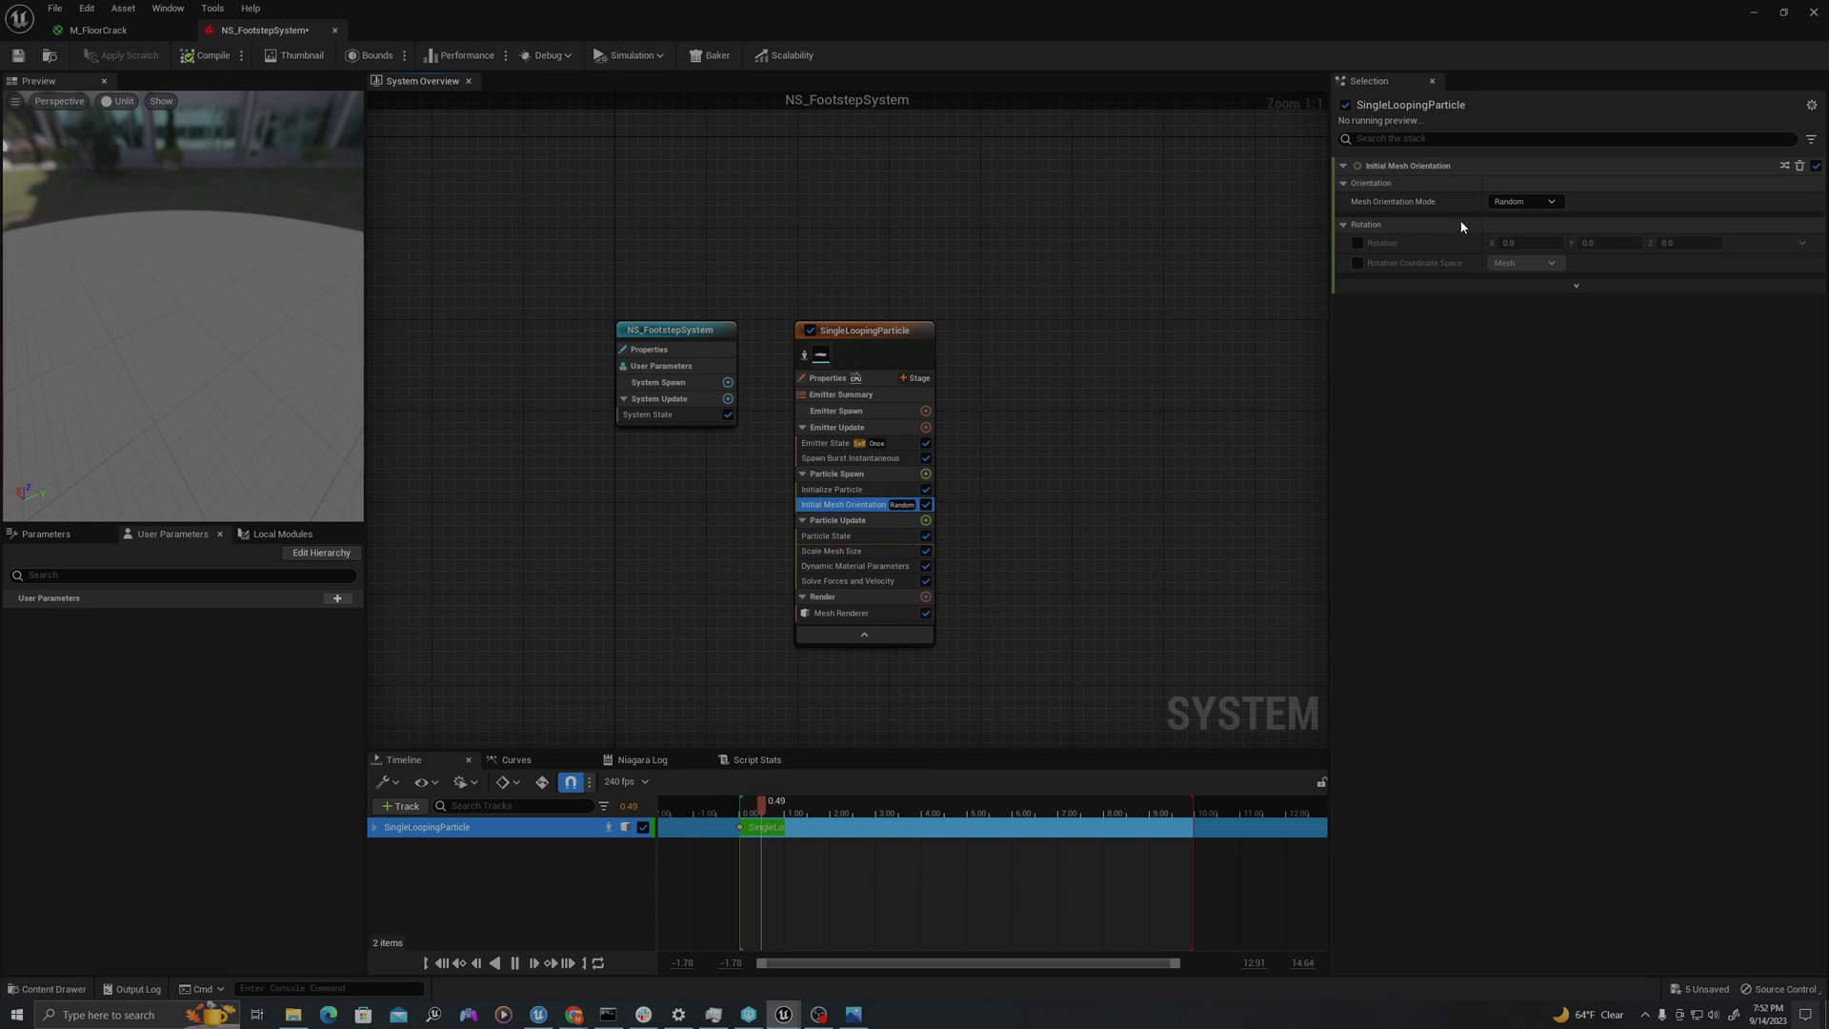
{"action": "left_click", "coordinate": [1522, 201]}
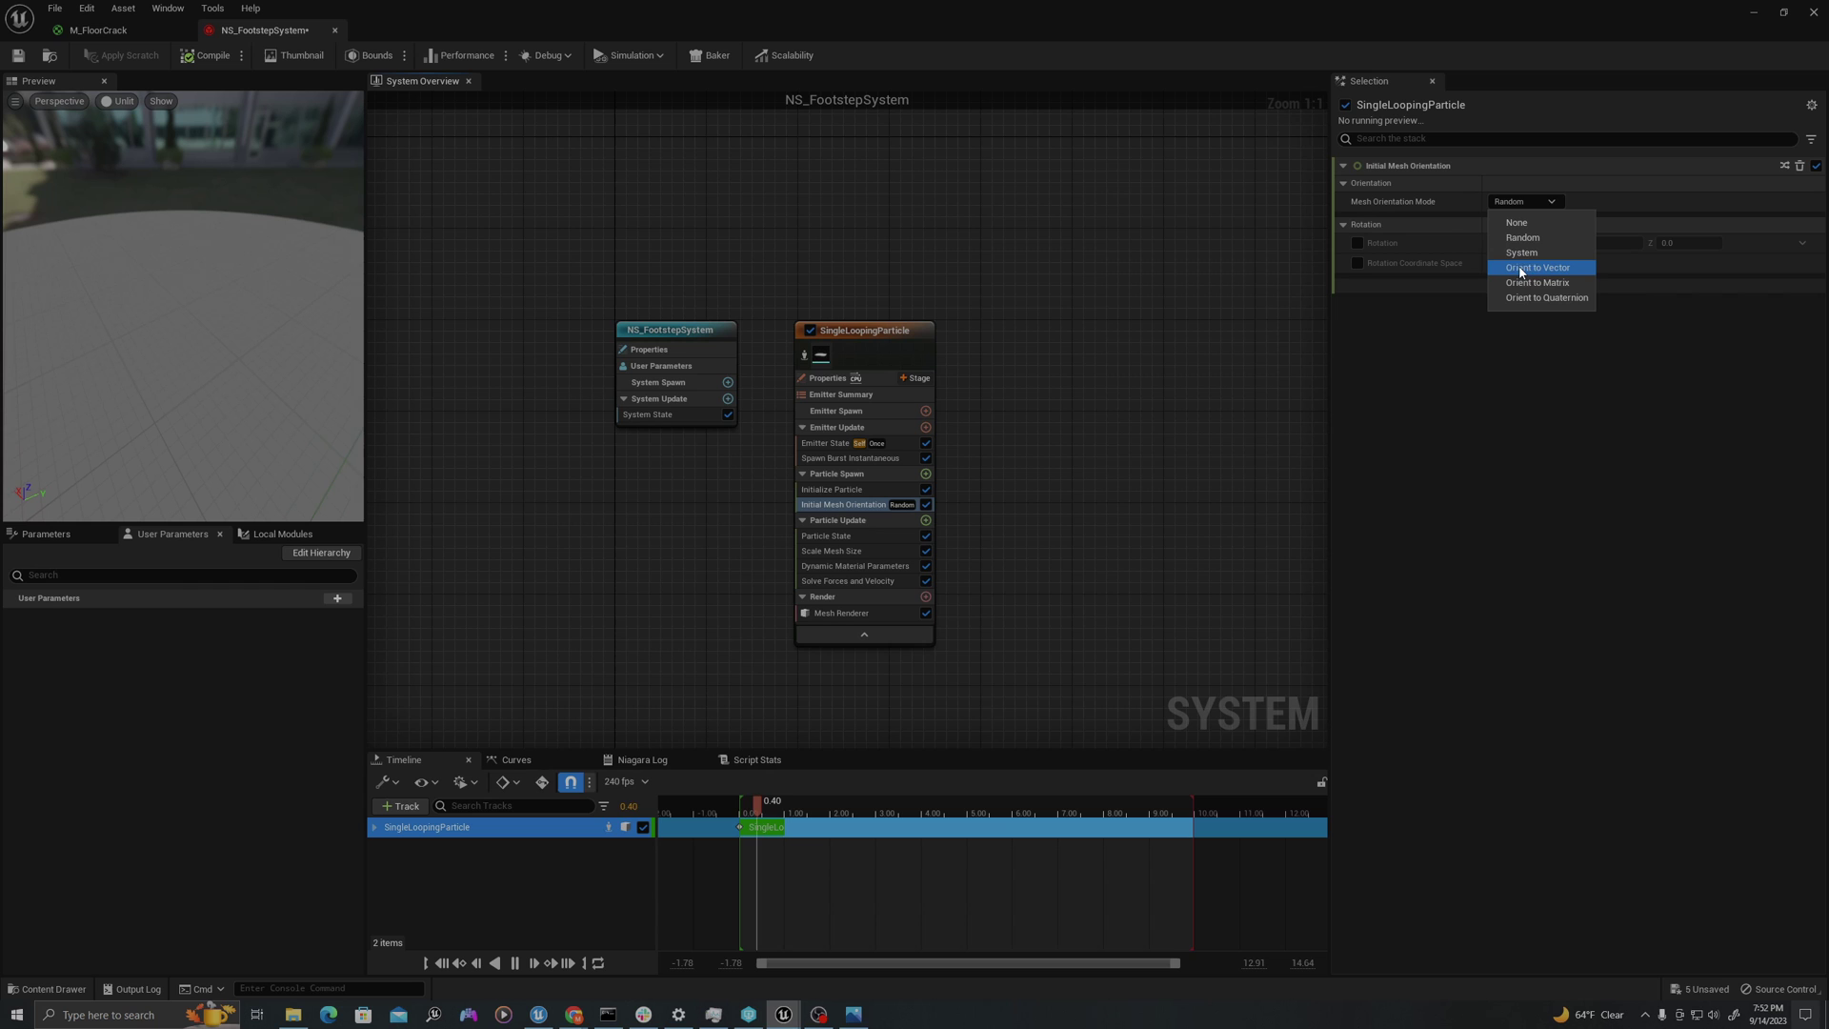
{"action": "left_click", "coordinate": [1545, 274]}
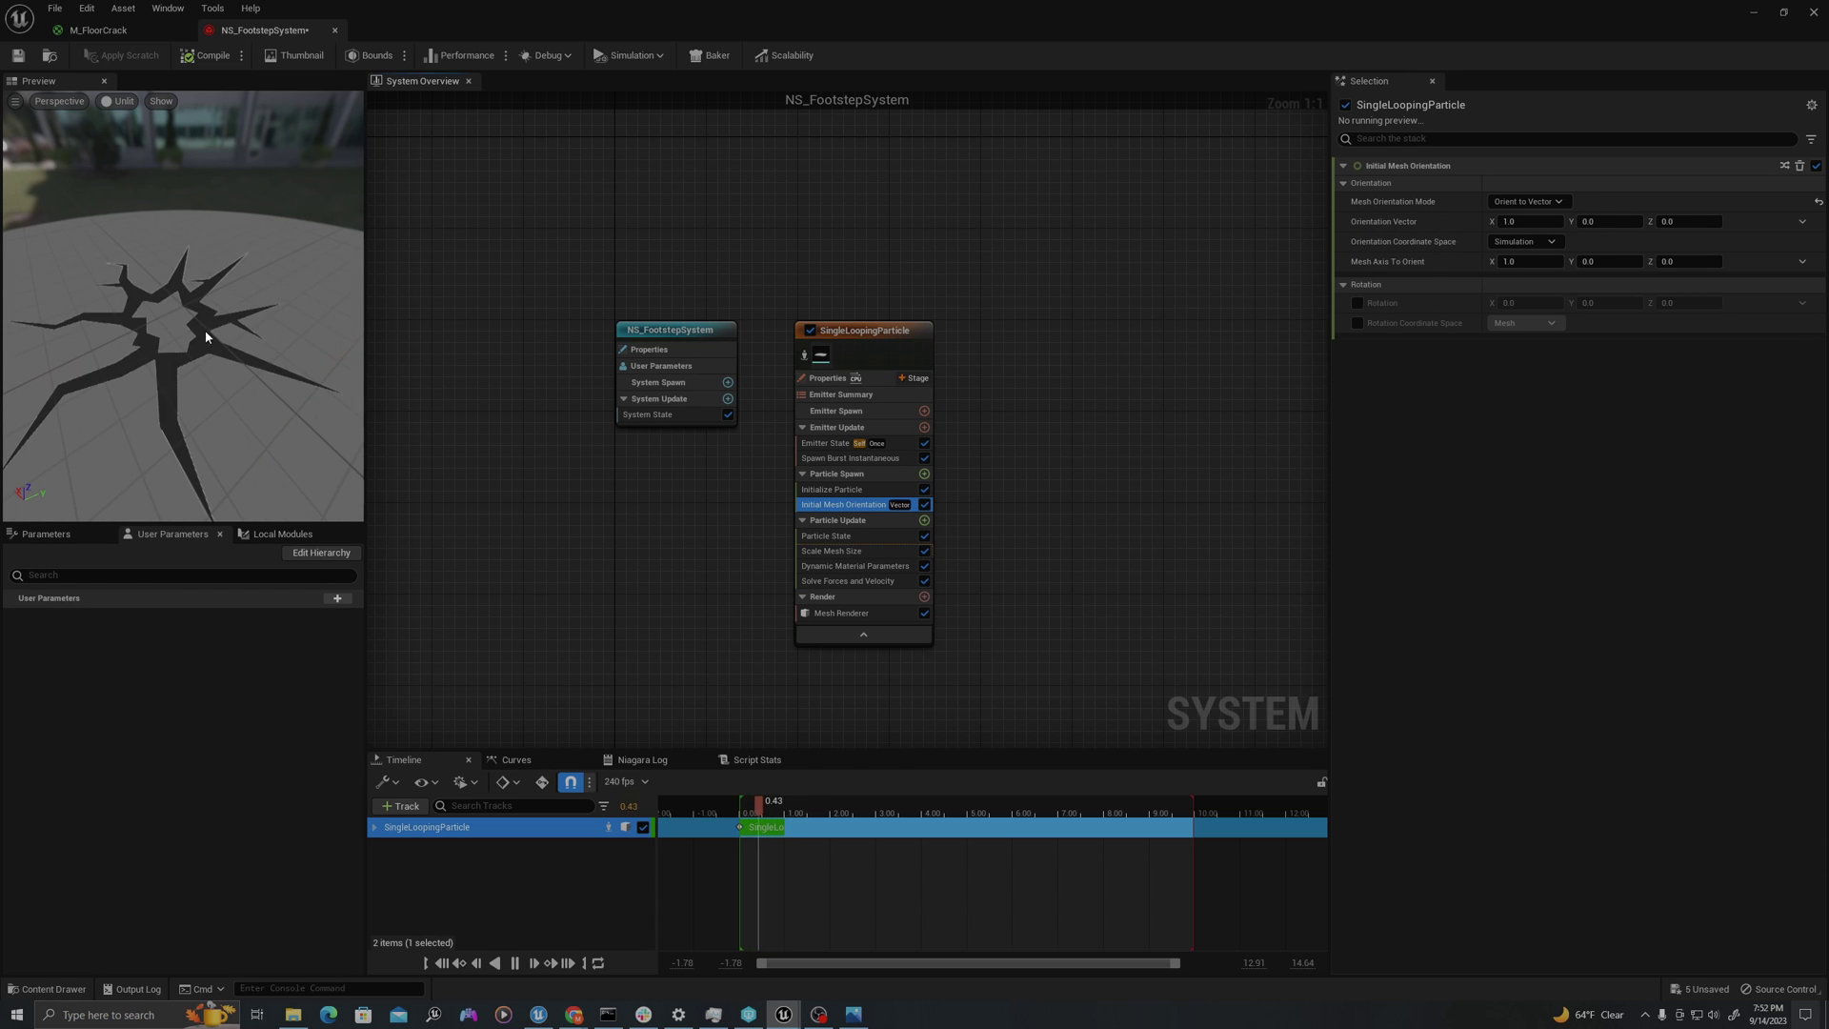
{"action": "left_click", "coordinate": [1358, 303]}
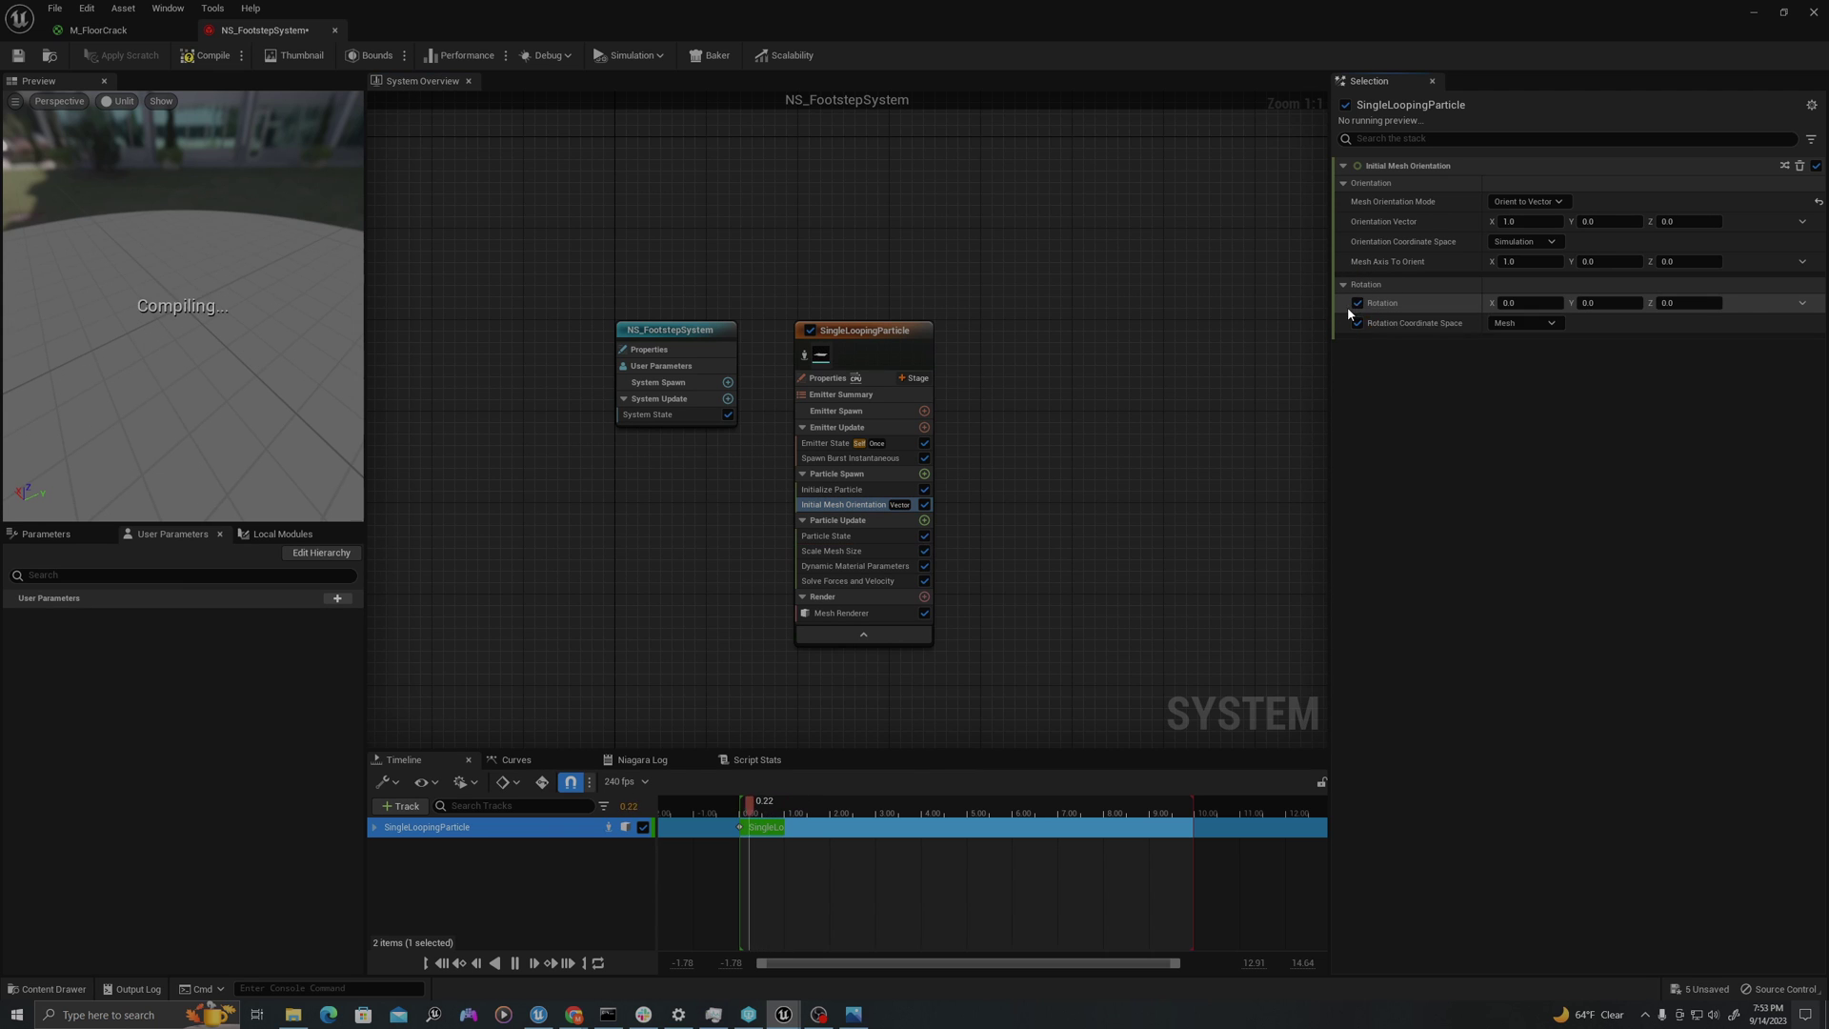
- Make Rotation a Random Range Vector with Maximum 0, 0, 360, and save NS_FootstepSystem
{"action": "left_click", "coordinate": [1801, 303]}
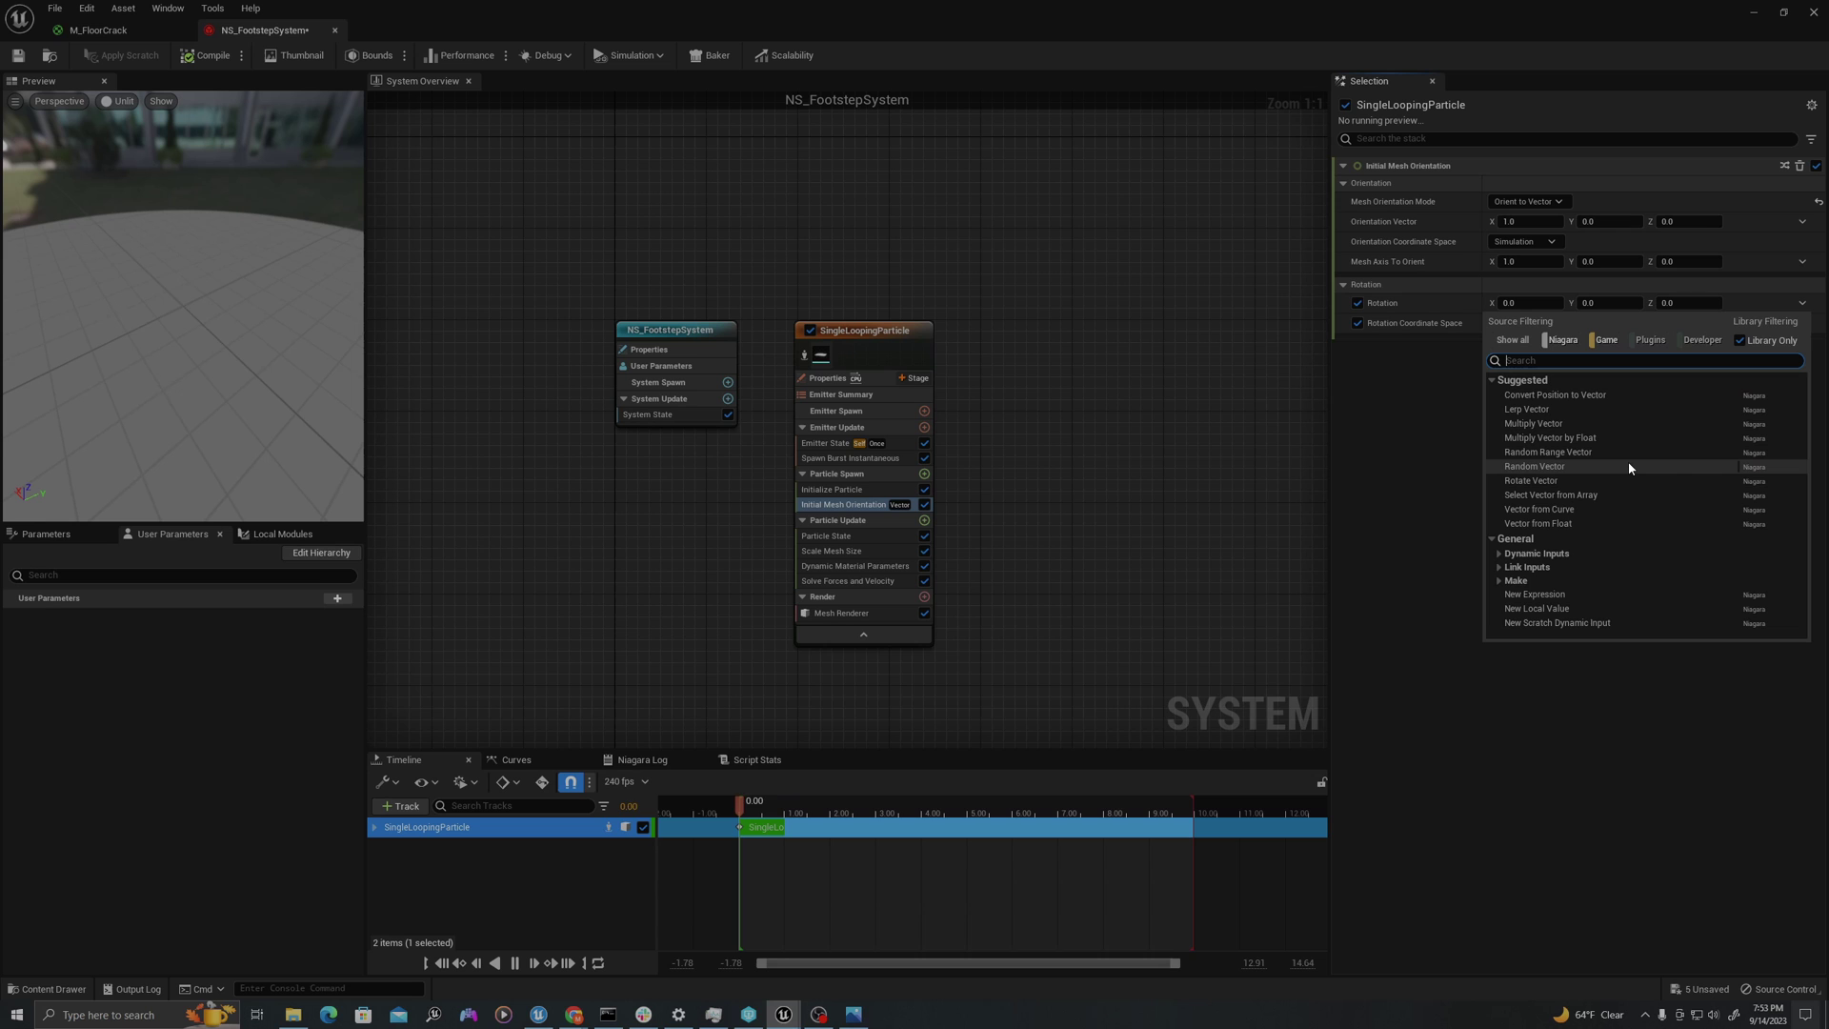
{"action": "type", "text": "random"}
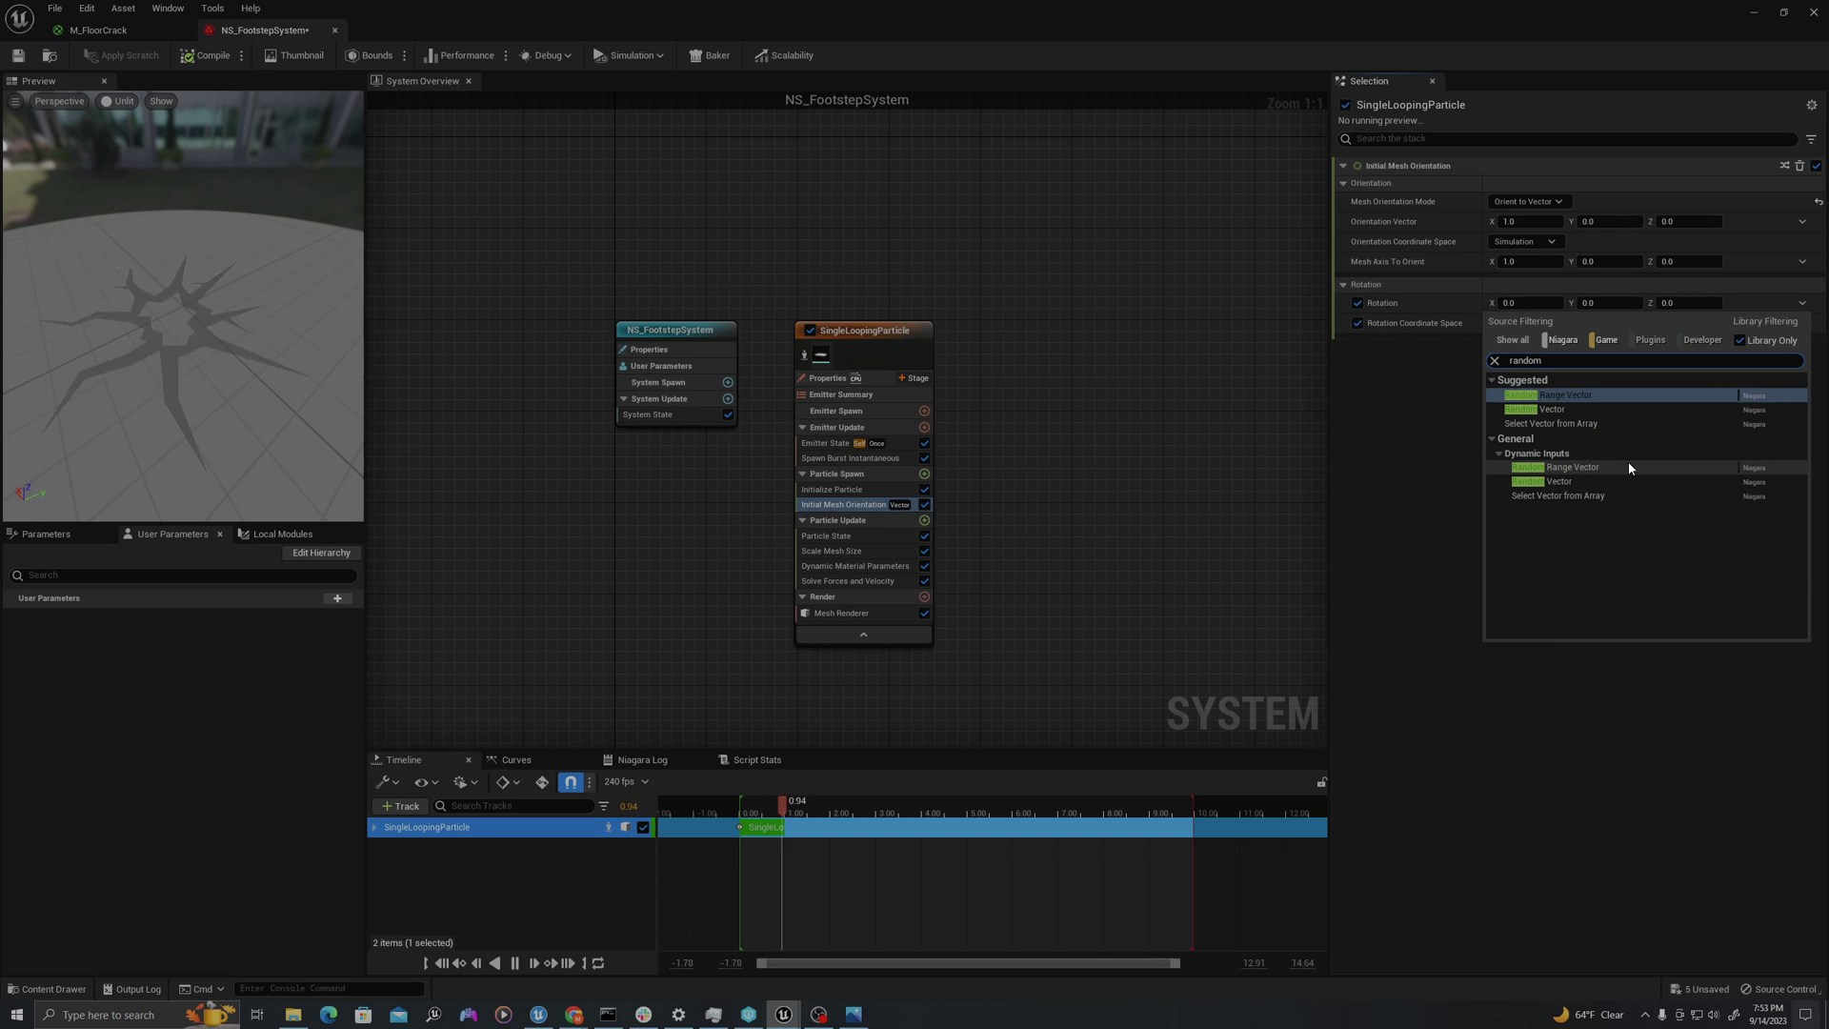
{"action": "left_click", "coordinate": [1628, 467]}
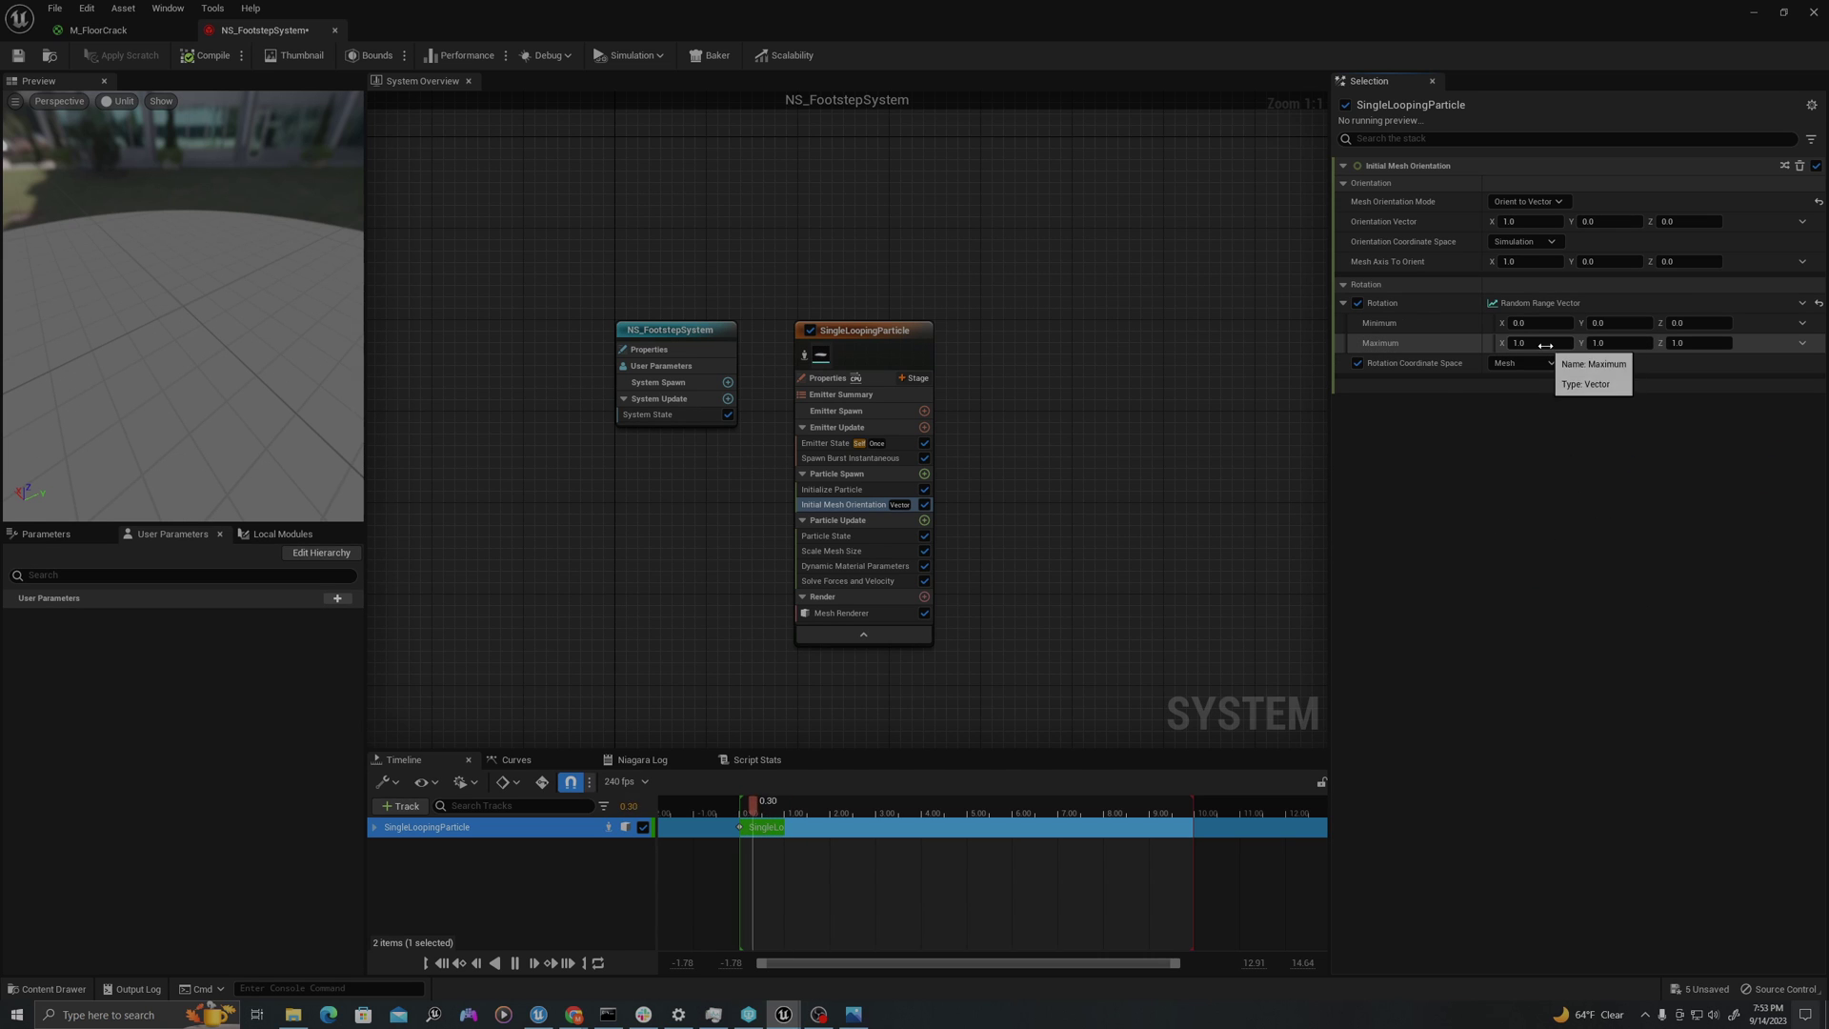
{"action": "type", "text": "0"}
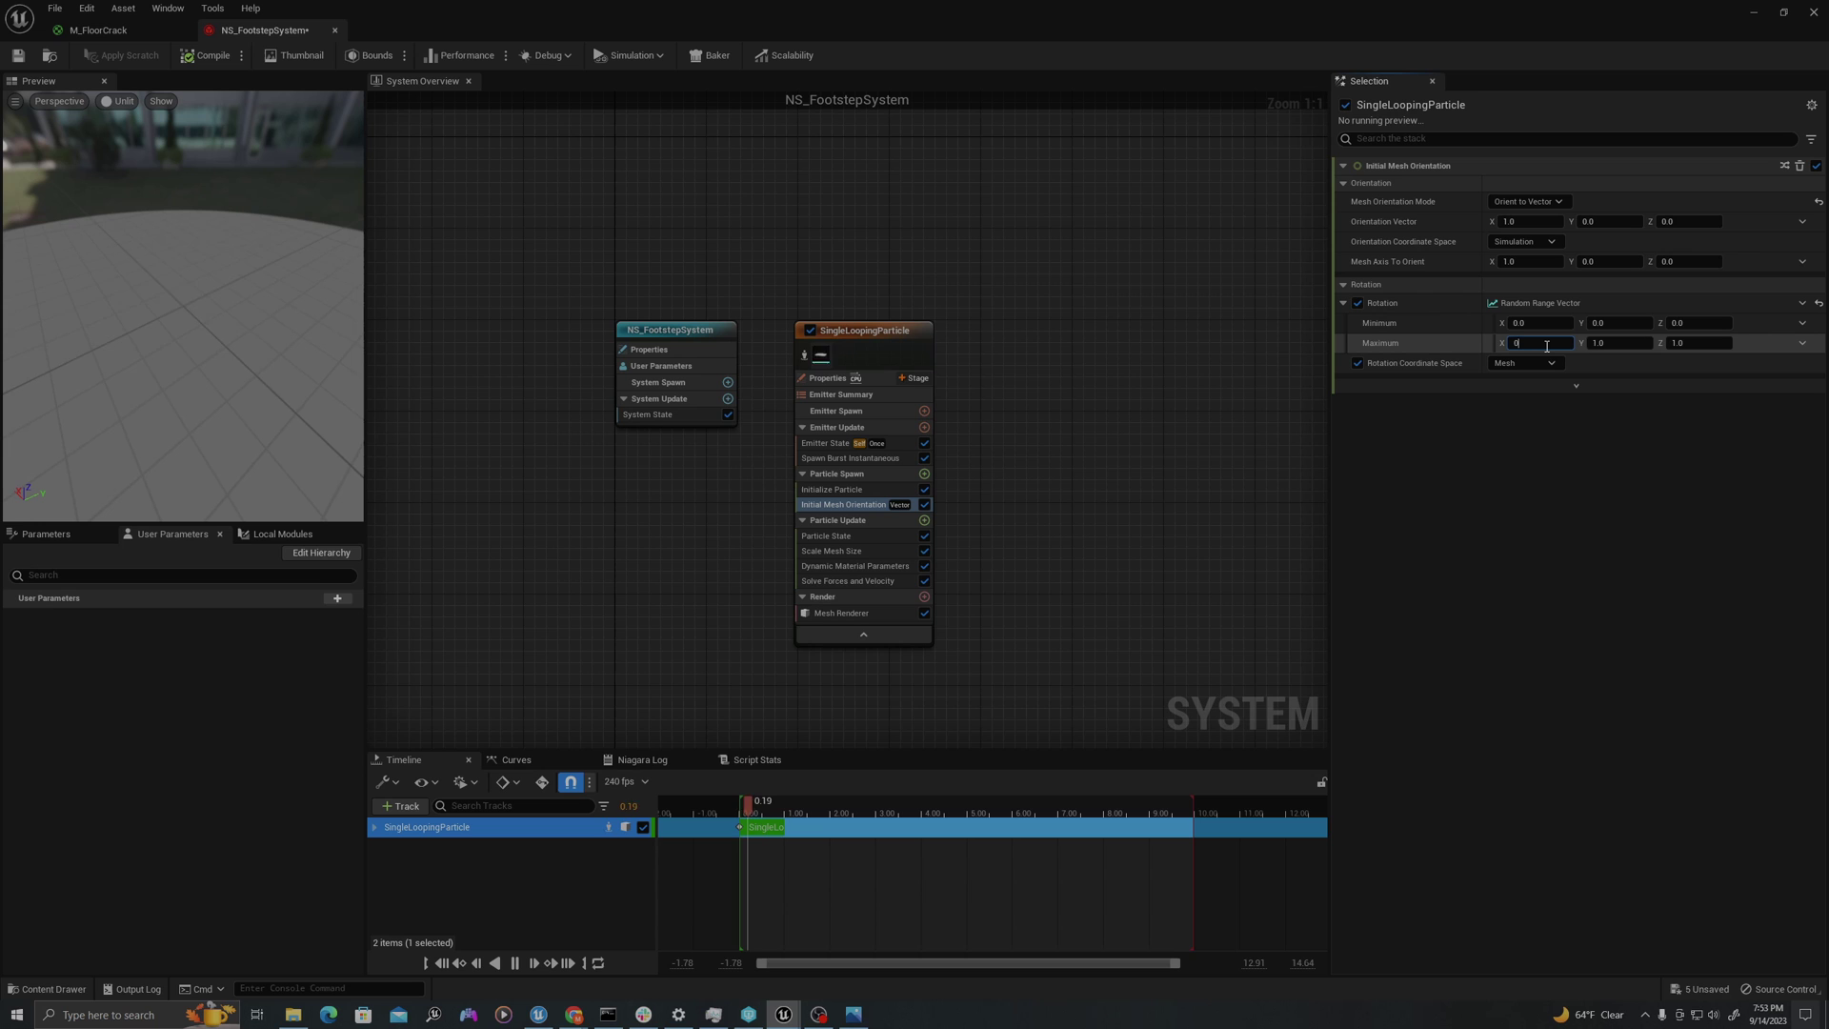
{"action": "key", "text": "Tab"}
{"action": "type", "text": "0"}
{"action": "key", "text": "Tab"}
{"action": "type", "text": "360"}
{"action": "key", "text": "Return"}
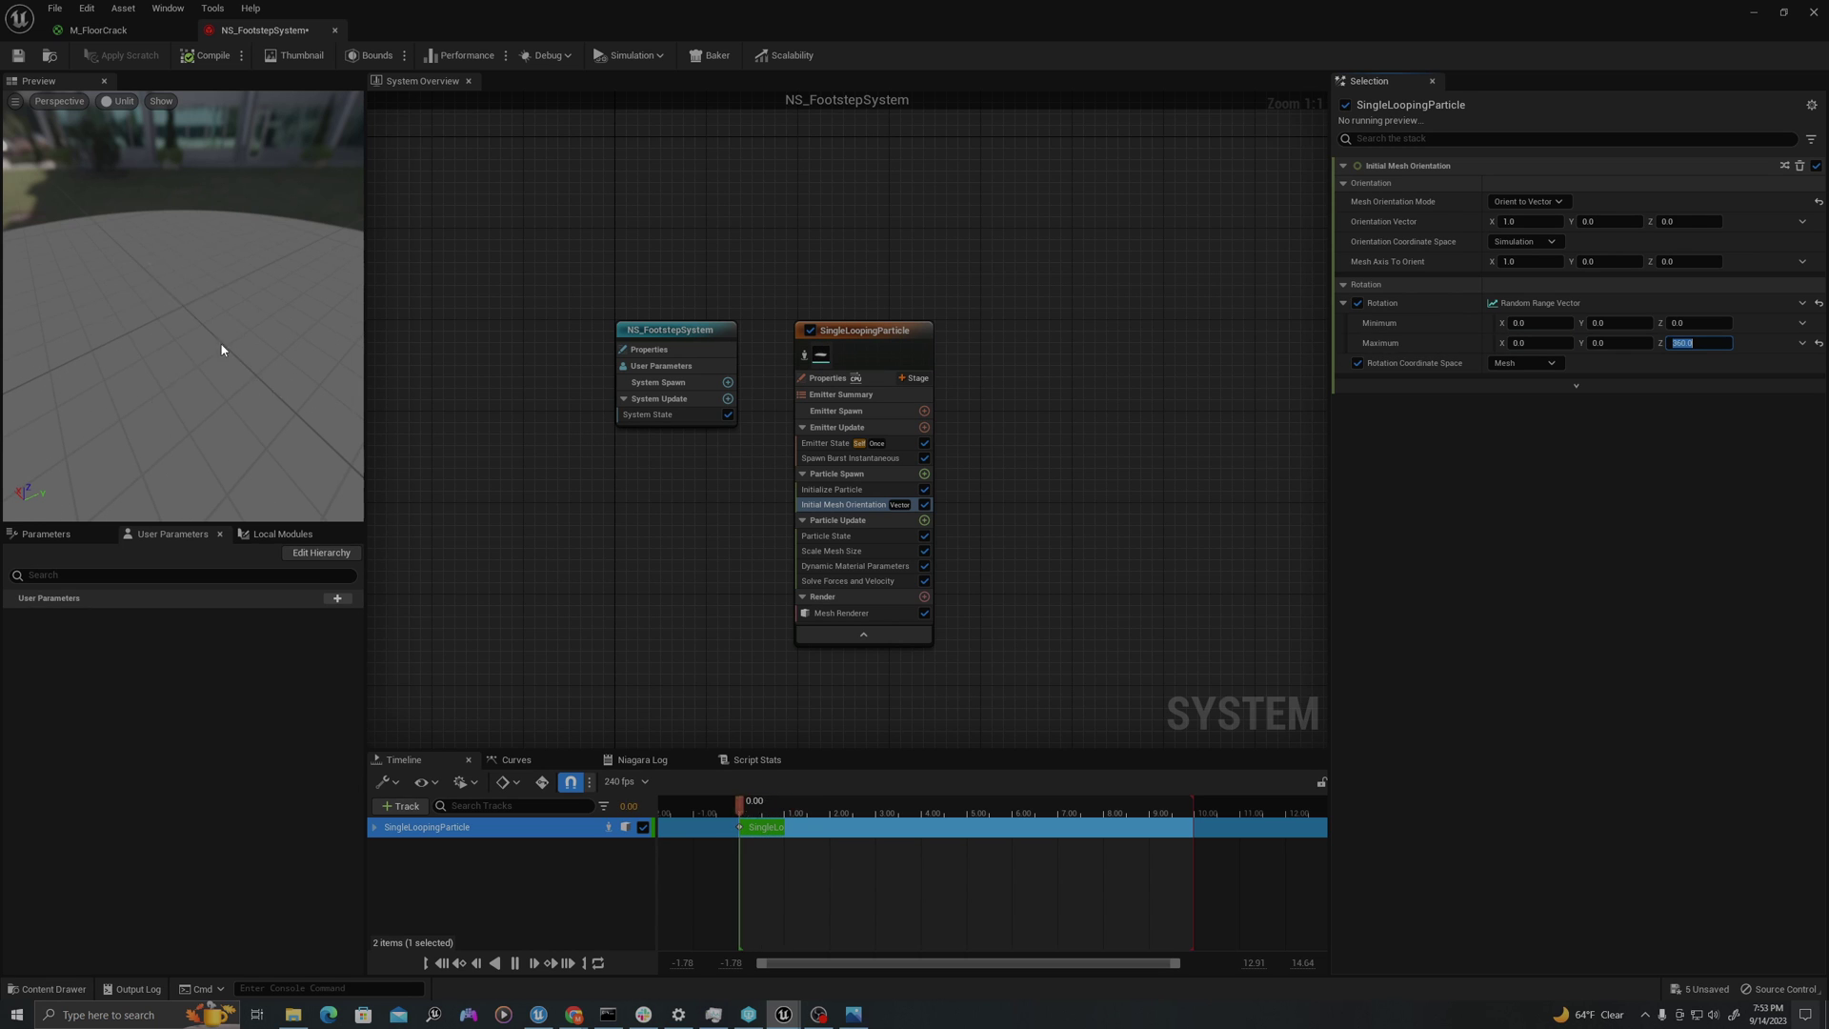
{"action": "left_click_drag", "start_coordinate": [225, 346], "coordinate": [170, 309]}
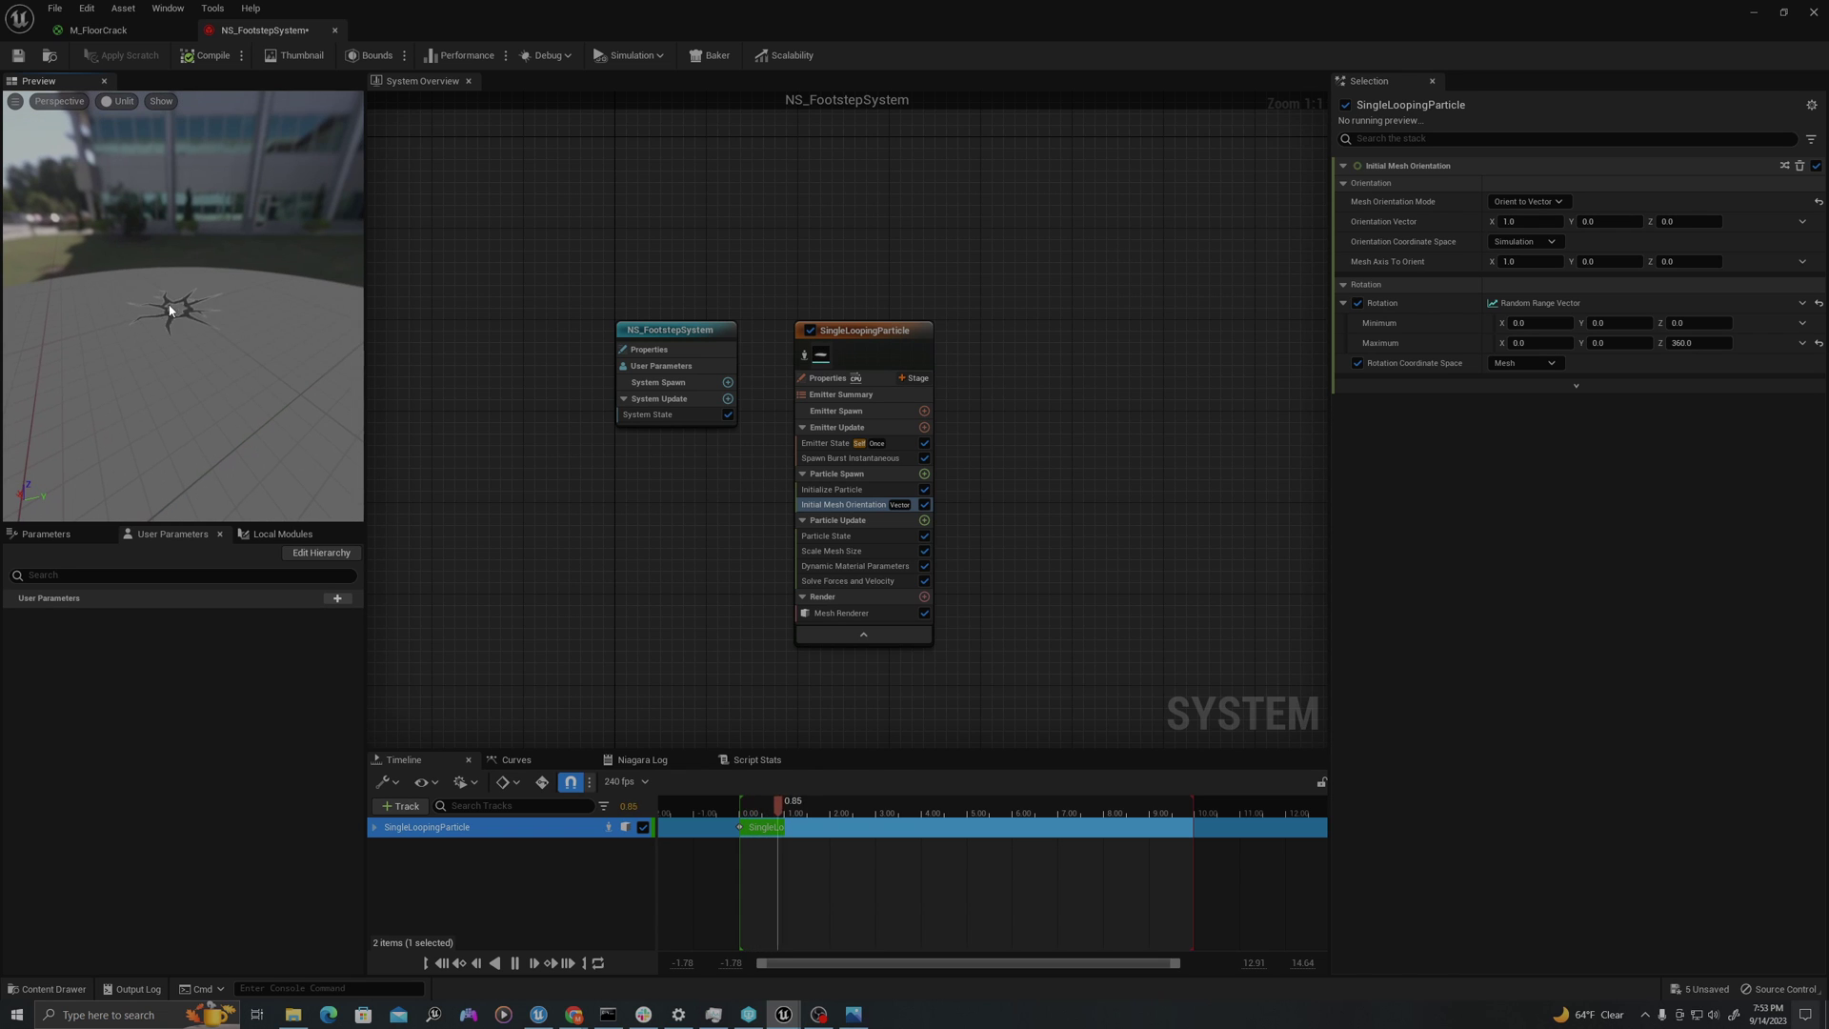
{"action": "left_click", "coordinate": [17, 55]}
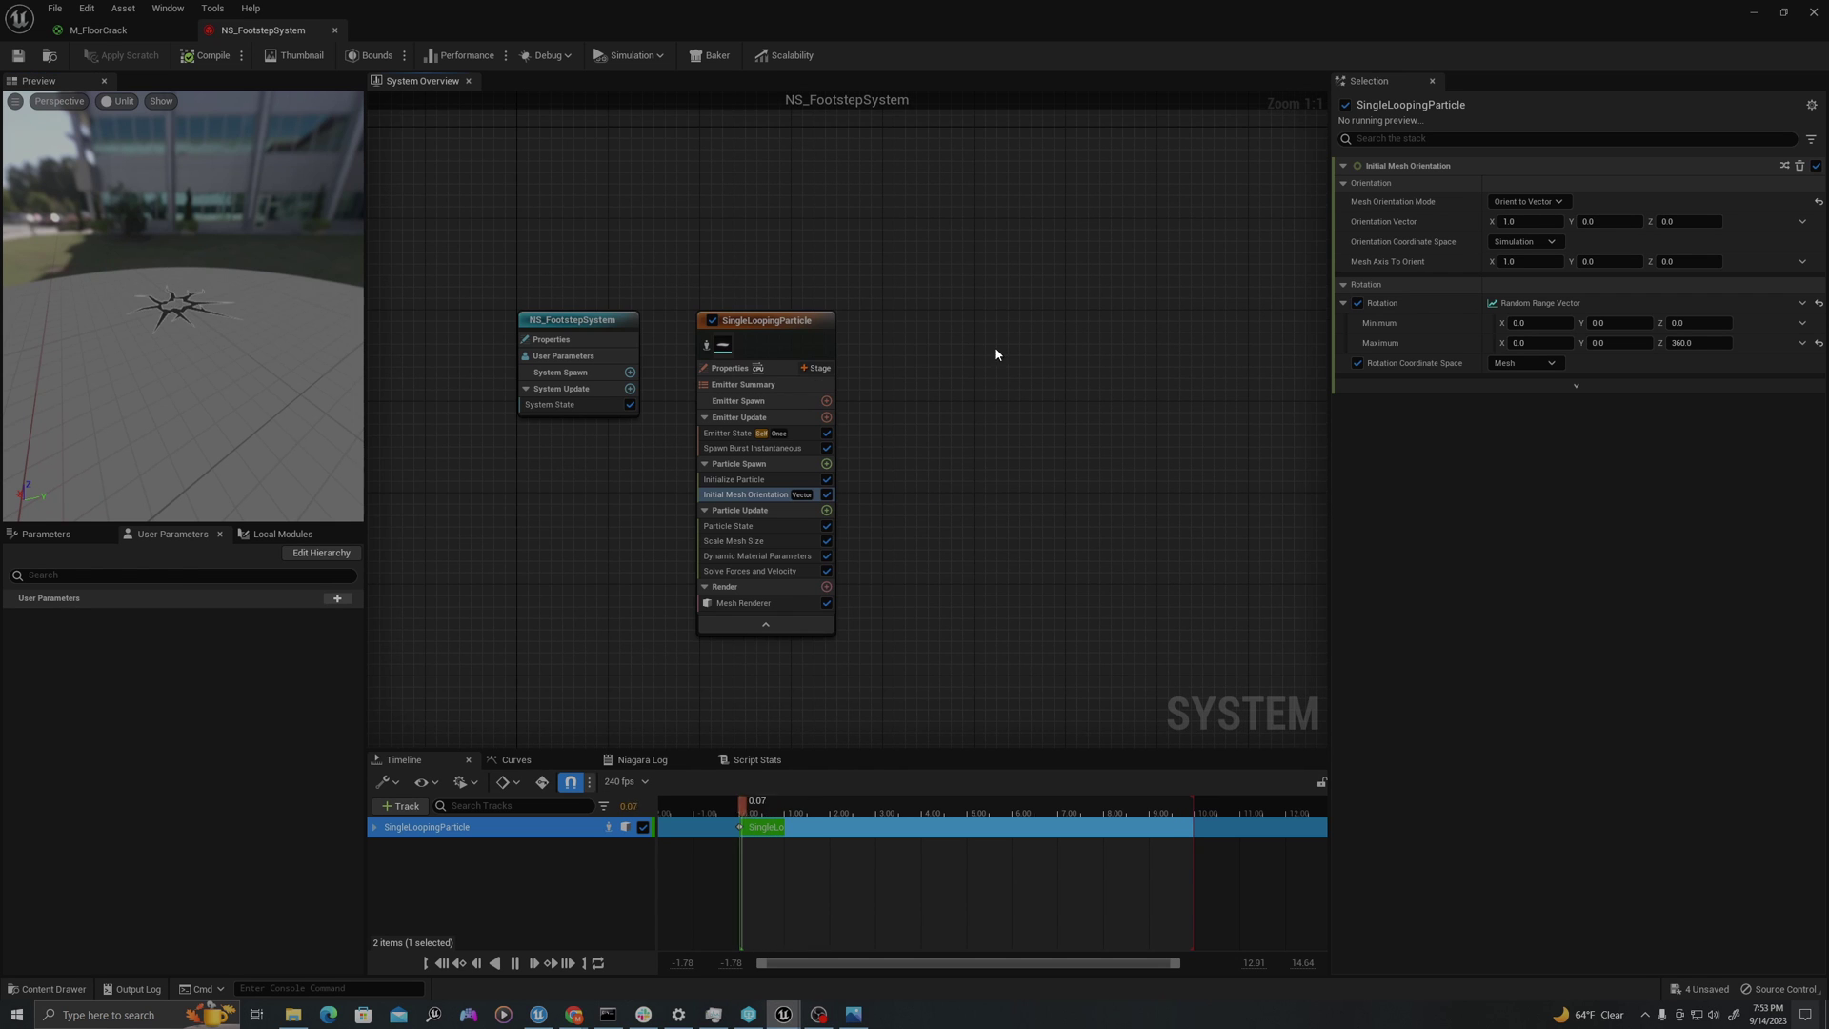
- Add an Omnidirectional Burst emitter to the system graph
{"action": "right_click", "coordinate": [935, 351]}
{"action": "left_click", "coordinate": [986, 382]}
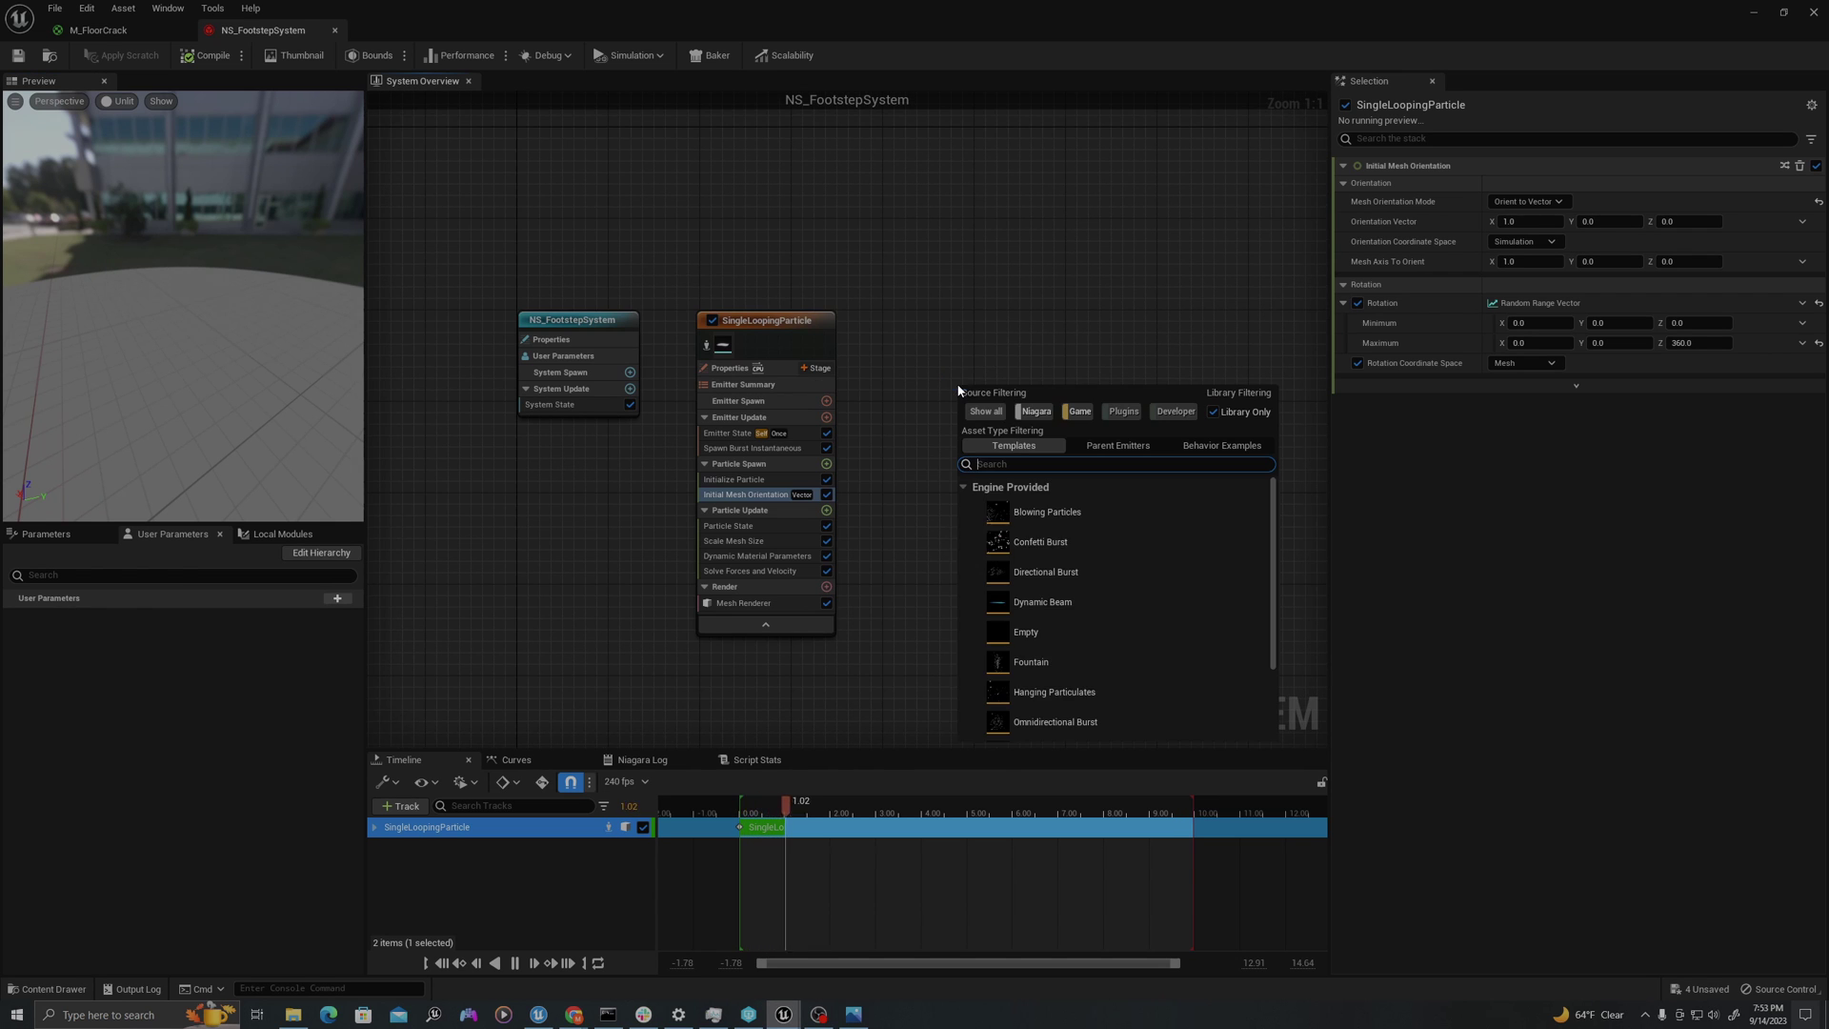
{"action": "double_click", "coordinate": [1048, 722]}
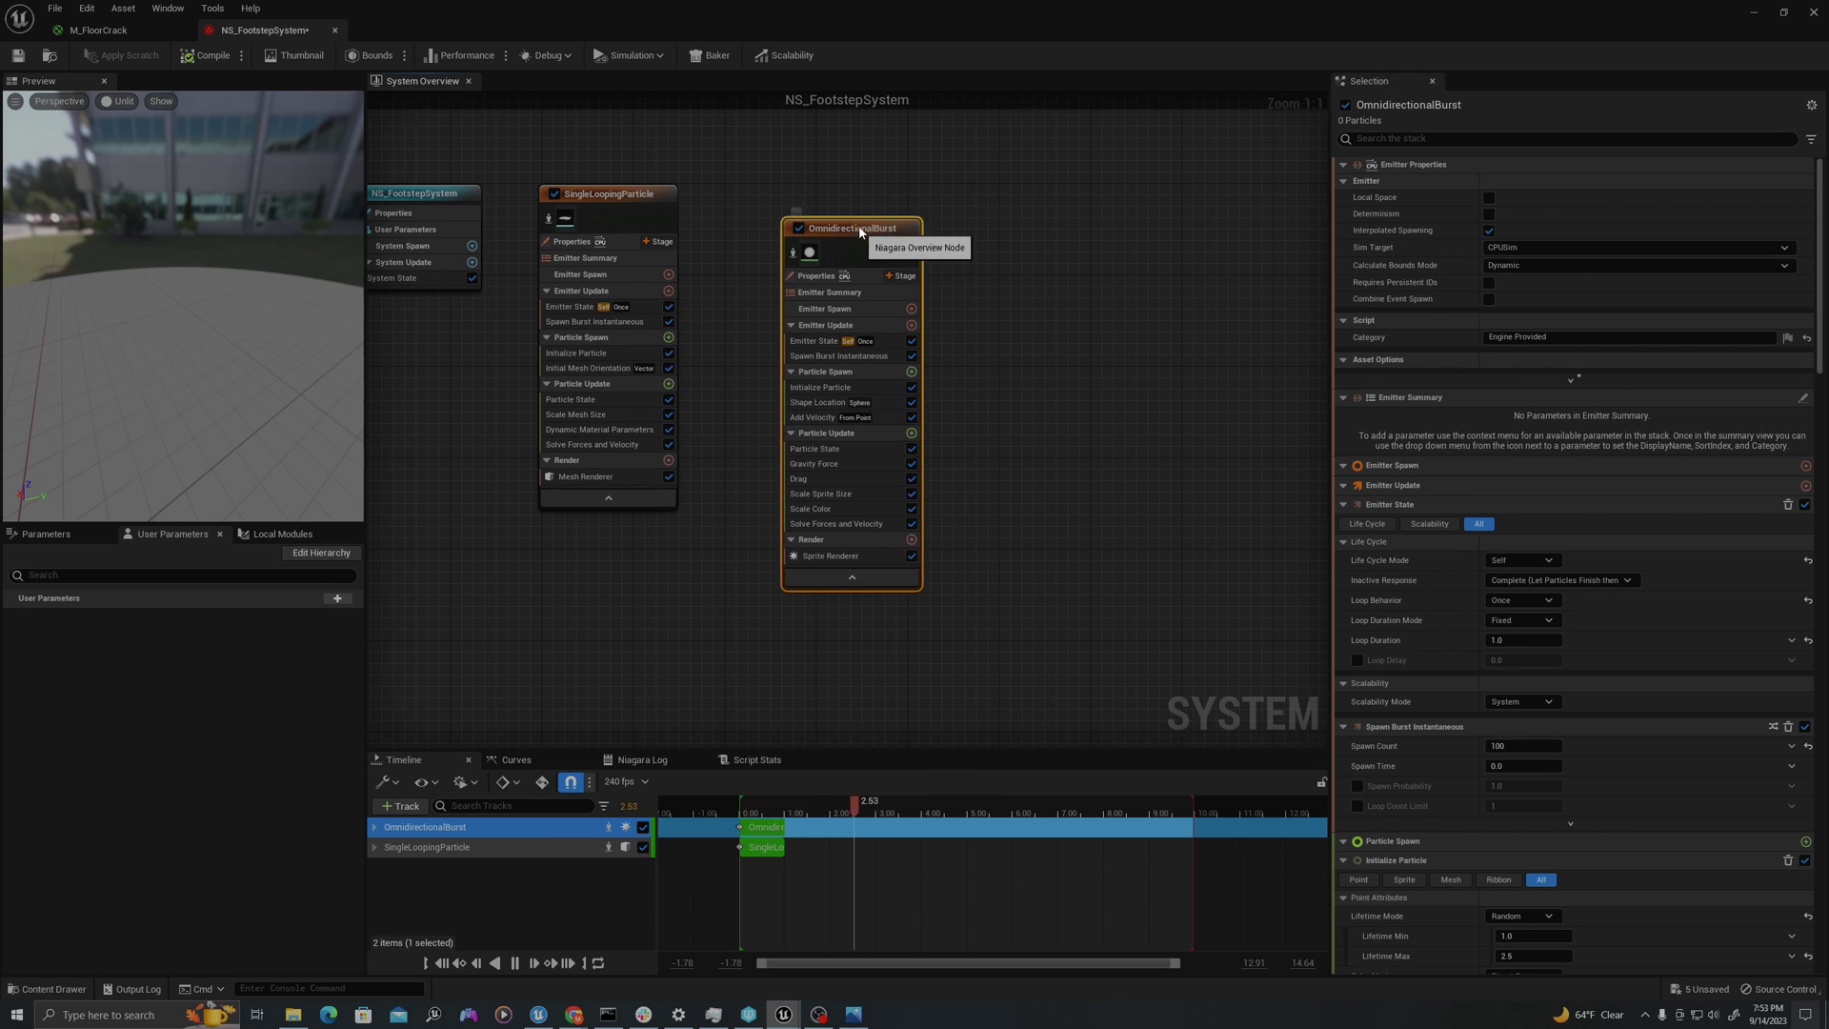
{"action": "left_click_drag", "start_coordinate": [857, 233], "coordinate": [826, 196]}
- Set the burst's Shape Location sphere radius to 5, then compile and save
{"action": "left_click", "coordinate": [797, 360]}
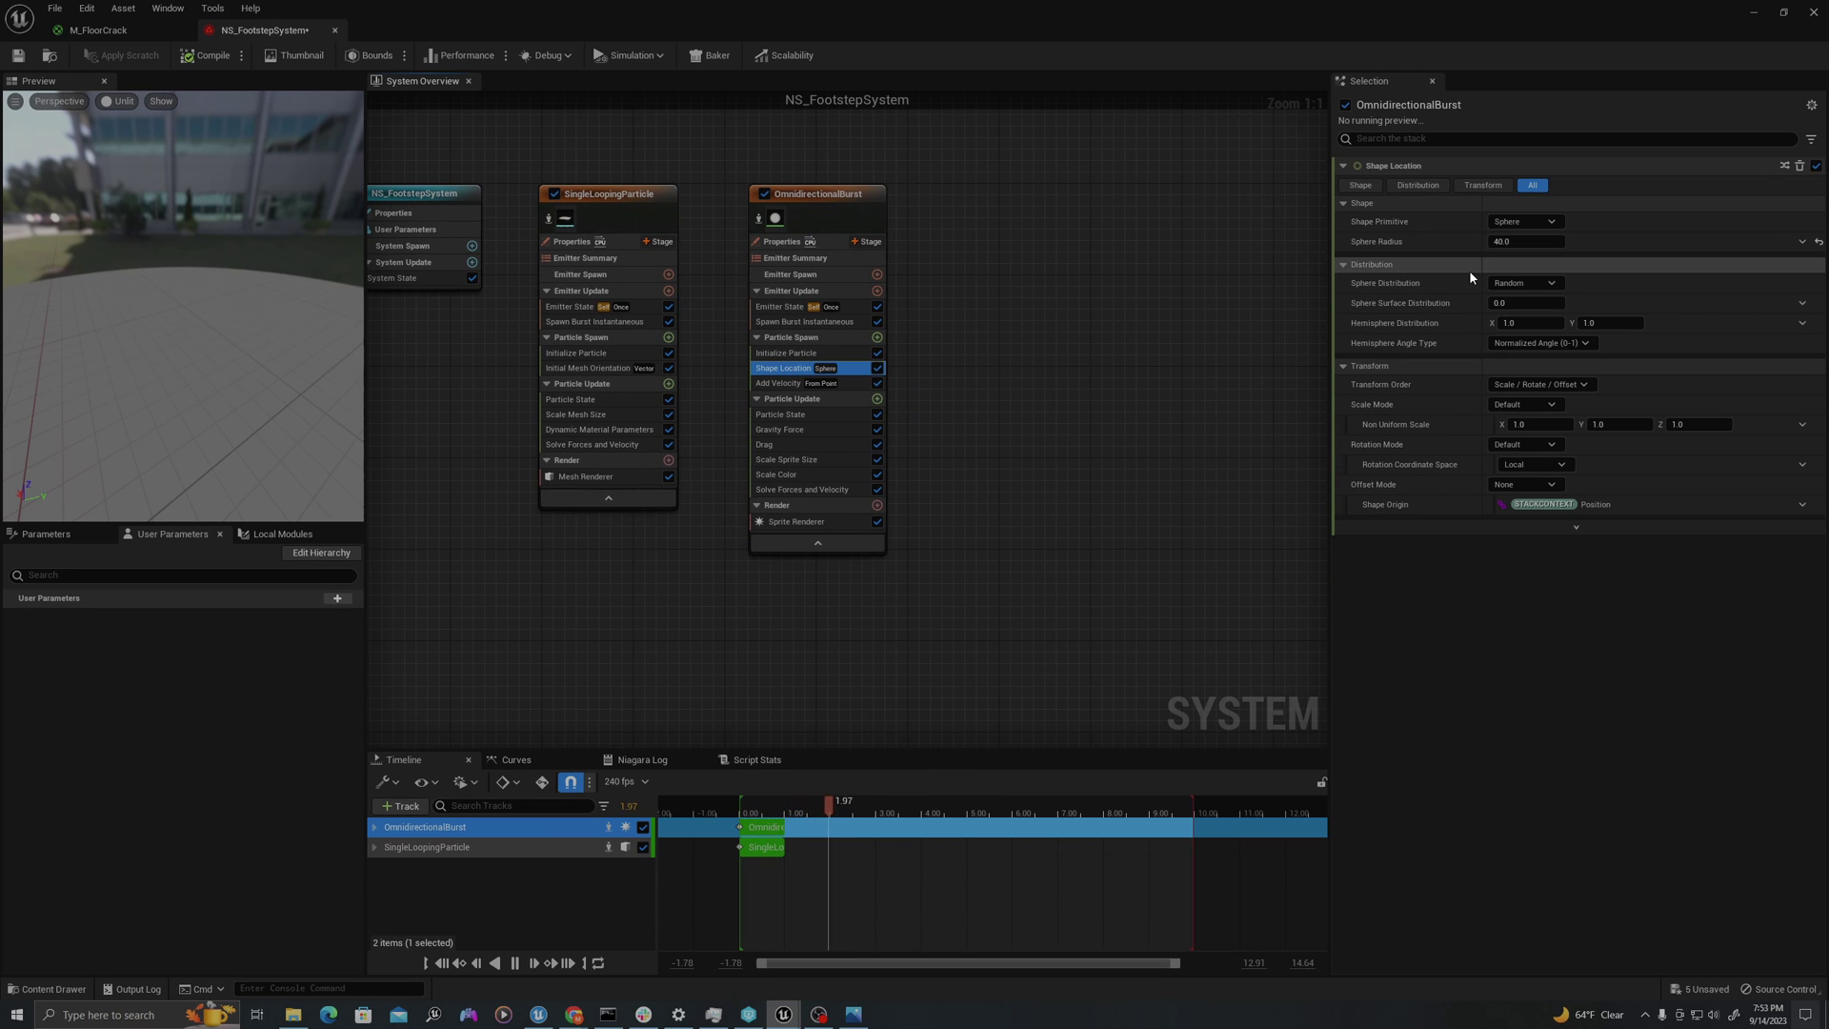
{"action": "left_click", "coordinate": [1513, 243]}
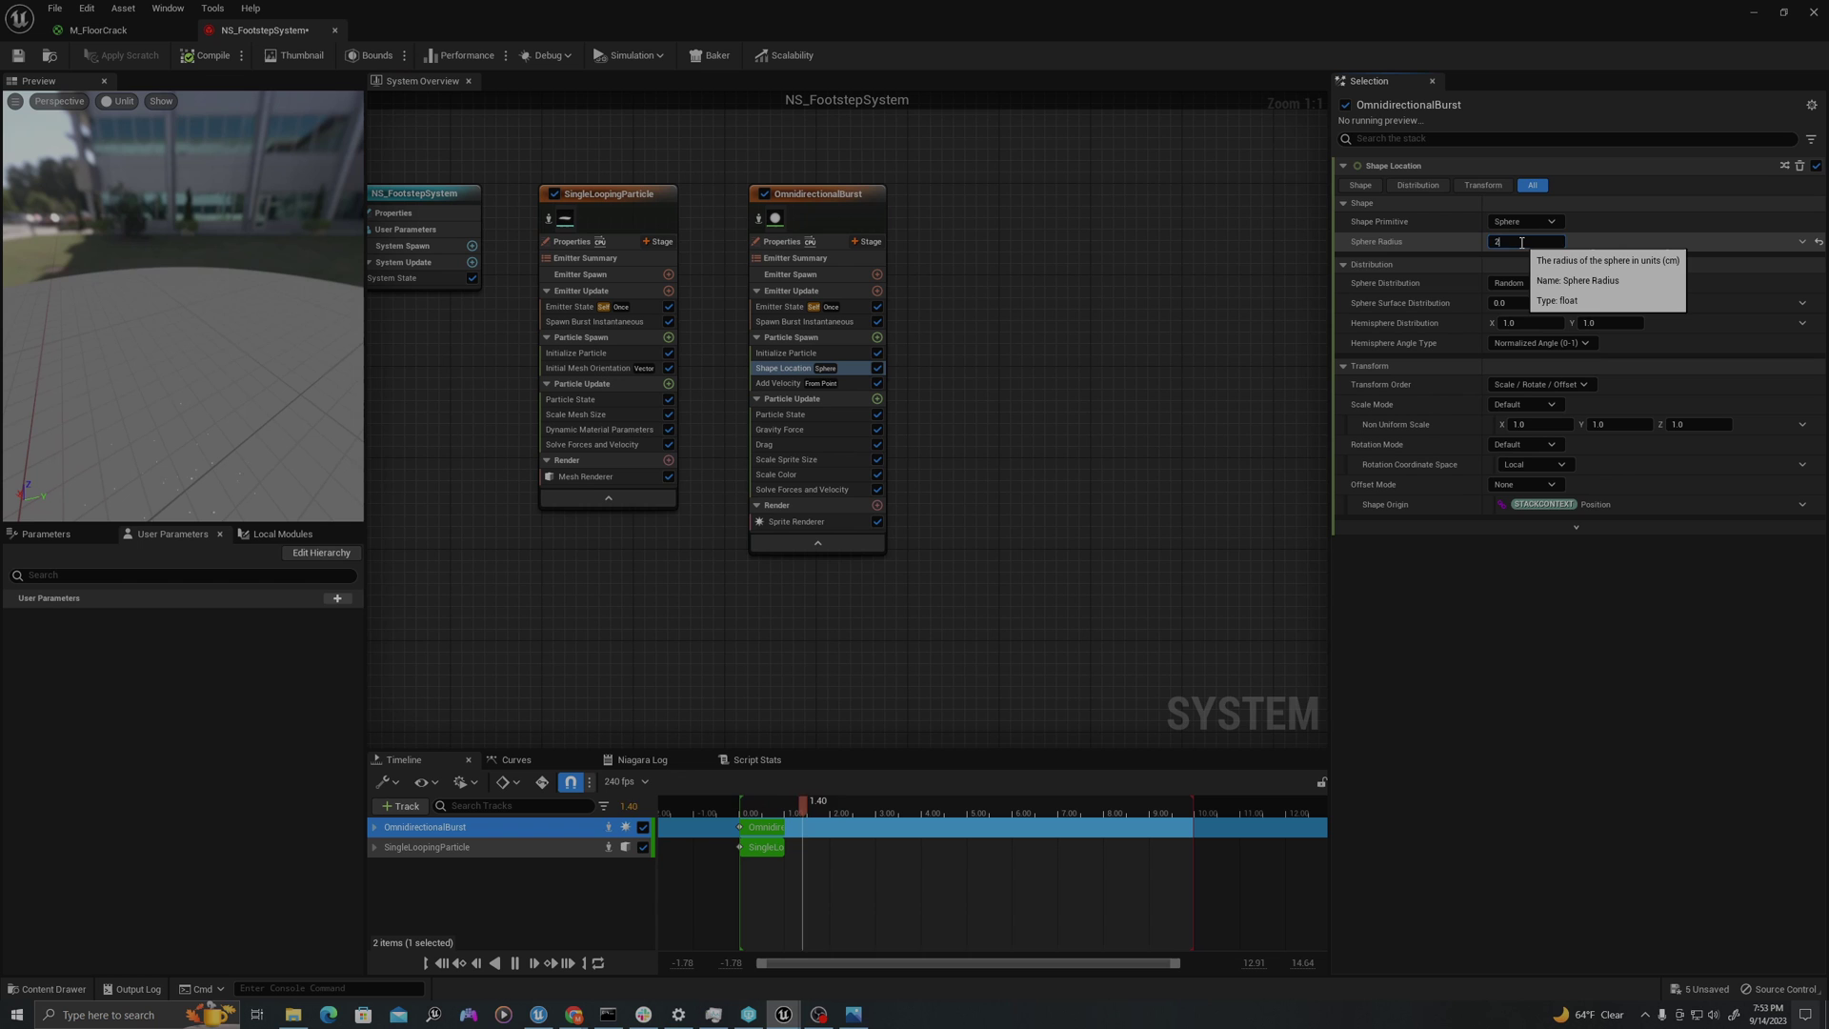
{"action": "type", "text": "5"}
{"action": "key", "text": "Return"}
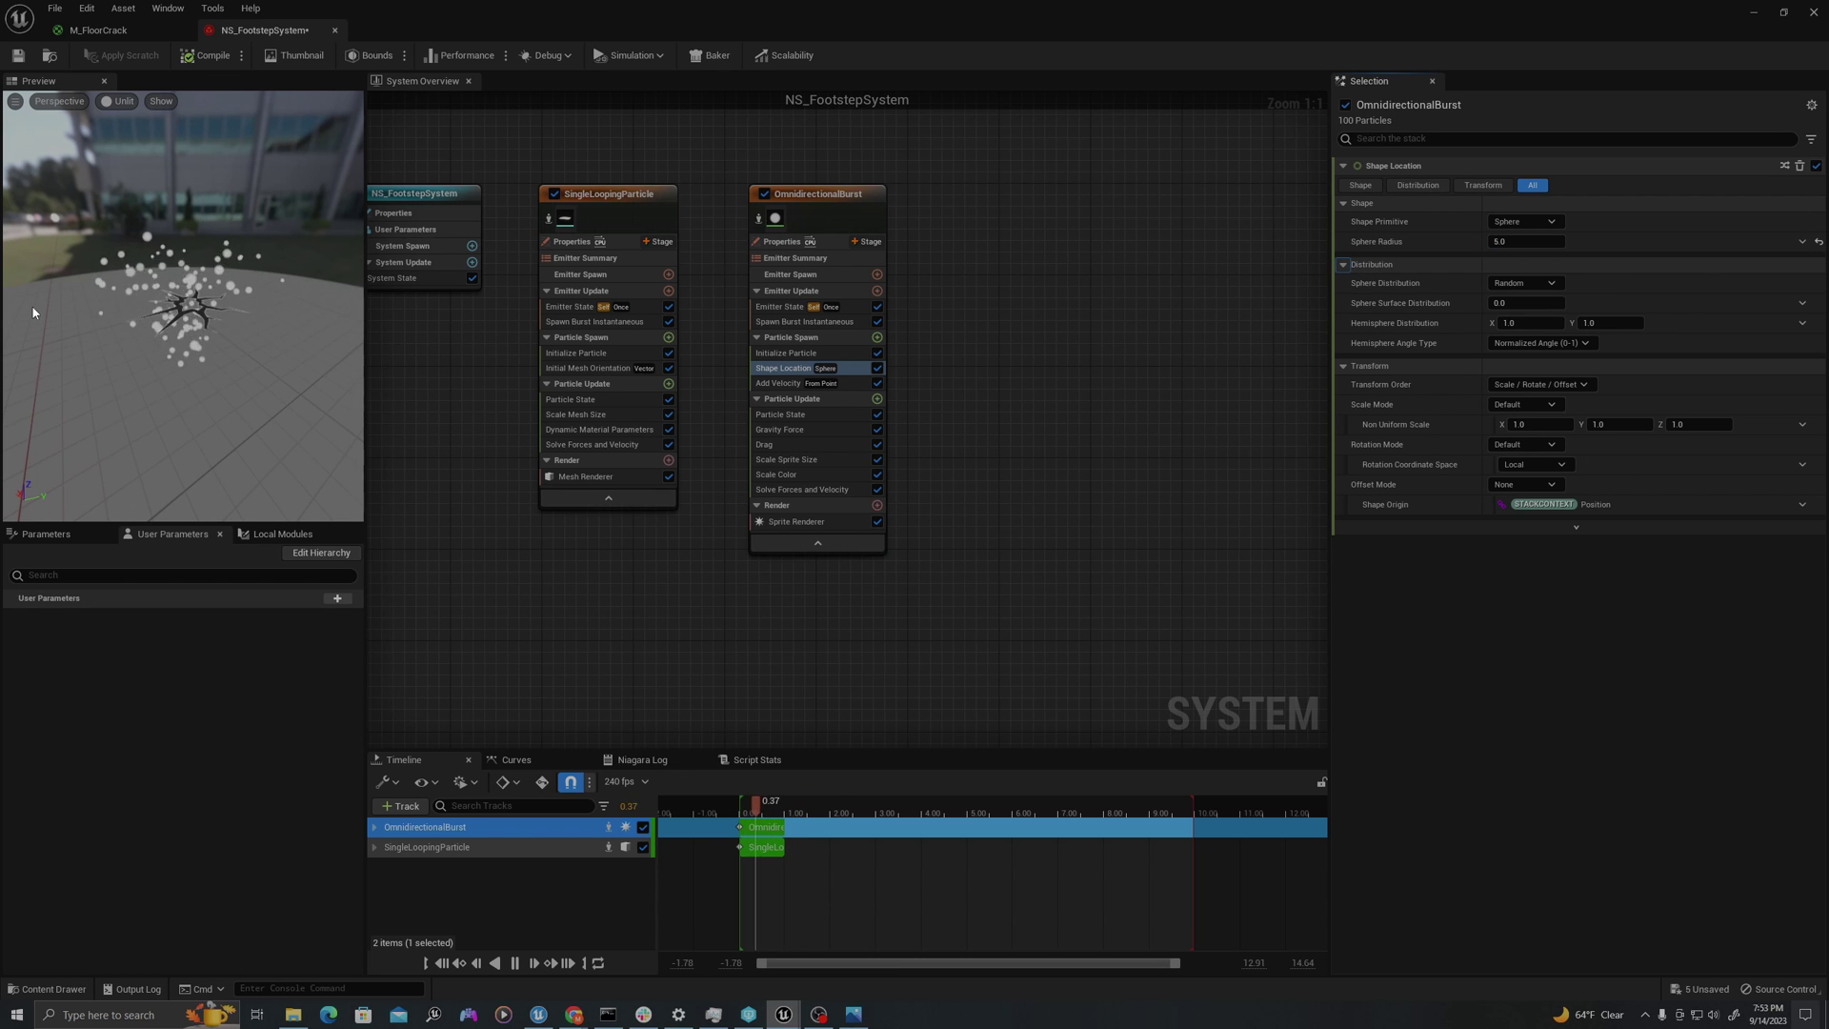
{"action": "left_click_drag", "start_coordinate": [196, 278], "coordinate": [181, 350]}
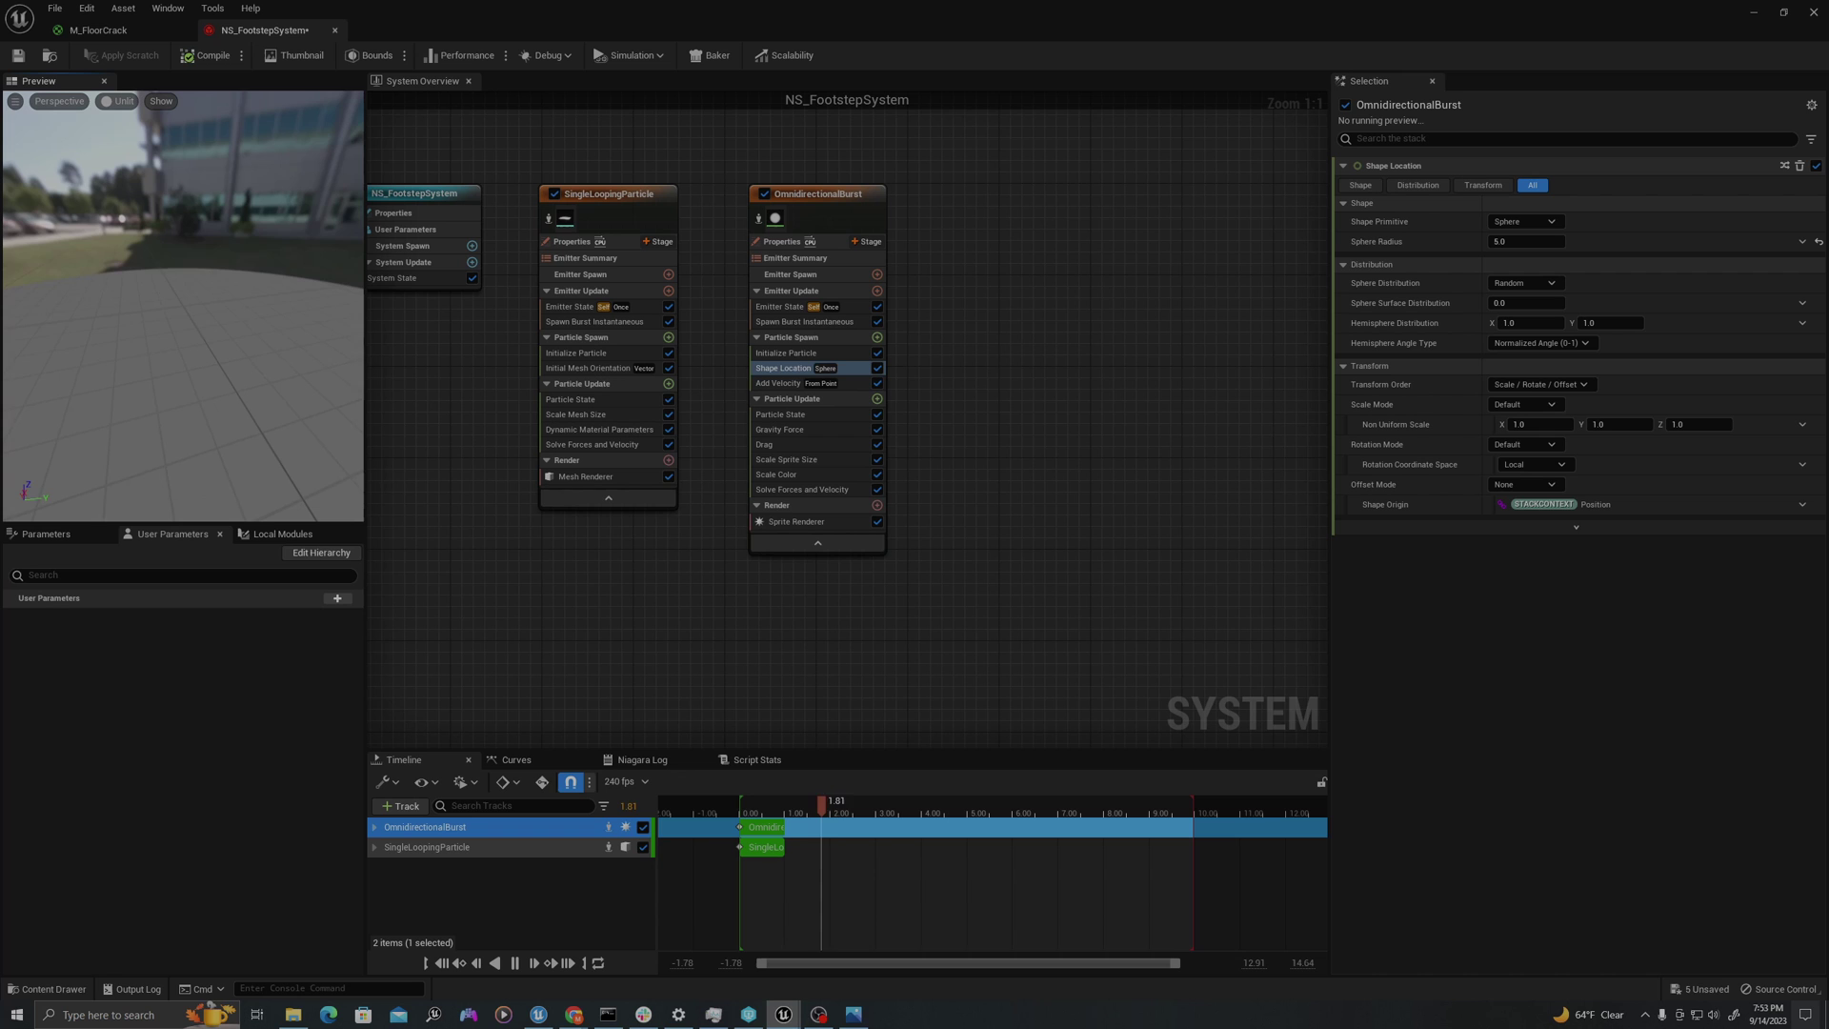
{"action": "left_click", "coordinate": [211, 56]}
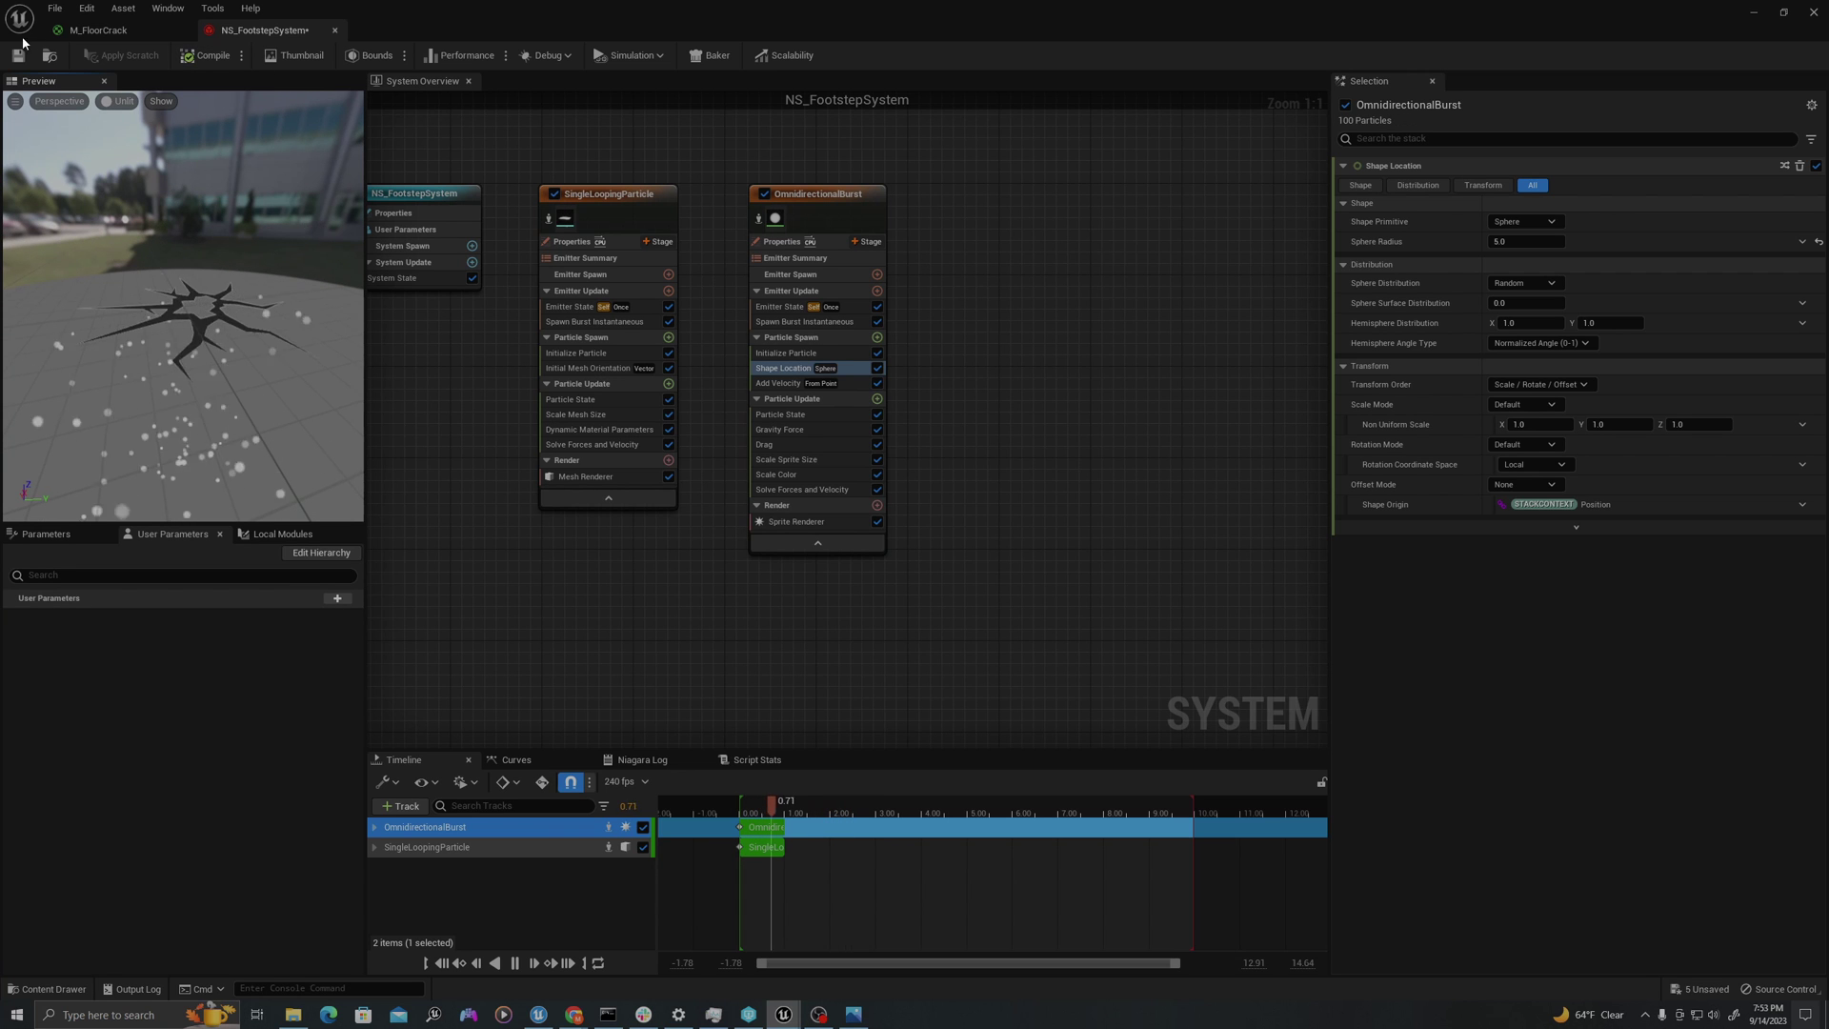
{"action": "key", "text": "ctrl+s"}
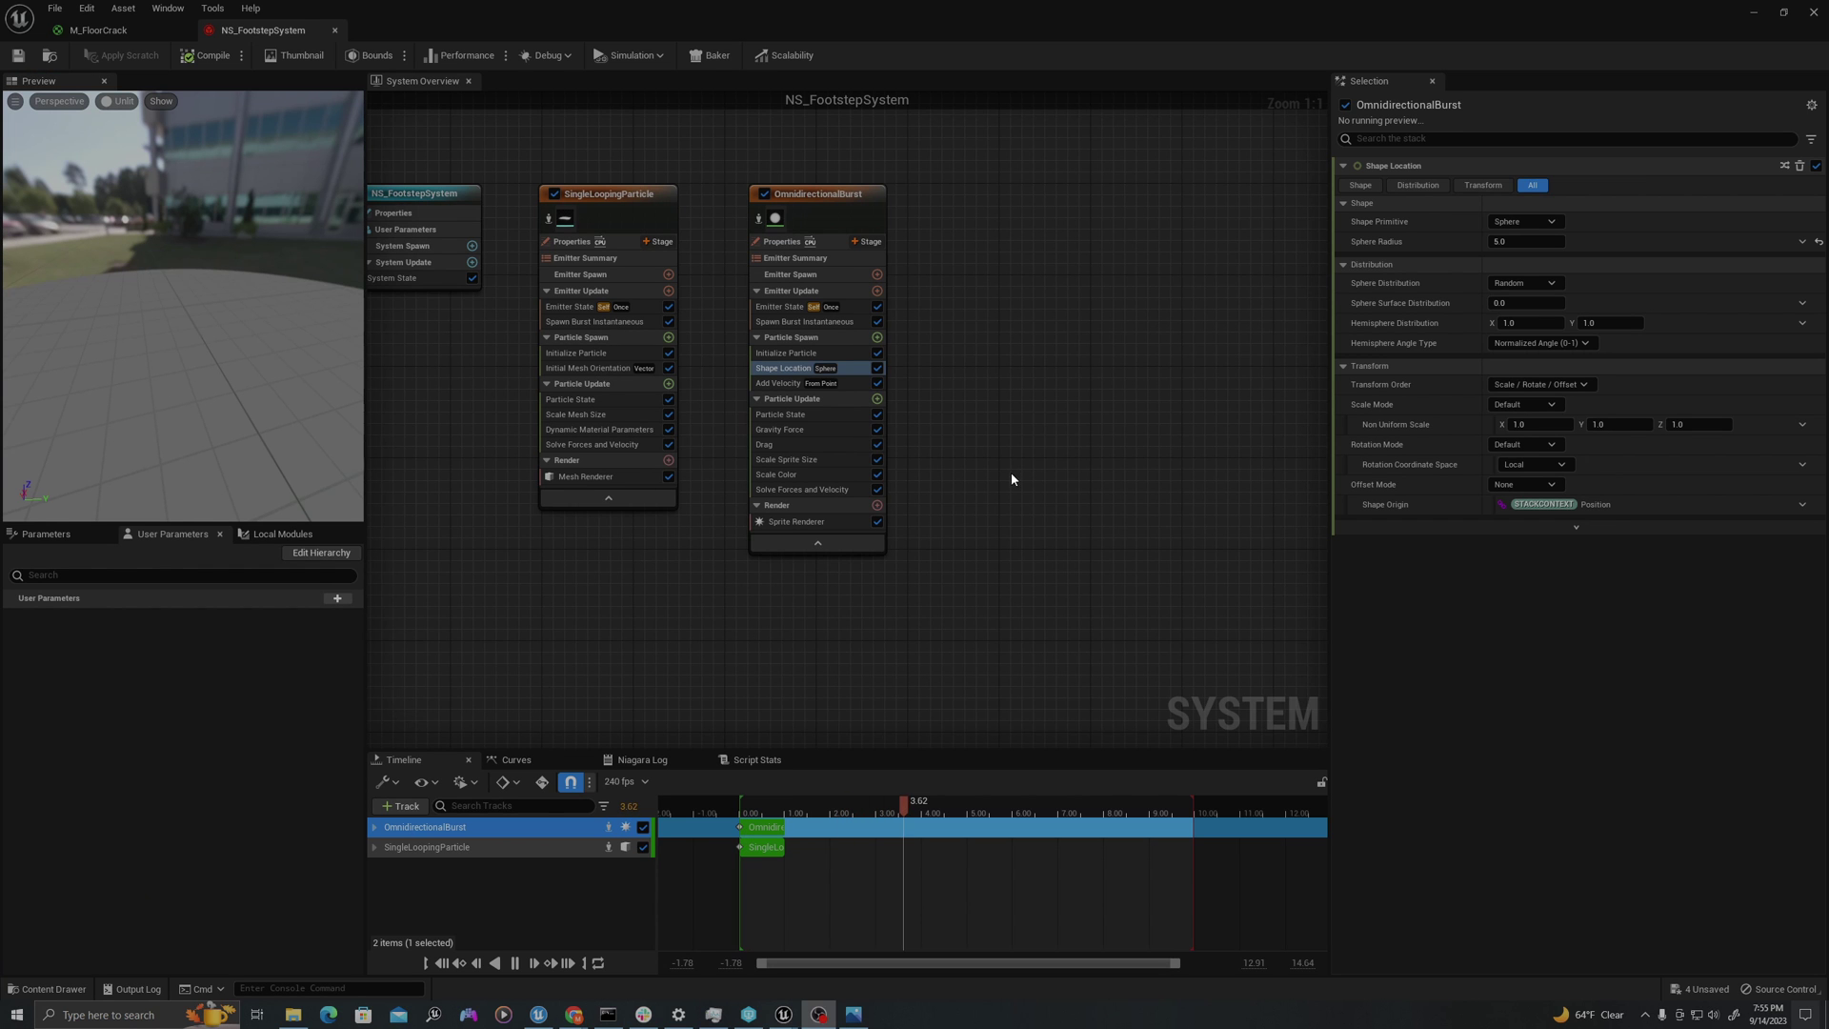
- Search the Content Drawer for 'run' and select the MF_Run_Fwd animation sequence
{"action": "right_click_drag", "start_coordinate": [683, 536], "coordinate": [753, 555]}
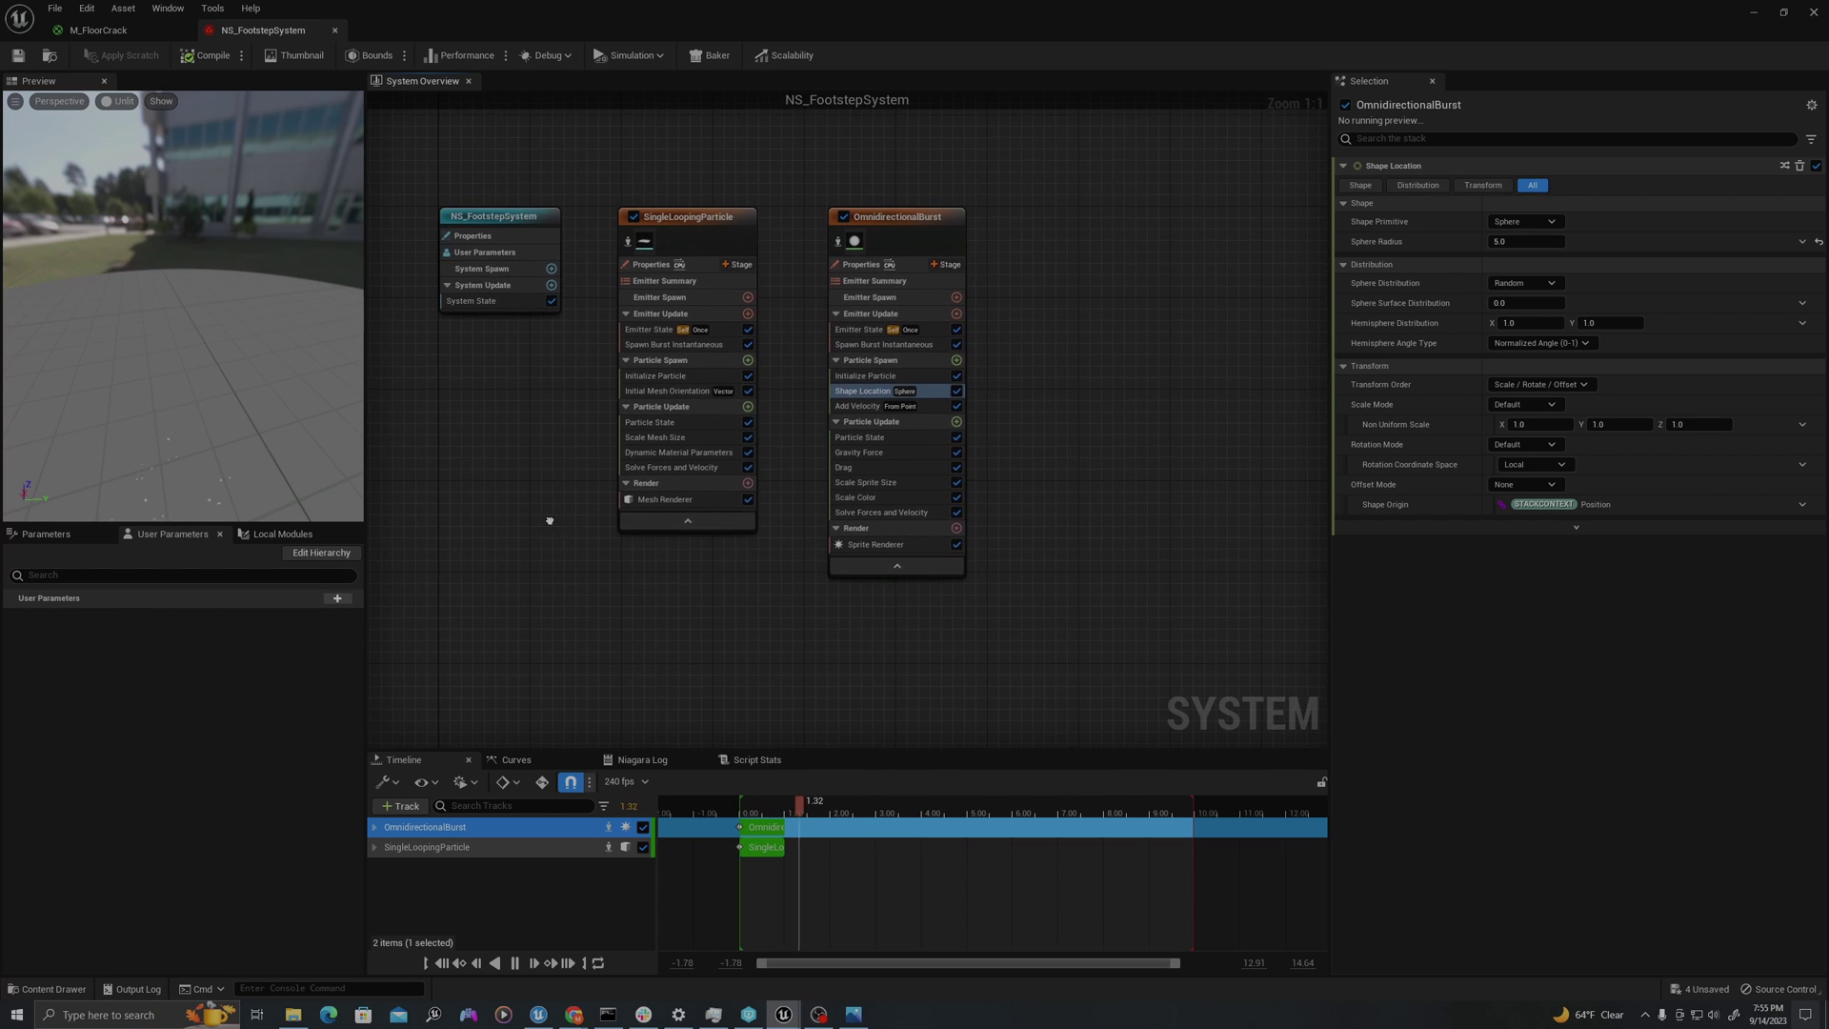
{"action": "right_click_drag", "start_coordinate": [586, 522], "coordinate": [631, 530]}
{"action": "key", "text": "ctrl+space"}
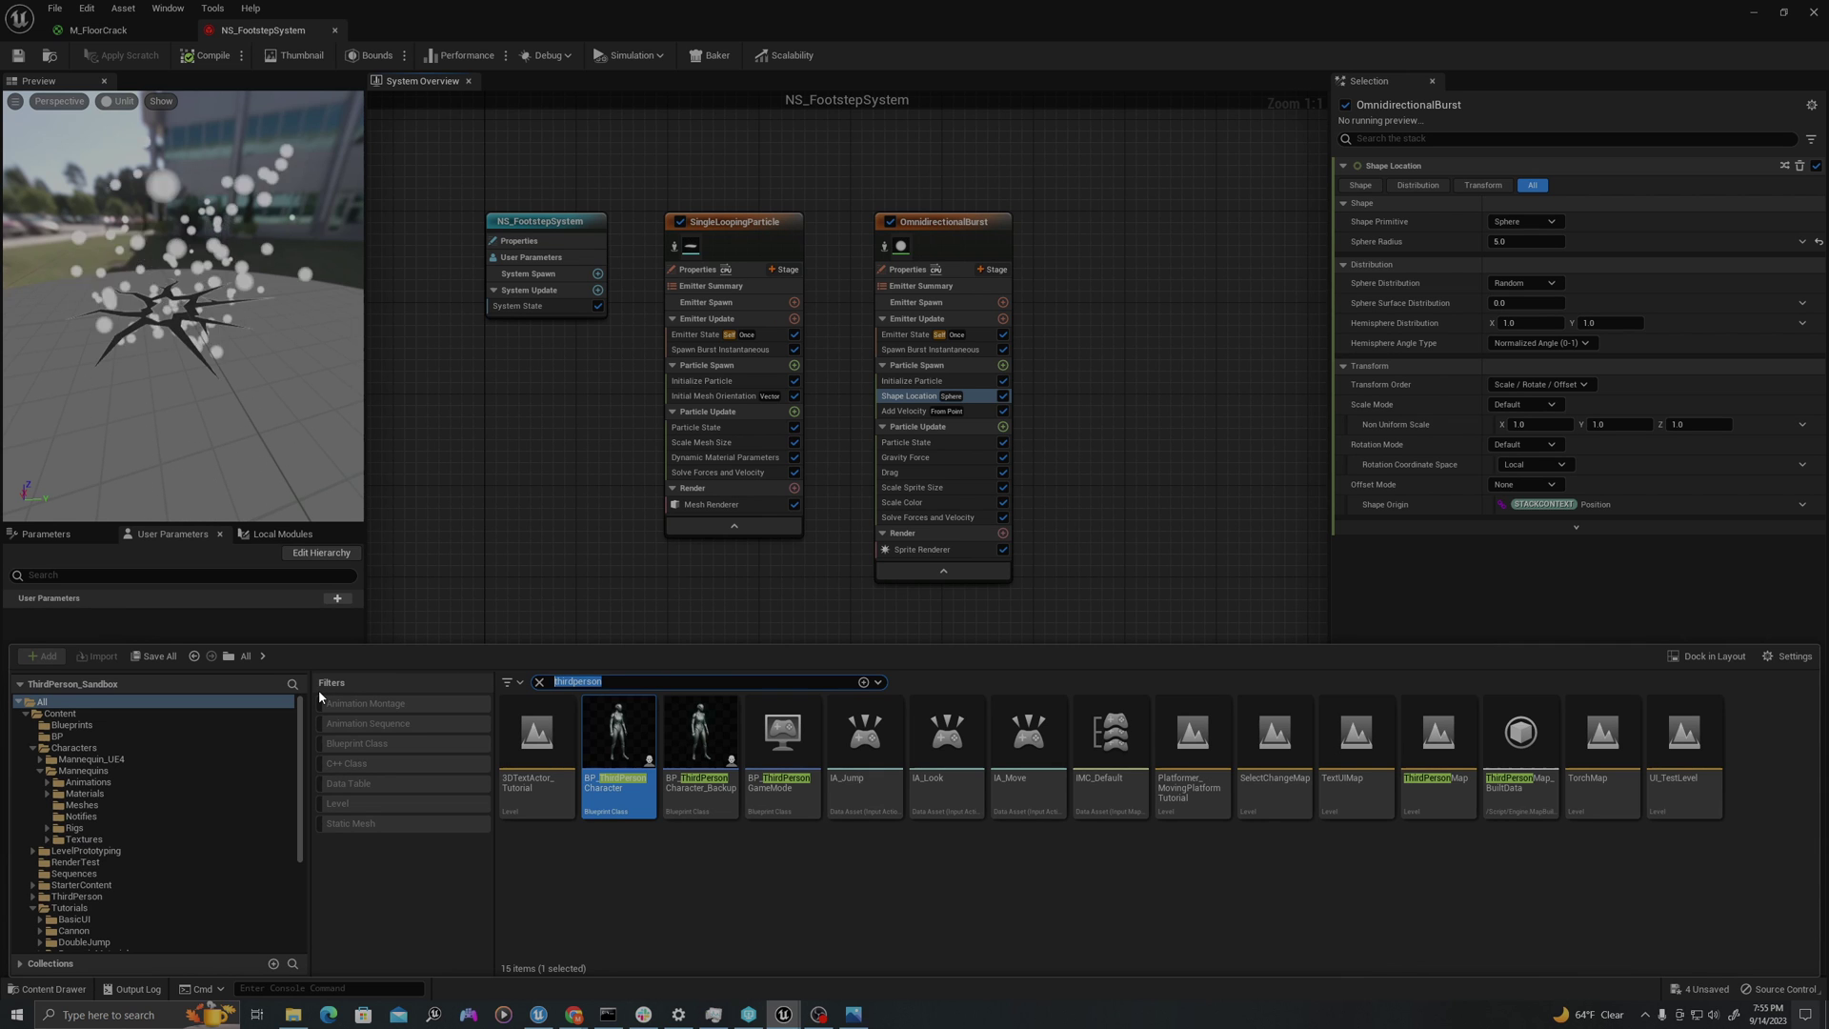
{"action": "type", "text": "run"}
{"action": "left_click", "coordinate": [866, 790]}
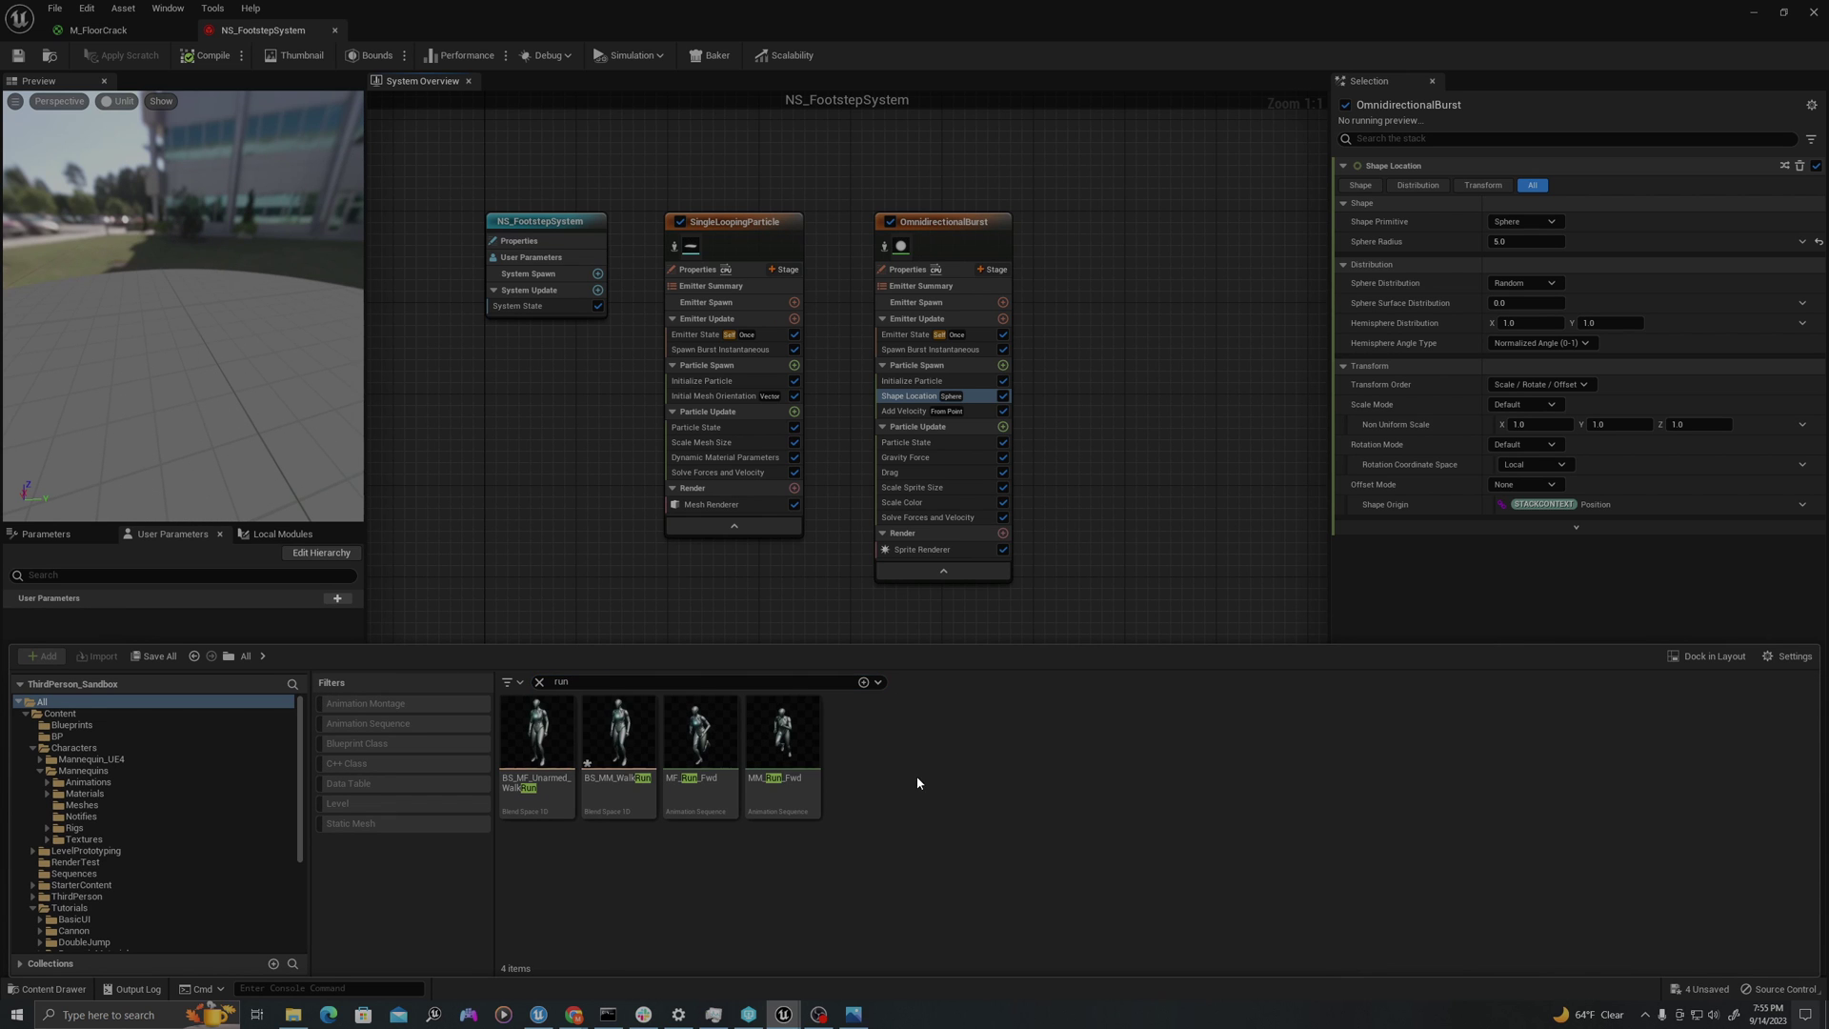
{"action": "left_click", "coordinate": [809, 753]}
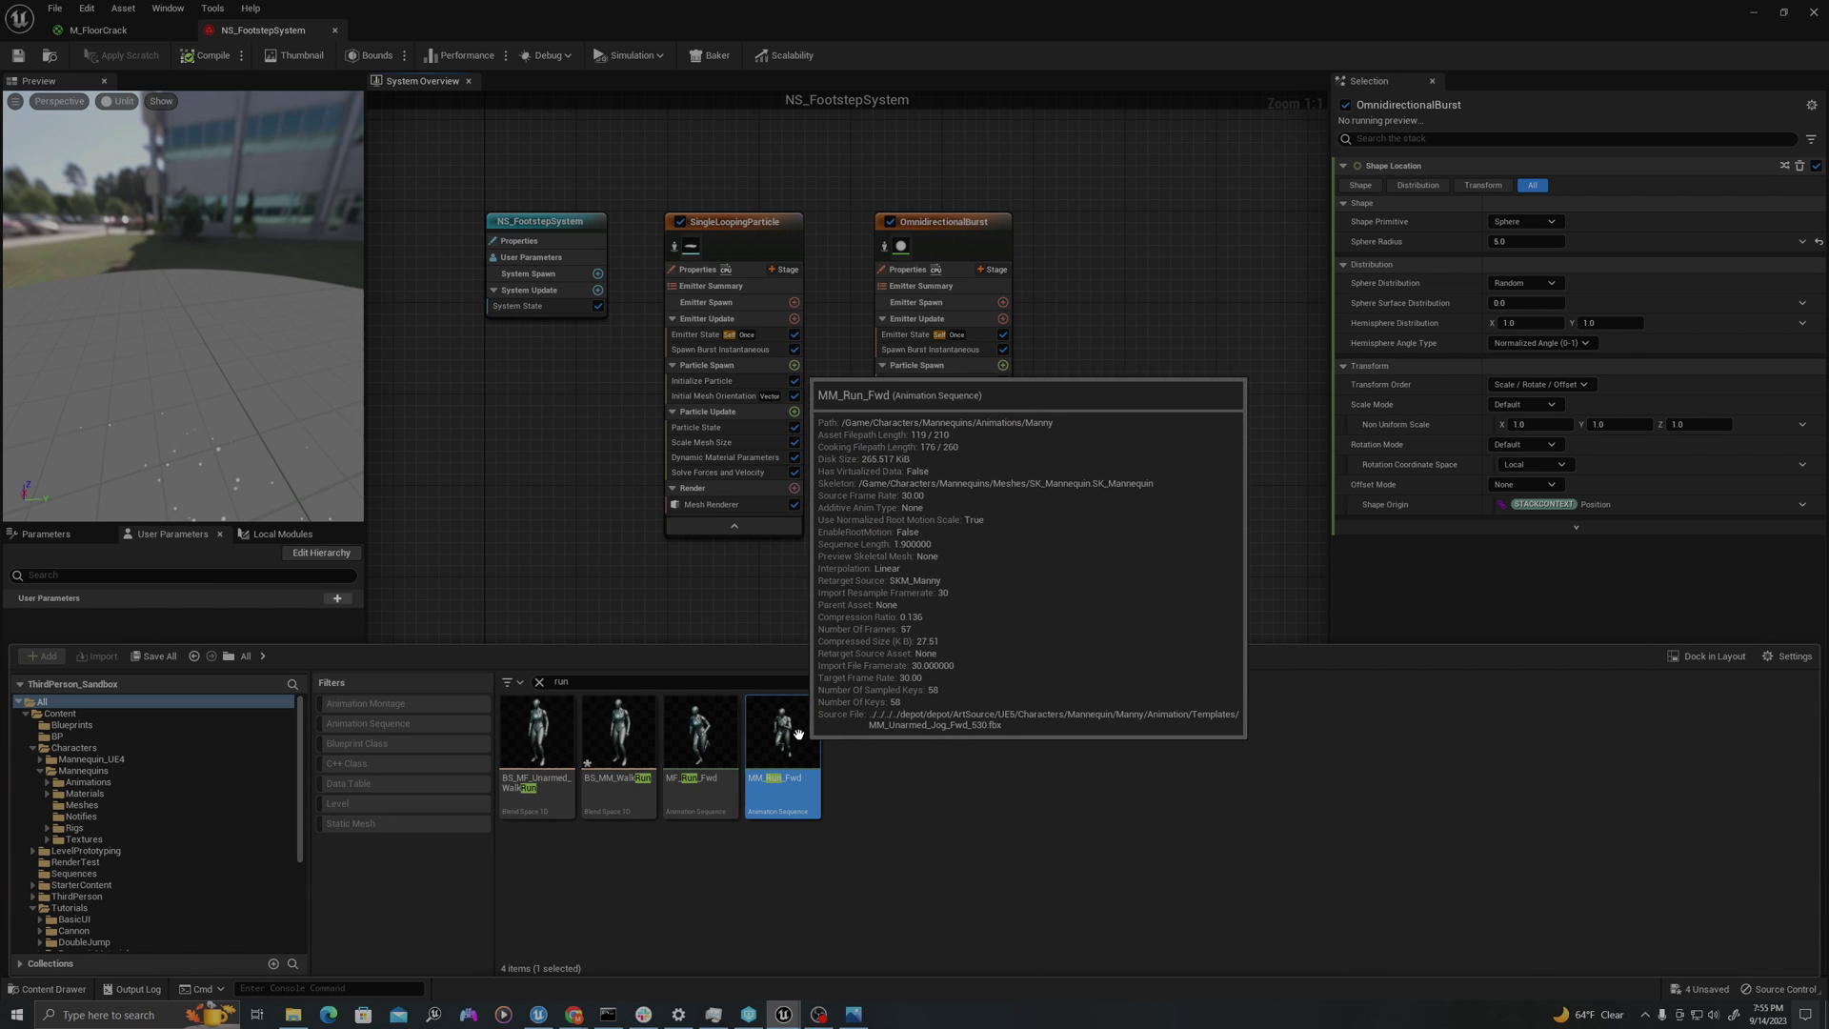
{"action": "mouse_move", "coordinate": [710, 744]}
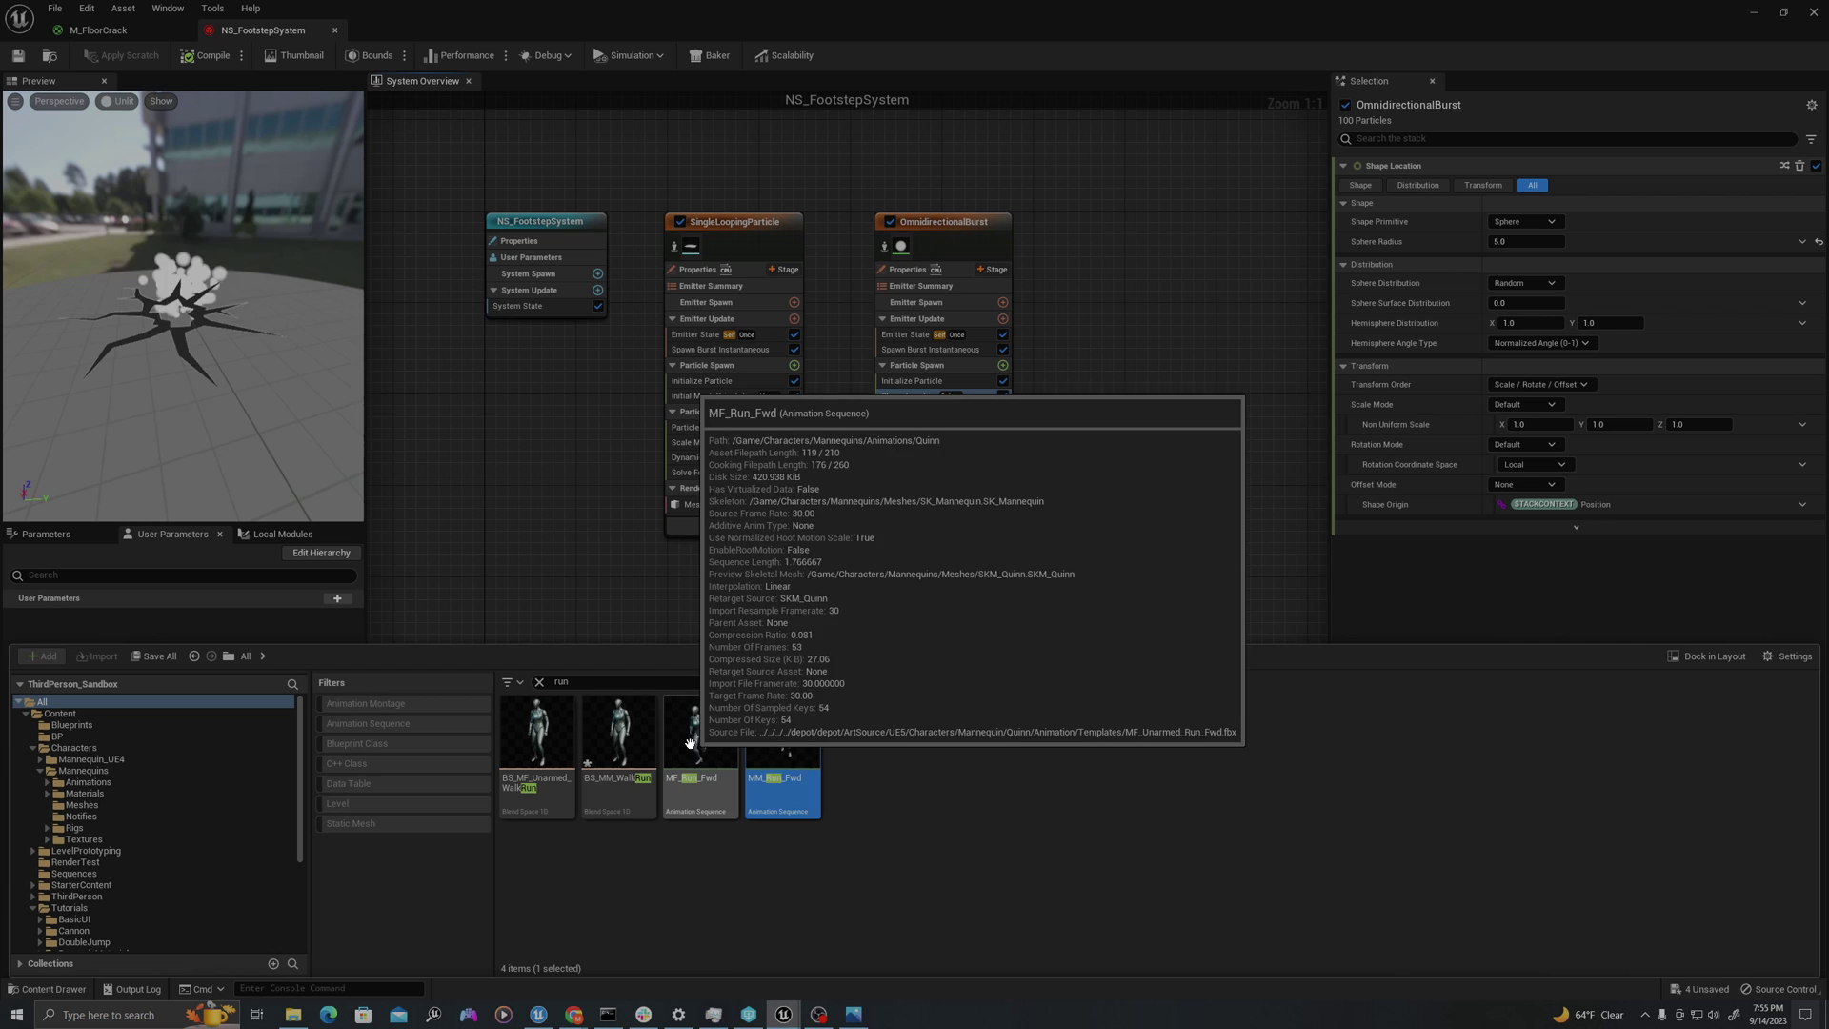
{"action": "mouse_move", "coordinate": [787, 741]}
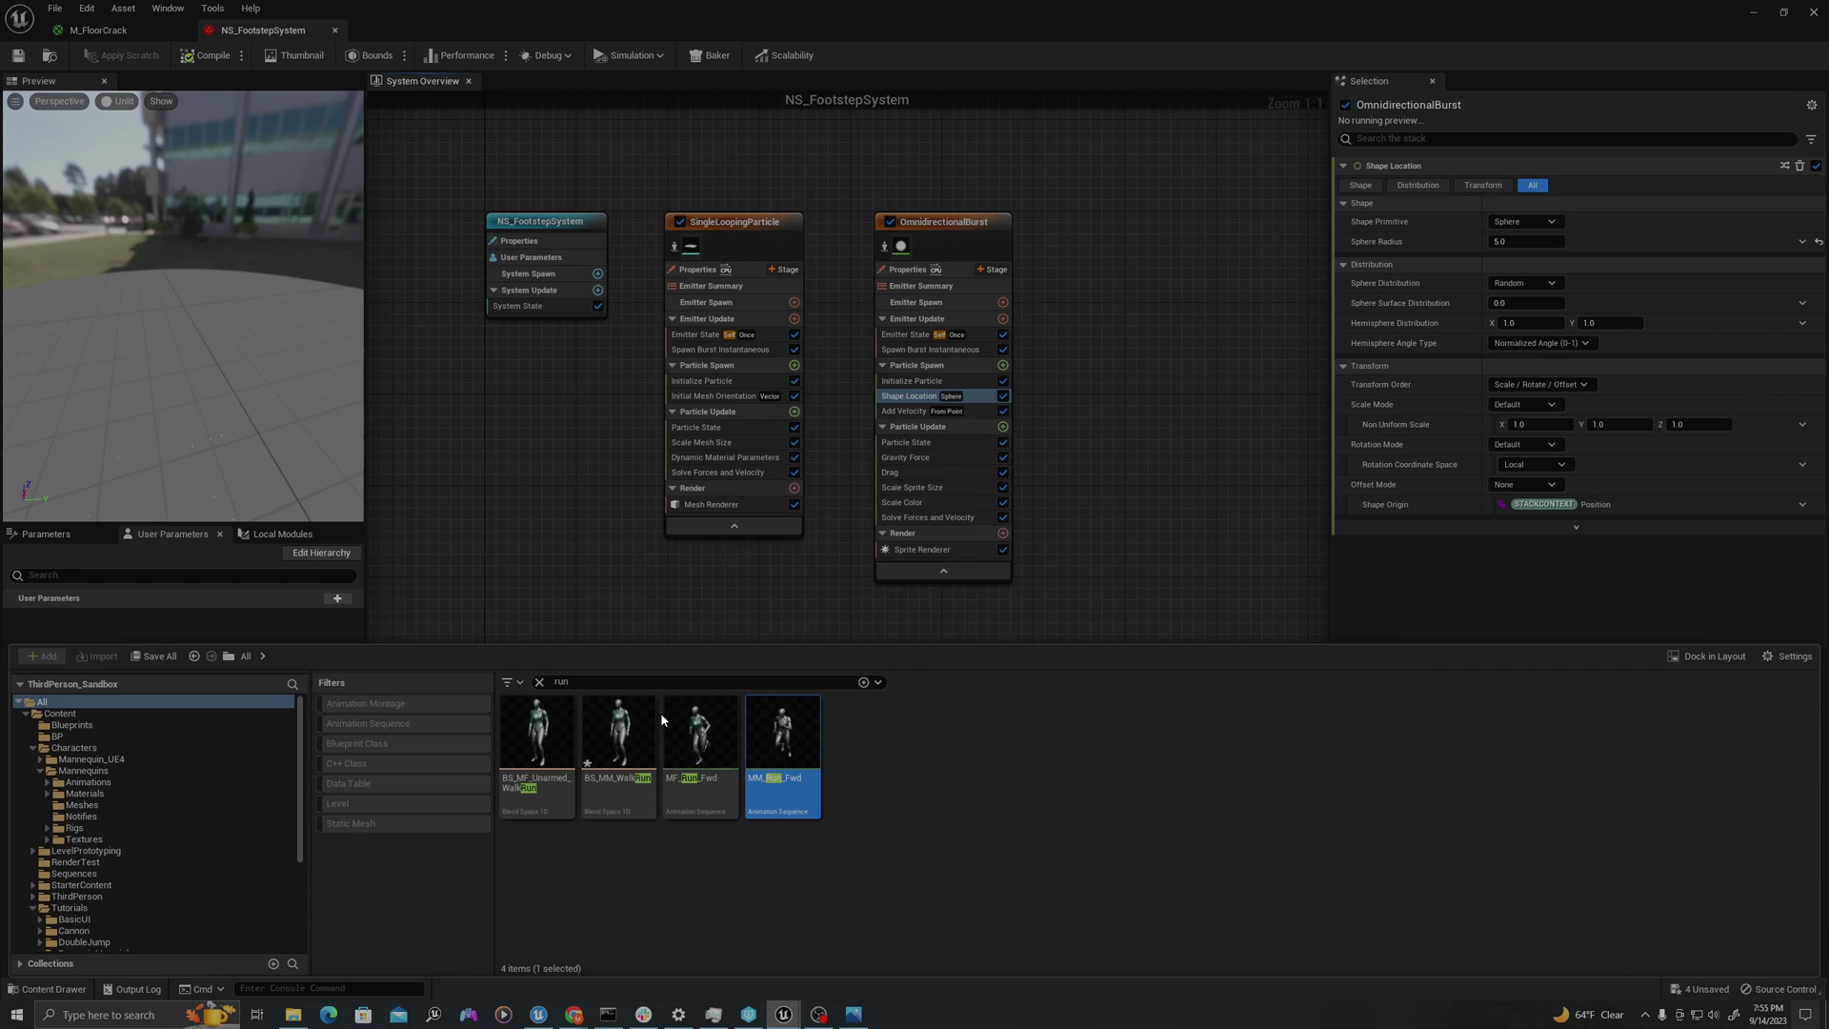
{"action": "left_click", "coordinate": [714, 735]}
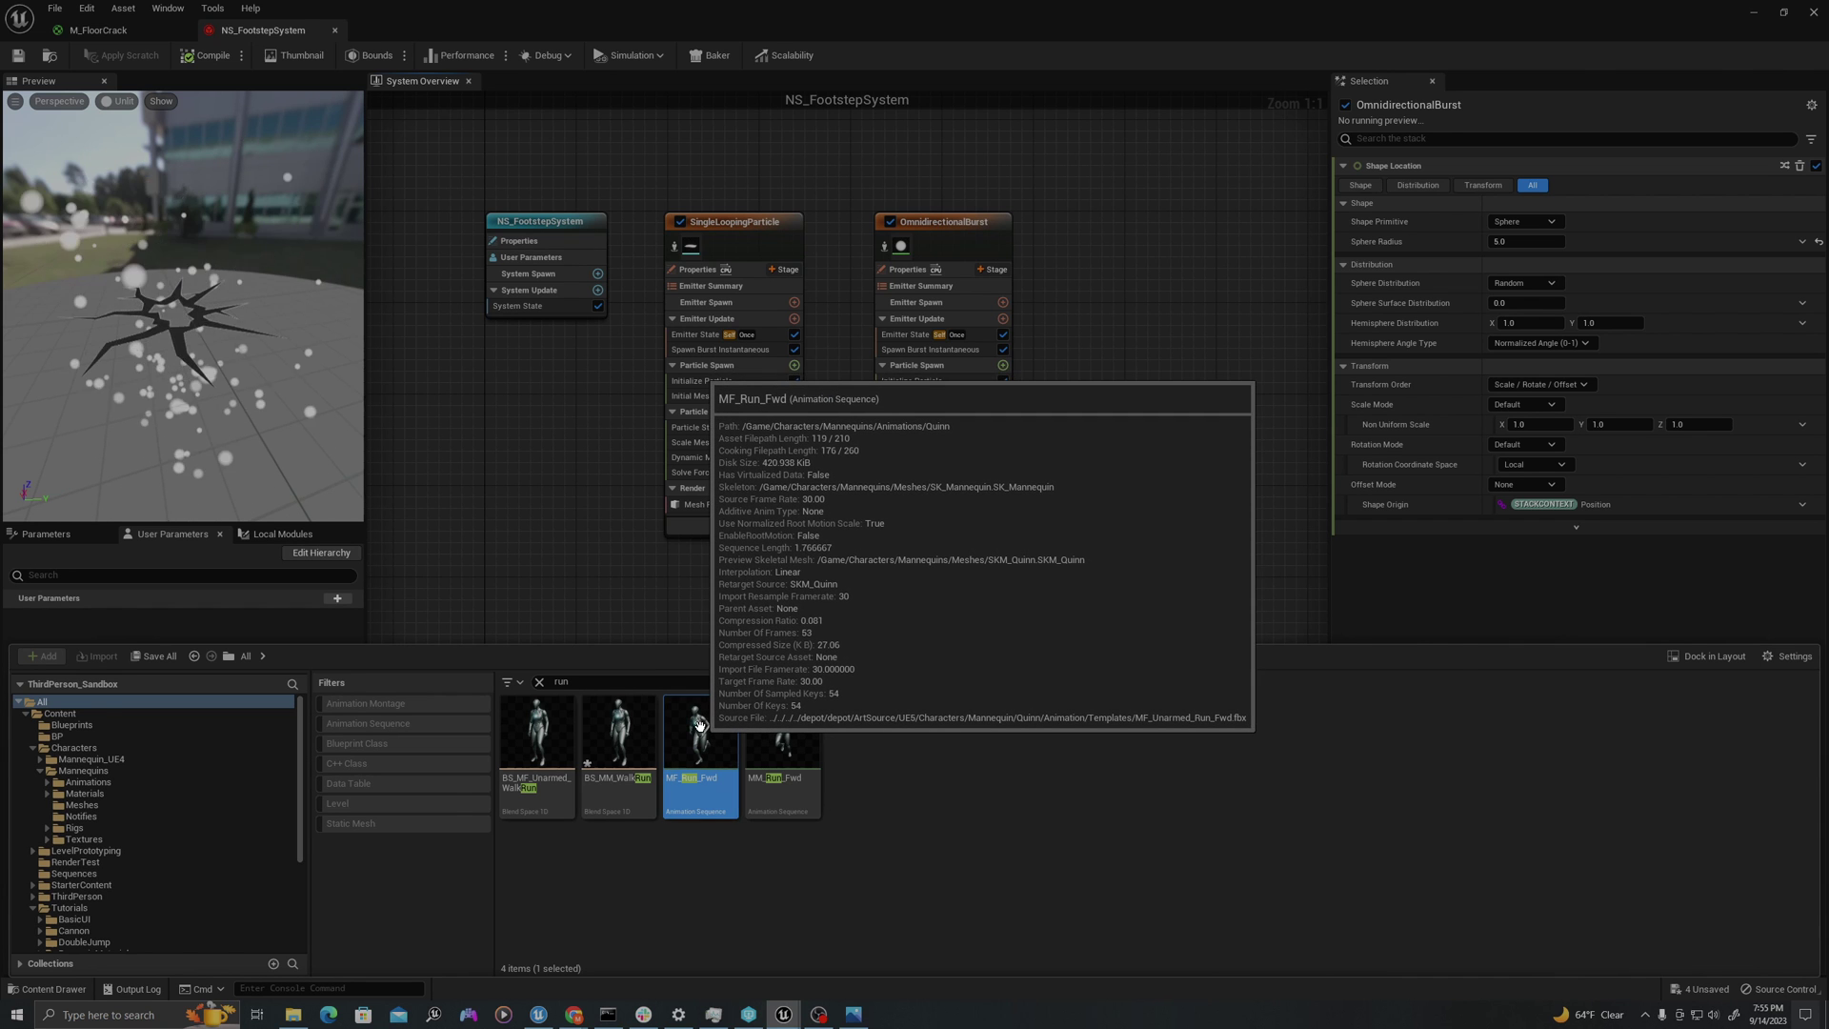
- Open MF_Run_Fwd in the animation editor and move the playhead to frame 17
{"action": "double_click", "coordinate": [702, 732]}
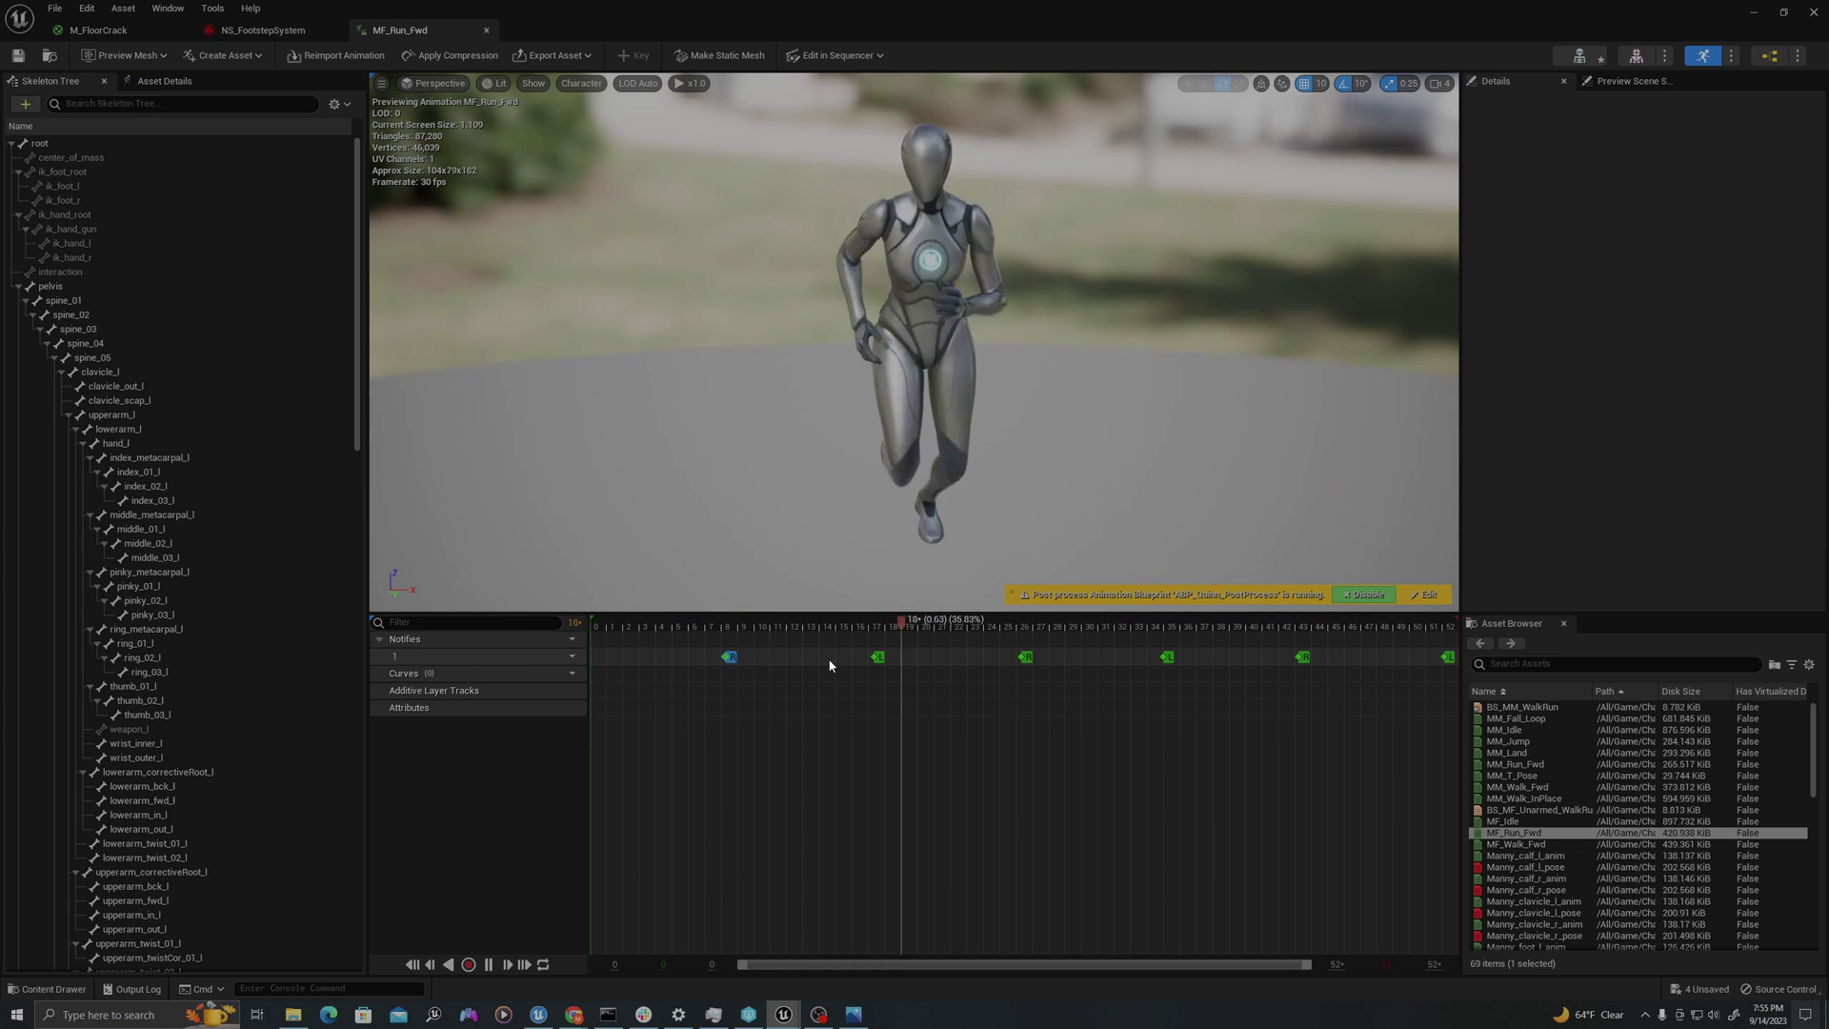
{"action": "left_click", "coordinate": [877, 657]}
{"action": "left_click", "coordinate": [868, 627]}
{"action": "left_click_drag", "start_coordinate": [868, 627], "coordinate": [884, 629]}
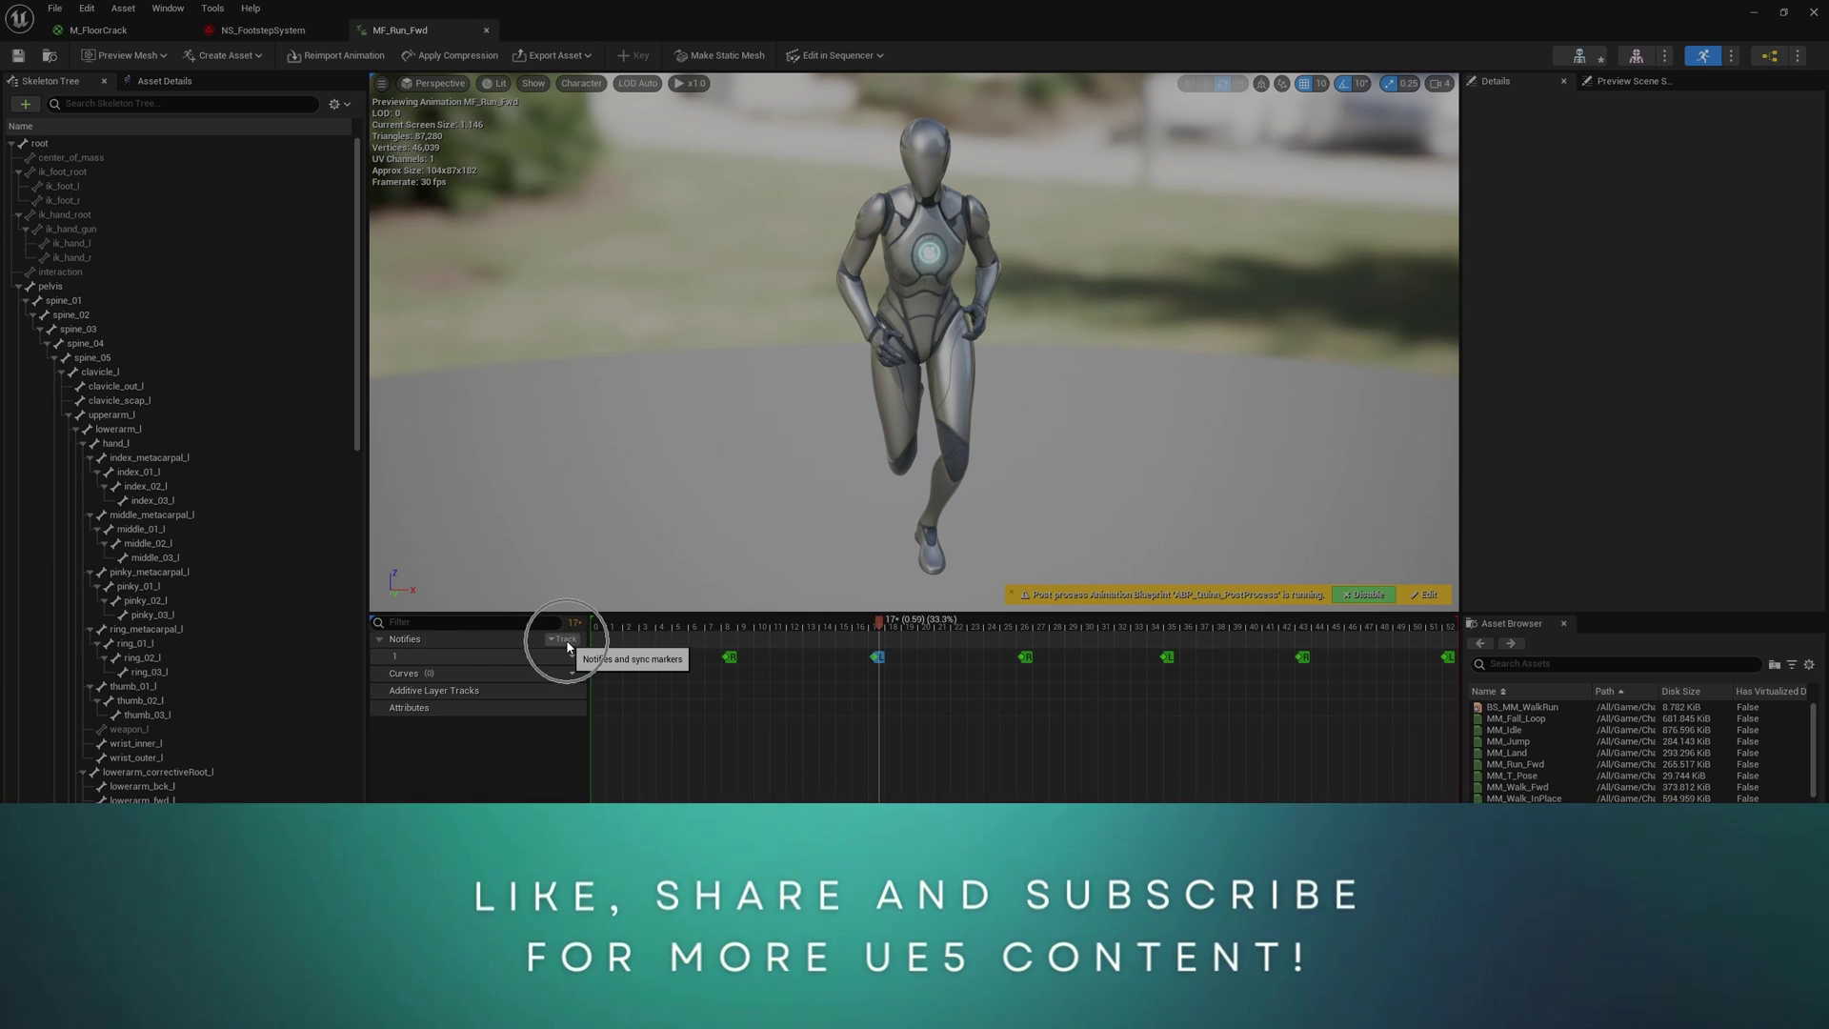
- Add a new notify track named 'Particles'
{"action": "left_click", "coordinate": [566, 640]}
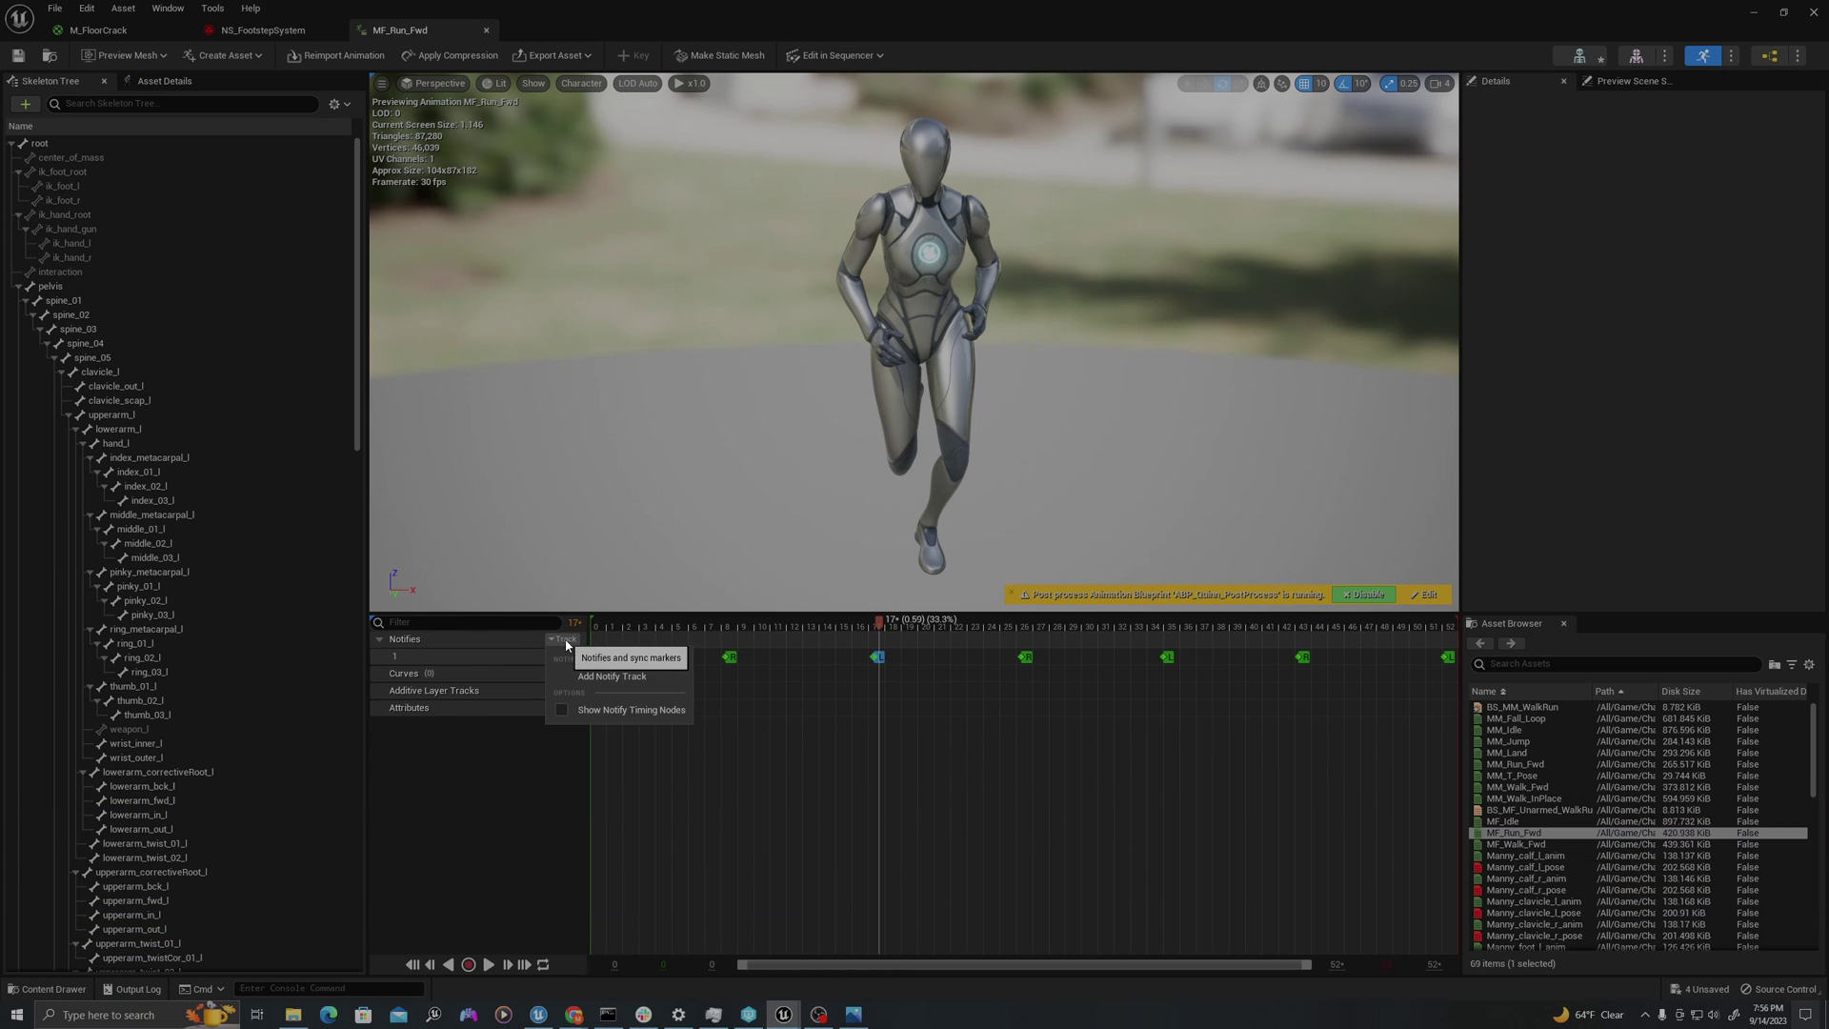
{"action": "left_click", "coordinate": [595, 677]}
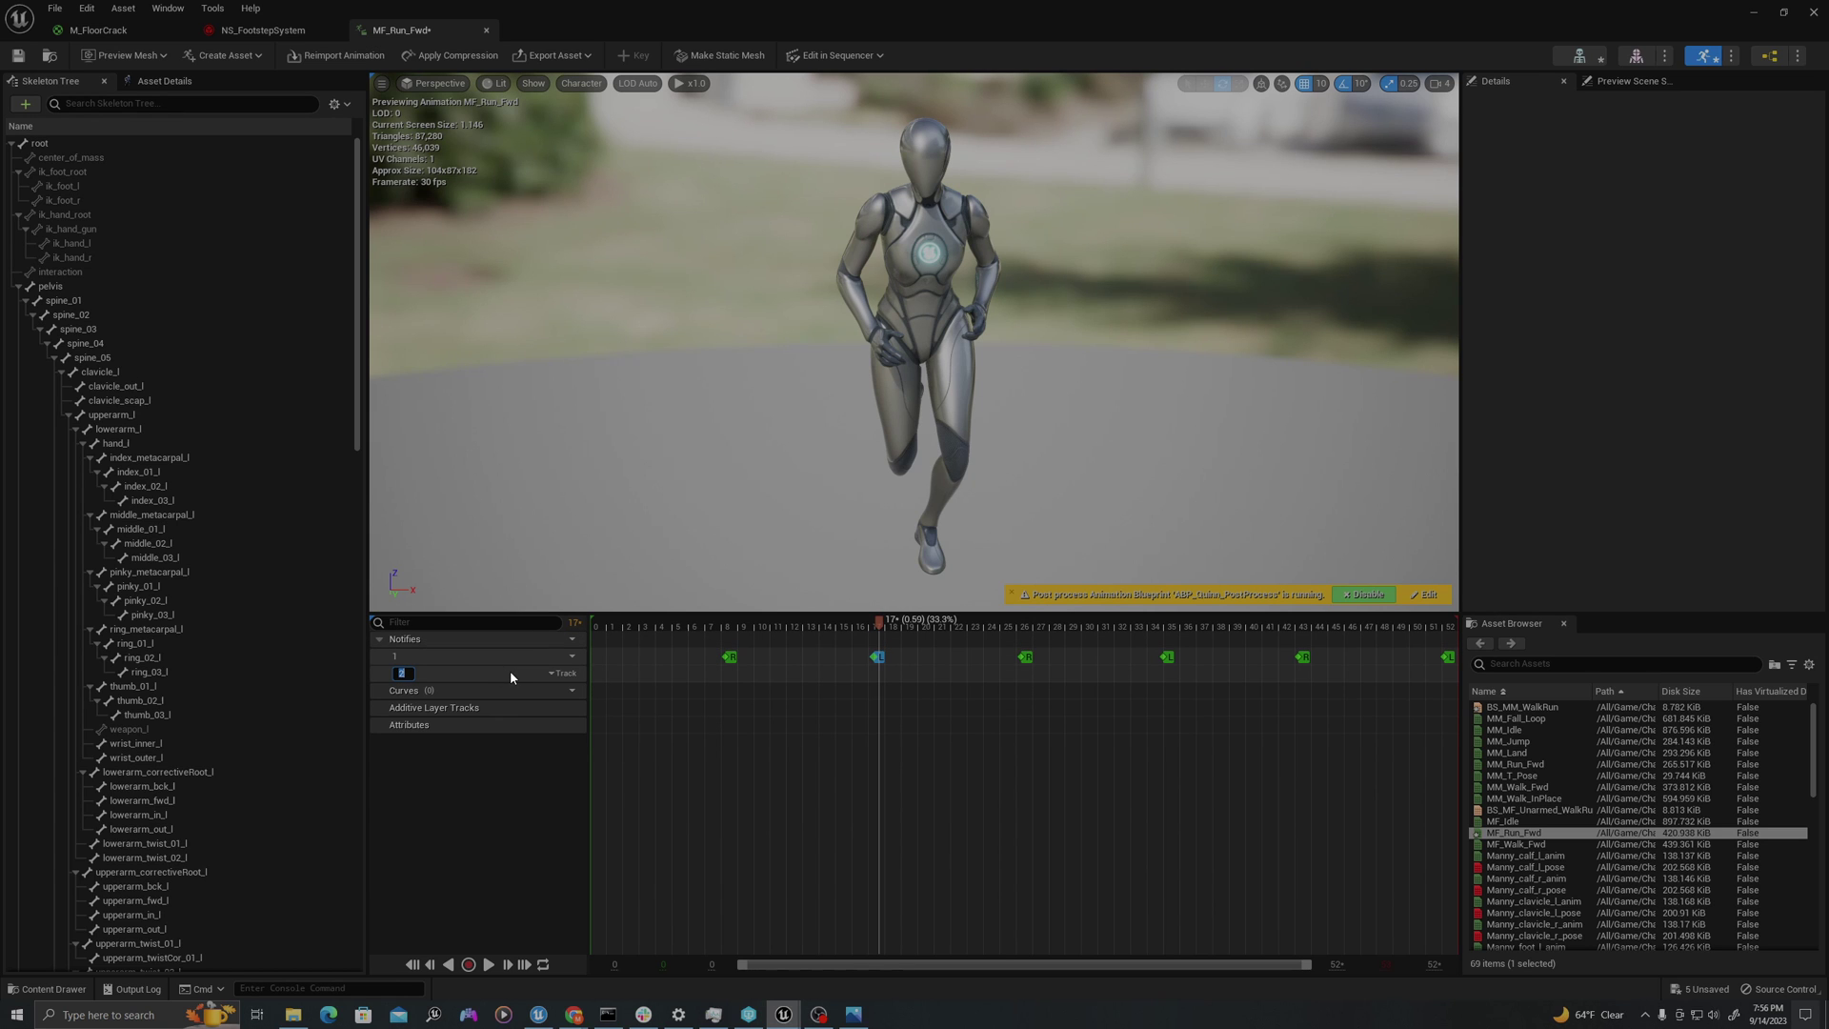
{"action": "type", "text": "Particles"}
{"action": "key", "text": "Return"}
- Add a Play Niagara Particle Effect notify on the Particles track
{"action": "scroll", "coordinate": [722, 672], "scroll_direction": "up", "scroll_amount": 3}
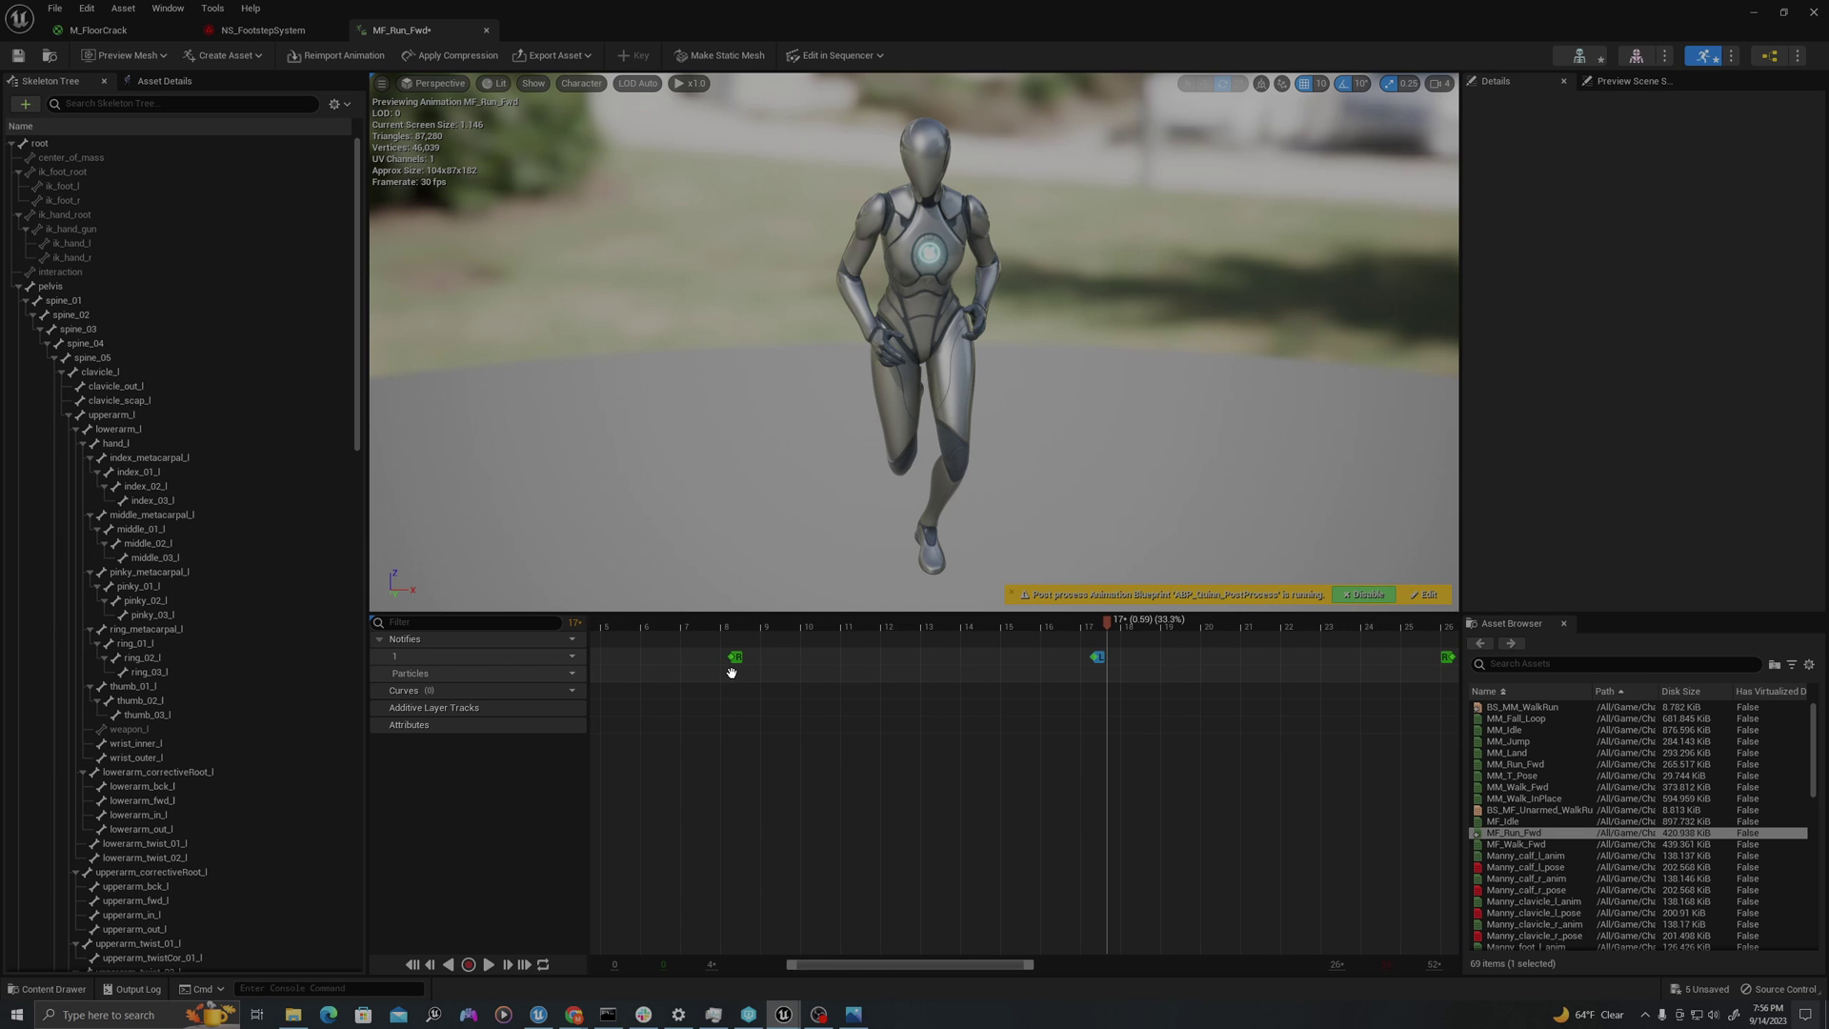
{"action": "right_click", "coordinate": [732, 673]}
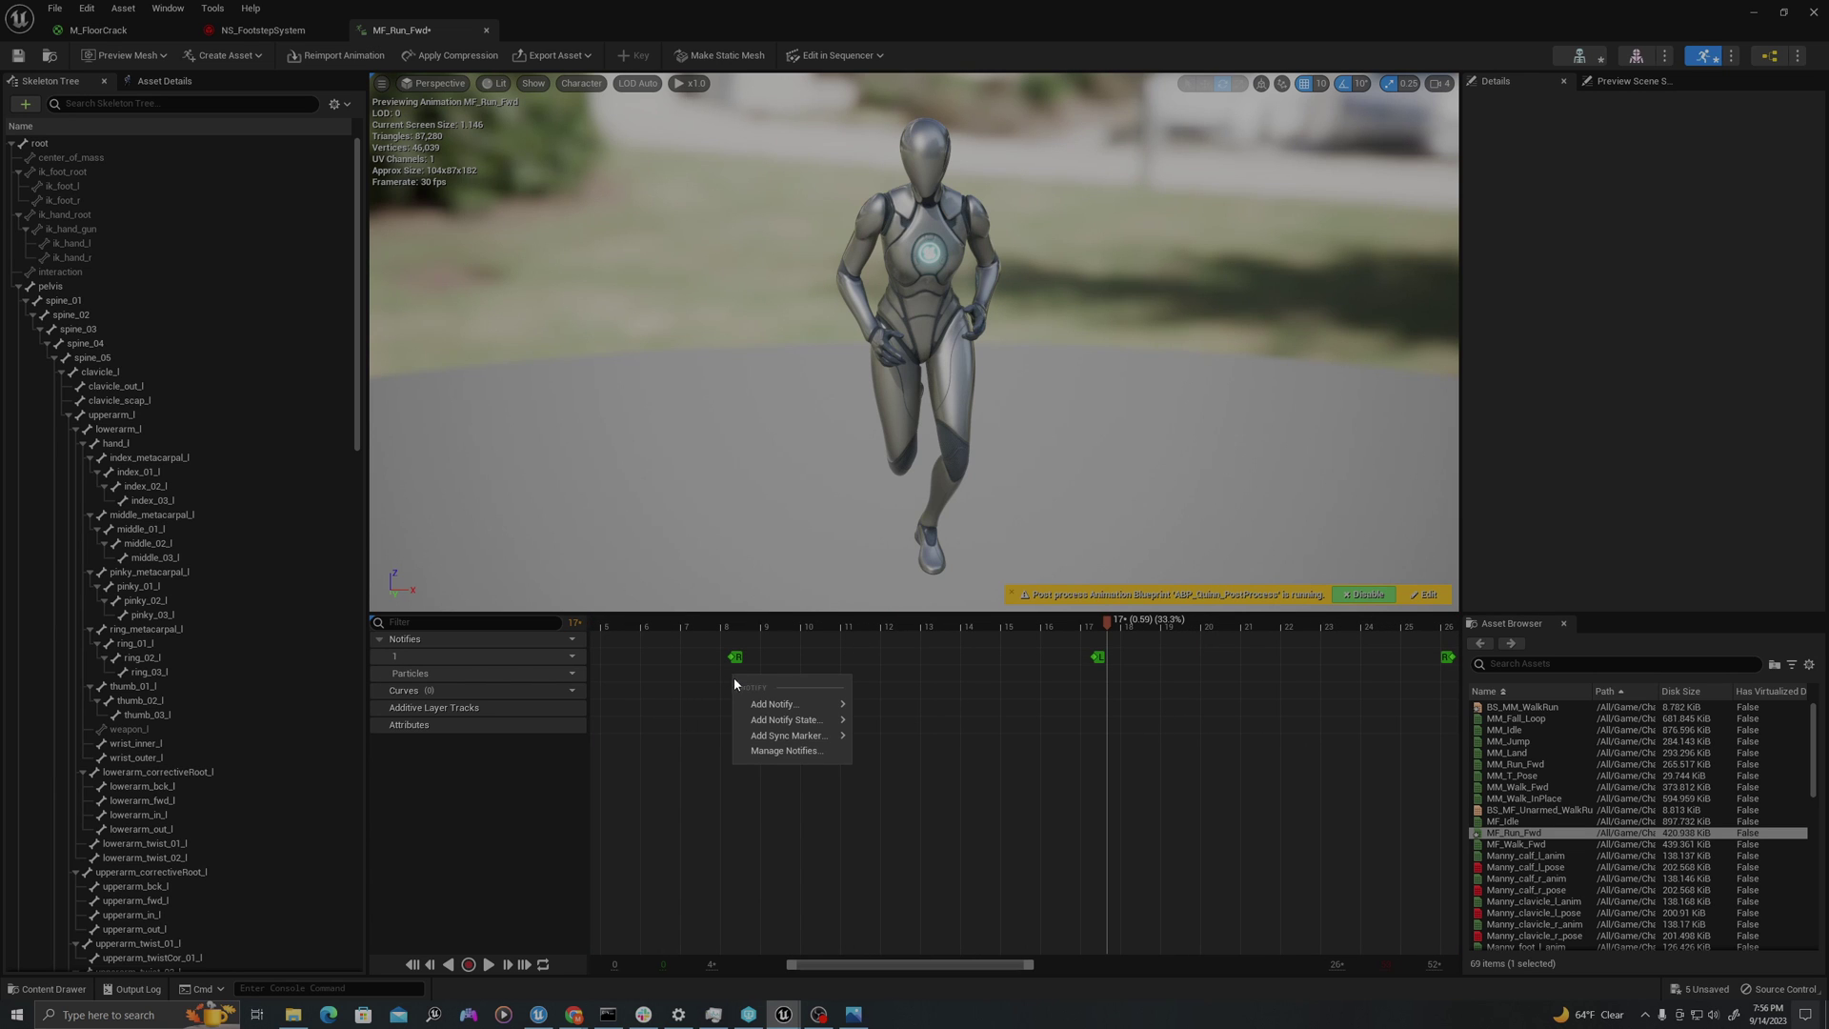
{"action": "left_click", "coordinate": [777, 707]}
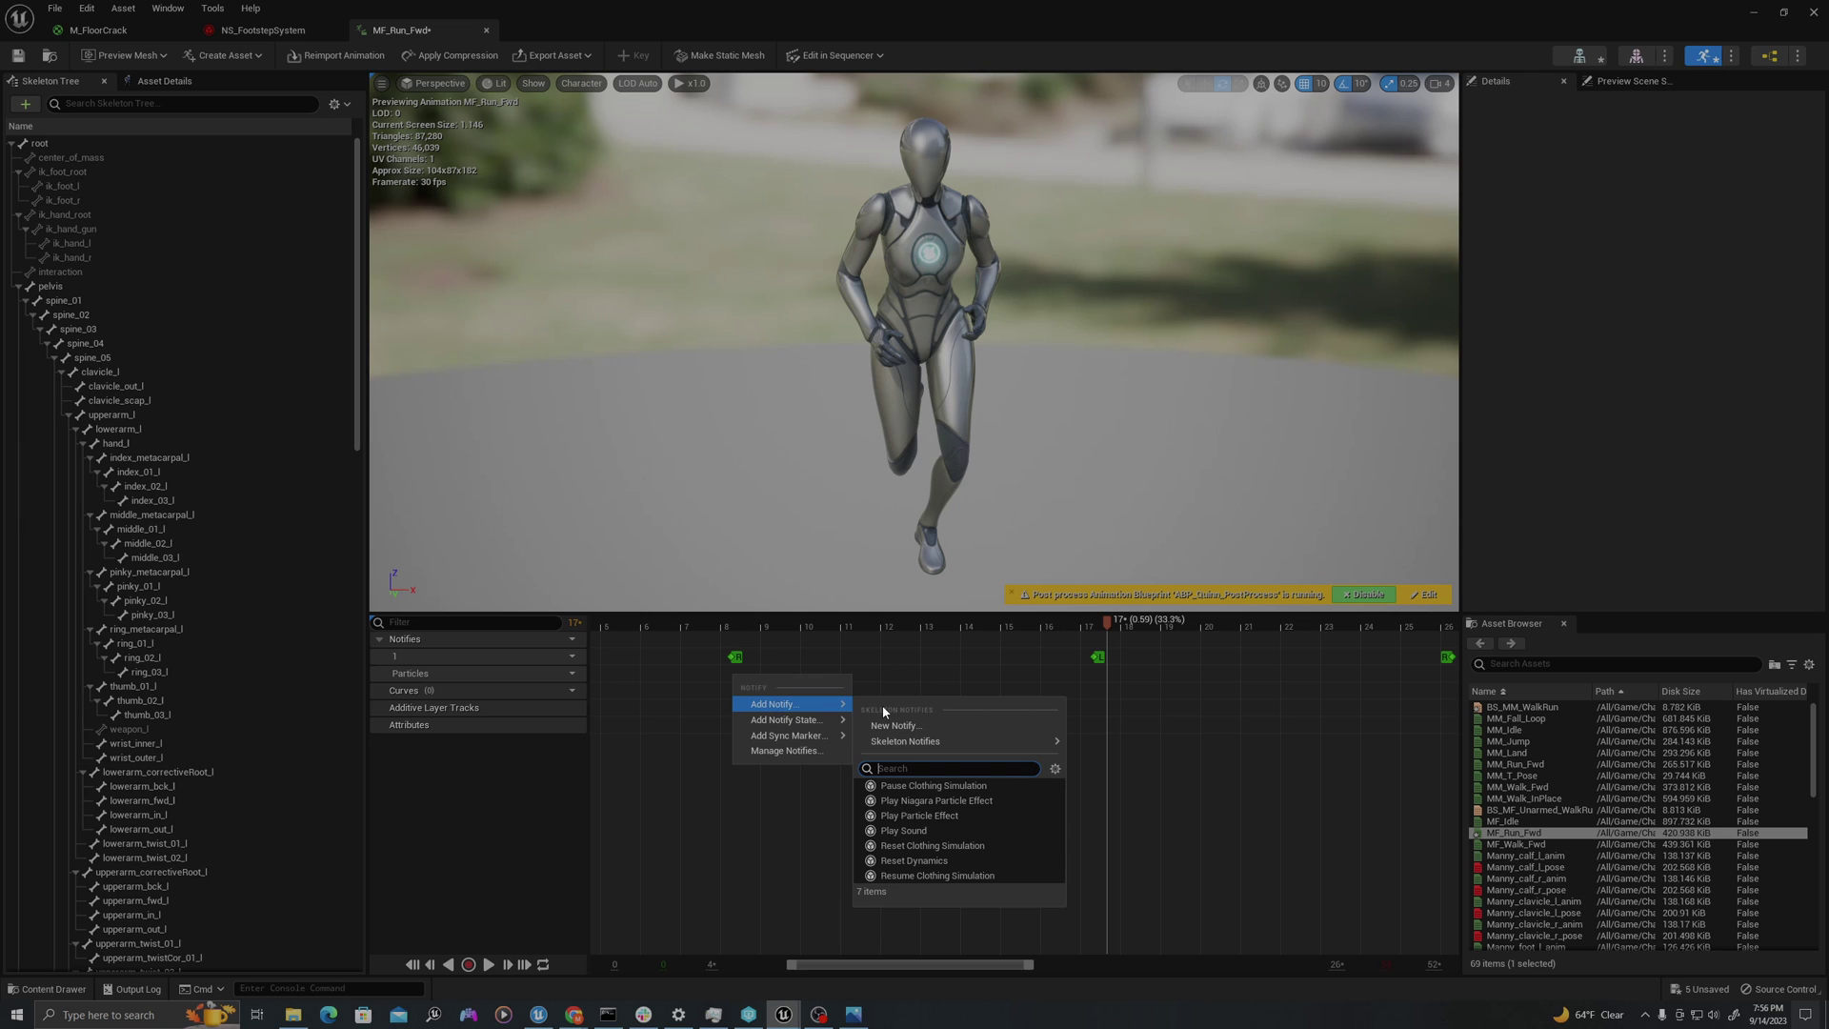
{"action": "left_click", "coordinate": [906, 803]}
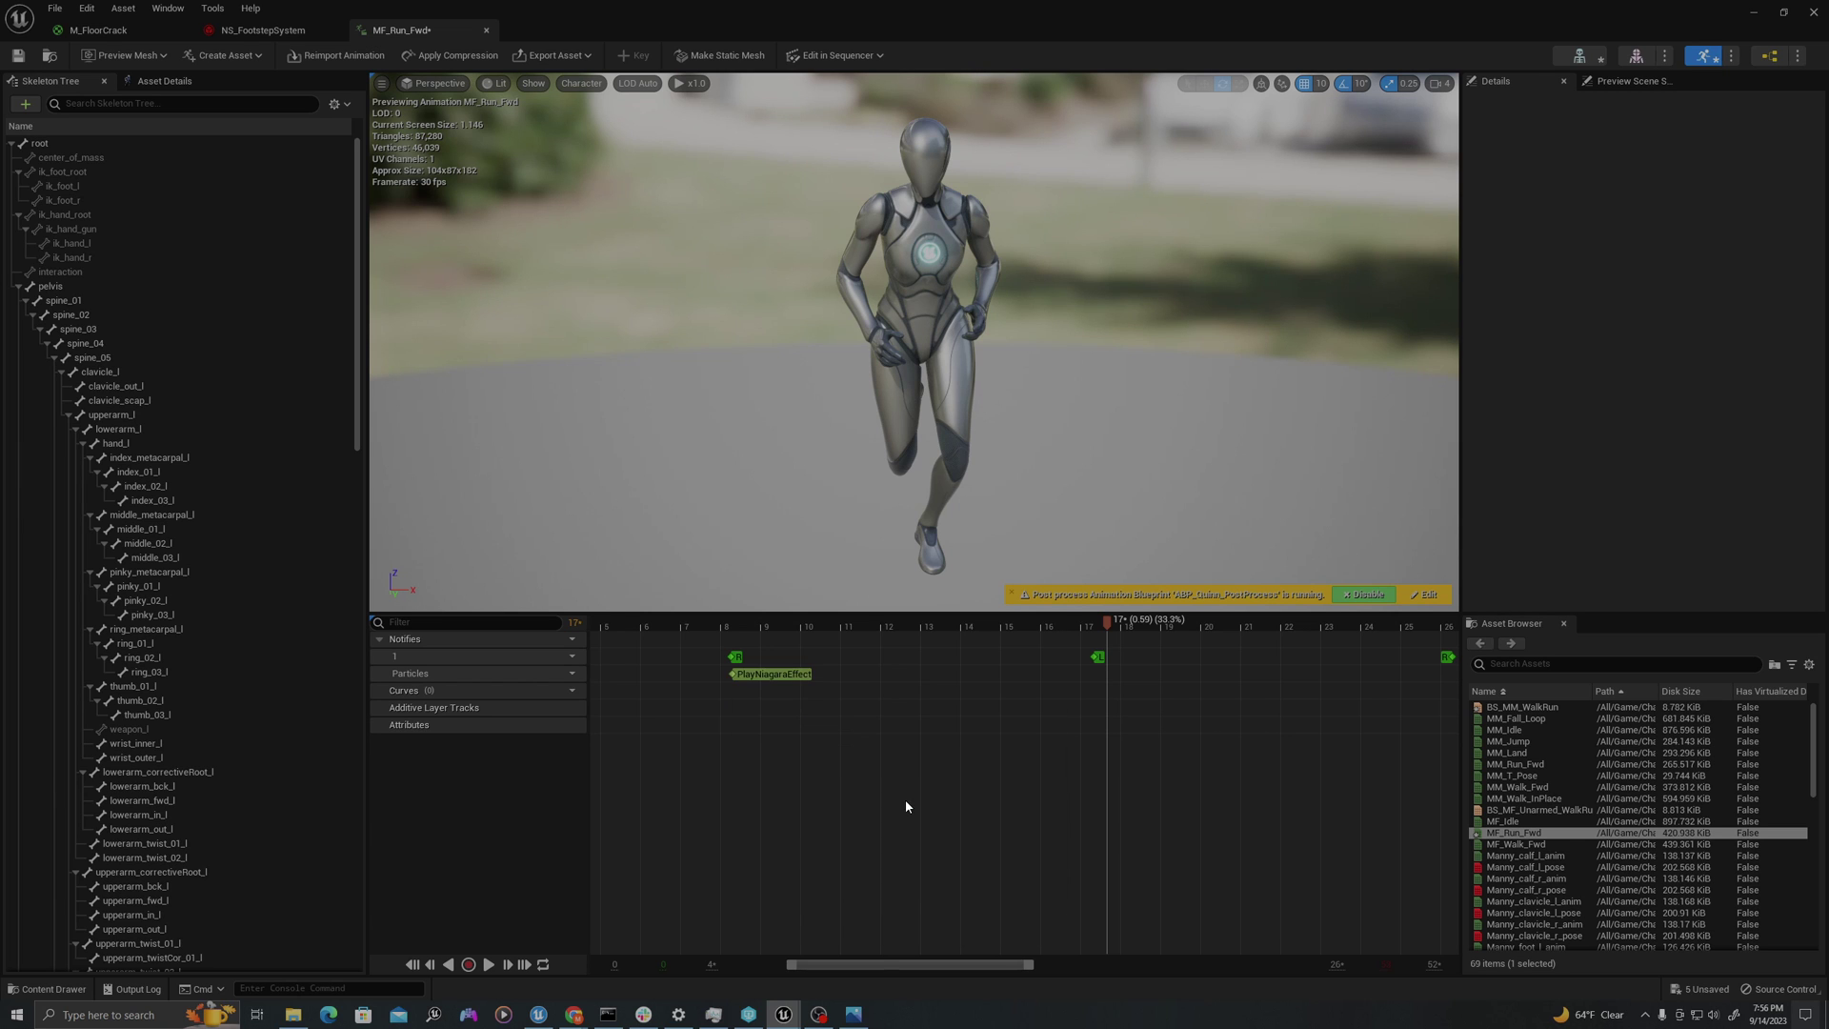
- Assign NS_FootstepSystem as the Niagara System of the new frame-8 particle notify
{"action": "left_click", "coordinate": [740, 674]}
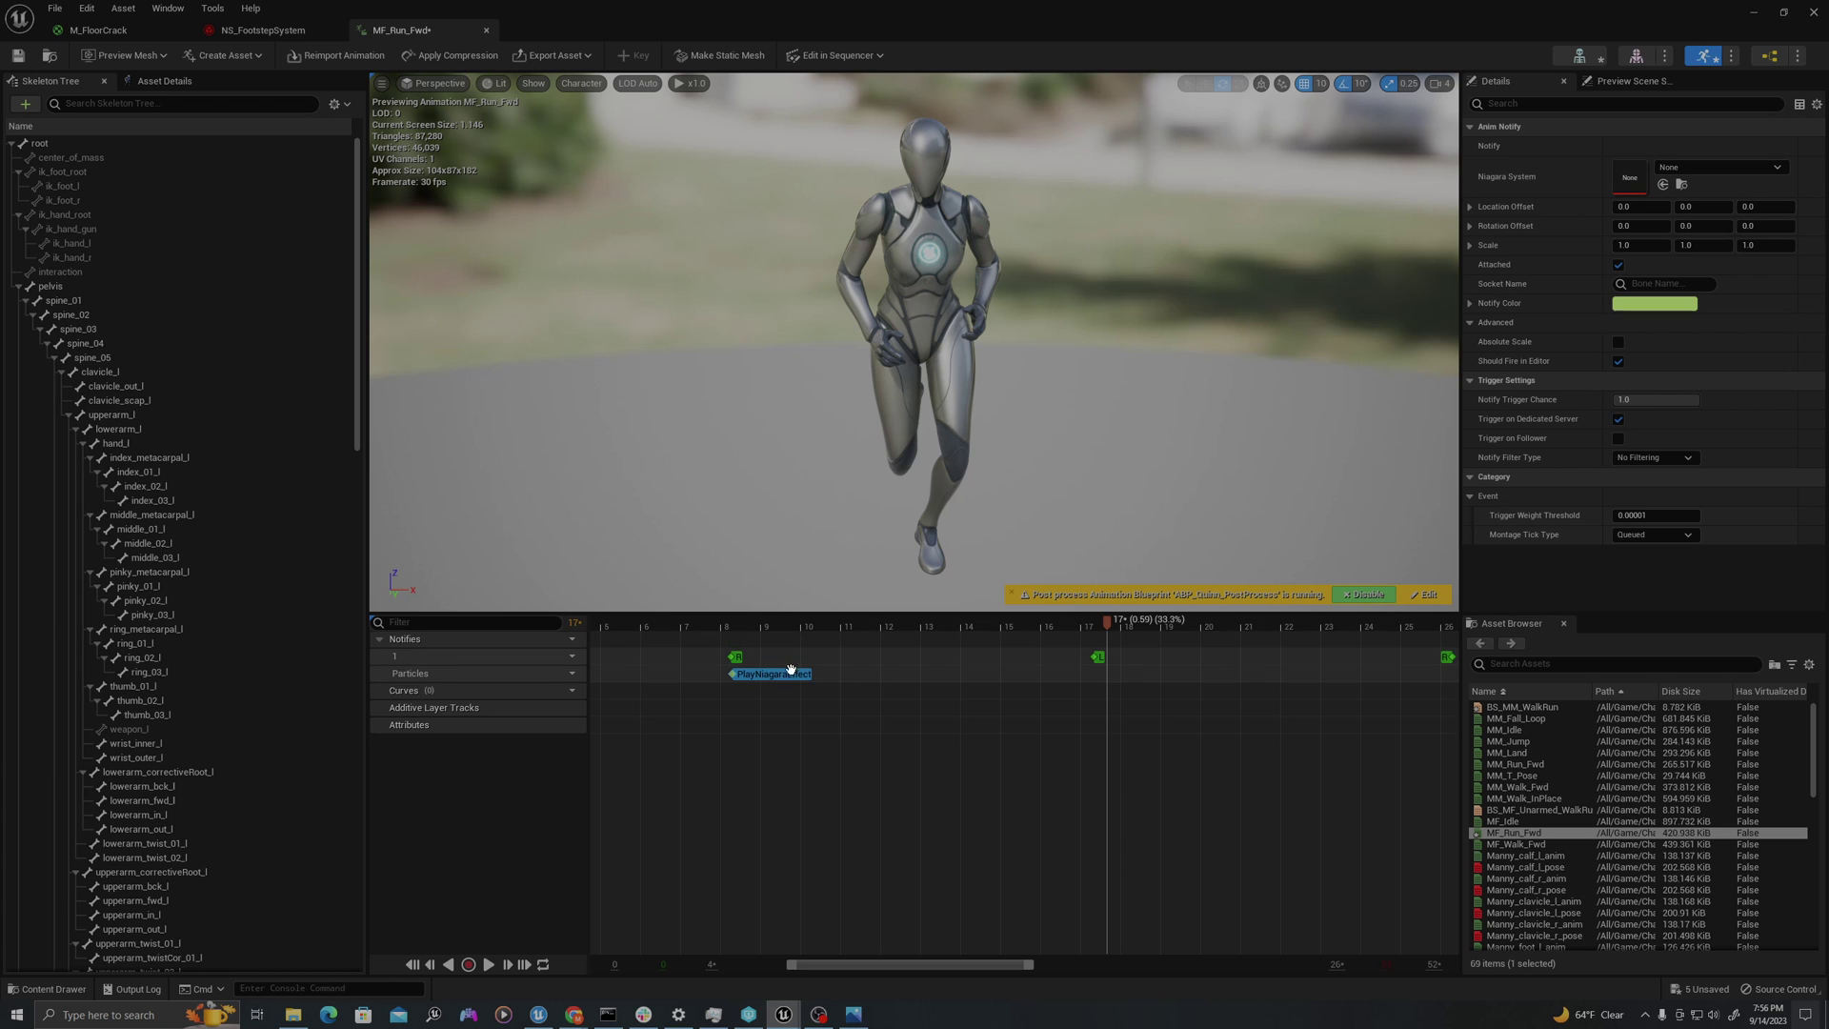
{"action": "mouse_move", "coordinate": [726, 627]}
{"action": "left_mouse_down"}
{"action": "mouse_move", "coordinate": [748, 624]}
{"action": "mouse_move", "coordinate": [729, 624]}
{"action": "left_mouse_up"}
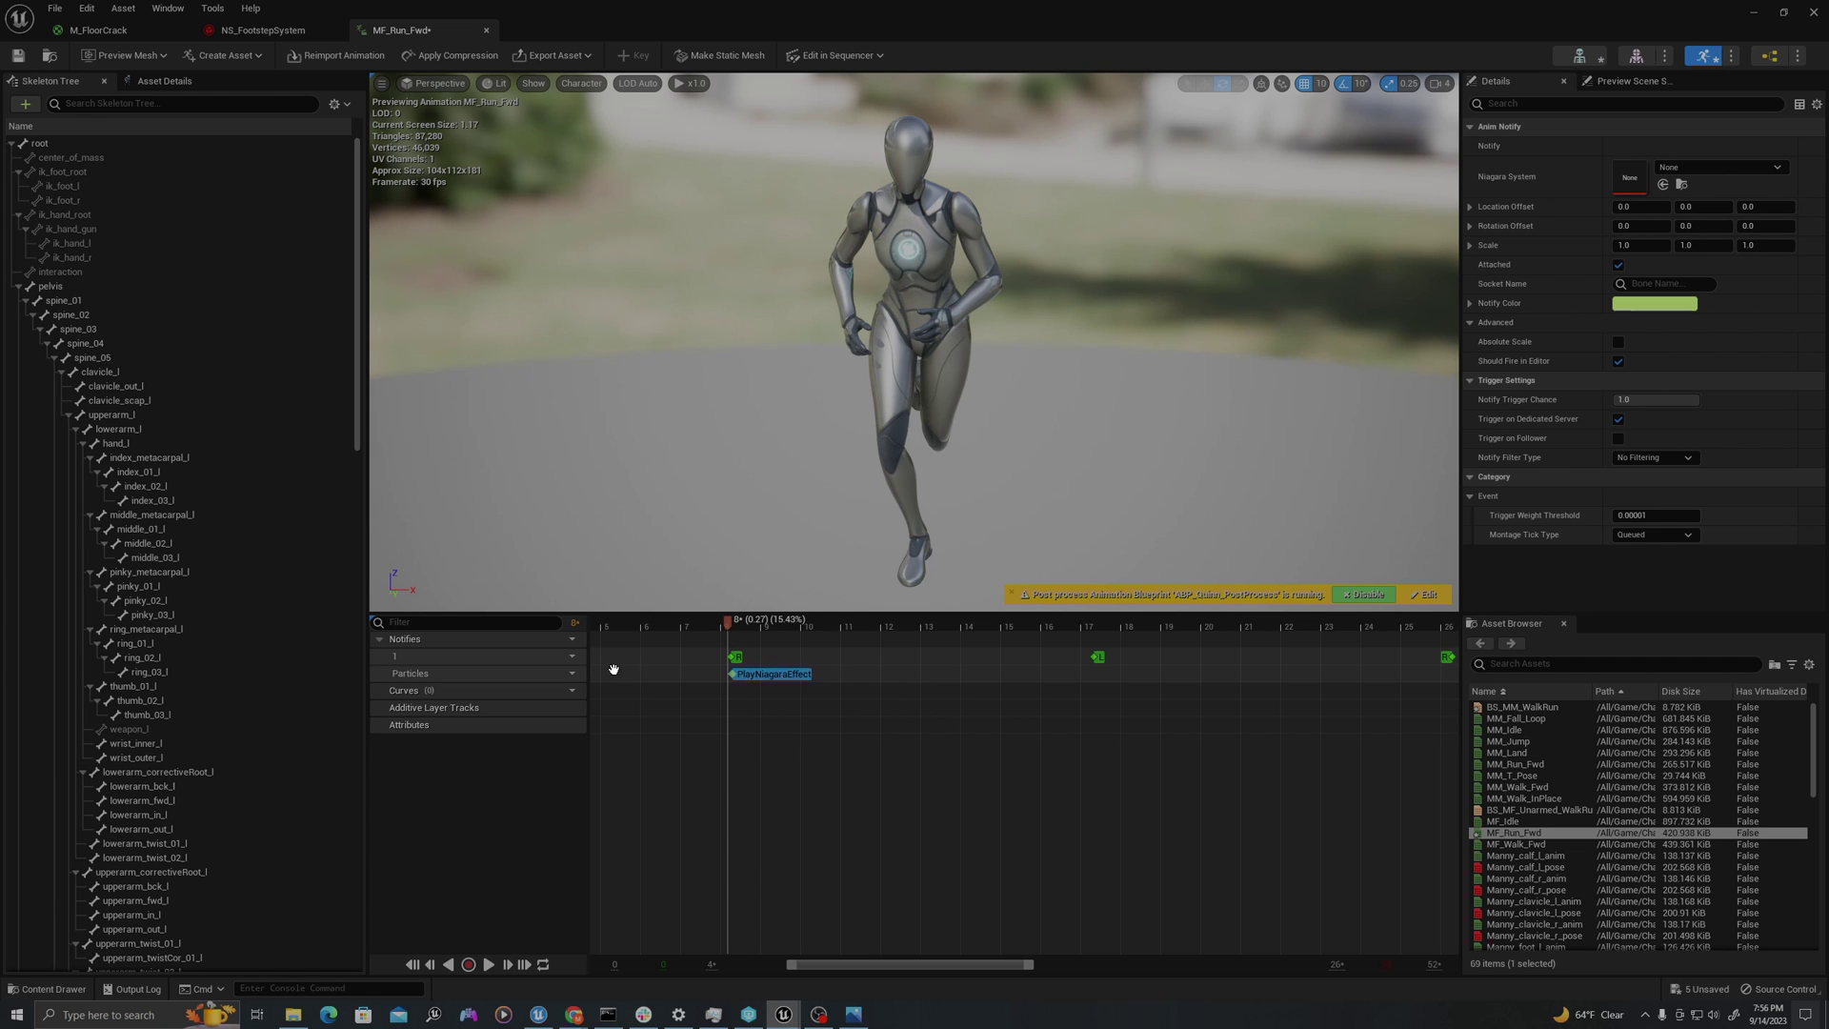
{"action": "key", "text": "ctrl+space"}
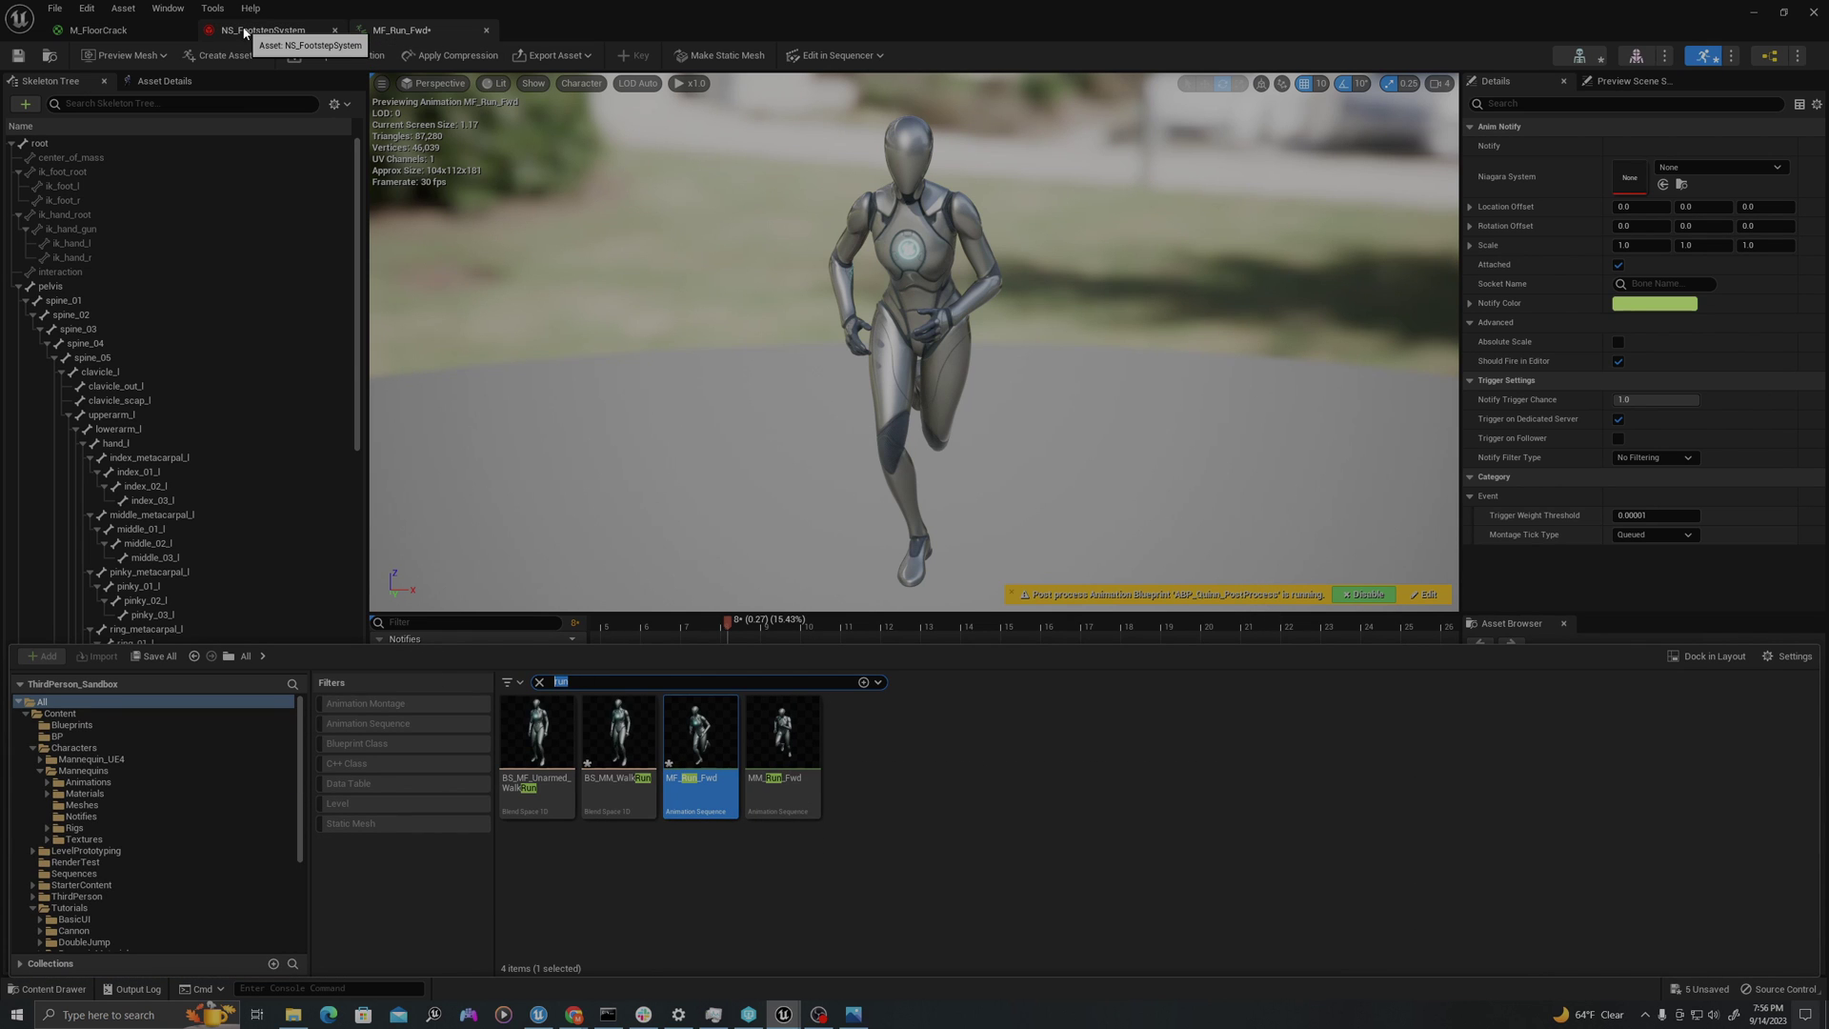
{"action": "left_click", "coordinate": [1688, 167]}
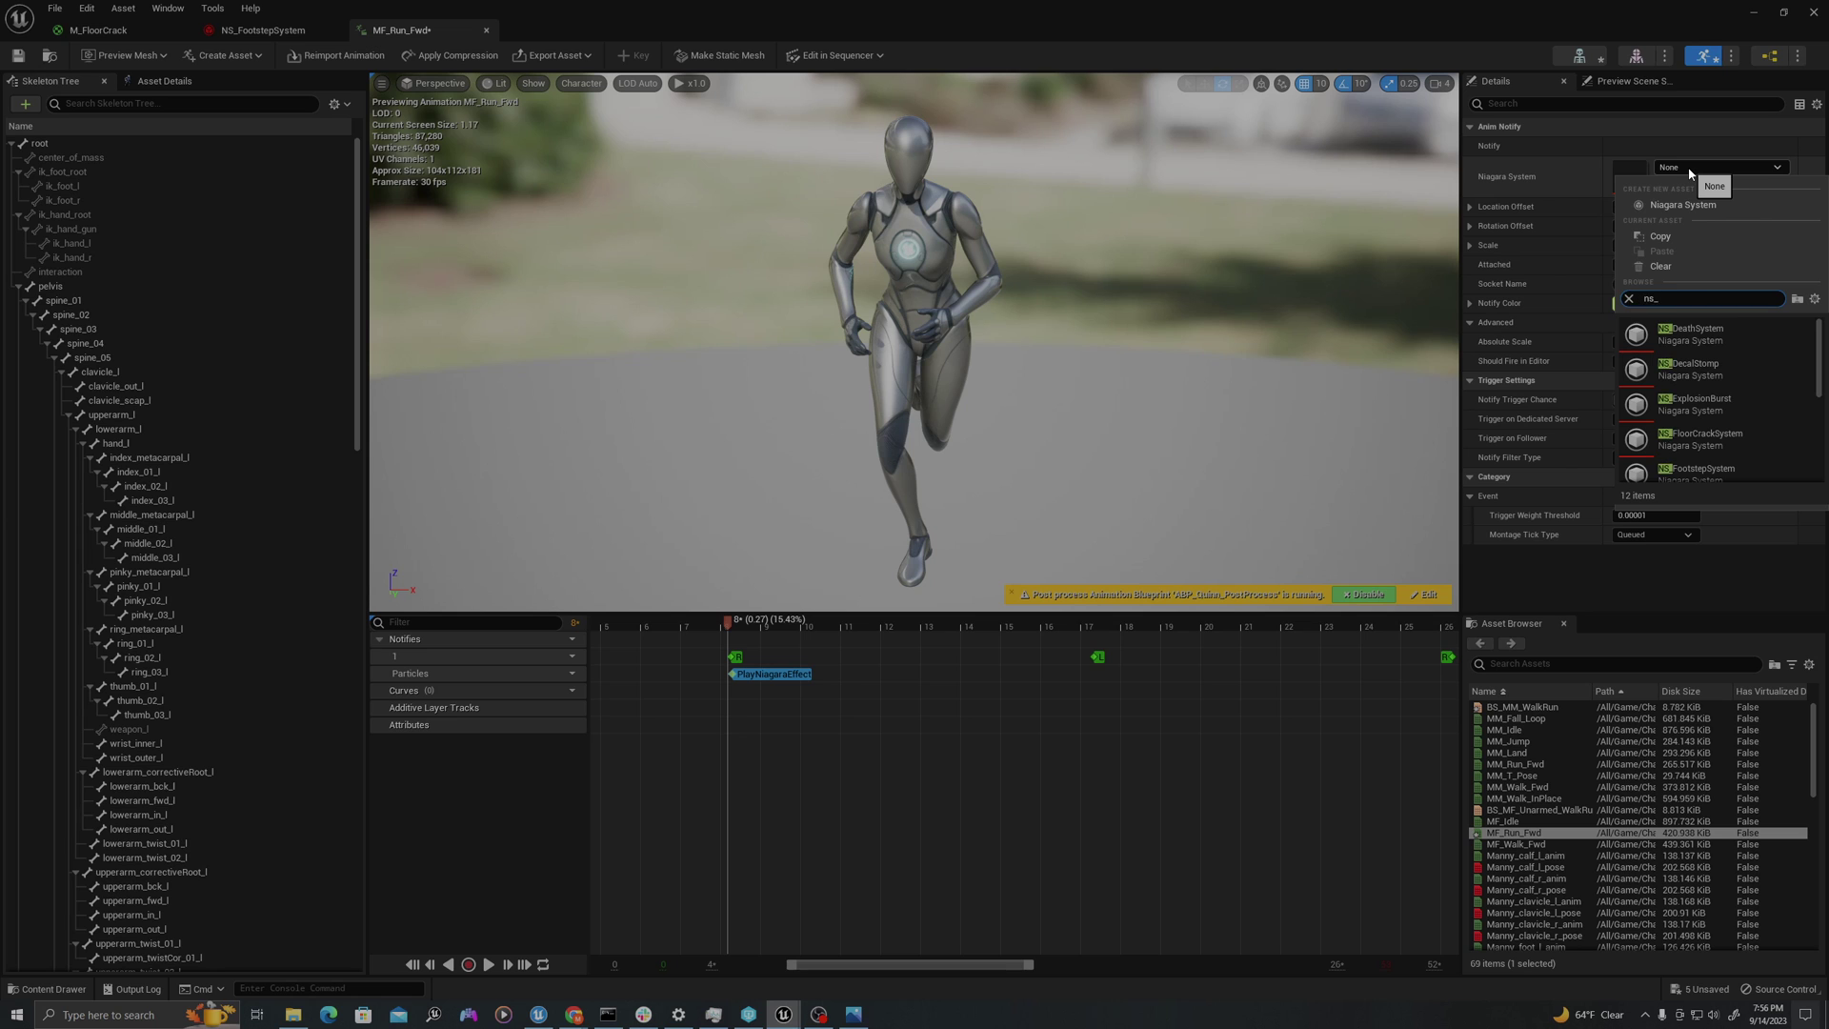
{"action": "type", "text": "ns_footste"}
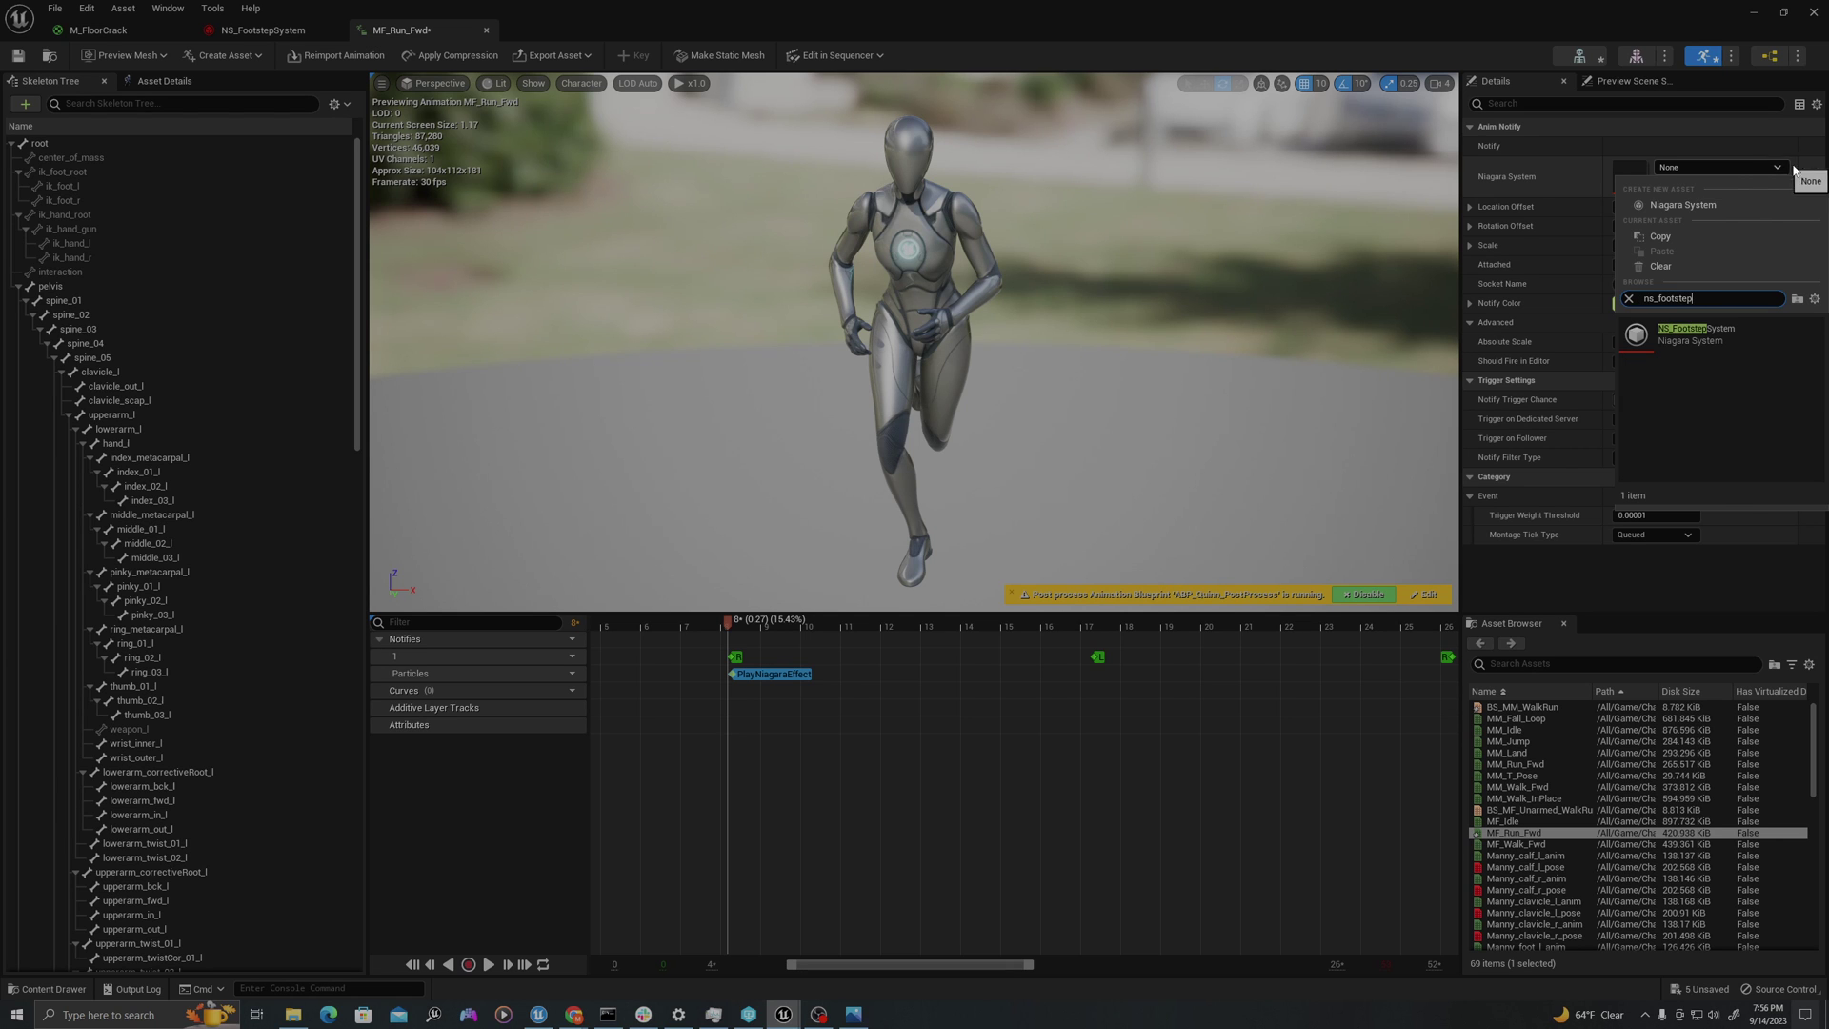
{"action": "type", "text": "p"}
{"action": "left_click", "coordinate": [1695, 333]}
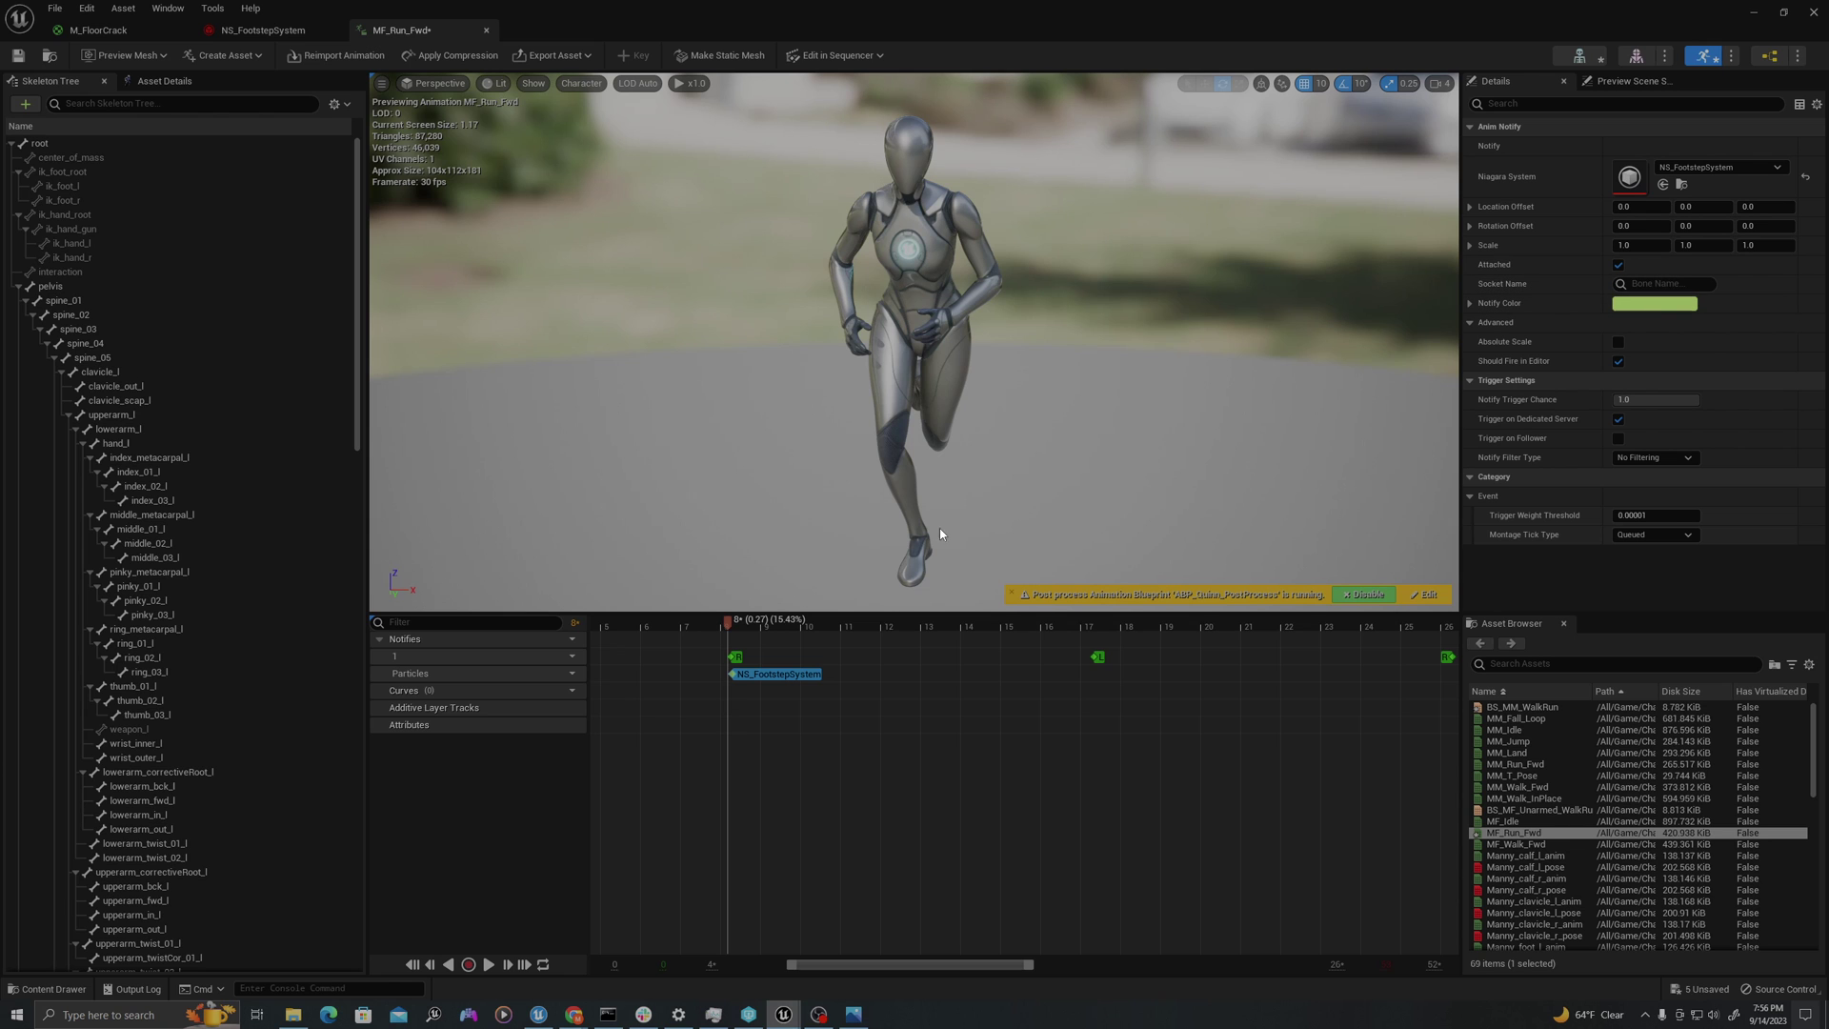
- Attach the effect to socket foot_r with a -5.0 Z offset and preview the crack
{"action": "left_click_drag", "start_coordinate": [939, 528], "coordinate": [938, 472]}
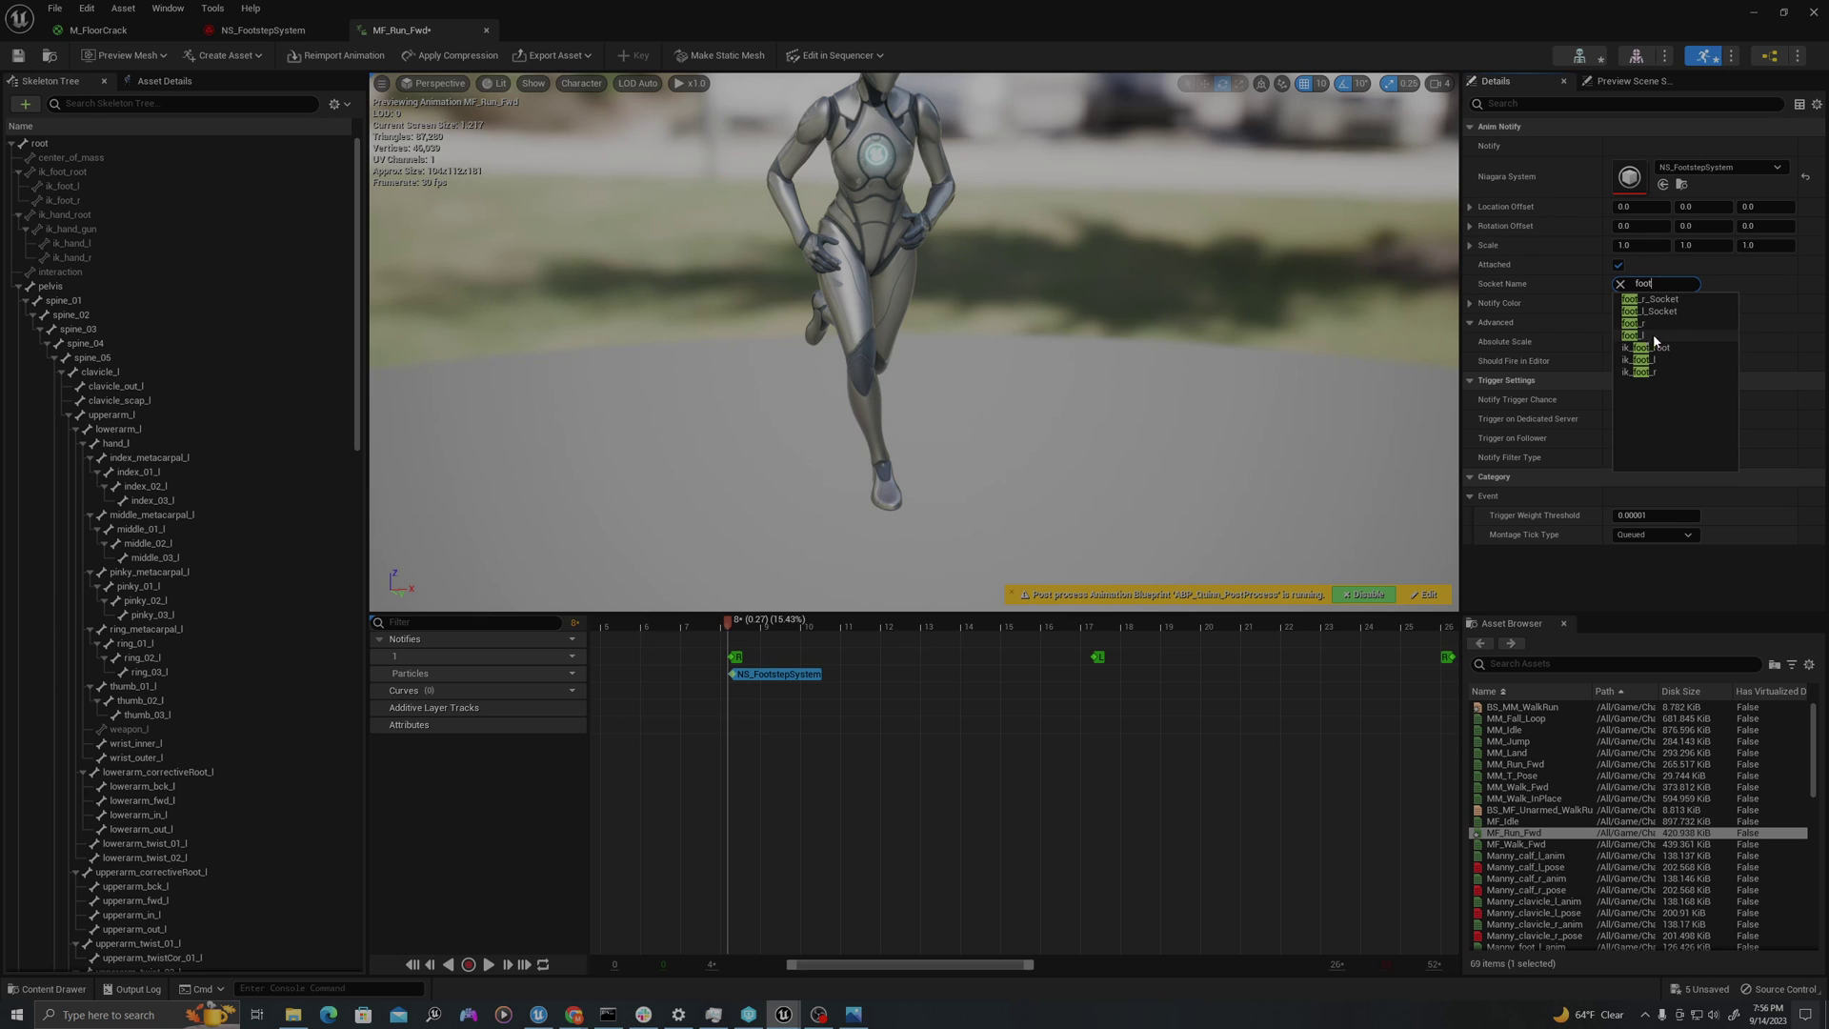
{"action": "left_click", "coordinate": [1644, 323]}
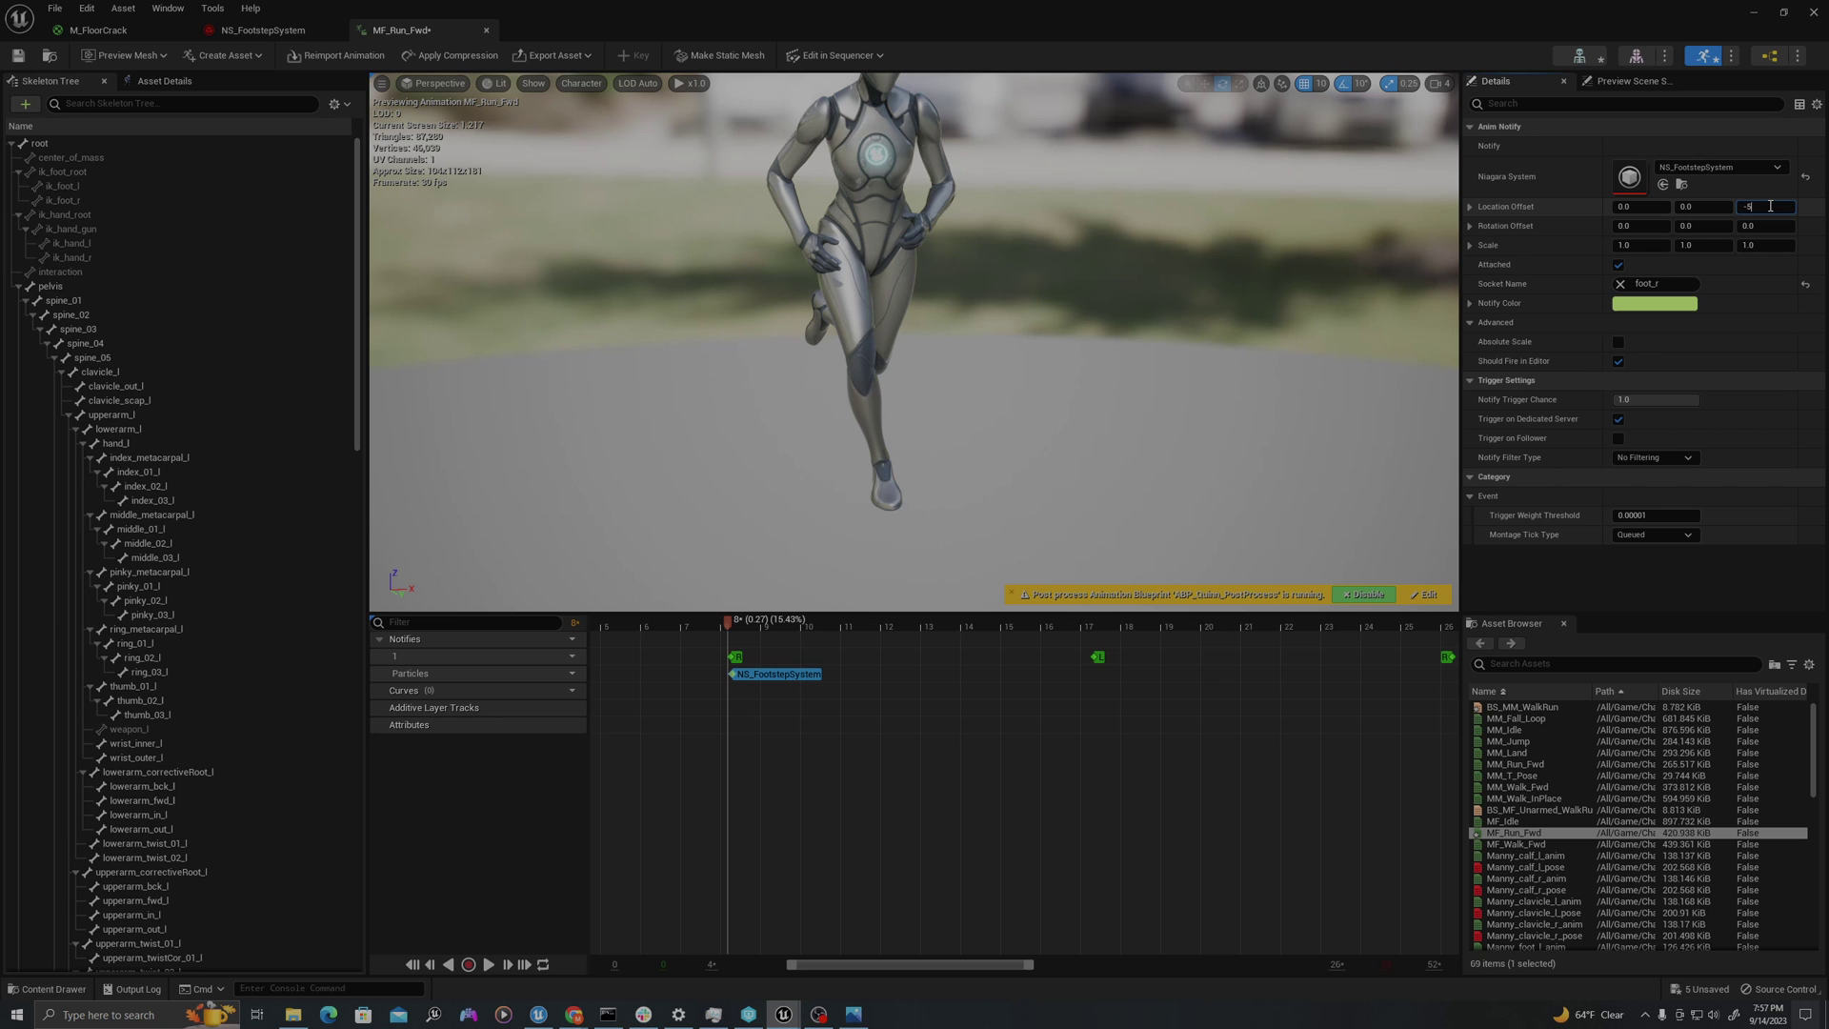
{"action": "key", "text": "Return"}
{"action": "left_click", "coordinate": [642, 625]}
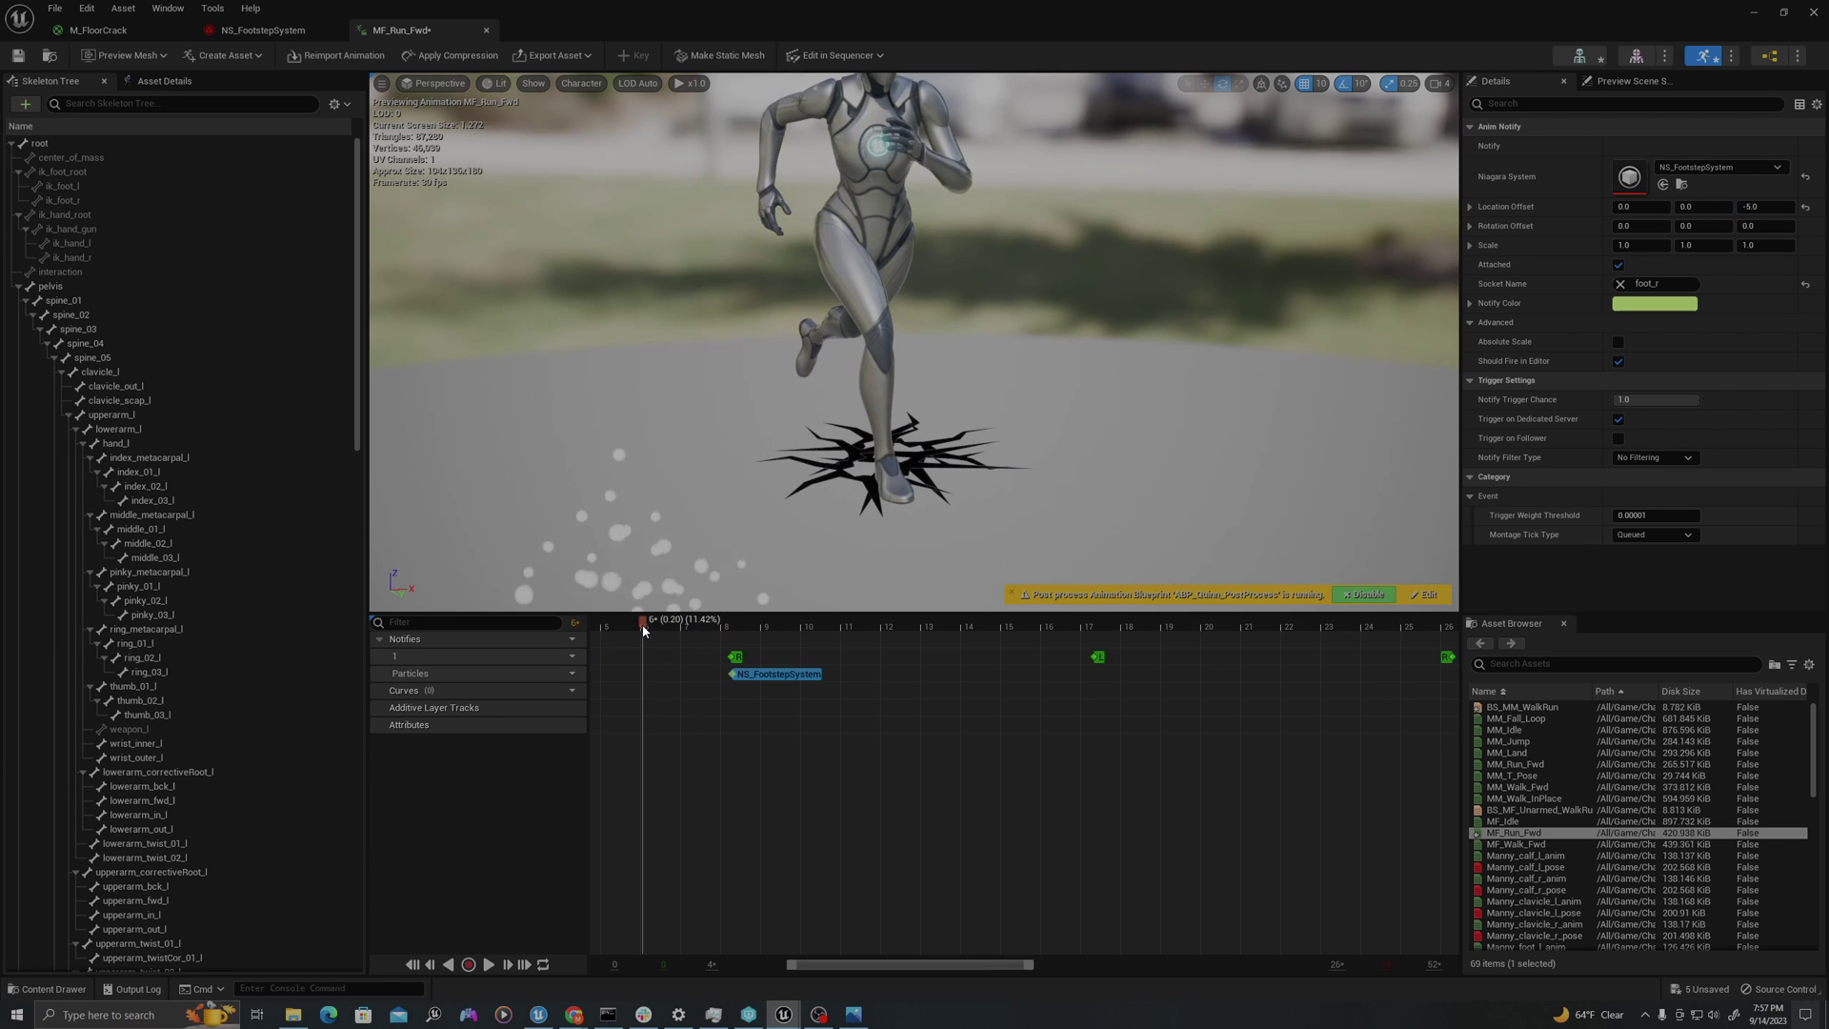
{"action": "key", "text": "space"}
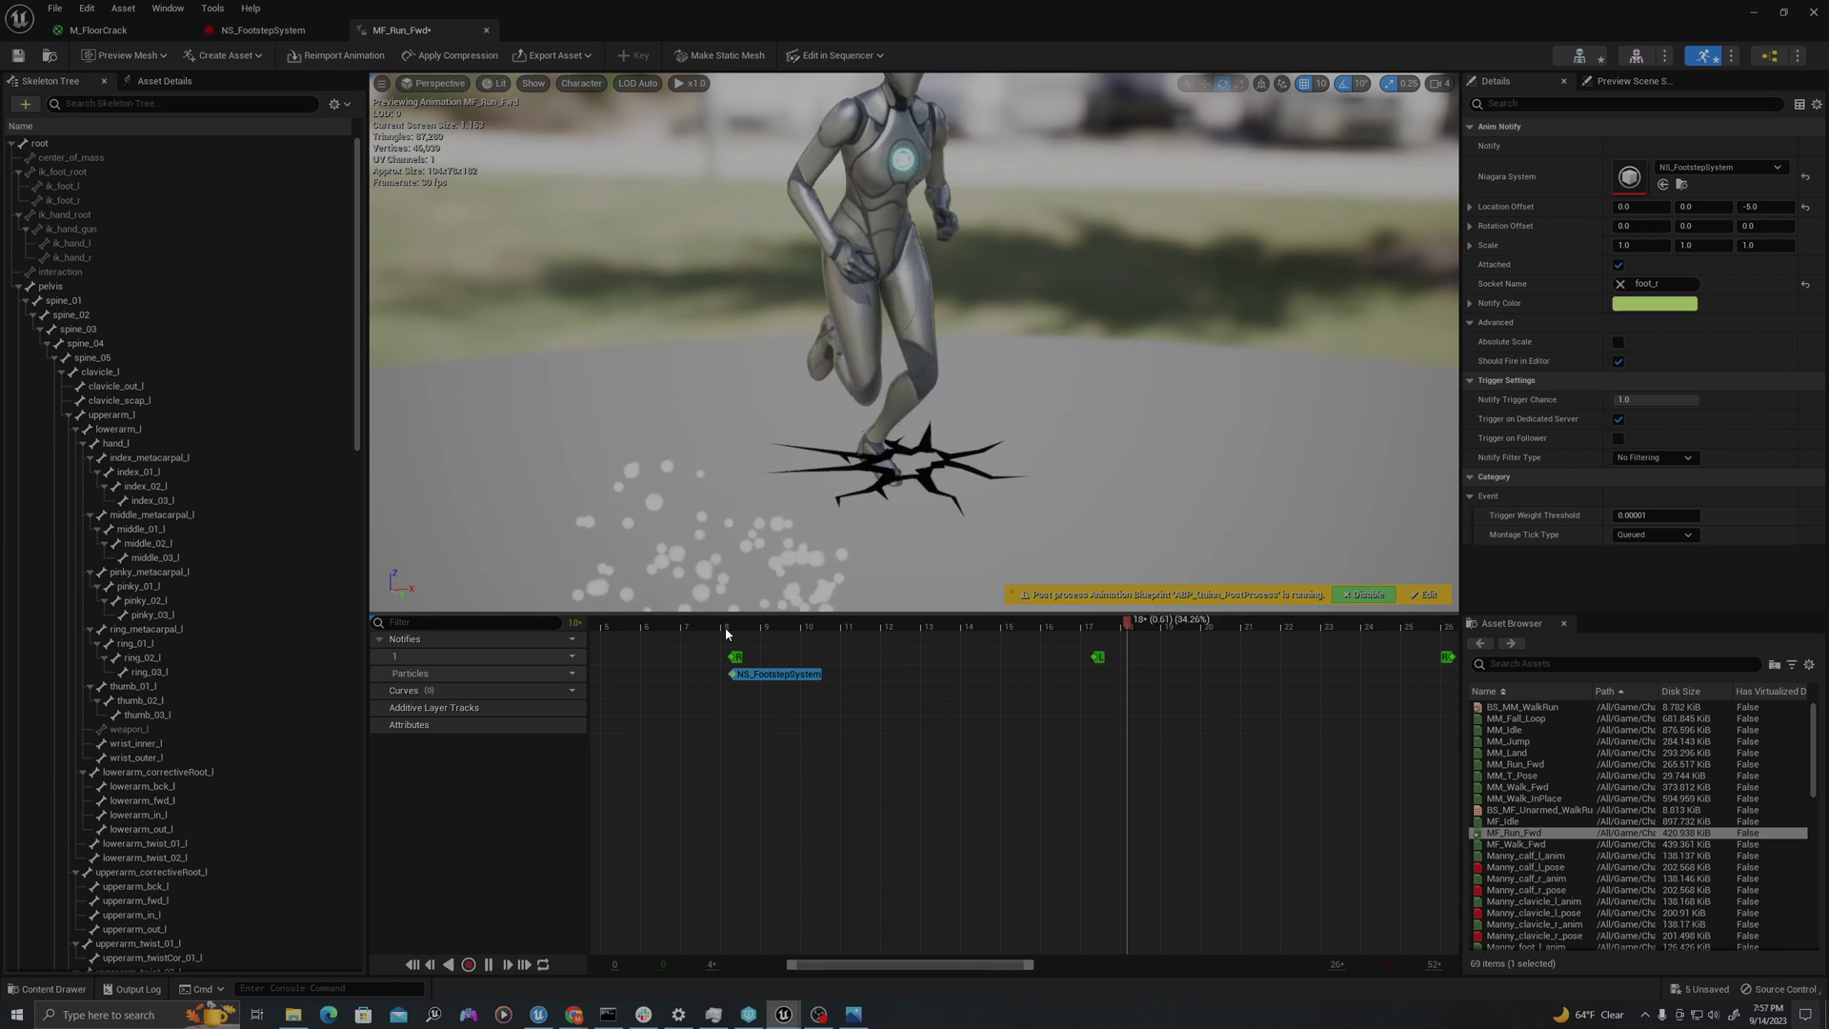
{"action": "scroll", "coordinate": [774, 636], "scroll_direction": "down", "scroll_amount": 2}
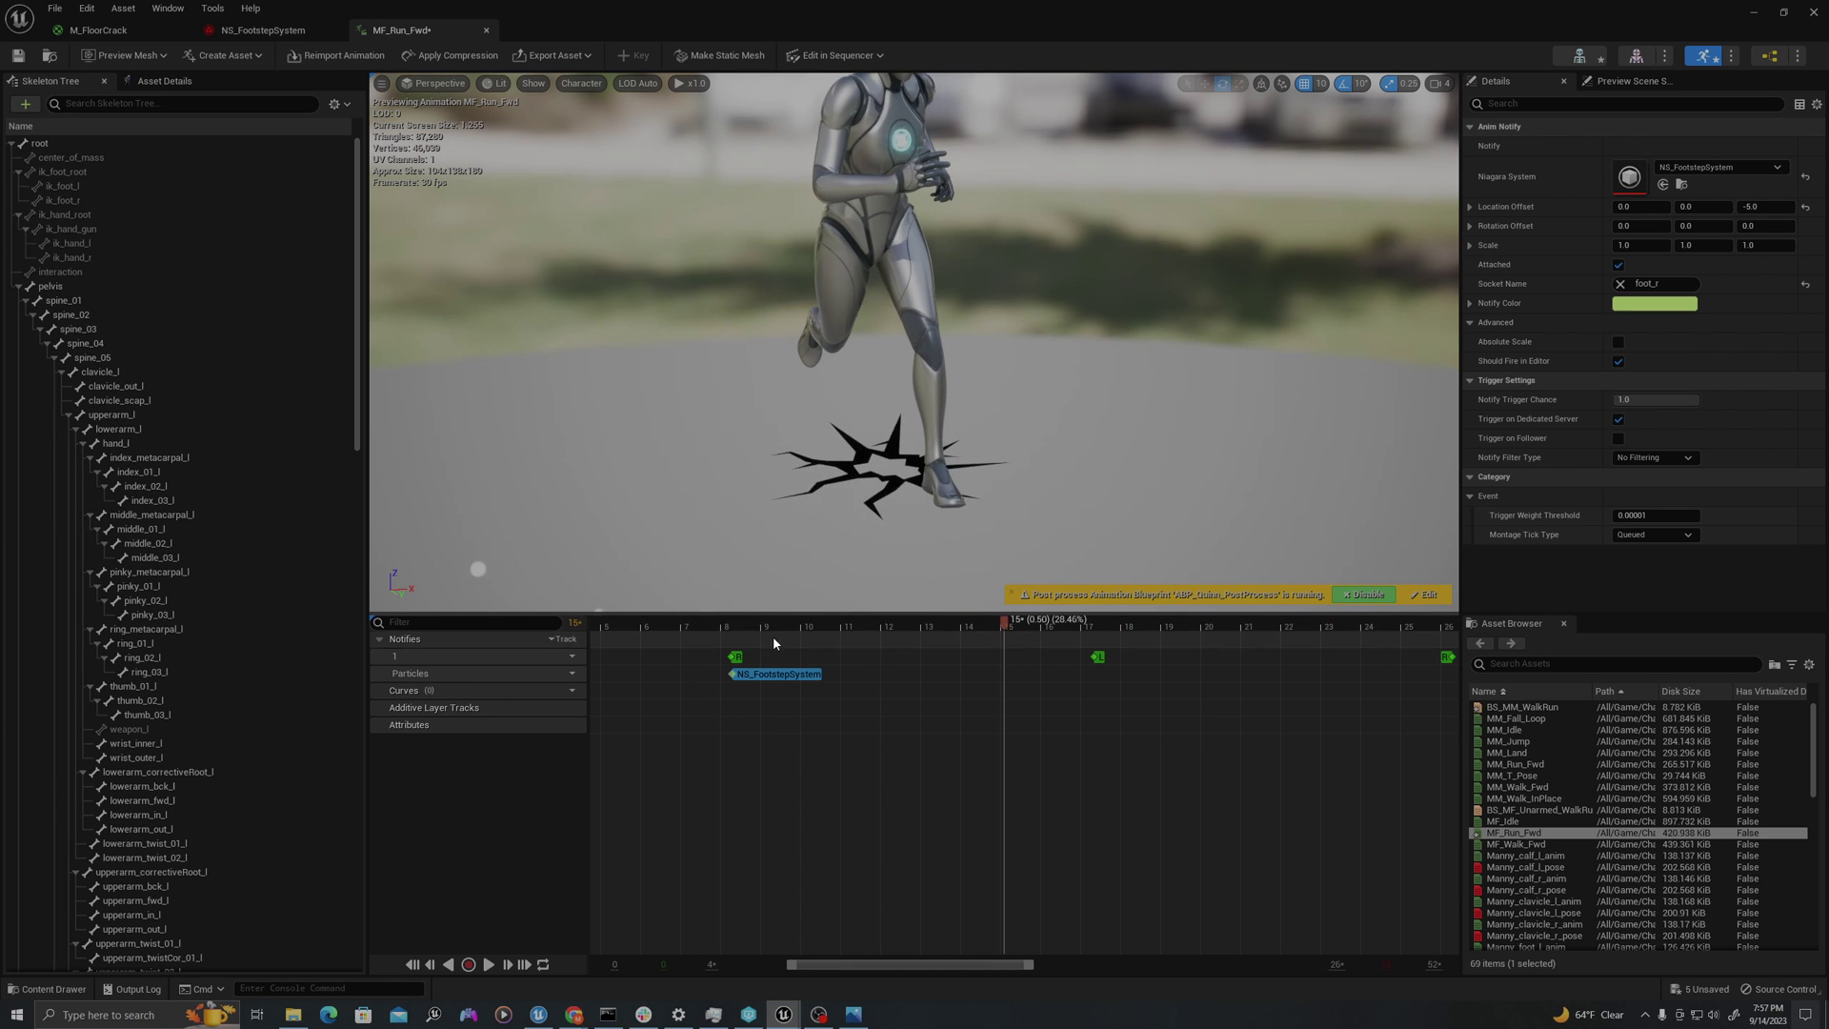
- Add a new notify track and place a Play Sound notify on it
{"action": "key", "text": "space"}
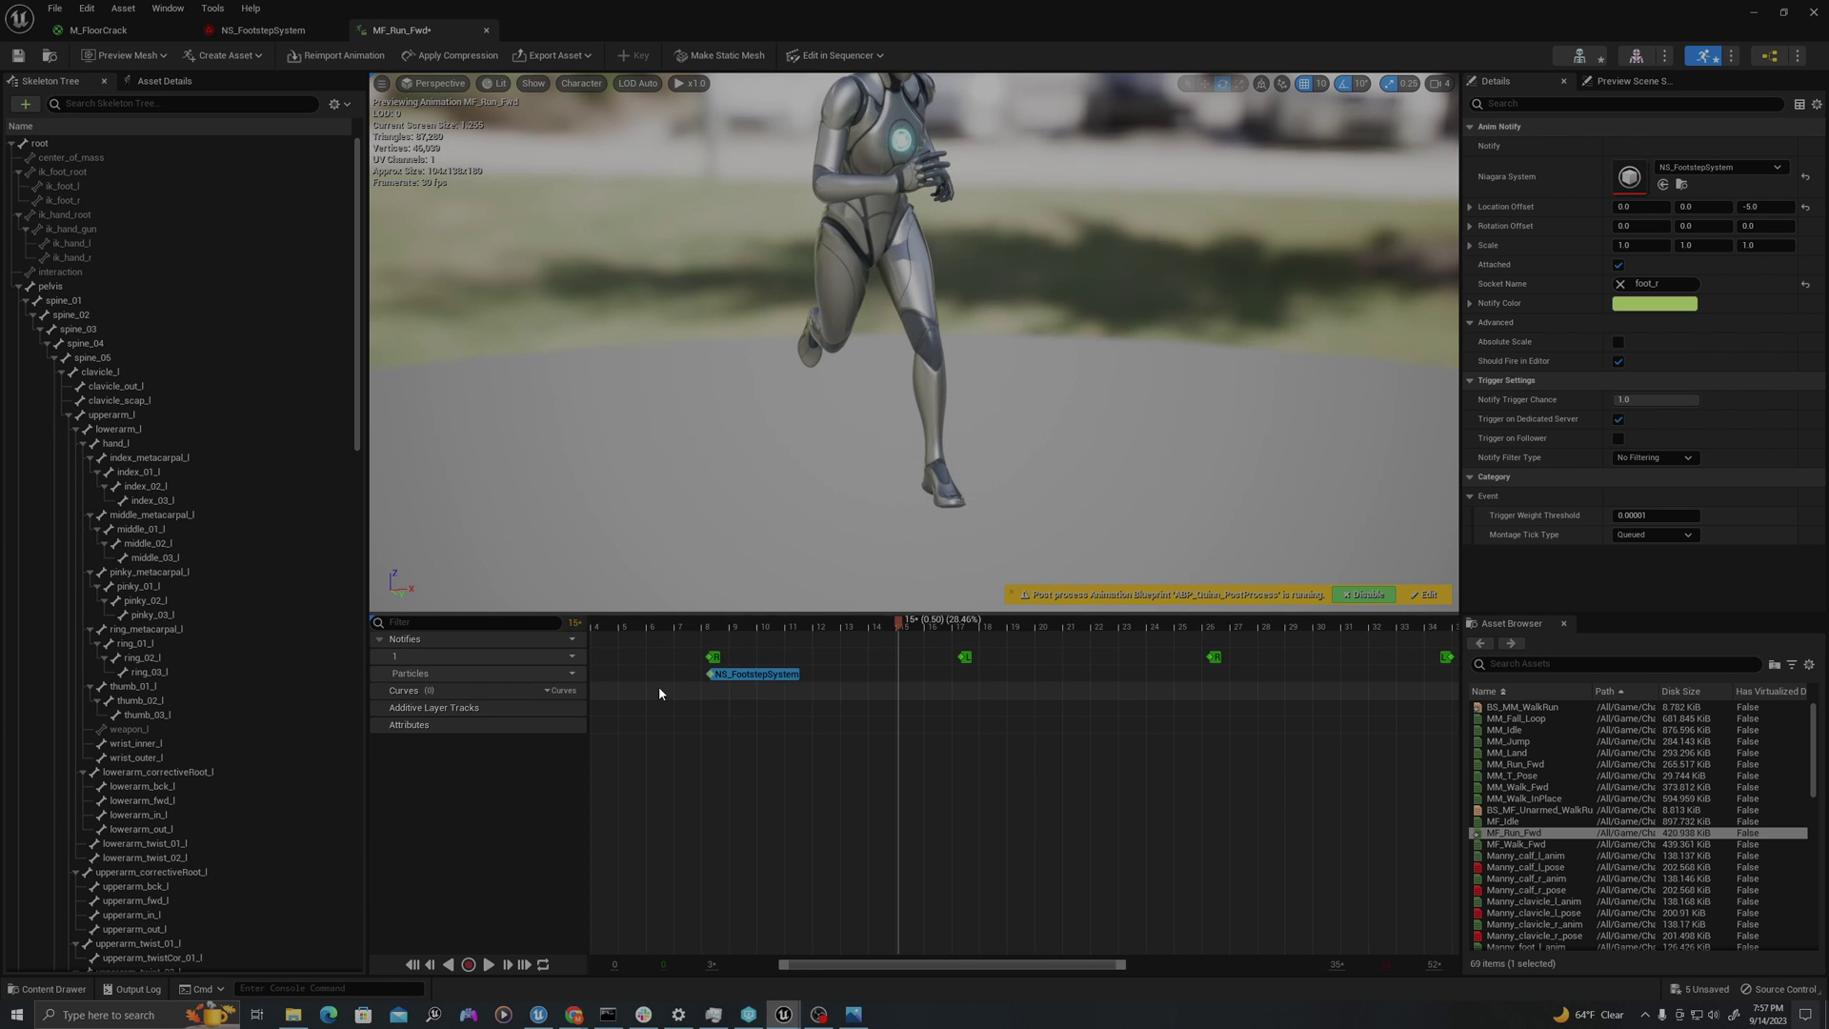
{"action": "left_click", "coordinate": [564, 656]}
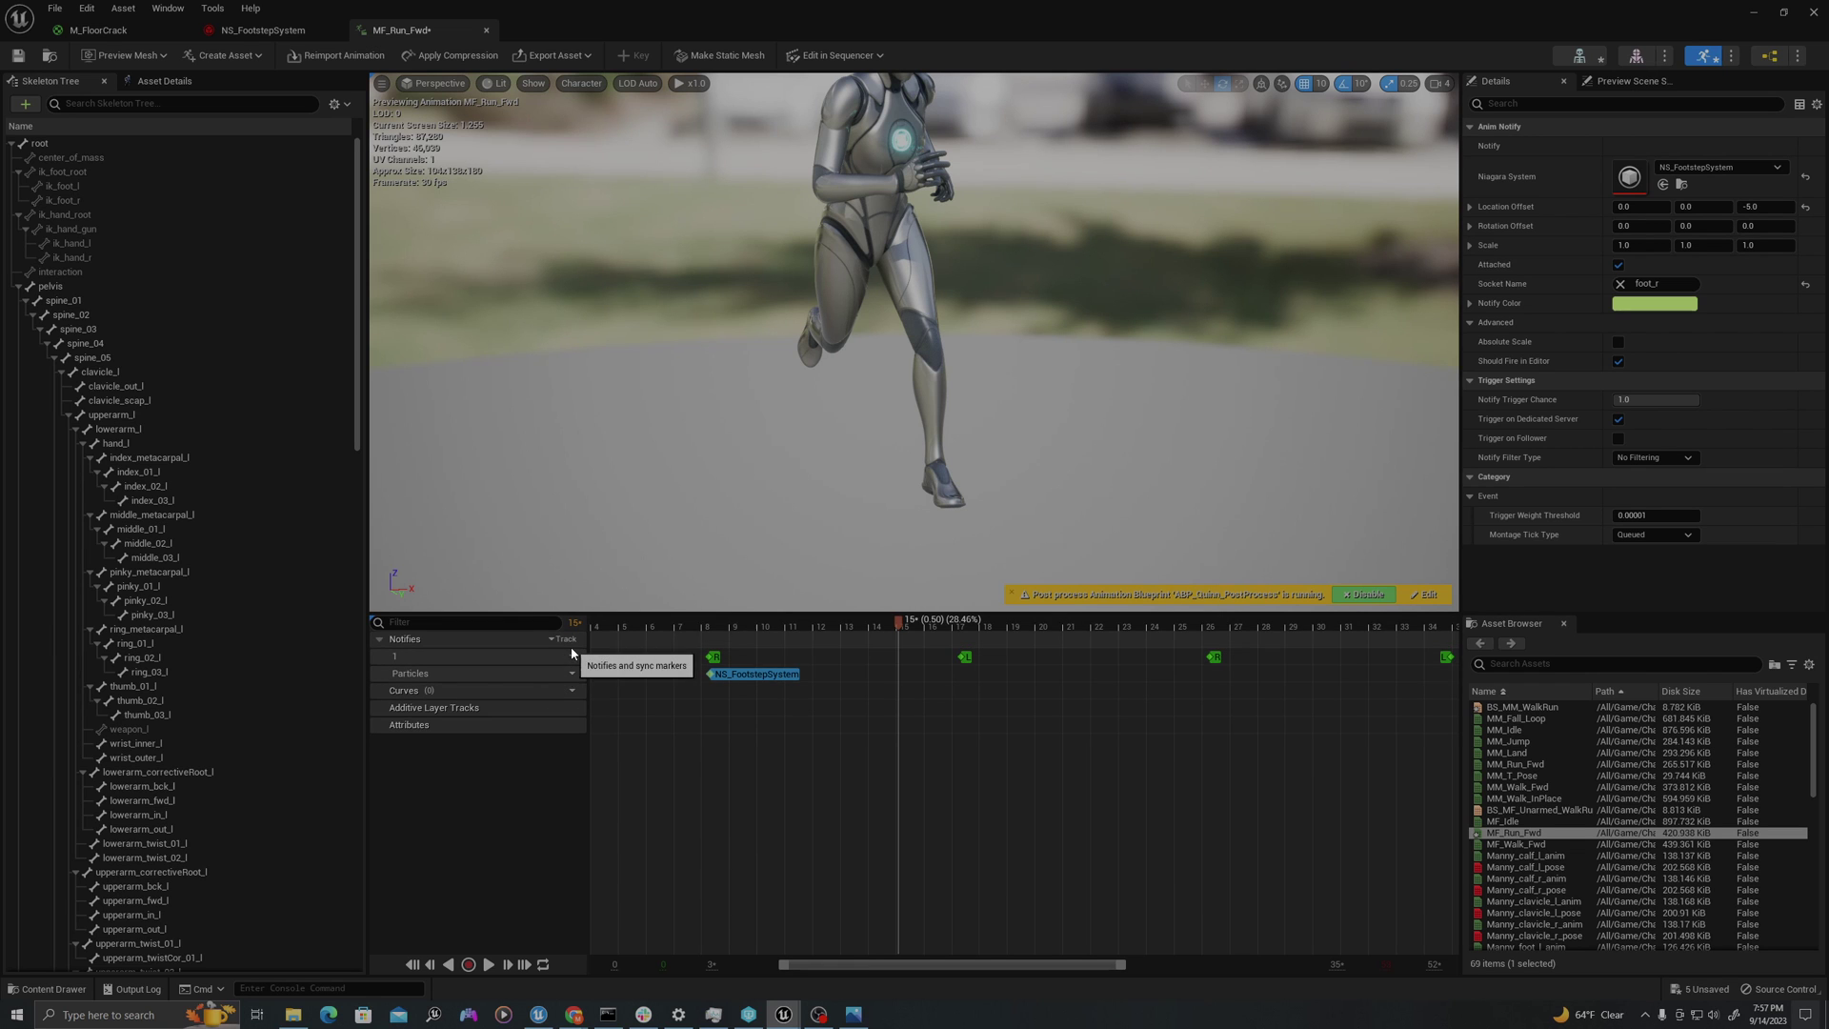
{"action": "left_click", "coordinate": [620, 669]}
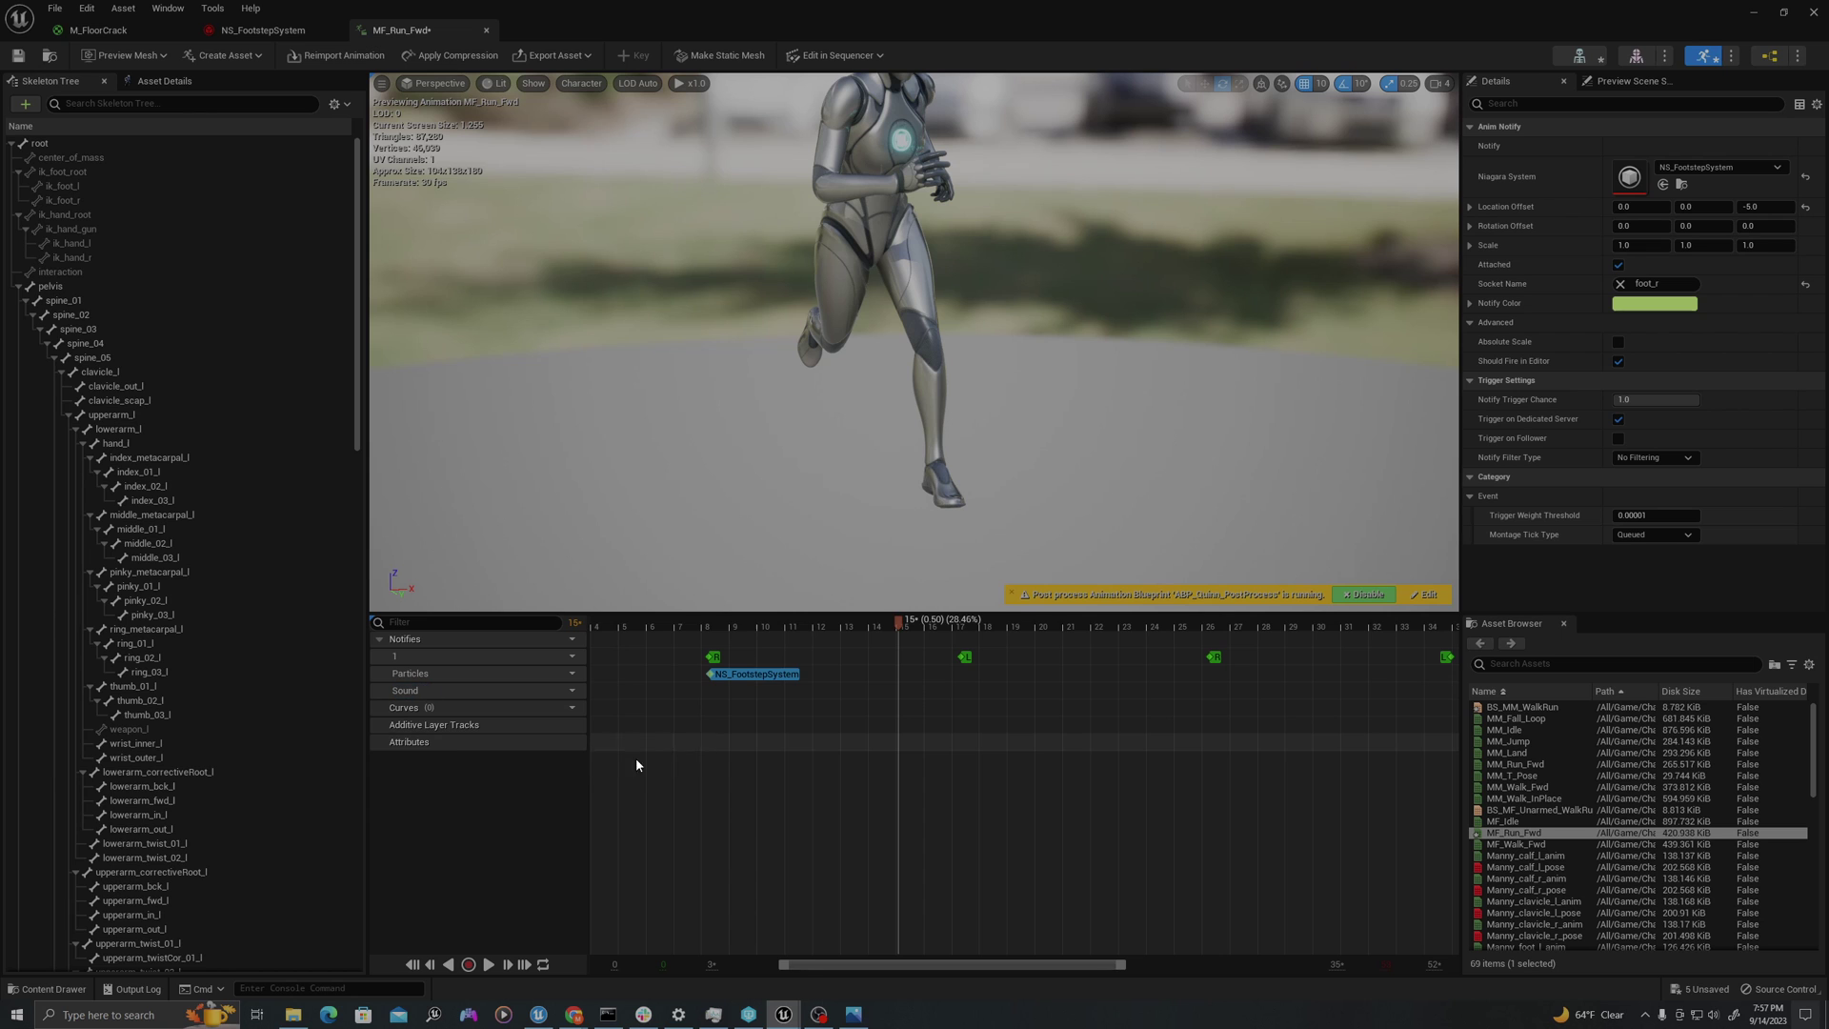
{"action": "right_click", "coordinate": [705, 688]}
{"action": "mouse_move", "coordinate": [762, 721]}
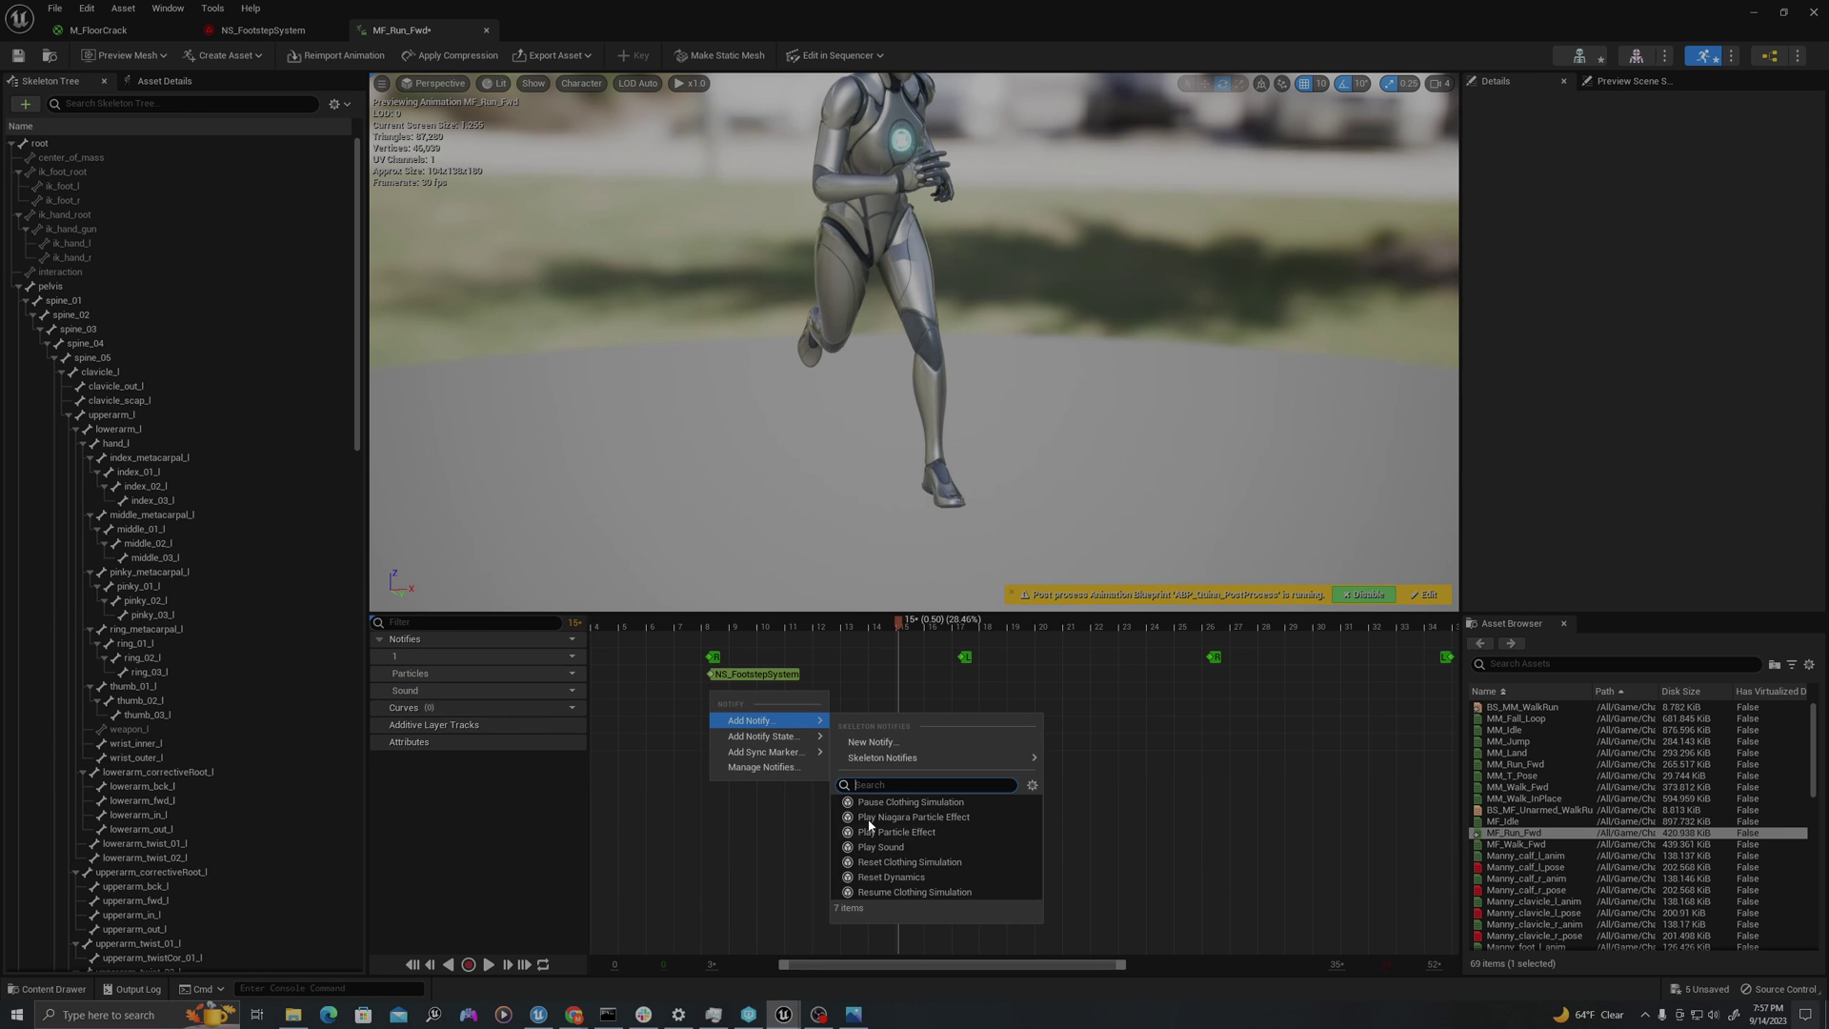
{"action": "left_click", "coordinate": [905, 846]}
- Set the sound to Explosion01 with pitch 2.0 and volume 0.025, then preview it
{"action": "left_click", "coordinate": [716, 692]}
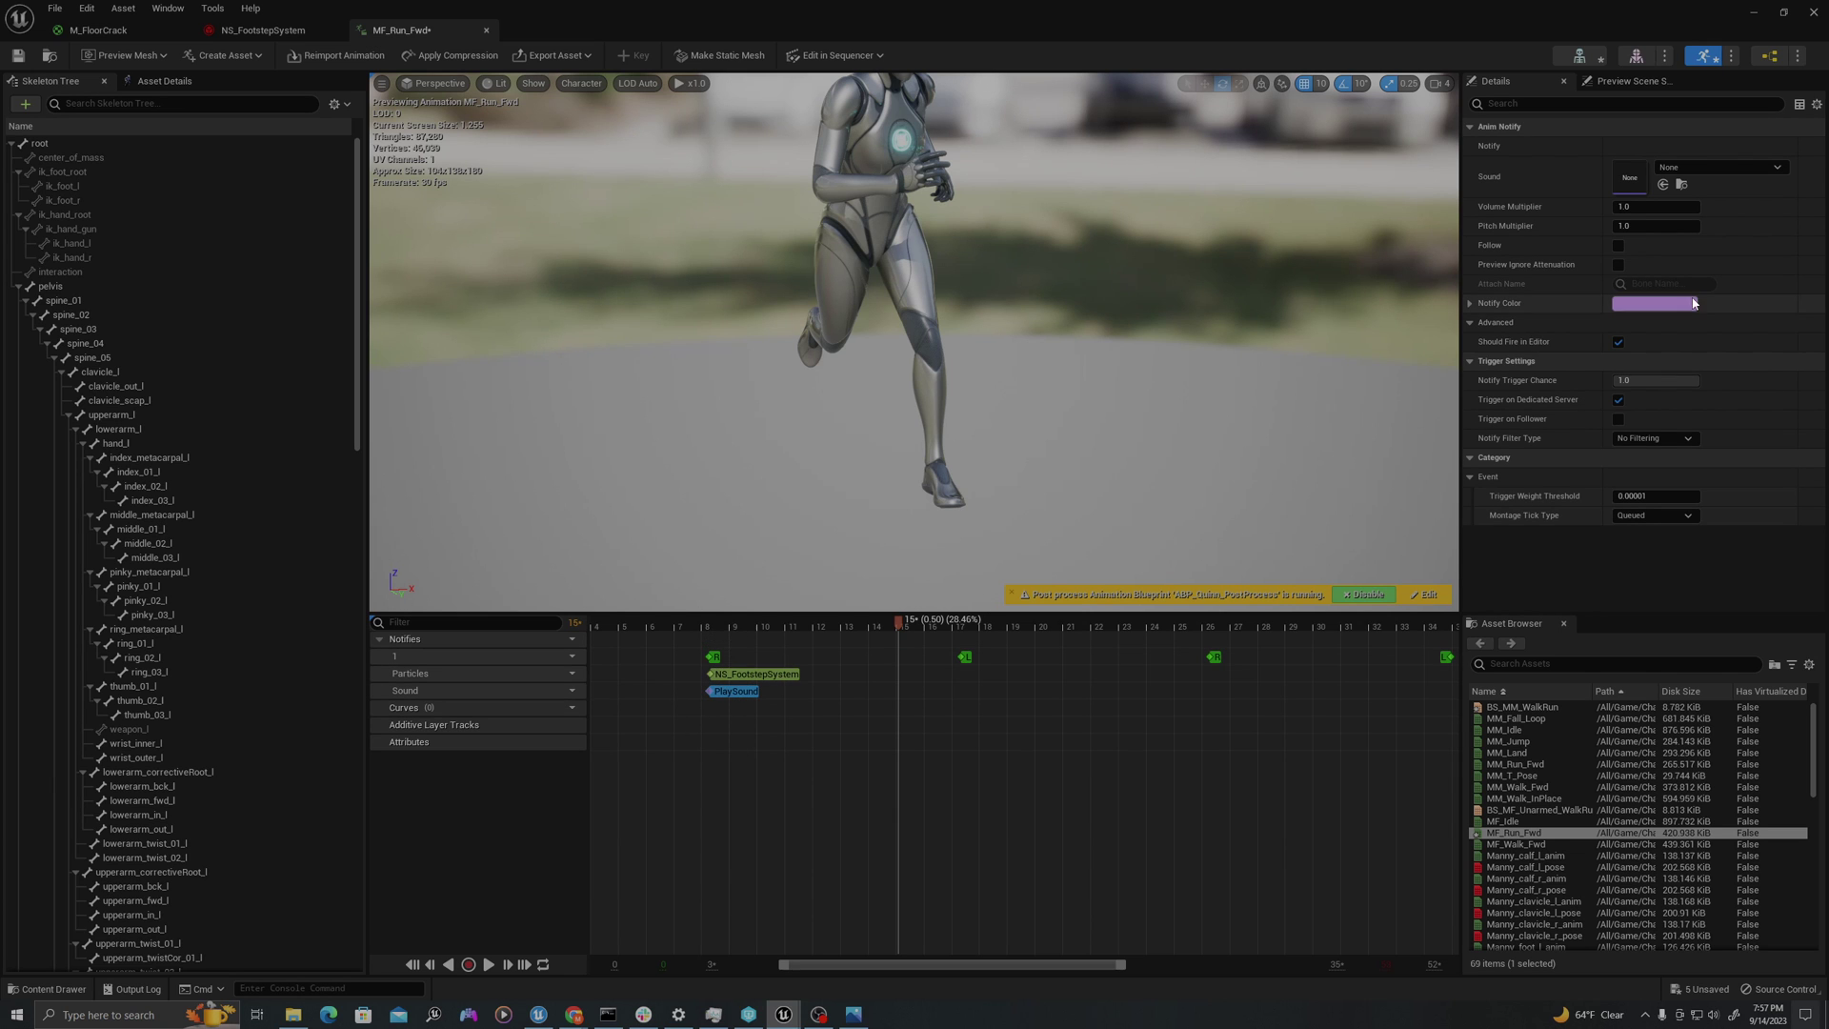
{"action": "left_click", "coordinate": [1692, 165]}
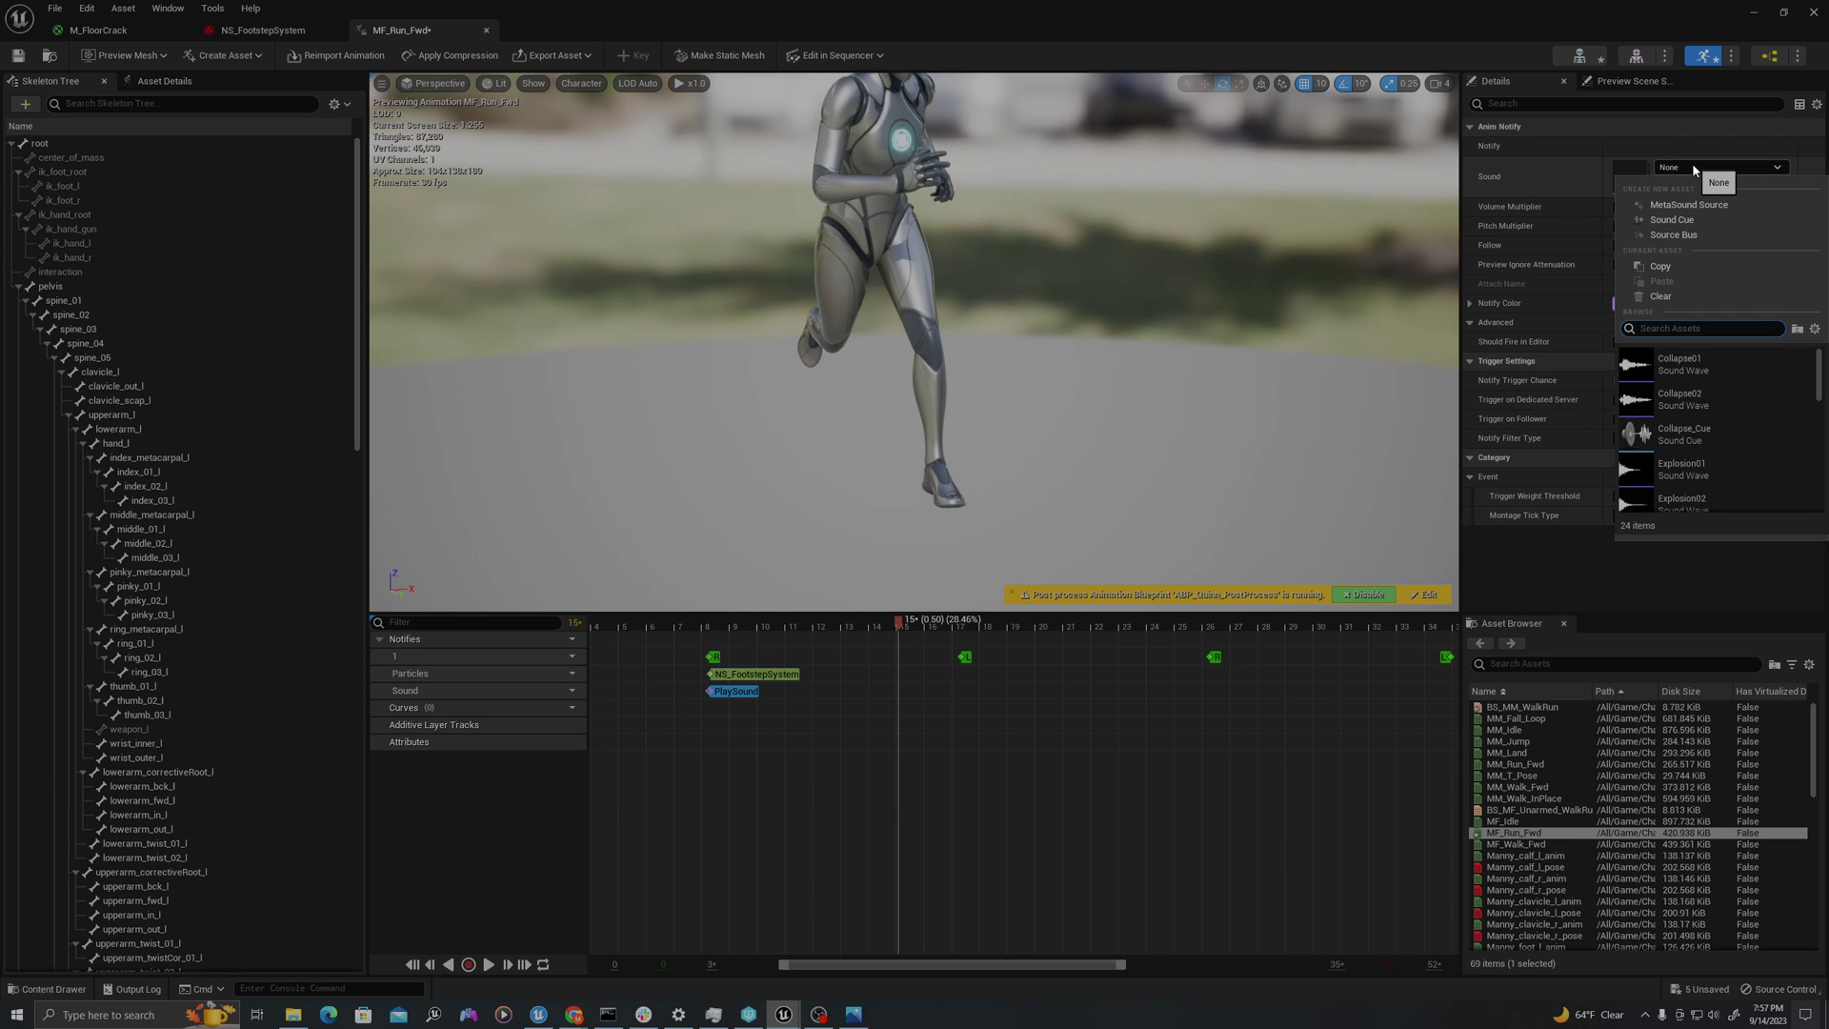
{"action": "left_click", "coordinate": [1687, 475]}
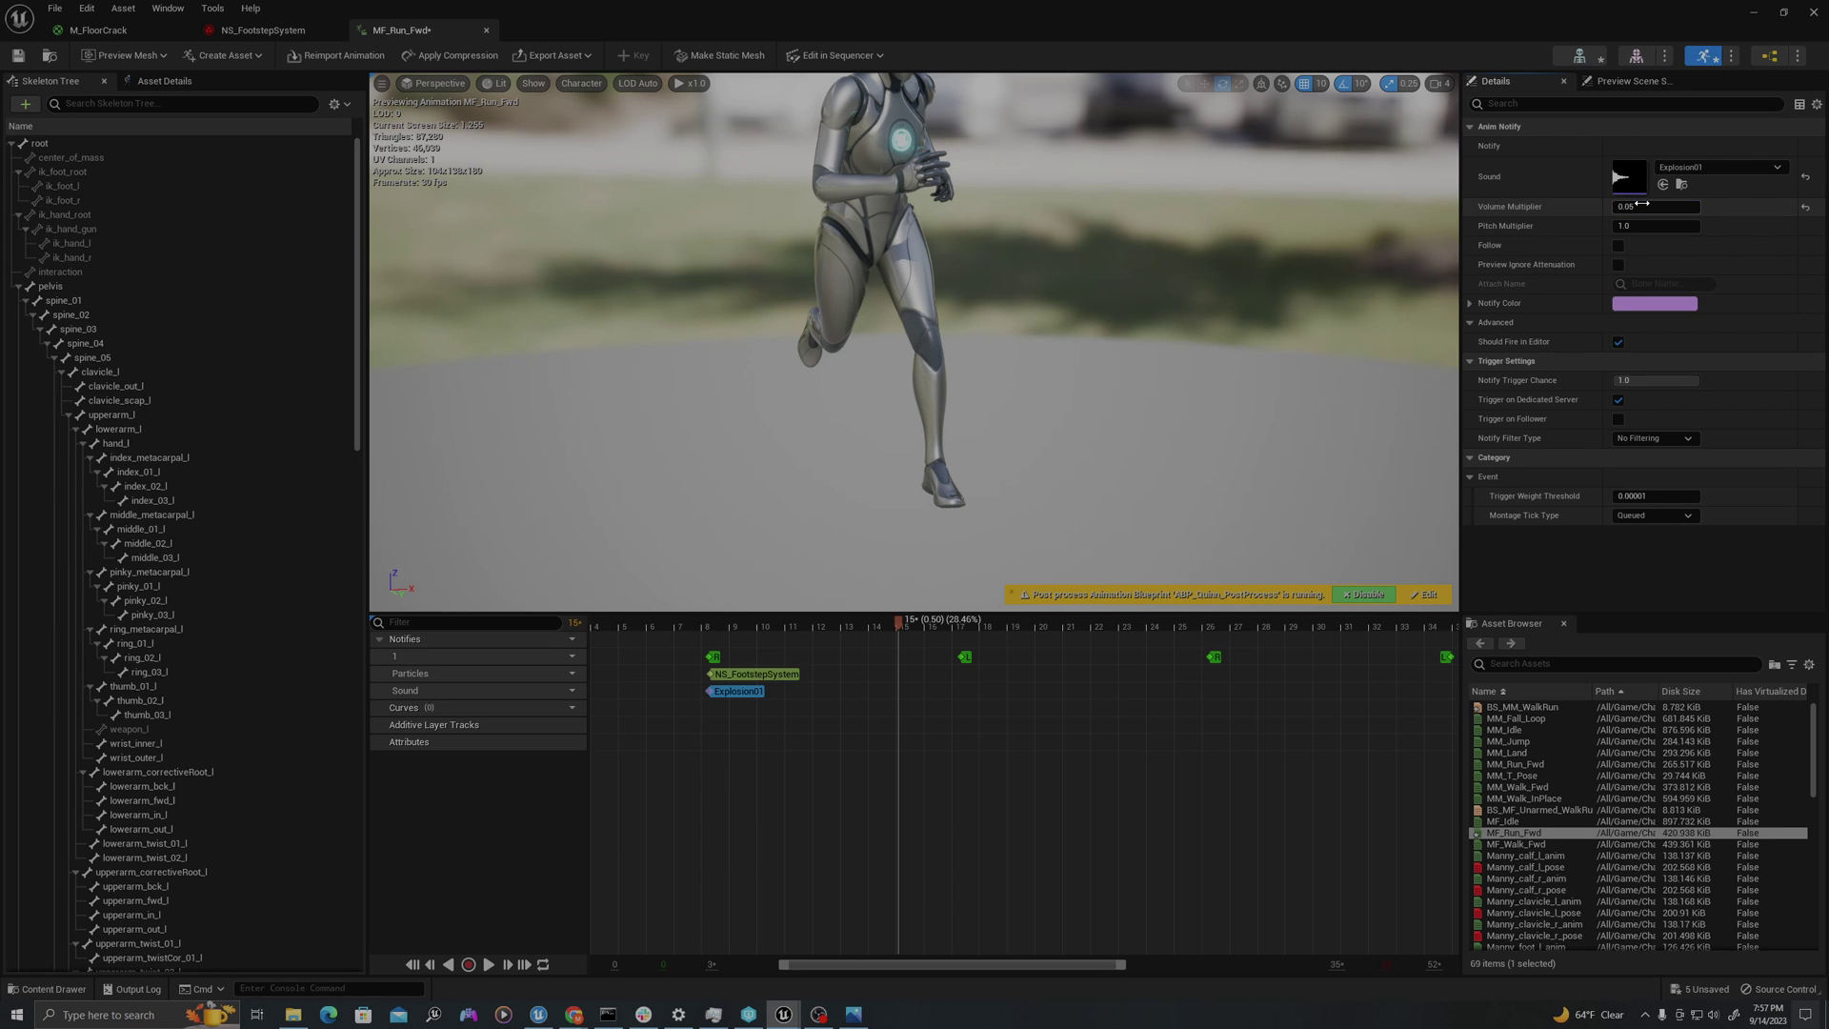
{"action": "left_click", "coordinate": [1656, 226]}
{"action": "type", "text": "2"}
{"action": "key", "text": "Return"}
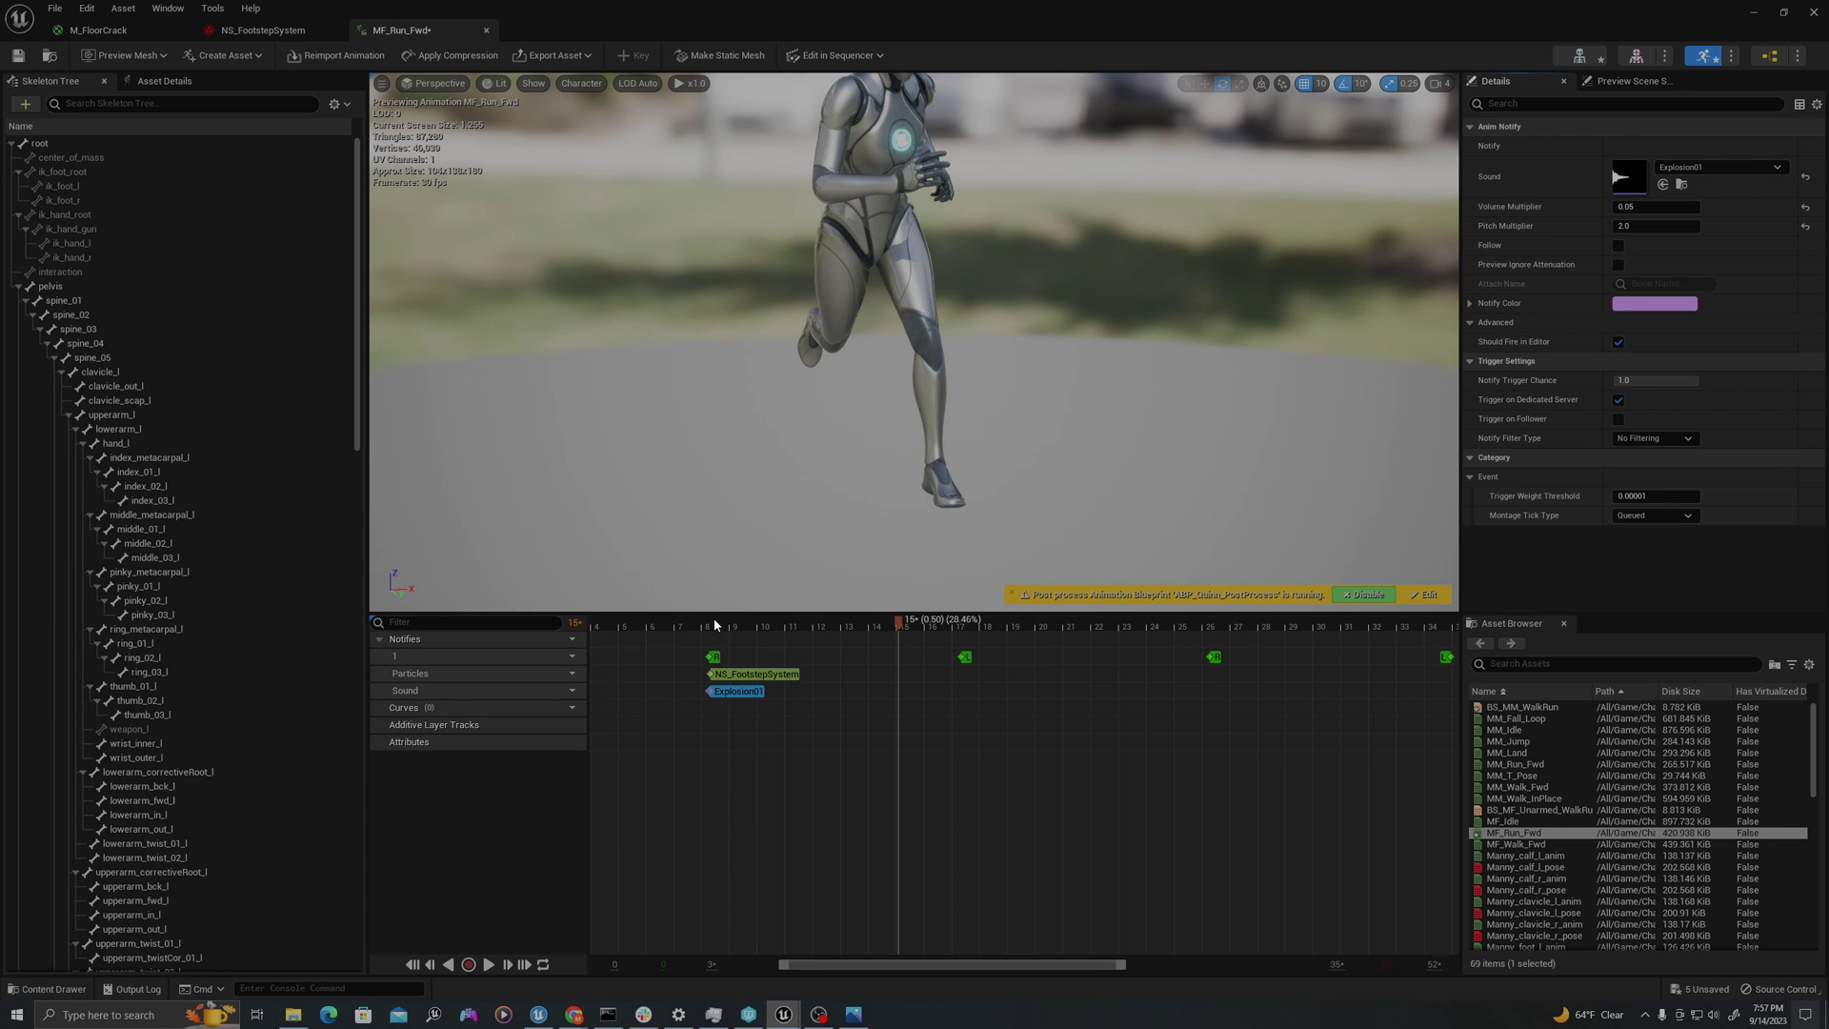
{"action": "key", "text": "space"}
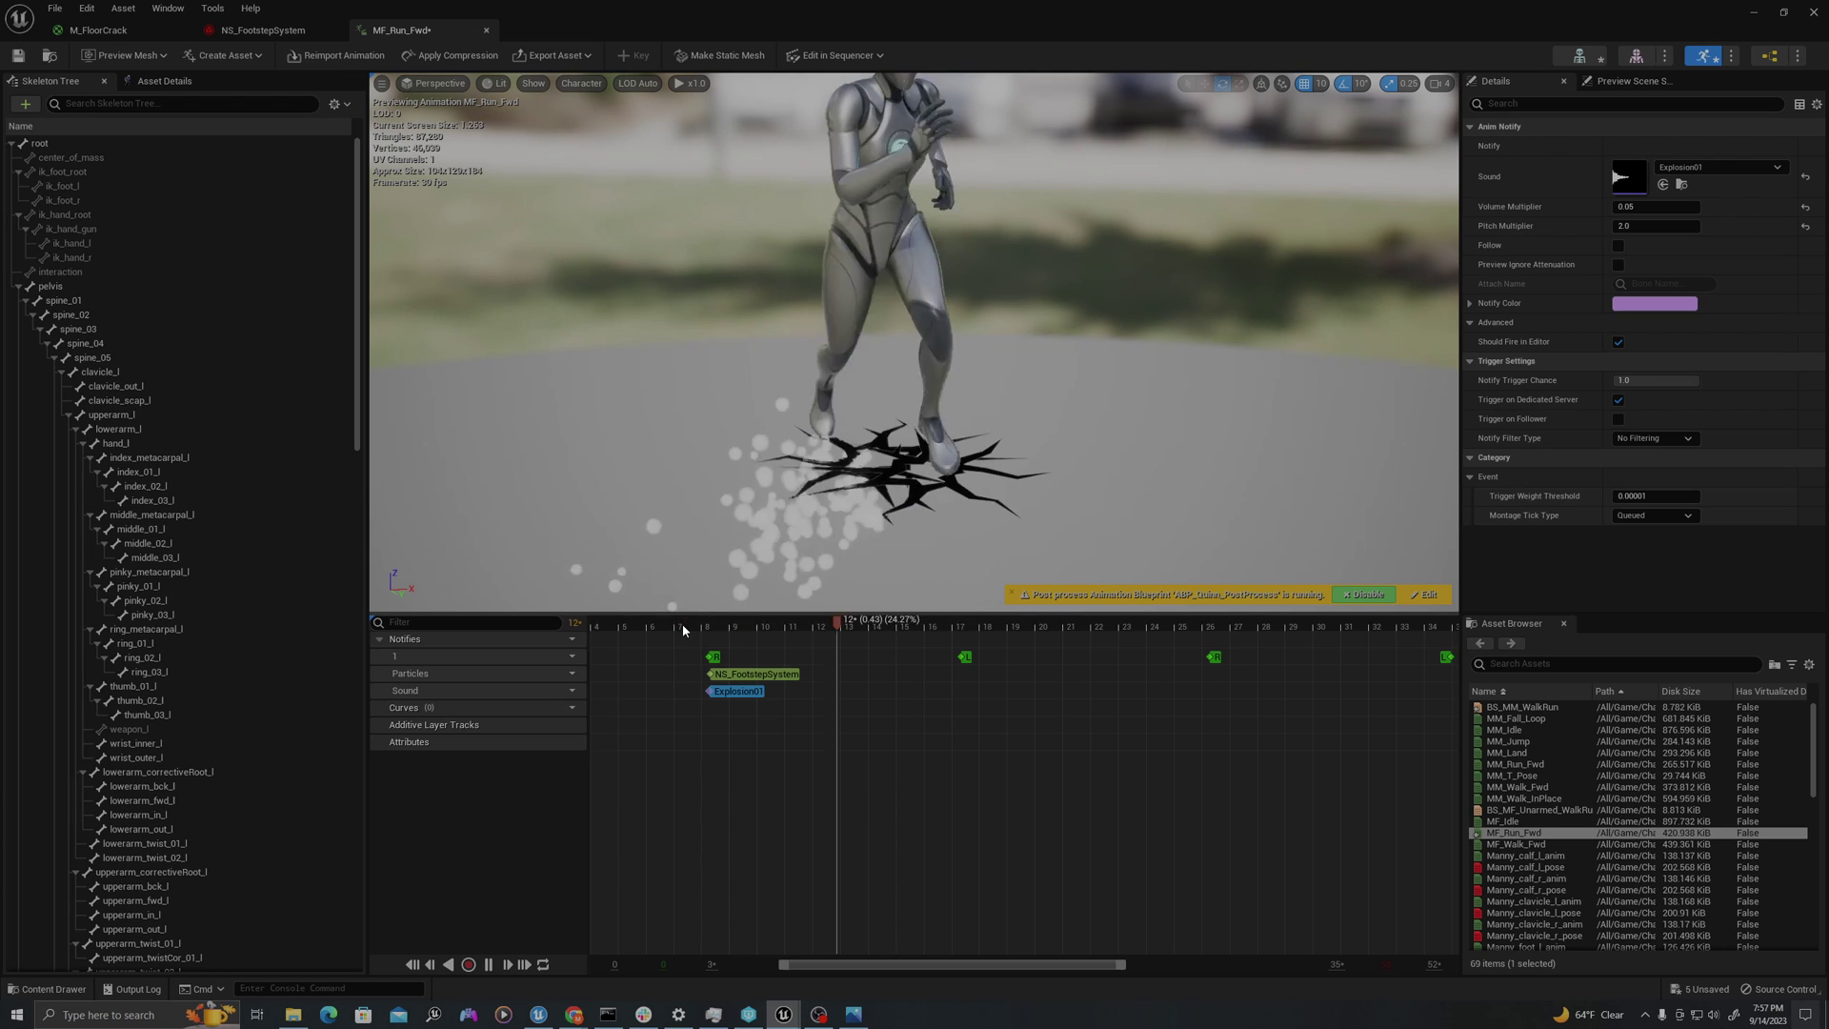
{"action": "key", "text": "space"}
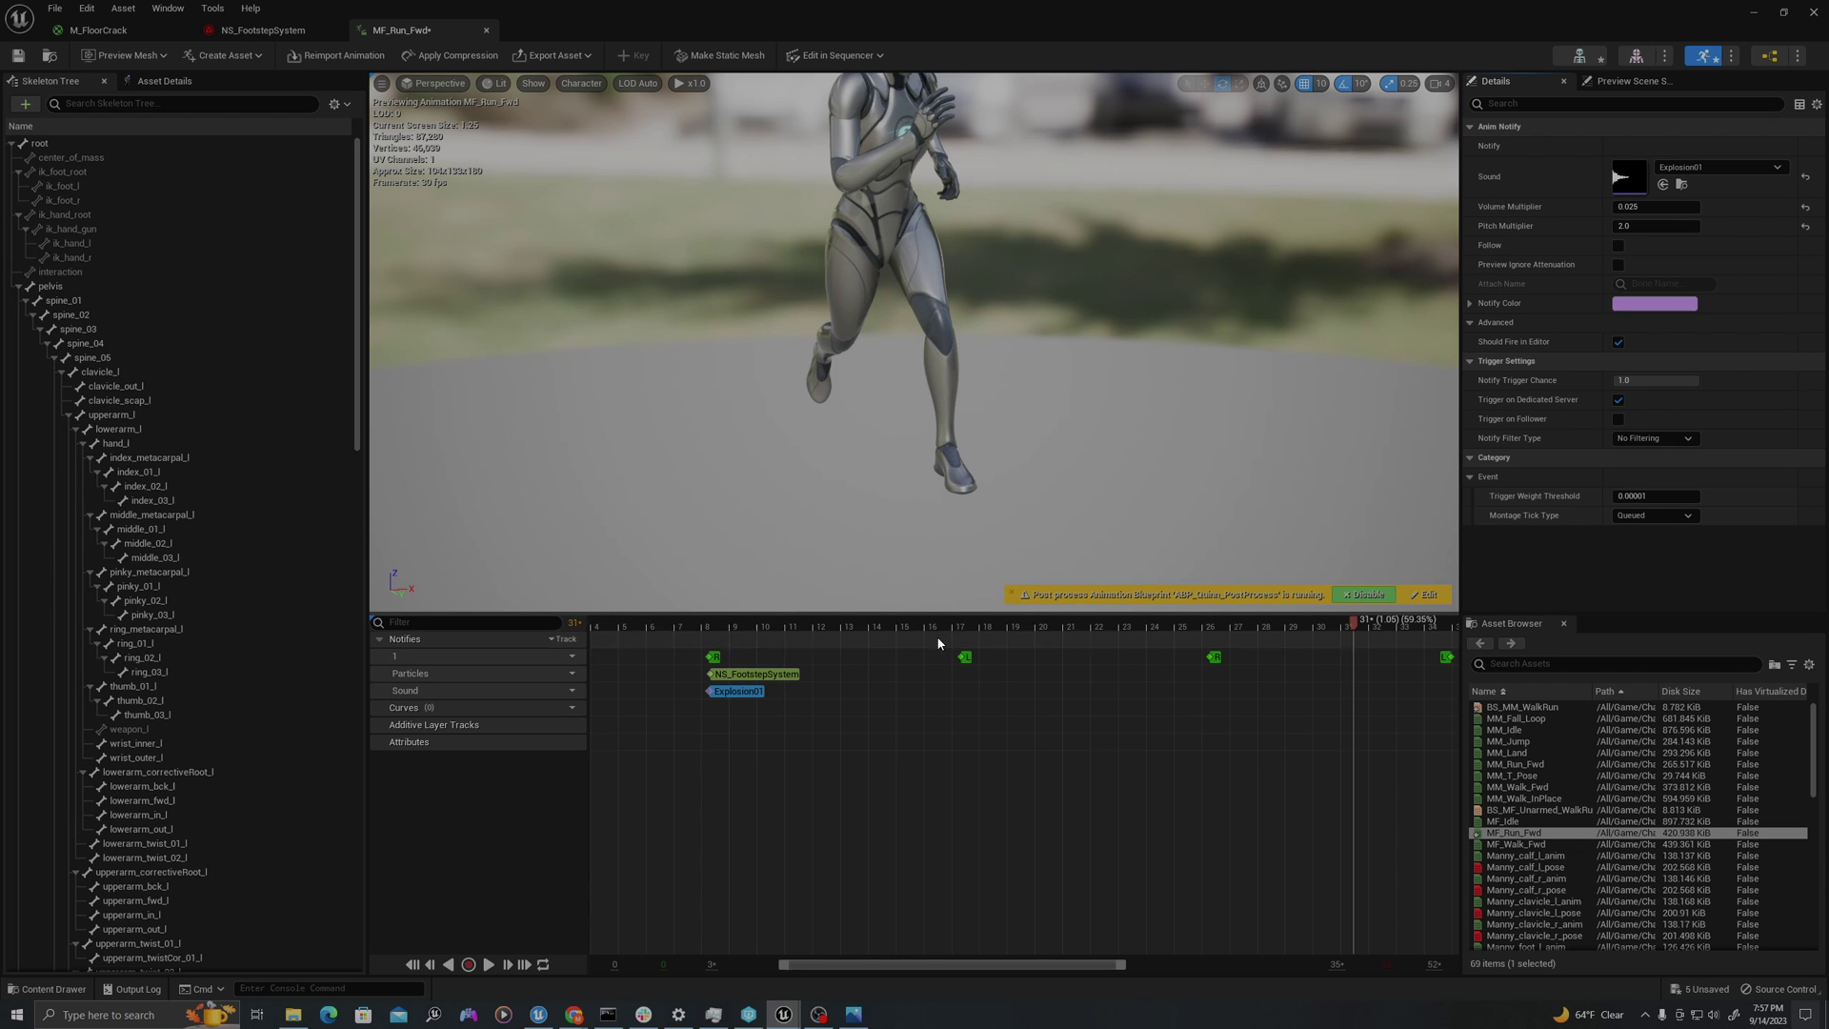
- Add a second particle notify at frame 17 attached to the foot_l socket
{"action": "left_click", "coordinate": [958, 624]}
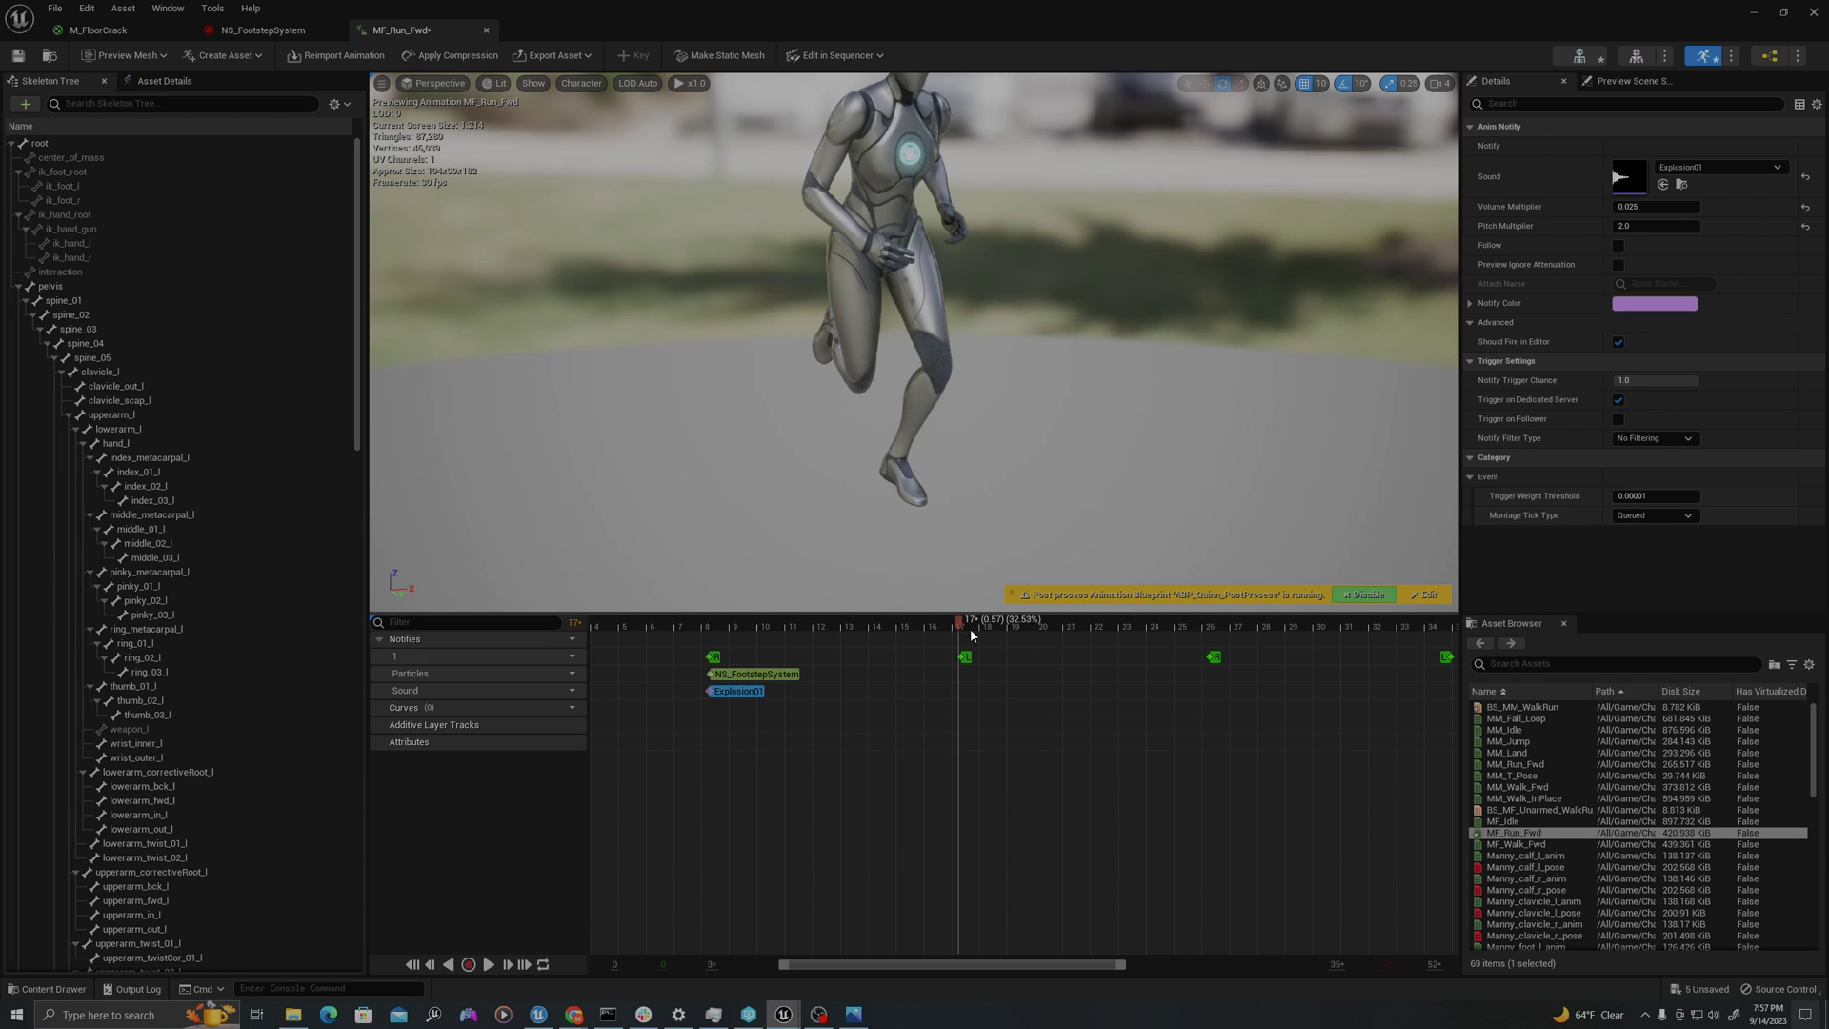
{"action": "right_click", "coordinate": [962, 669]}
{"action": "mouse_move", "coordinate": [982, 701]}
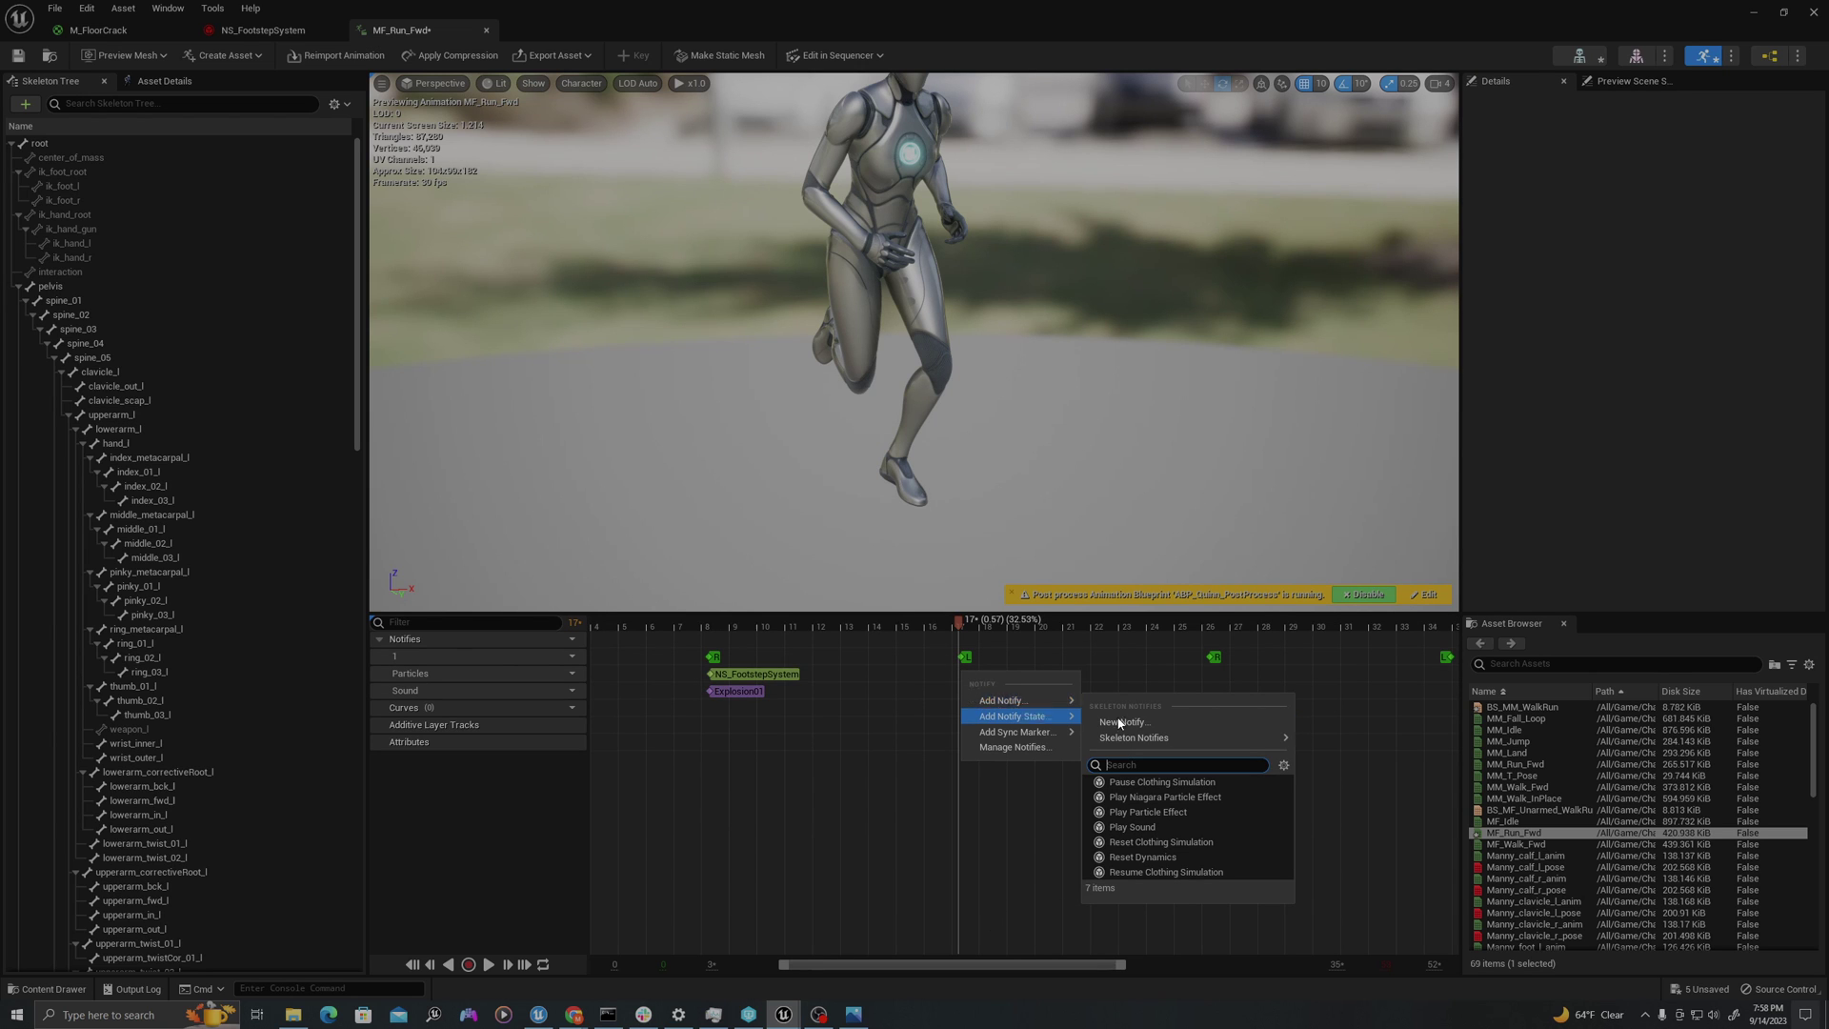
{"action": "left_click", "coordinate": [1135, 799]}
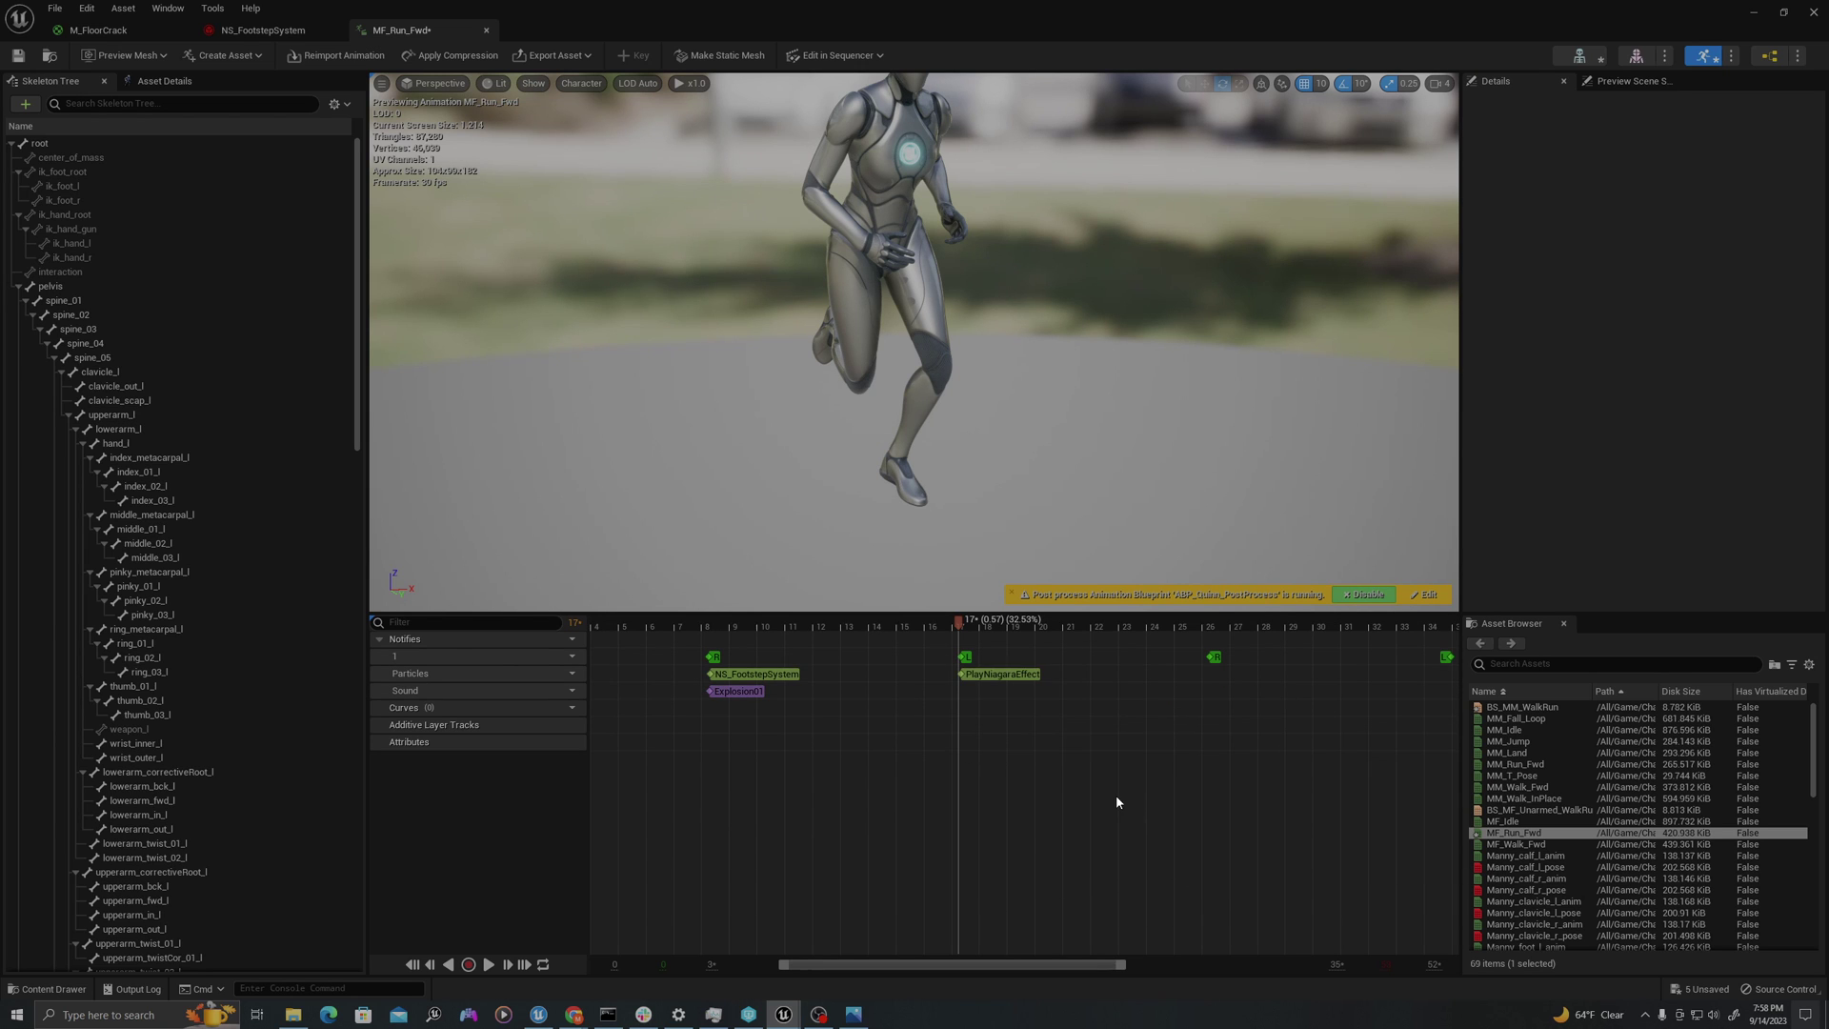
{"action": "left_click", "coordinate": [991, 675]}
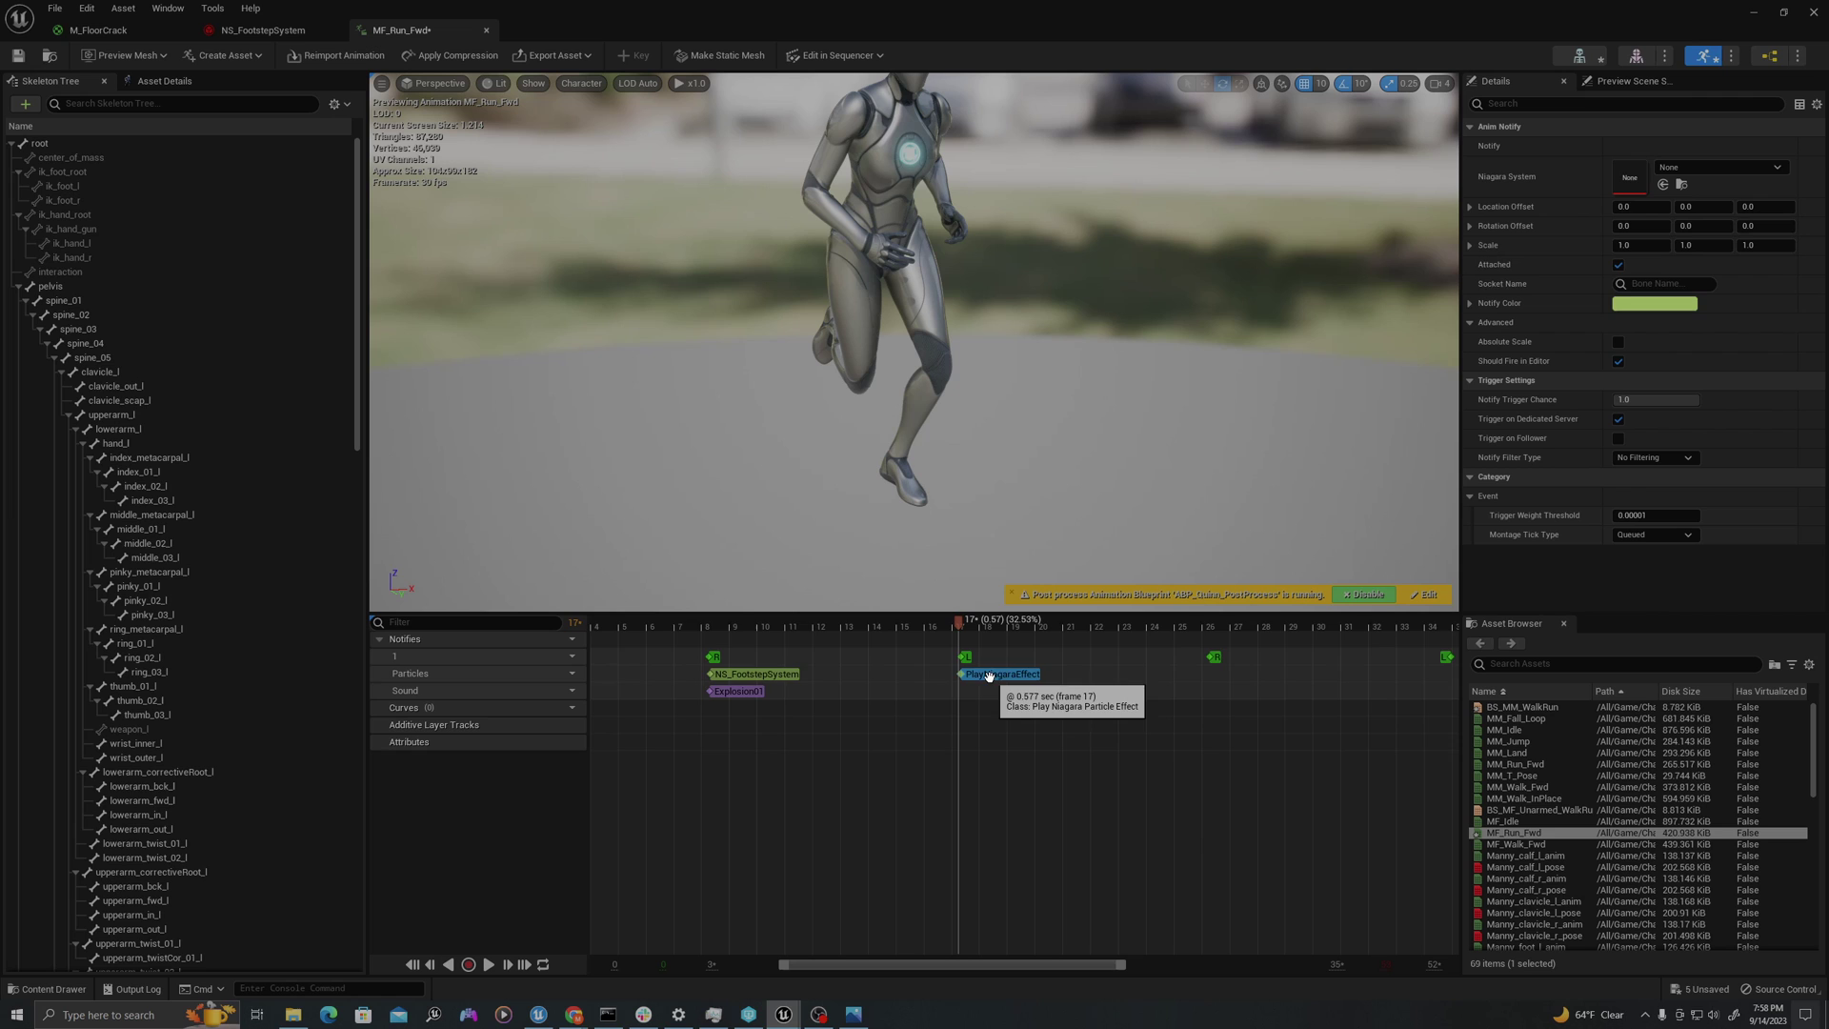
{"action": "left_click", "coordinate": [1656, 283]}
{"action": "type", "text": "foot_l"}
{"action": "left_click", "coordinate": [1652, 342]}
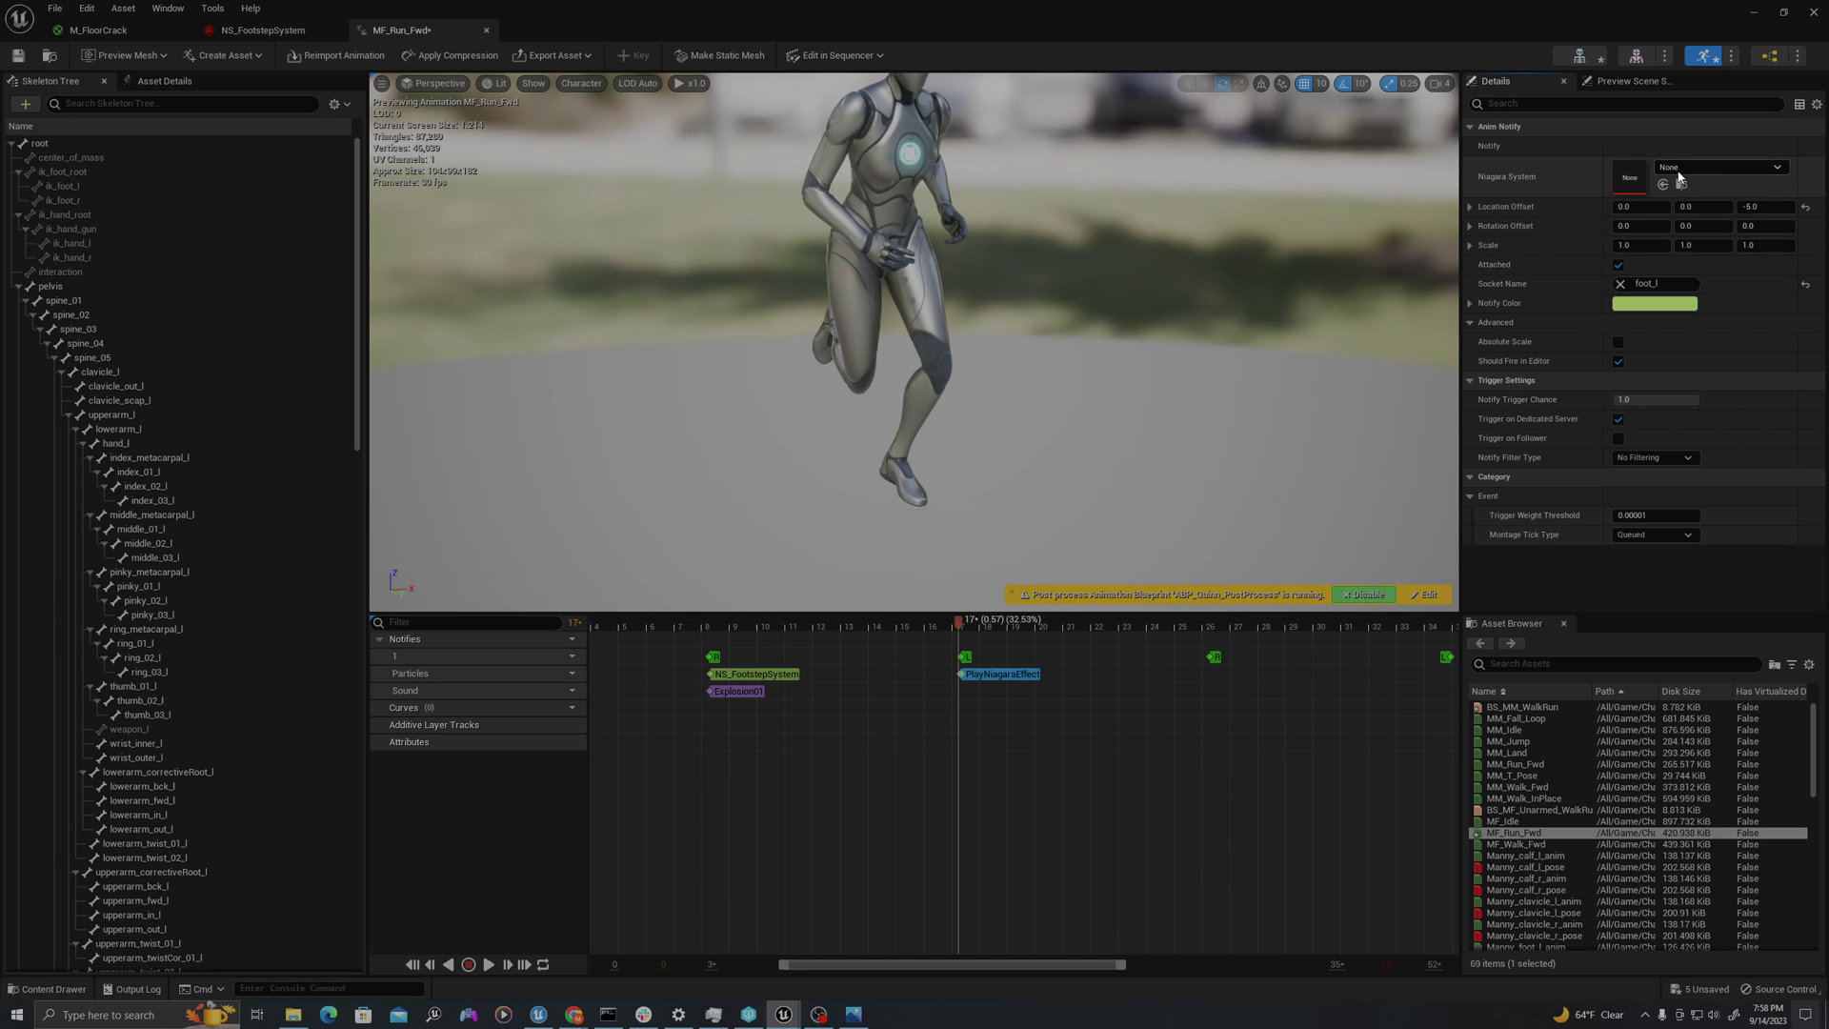
- Select NS_FootstepSystem in the Content Browser and assign it to the frame-17 notify
{"action": "left_click", "coordinate": [231, 34]}
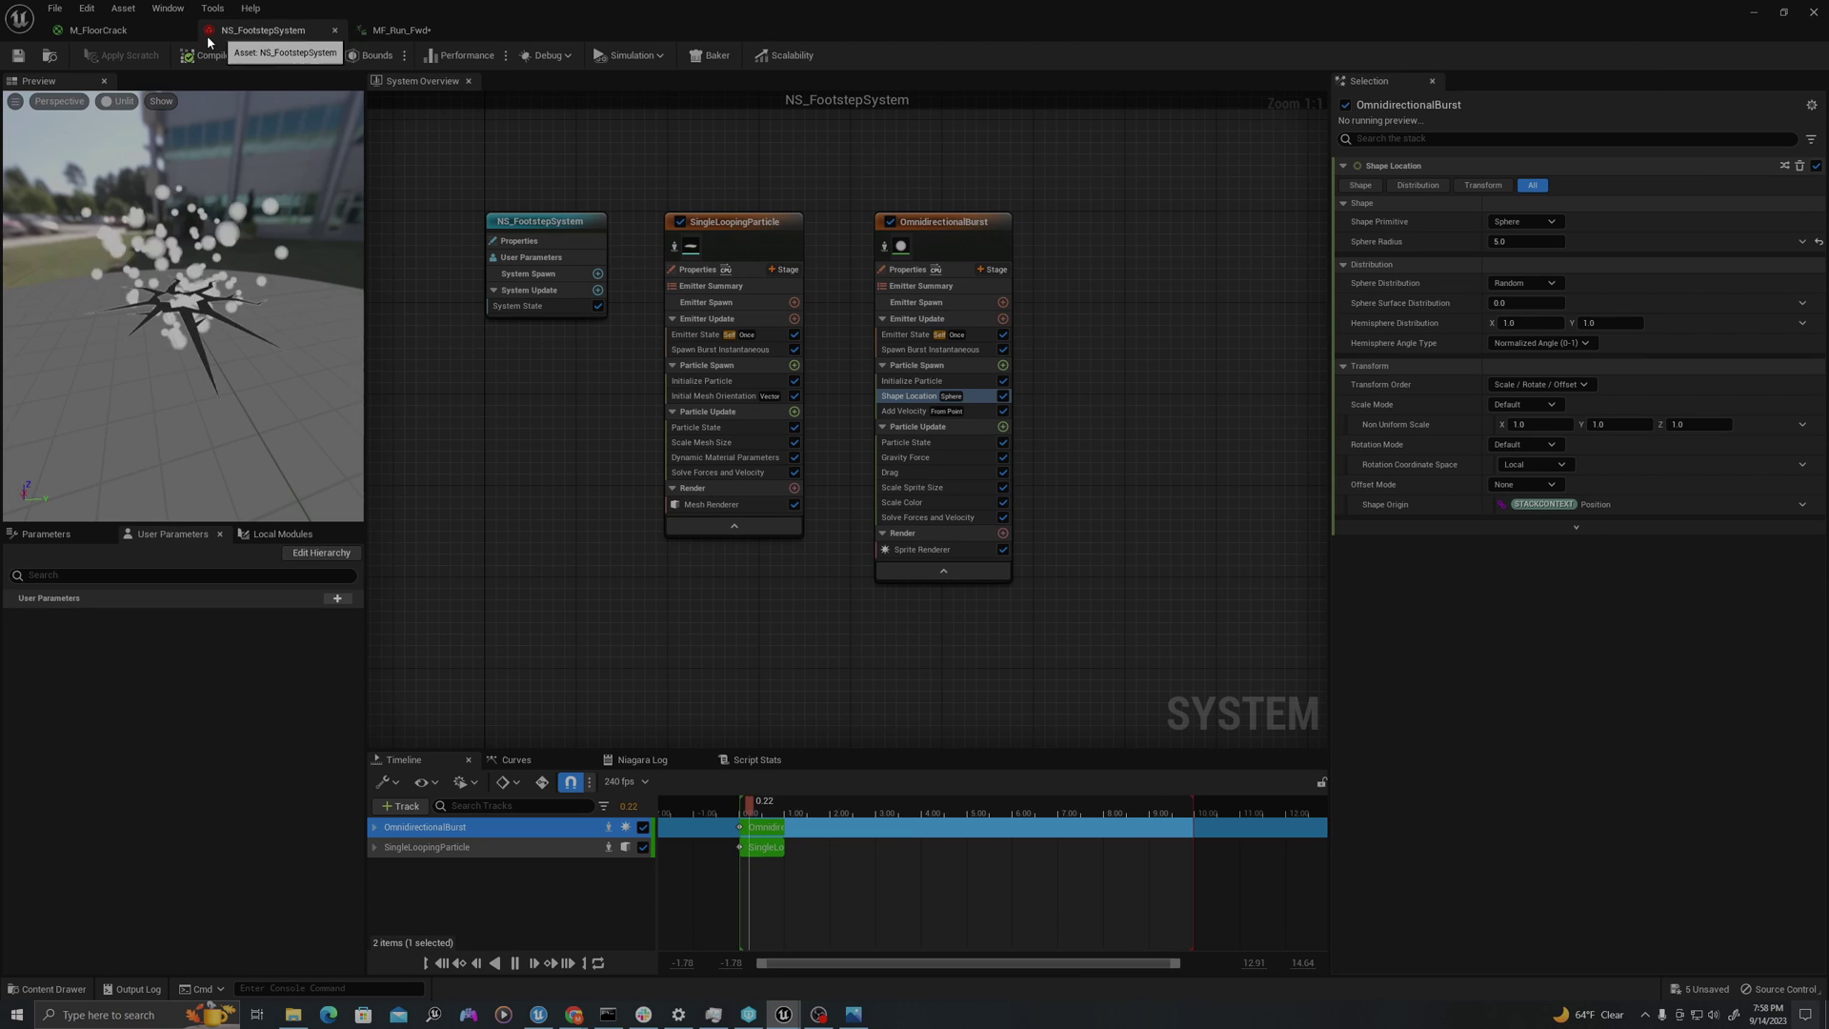
{"action": "left_click", "coordinate": [51, 56]}
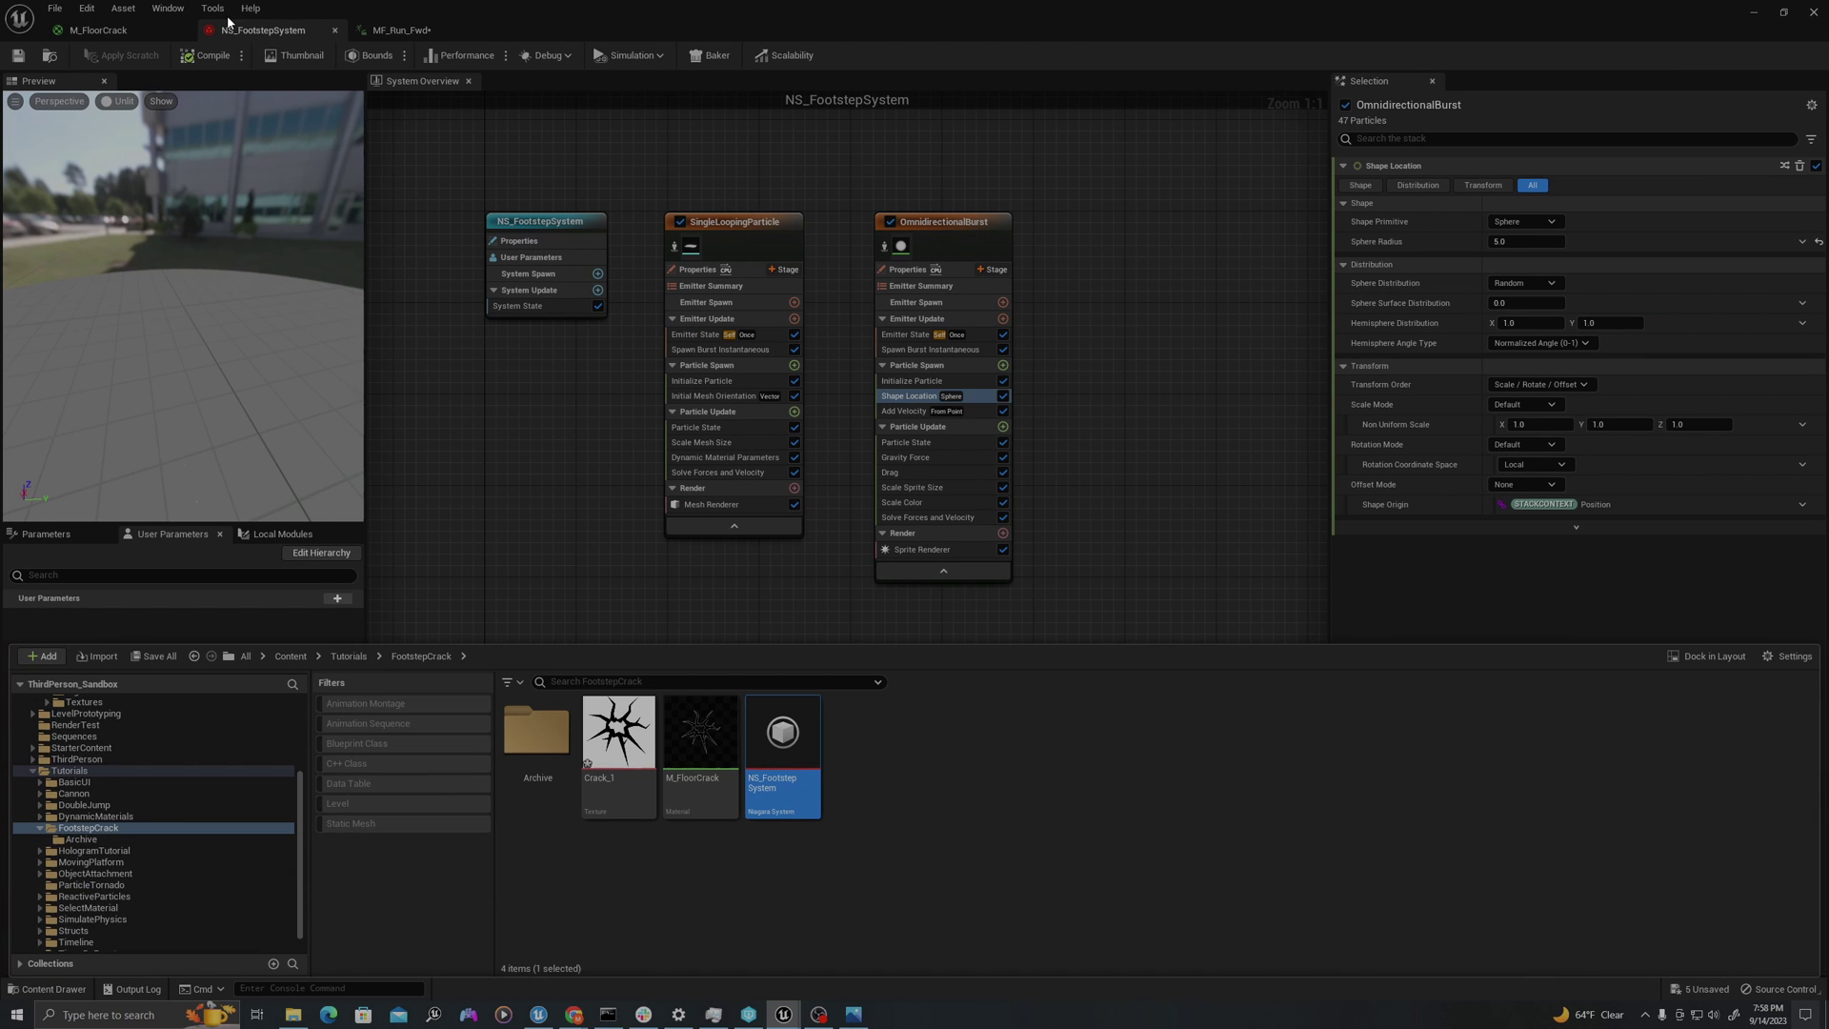
{"action": "left_click", "coordinate": [401, 30]}
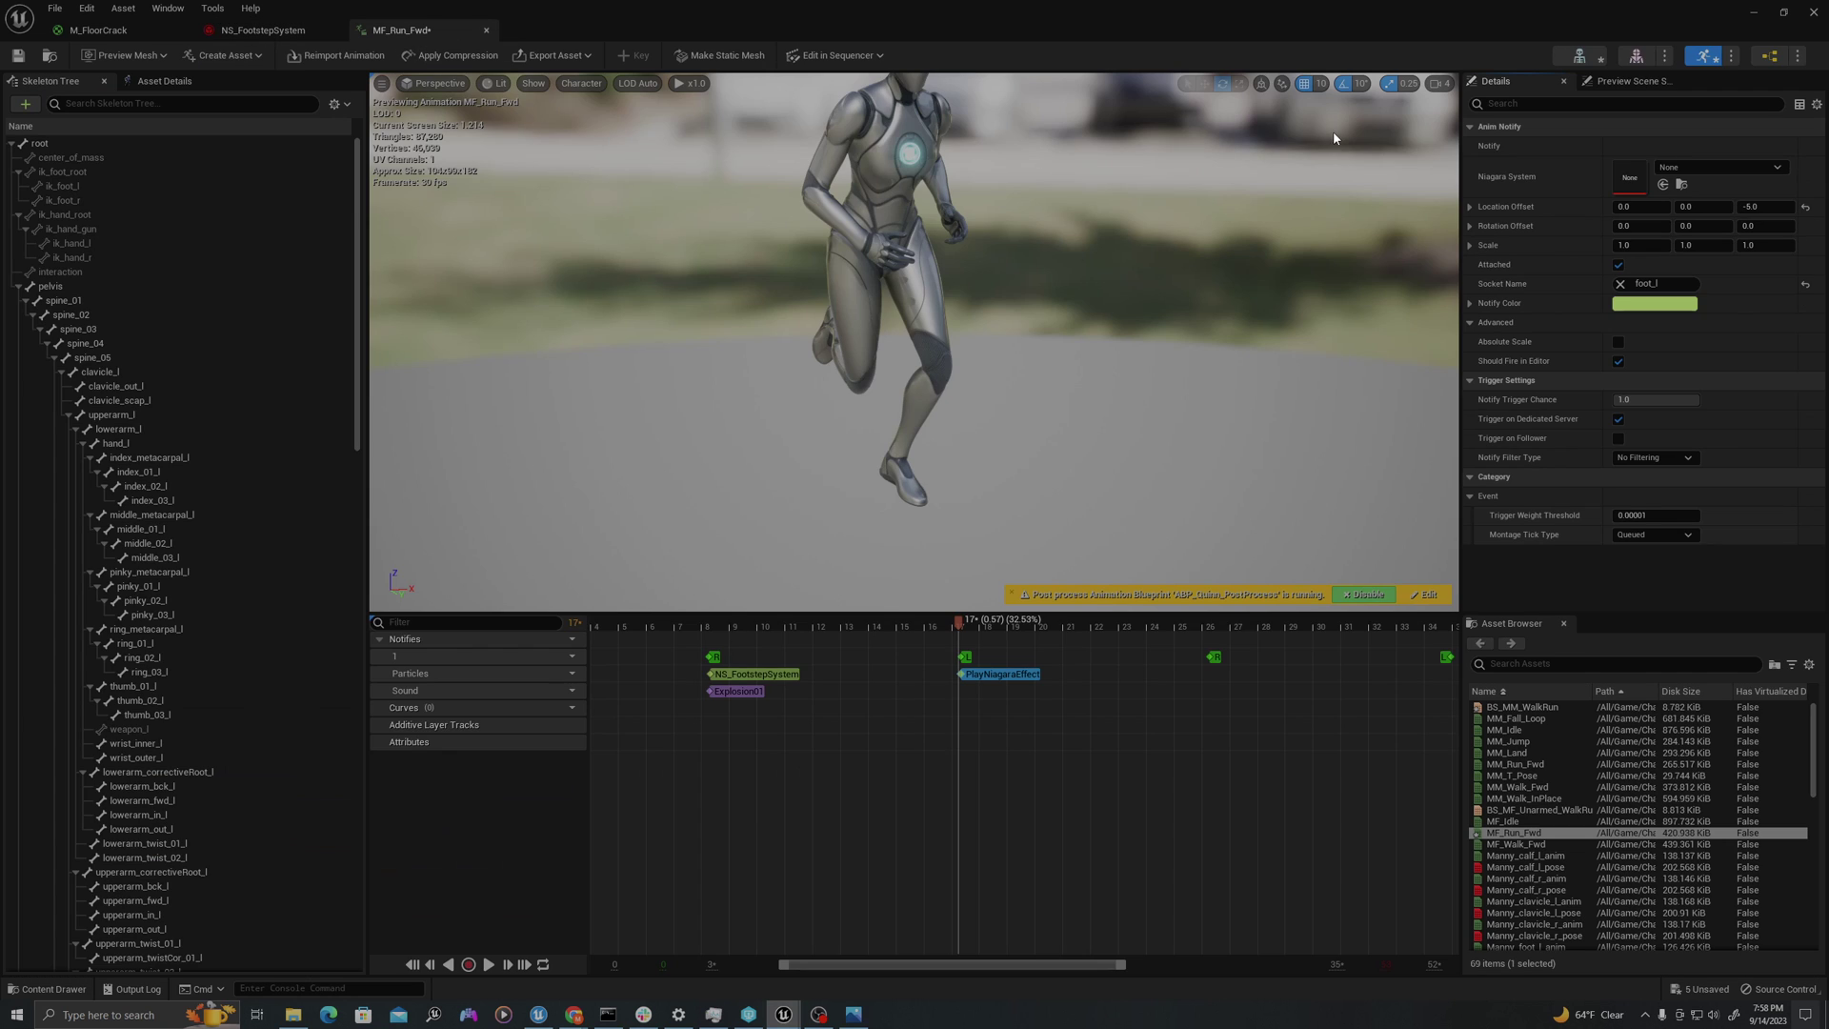
{"action": "left_click", "coordinate": [1662, 185]}
- Select and copy the particle and sound notify pairs at frames 8 and 17
{"action": "left_click", "coordinate": [720, 692]}
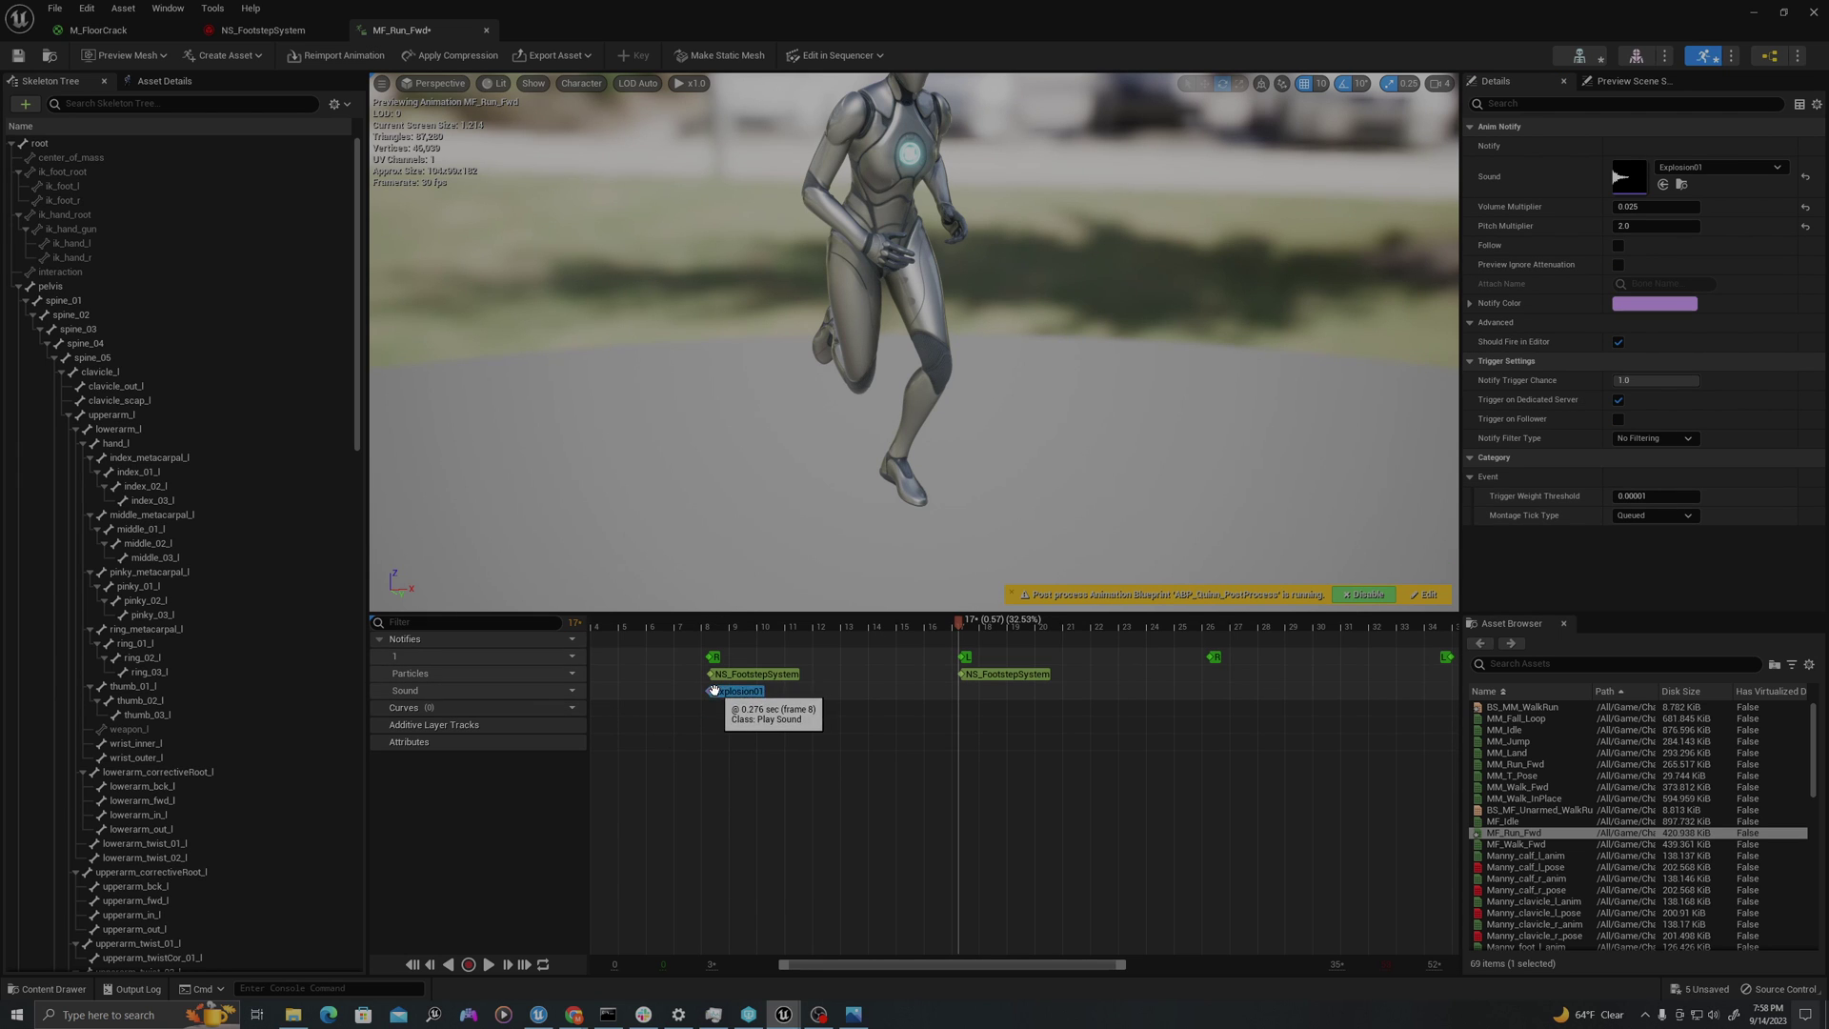
{"action": "left_click", "coordinate": [961, 688]}
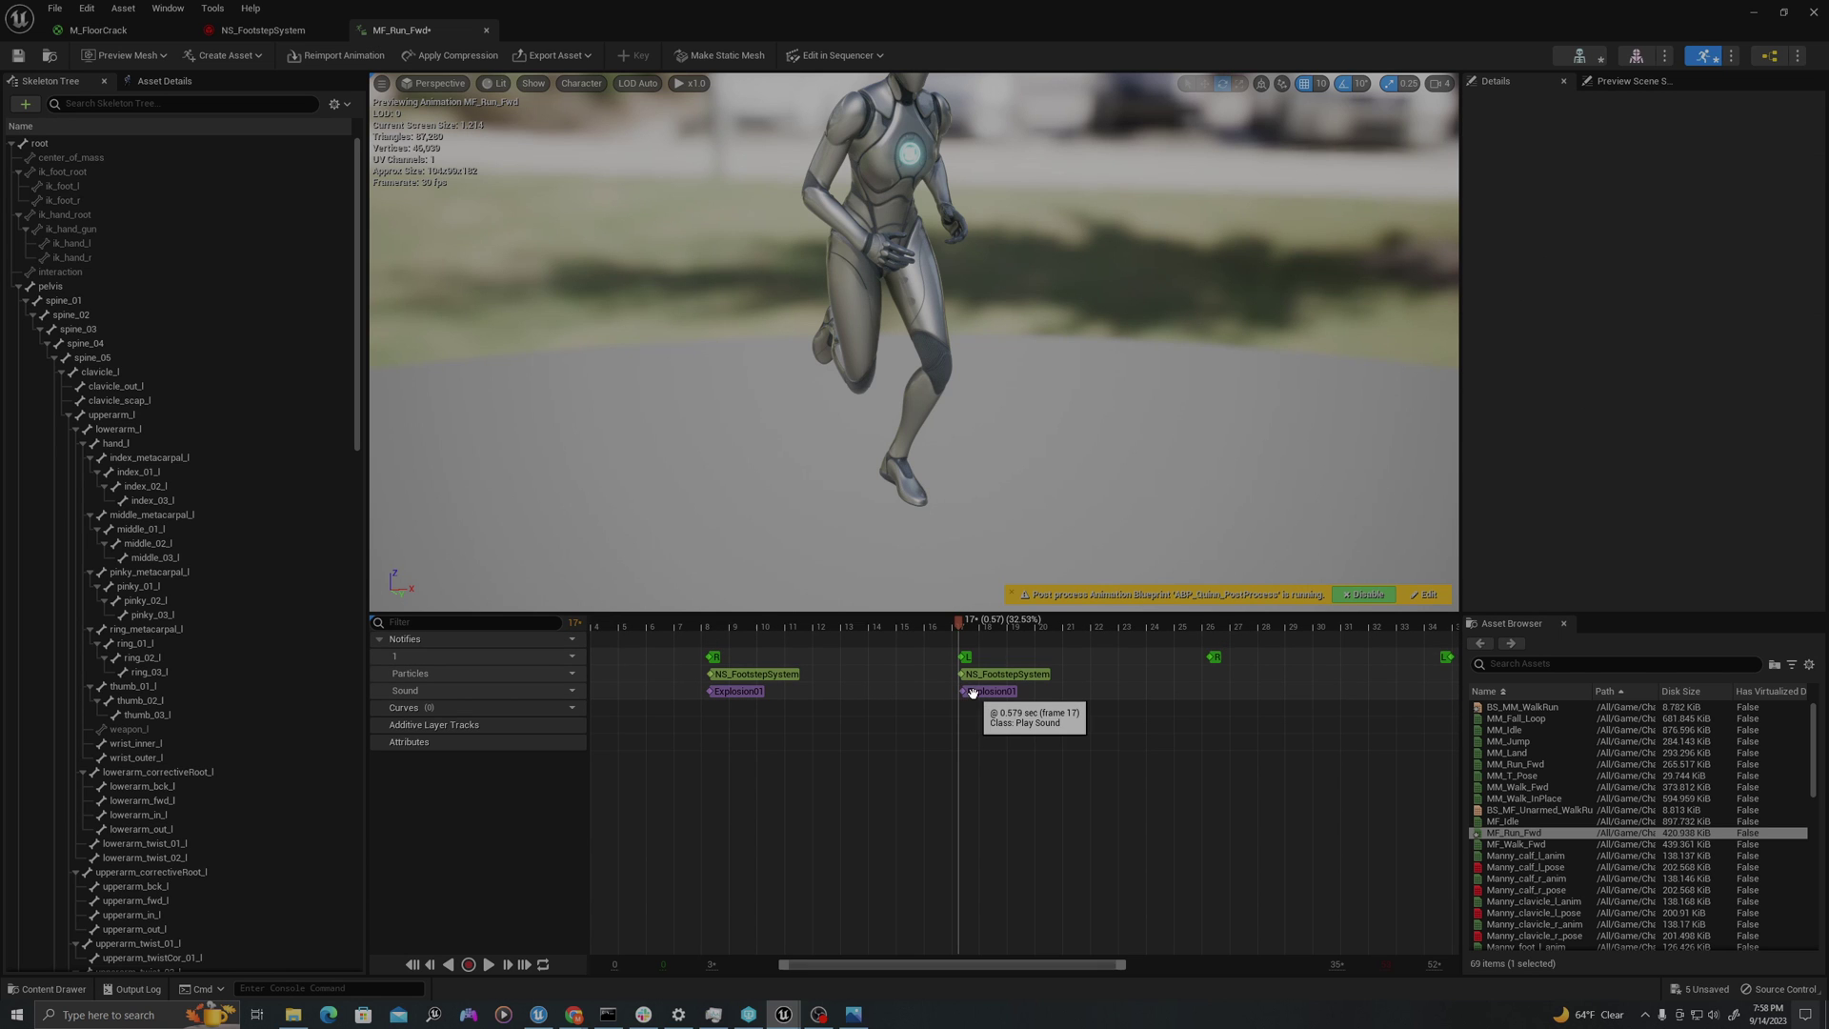
{"action": "left_click", "coordinate": [967, 695]}
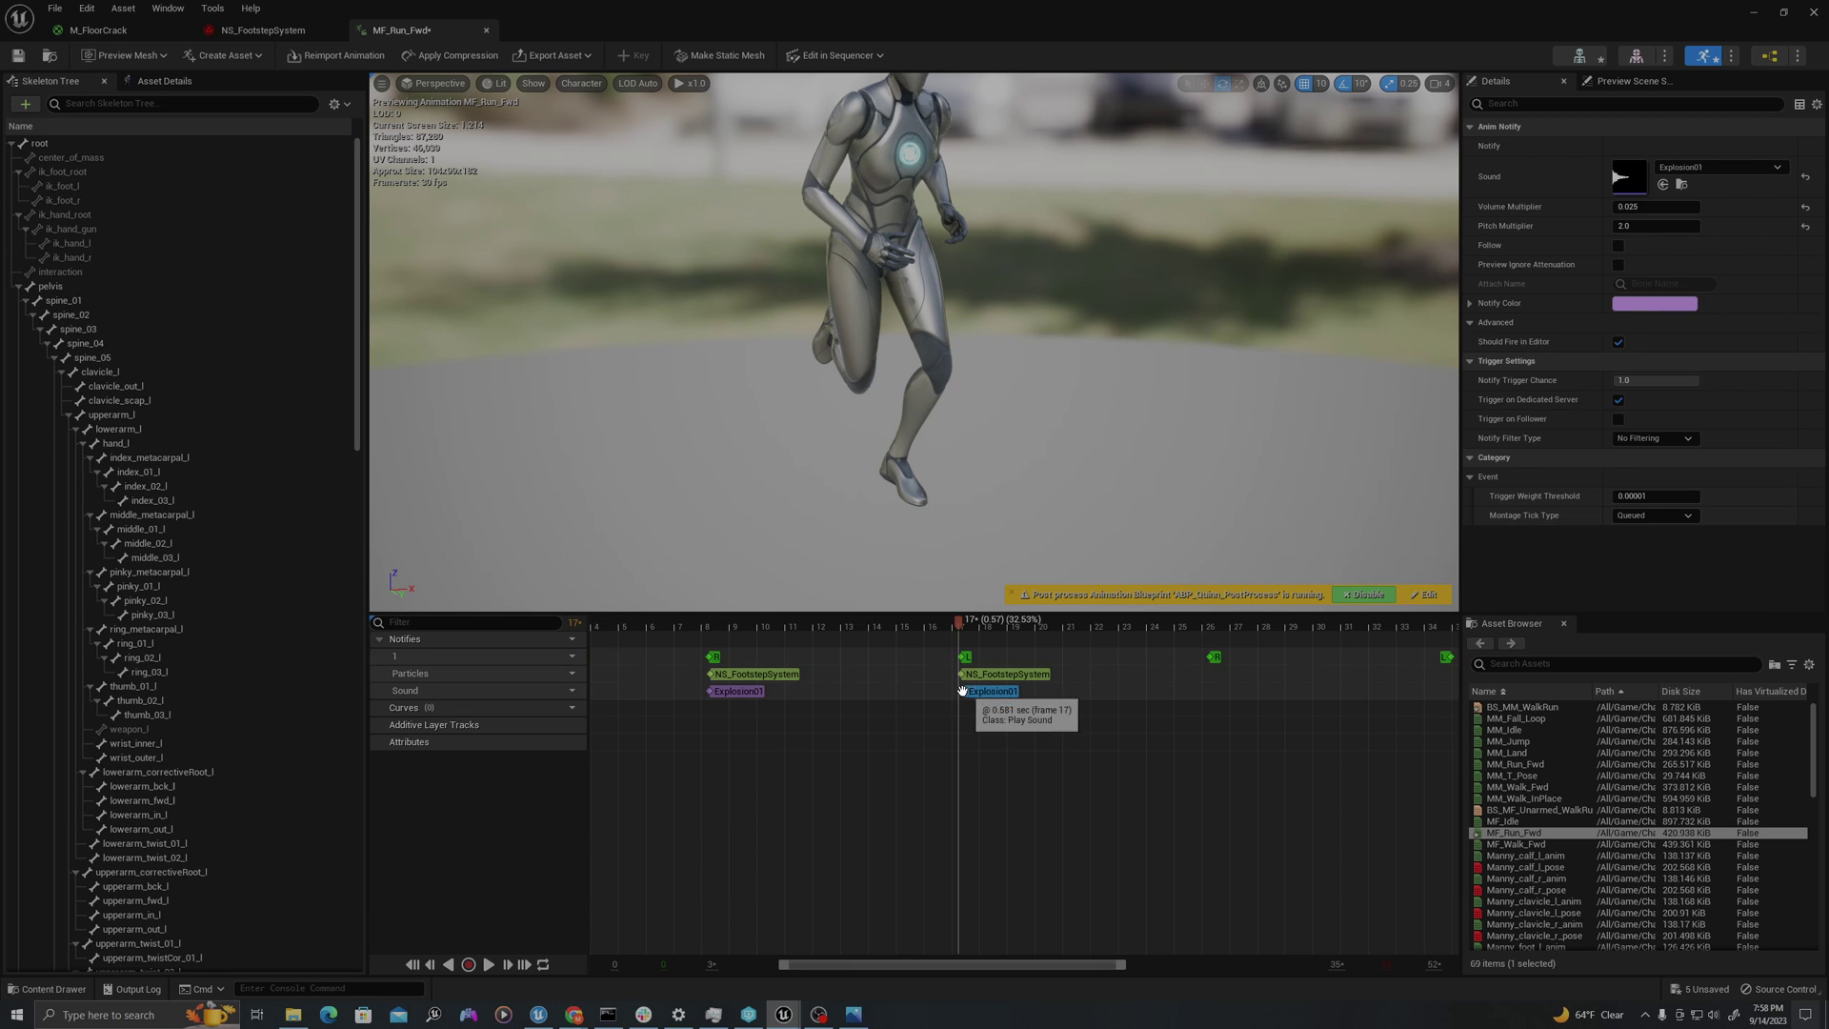
{"action": "left_click_drag", "start_coordinate": [981, 705], "coordinate": [815, 669]}
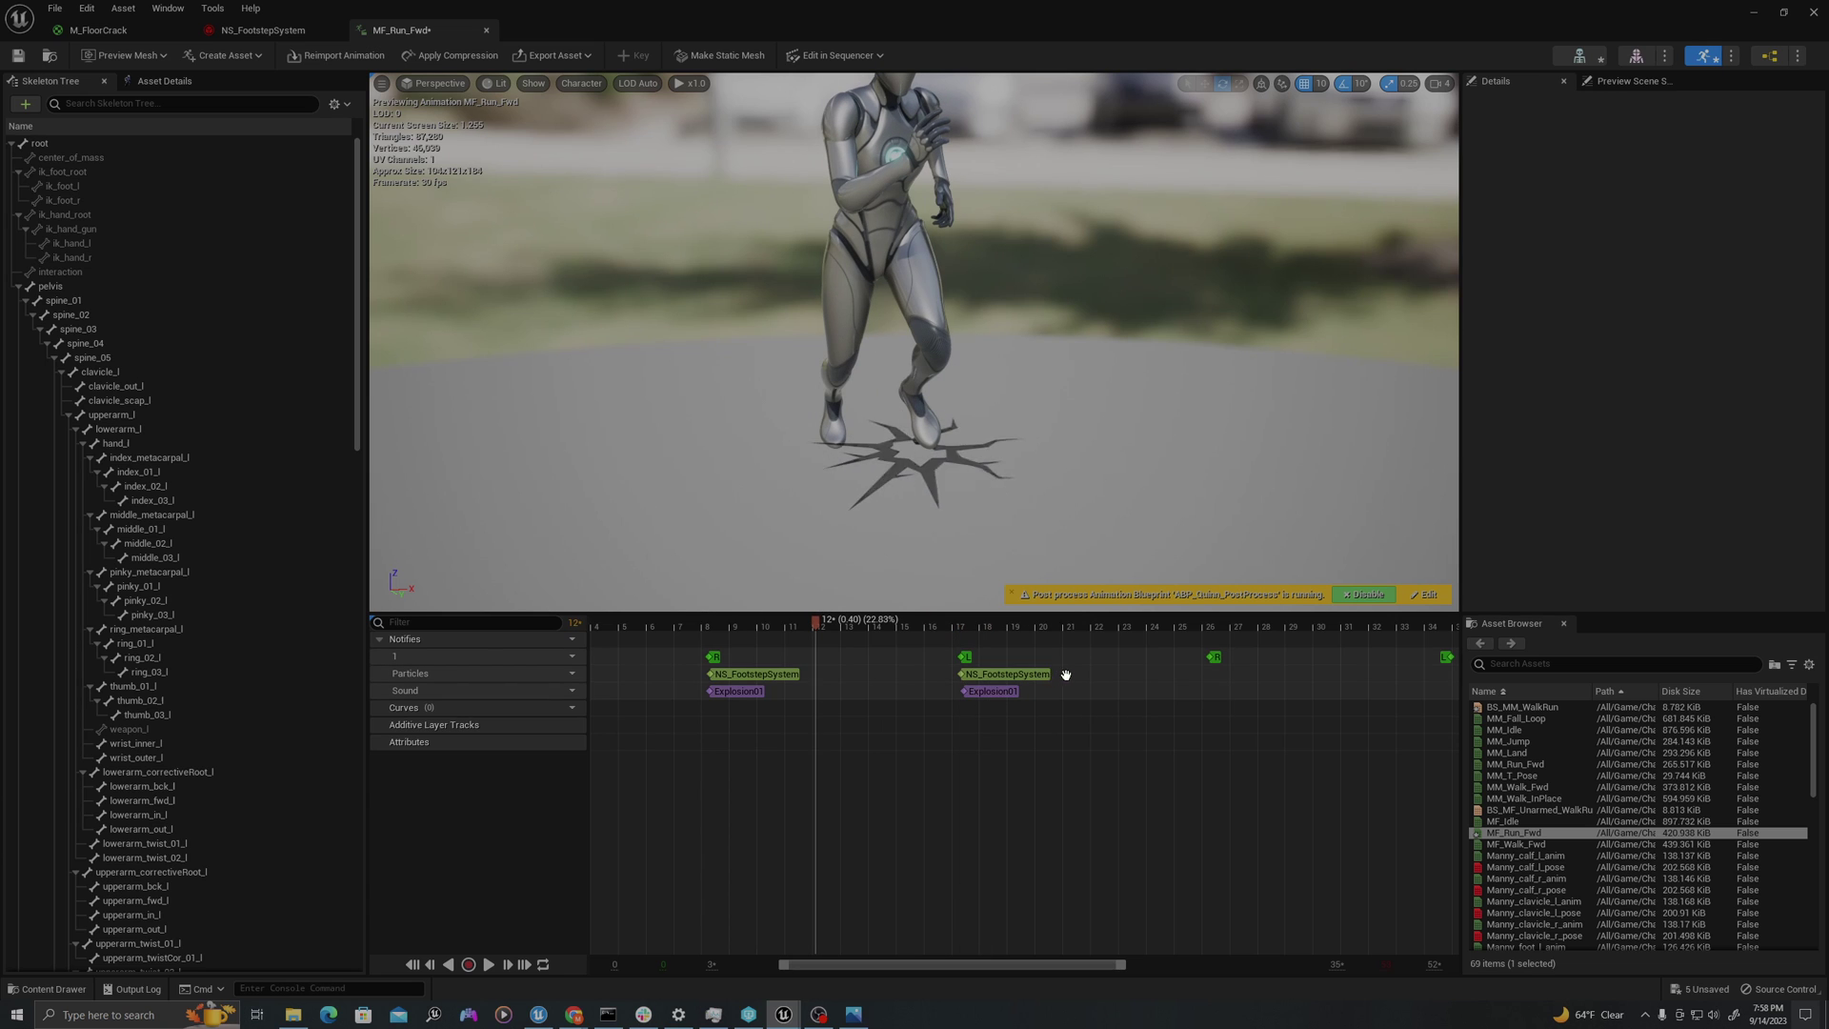
{"action": "left_click_drag", "start_coordinate": [1065, 673], "coordinate": [821, 698]}
{"action": "left_click_drag", "start_coordinate": [692, 699], "coordinate": [692, 694]}
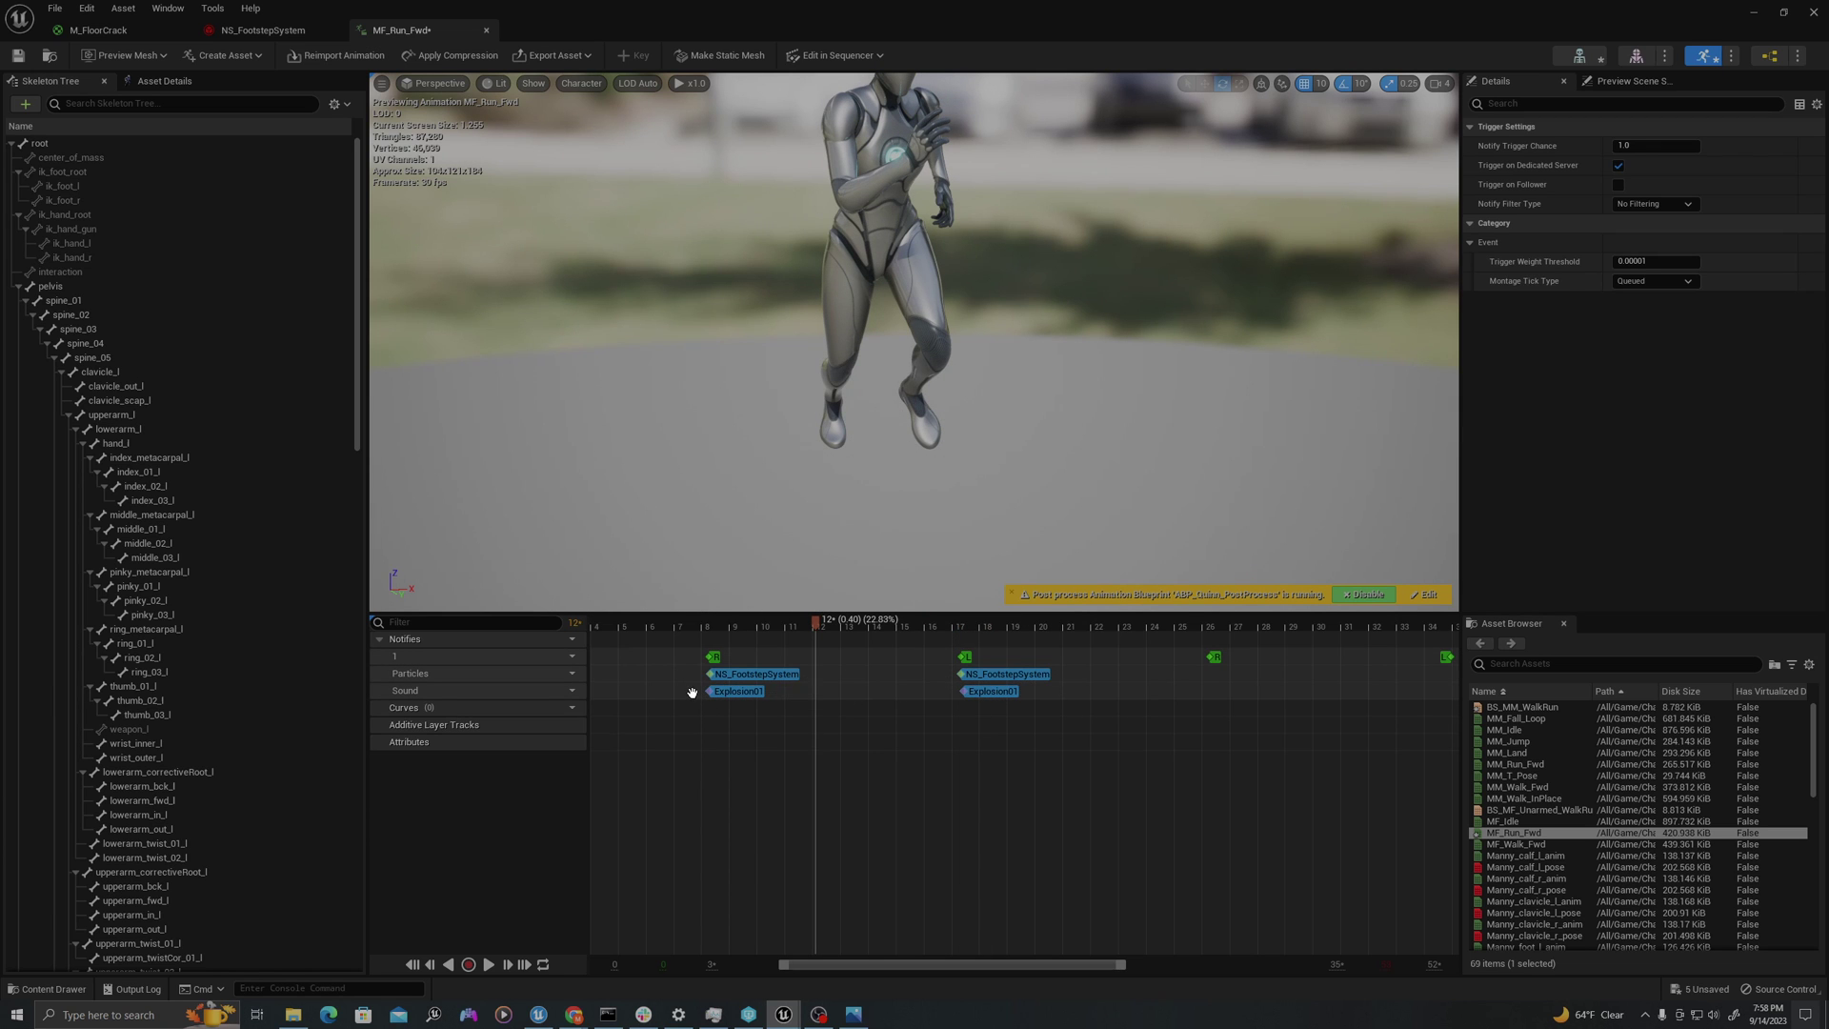
{"action": "scroll", "coordinate": [663, 689], "scroll_direction": "down", "scroll_amount": 4}
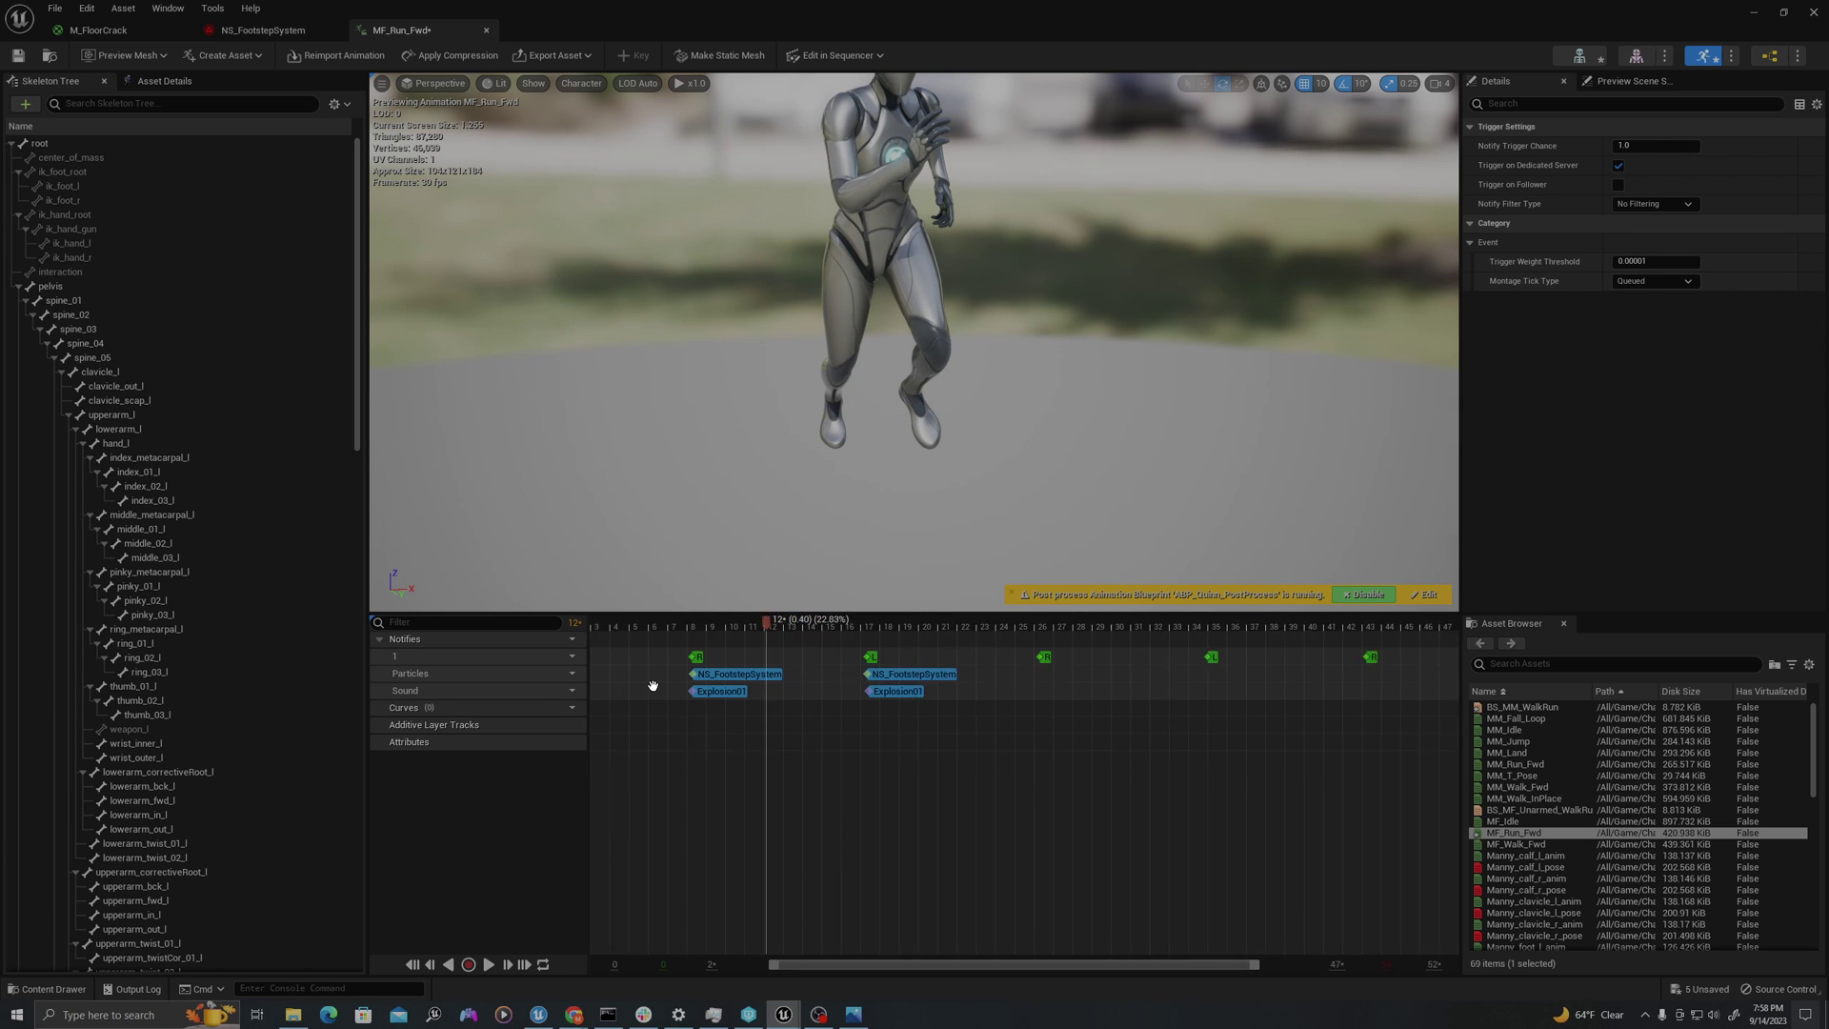
- Paste copies of the footstep notify pairs at frames 26 and 43
{"action": "left_click", "coordinate": [918, 626]}
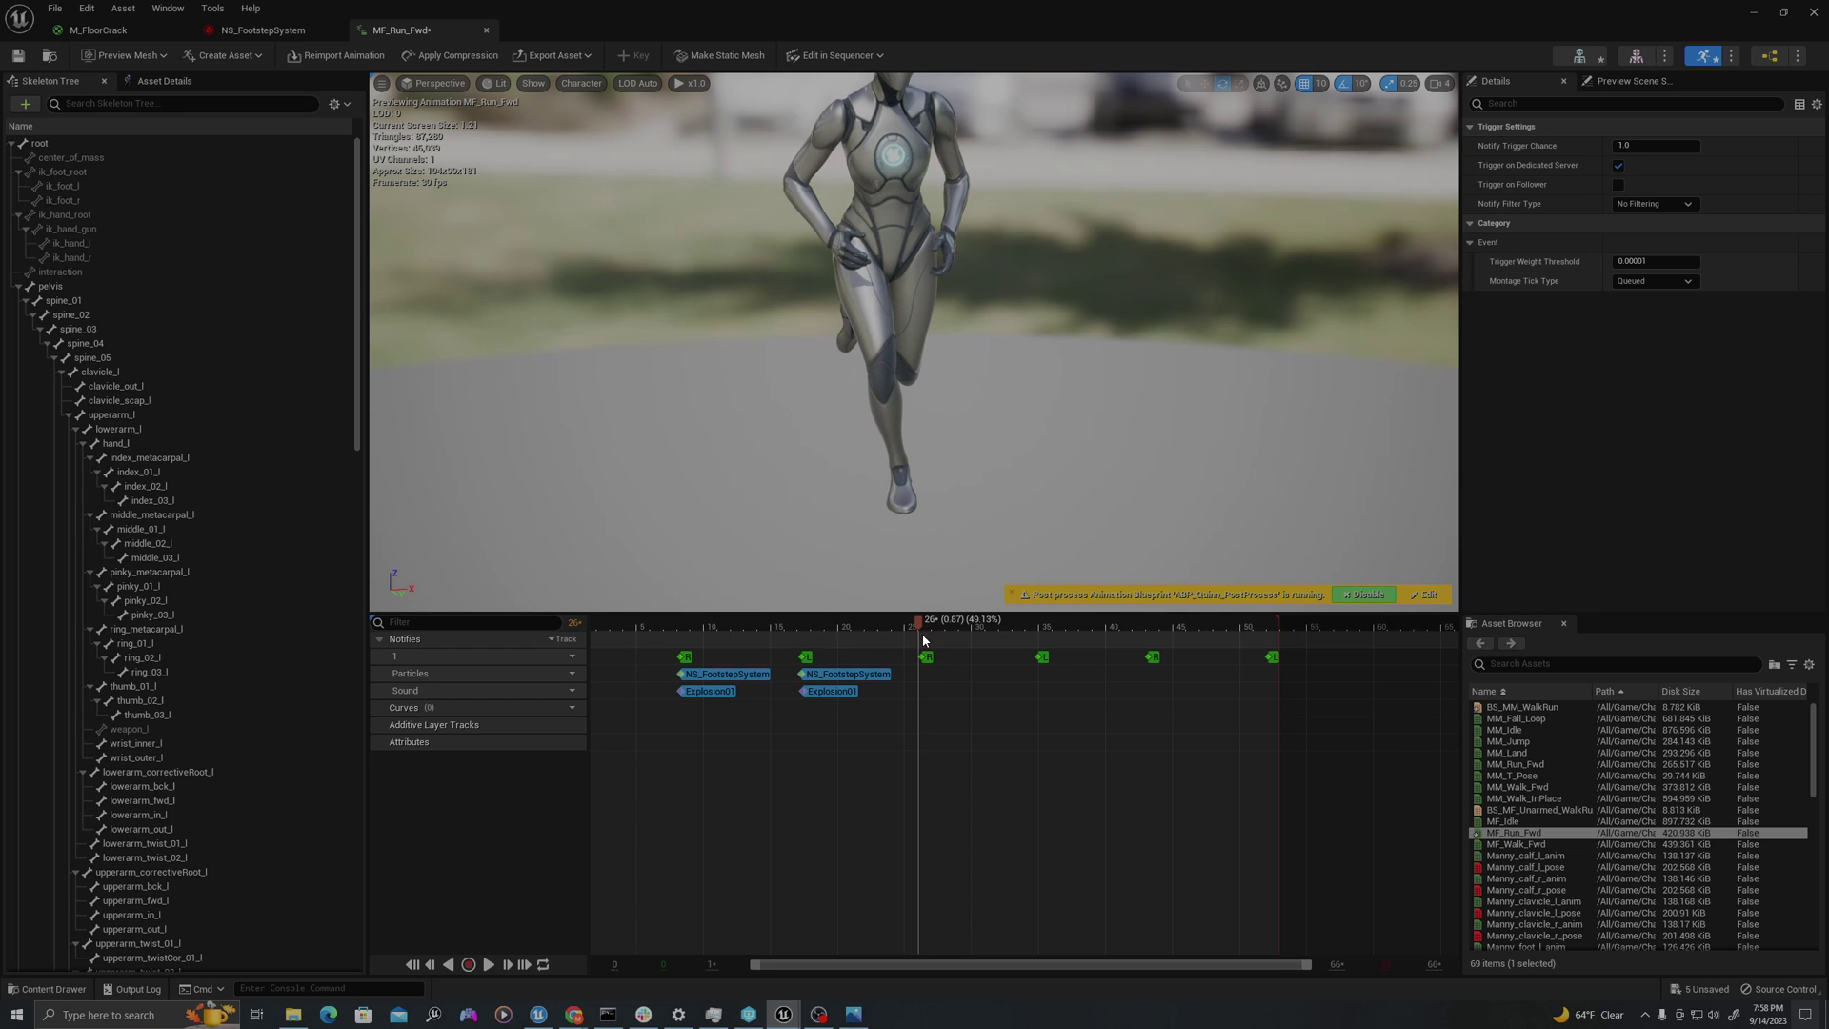
{"action": "key", "text": "ctrl+v"}
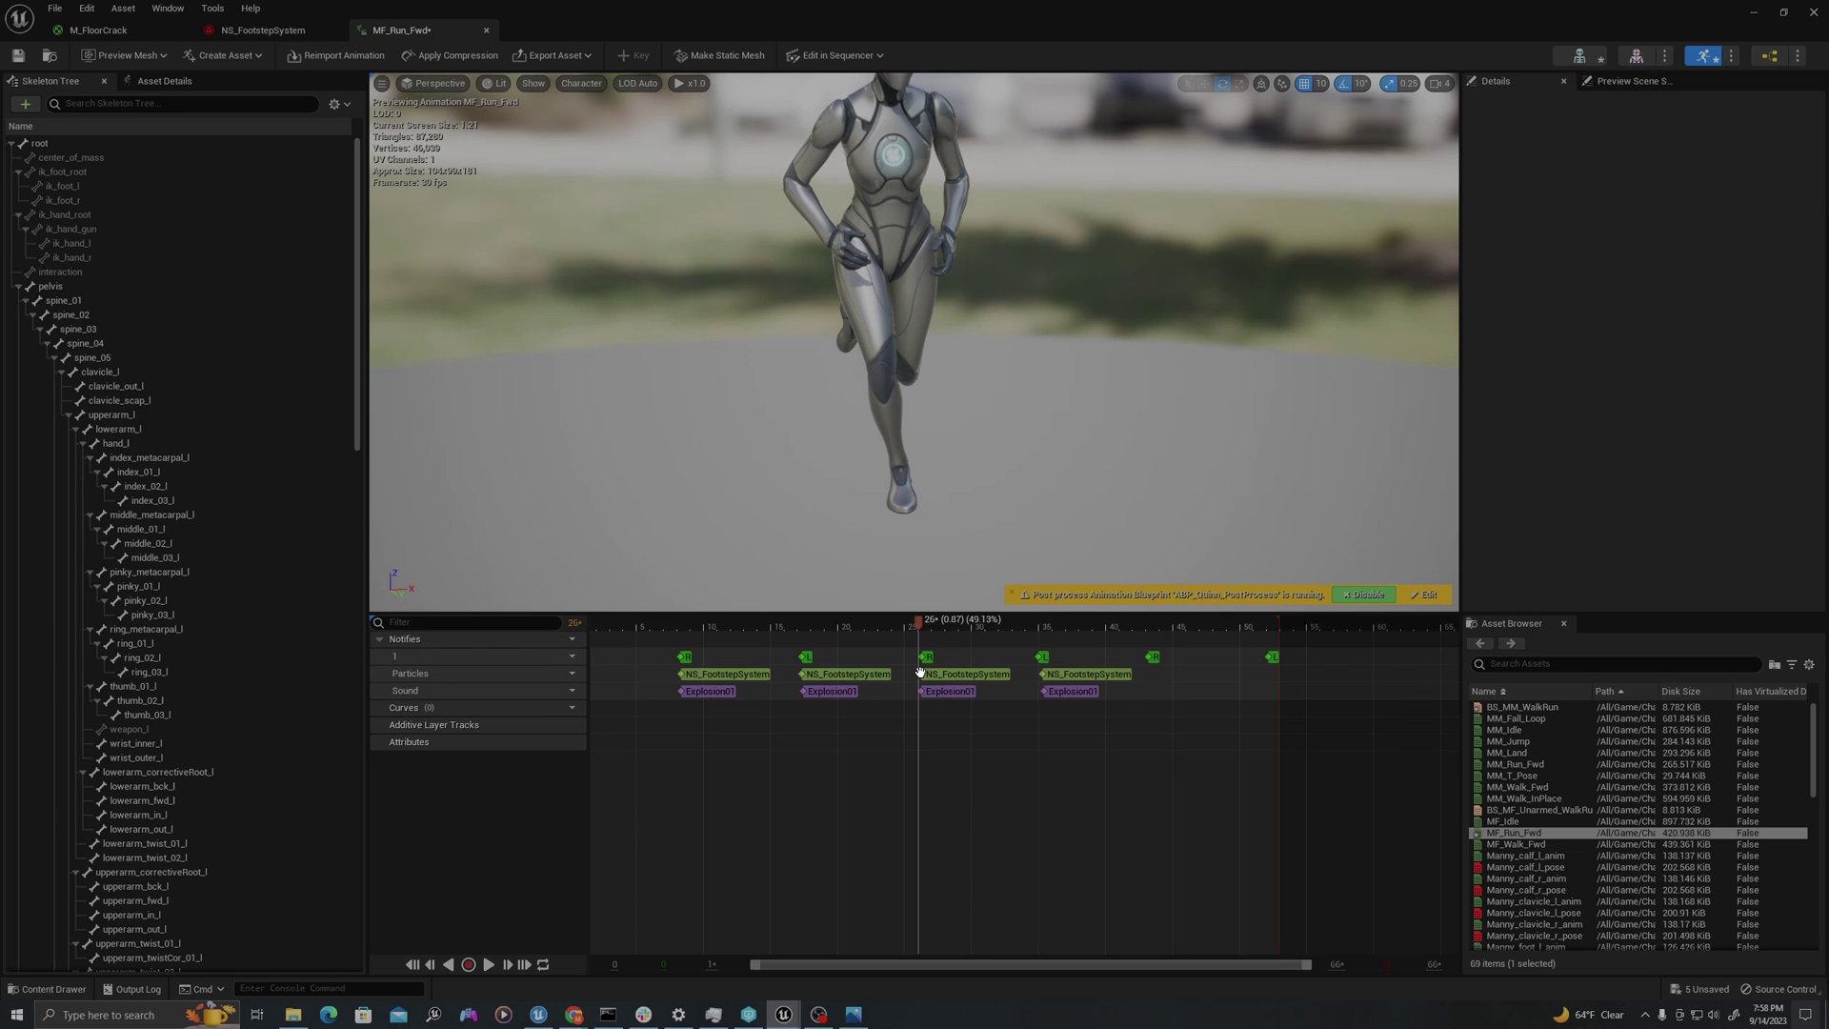
{"action": "scroll", "coordinate": [1148, 673], "scroll_direction": "up", "scroll_amount": 3}
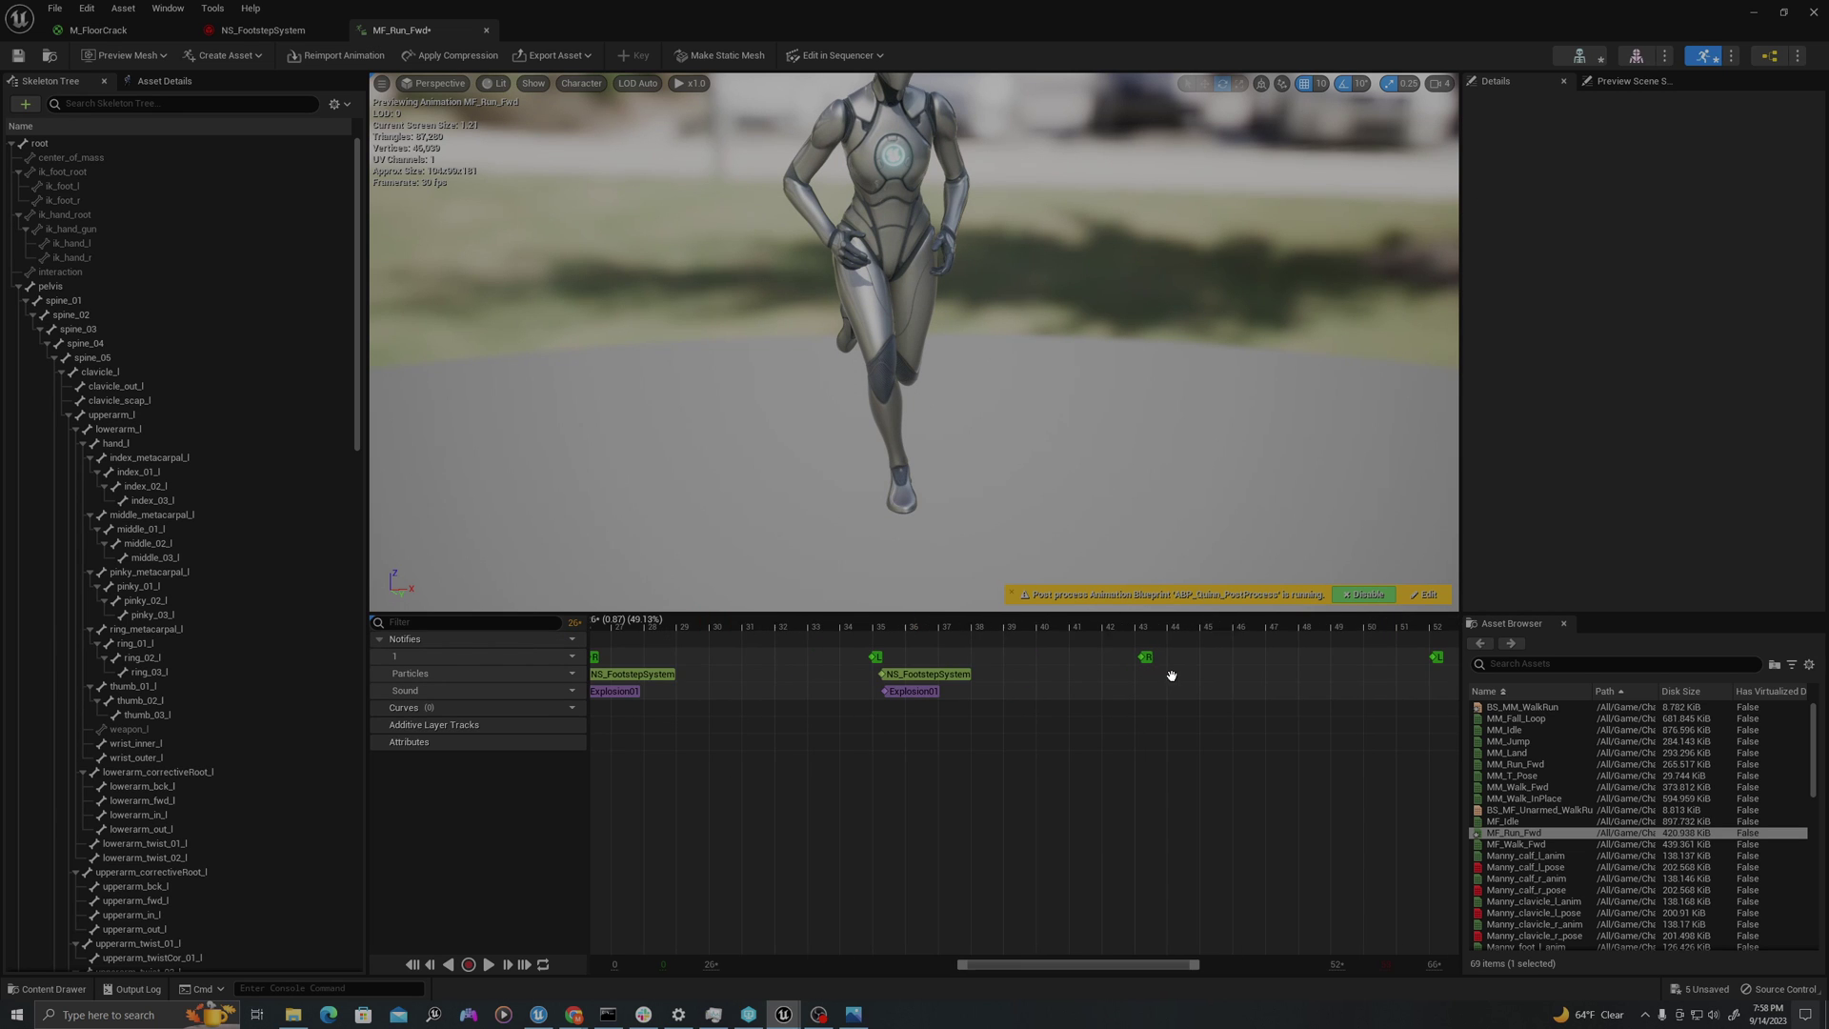
{"action": "left_click", "coordinate": [1143, 673]}
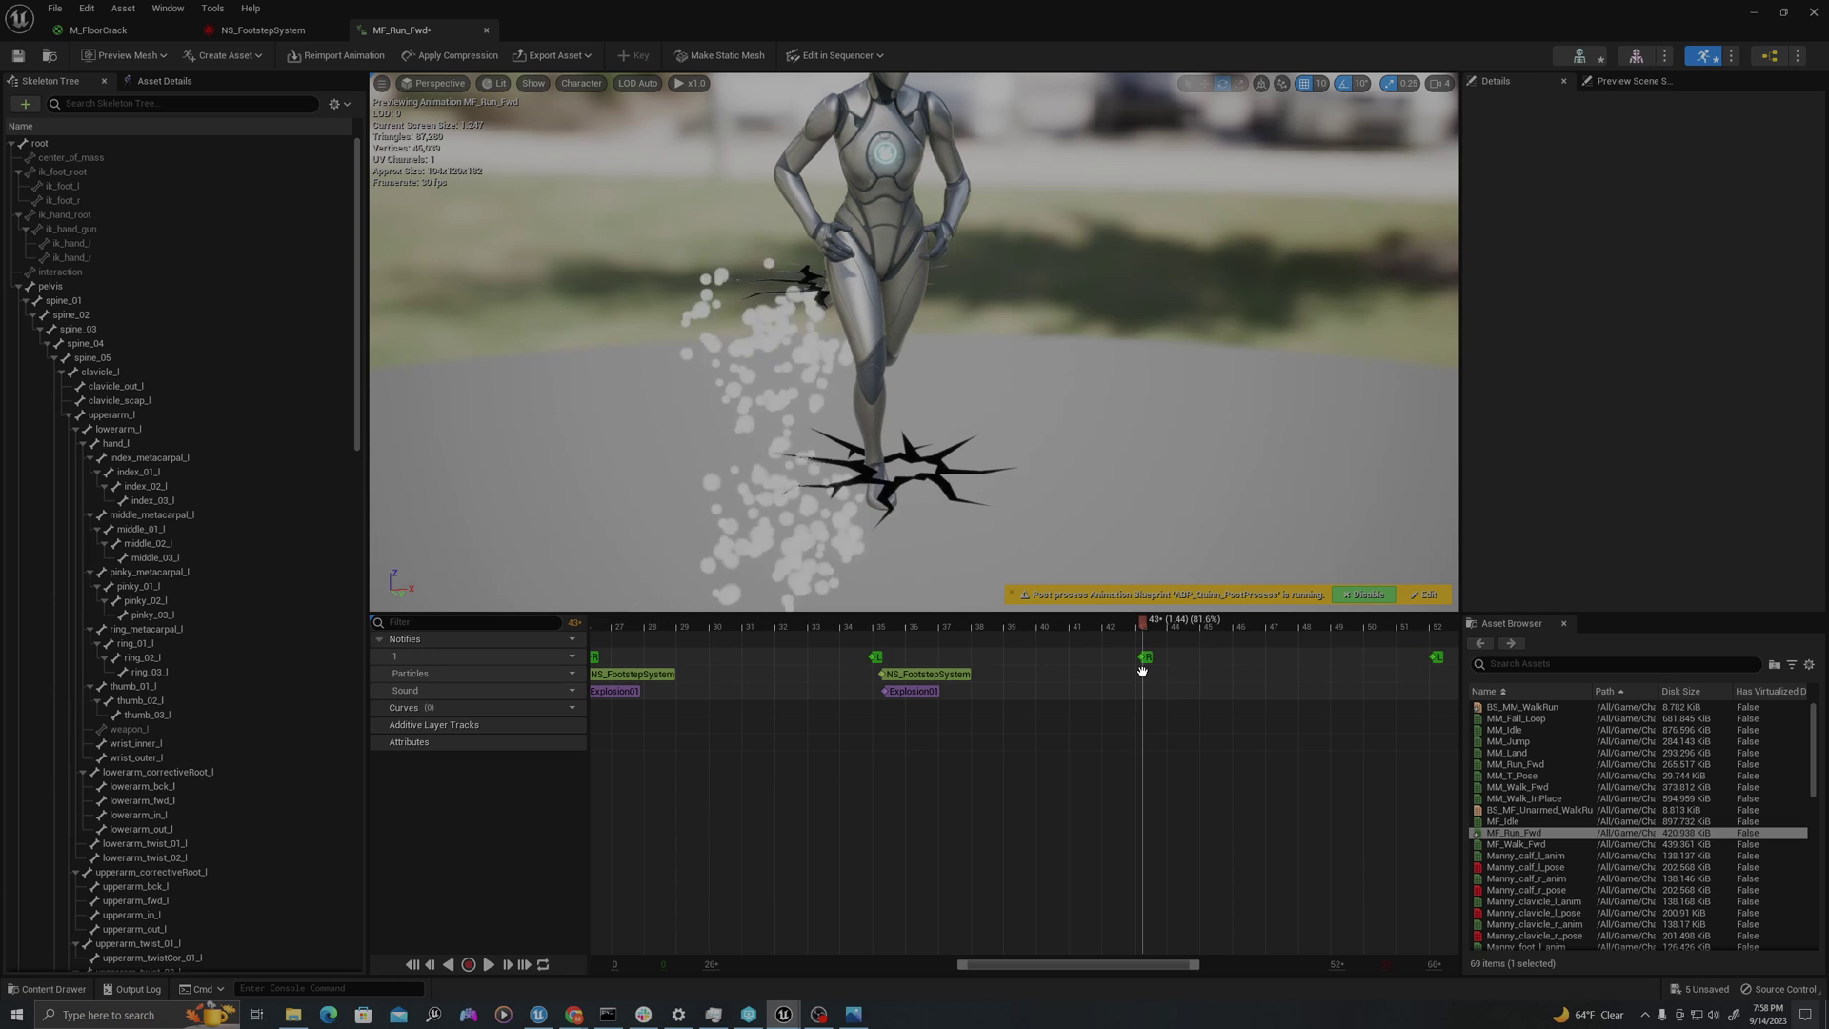
{"action": "key", "text": "ctrl+v"}
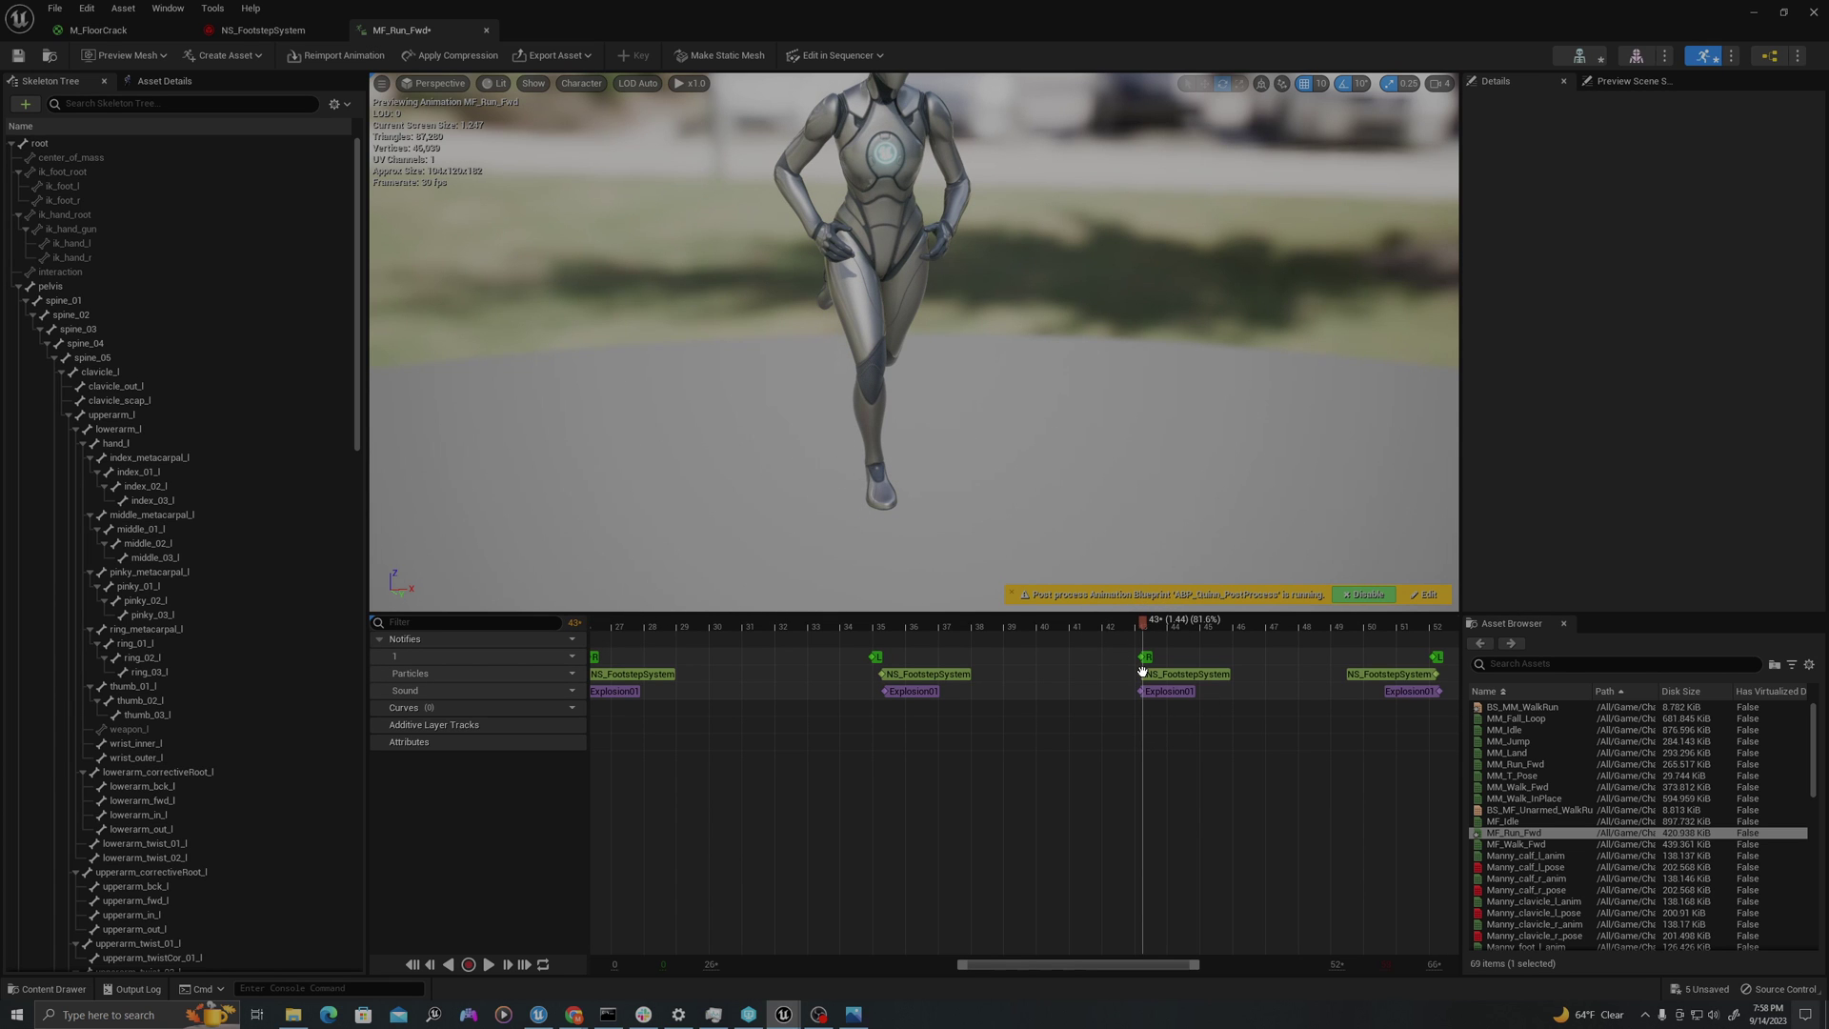
{"action": "scroll", "coordinate": [1143, 673], "scroll_direction": "down", "scroll_amount": 3}
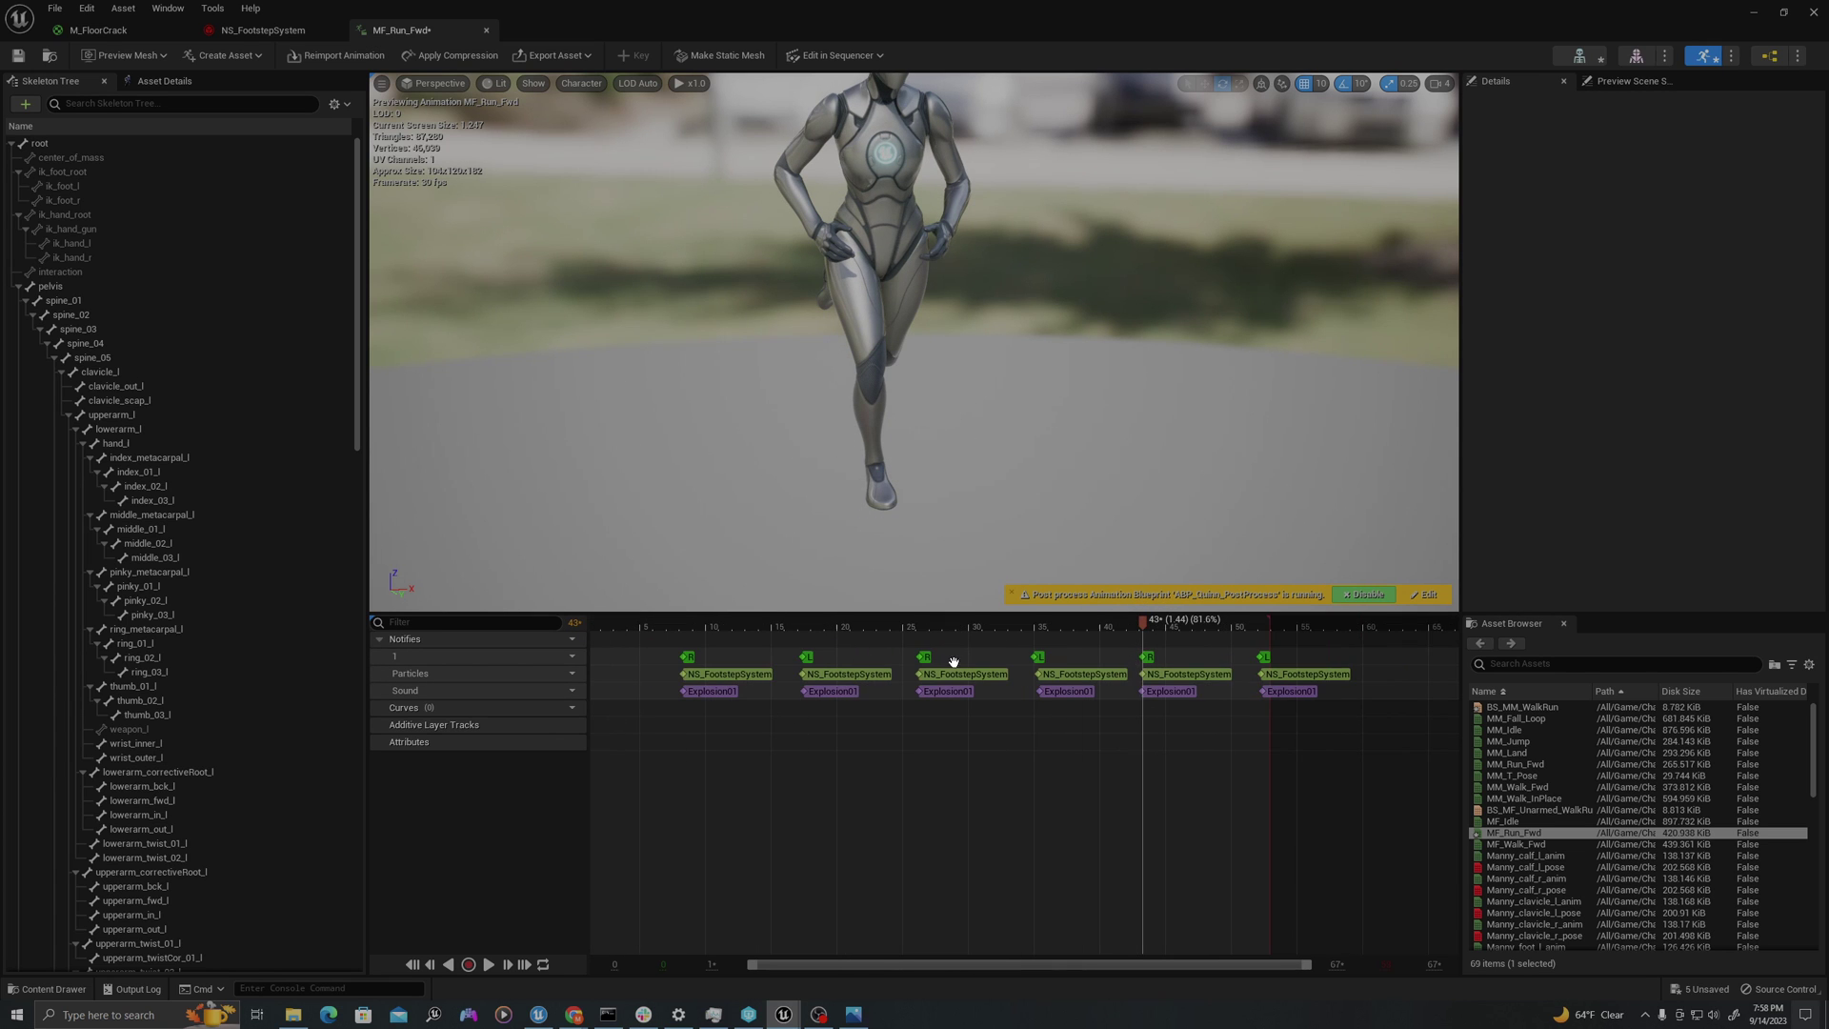
- Play the MF_Run_Fwd preview from the start to check all footstep notifies
{"action": "left_click_drag", "start_coordinate": [632, 623], "coordinate": [614, 626]}
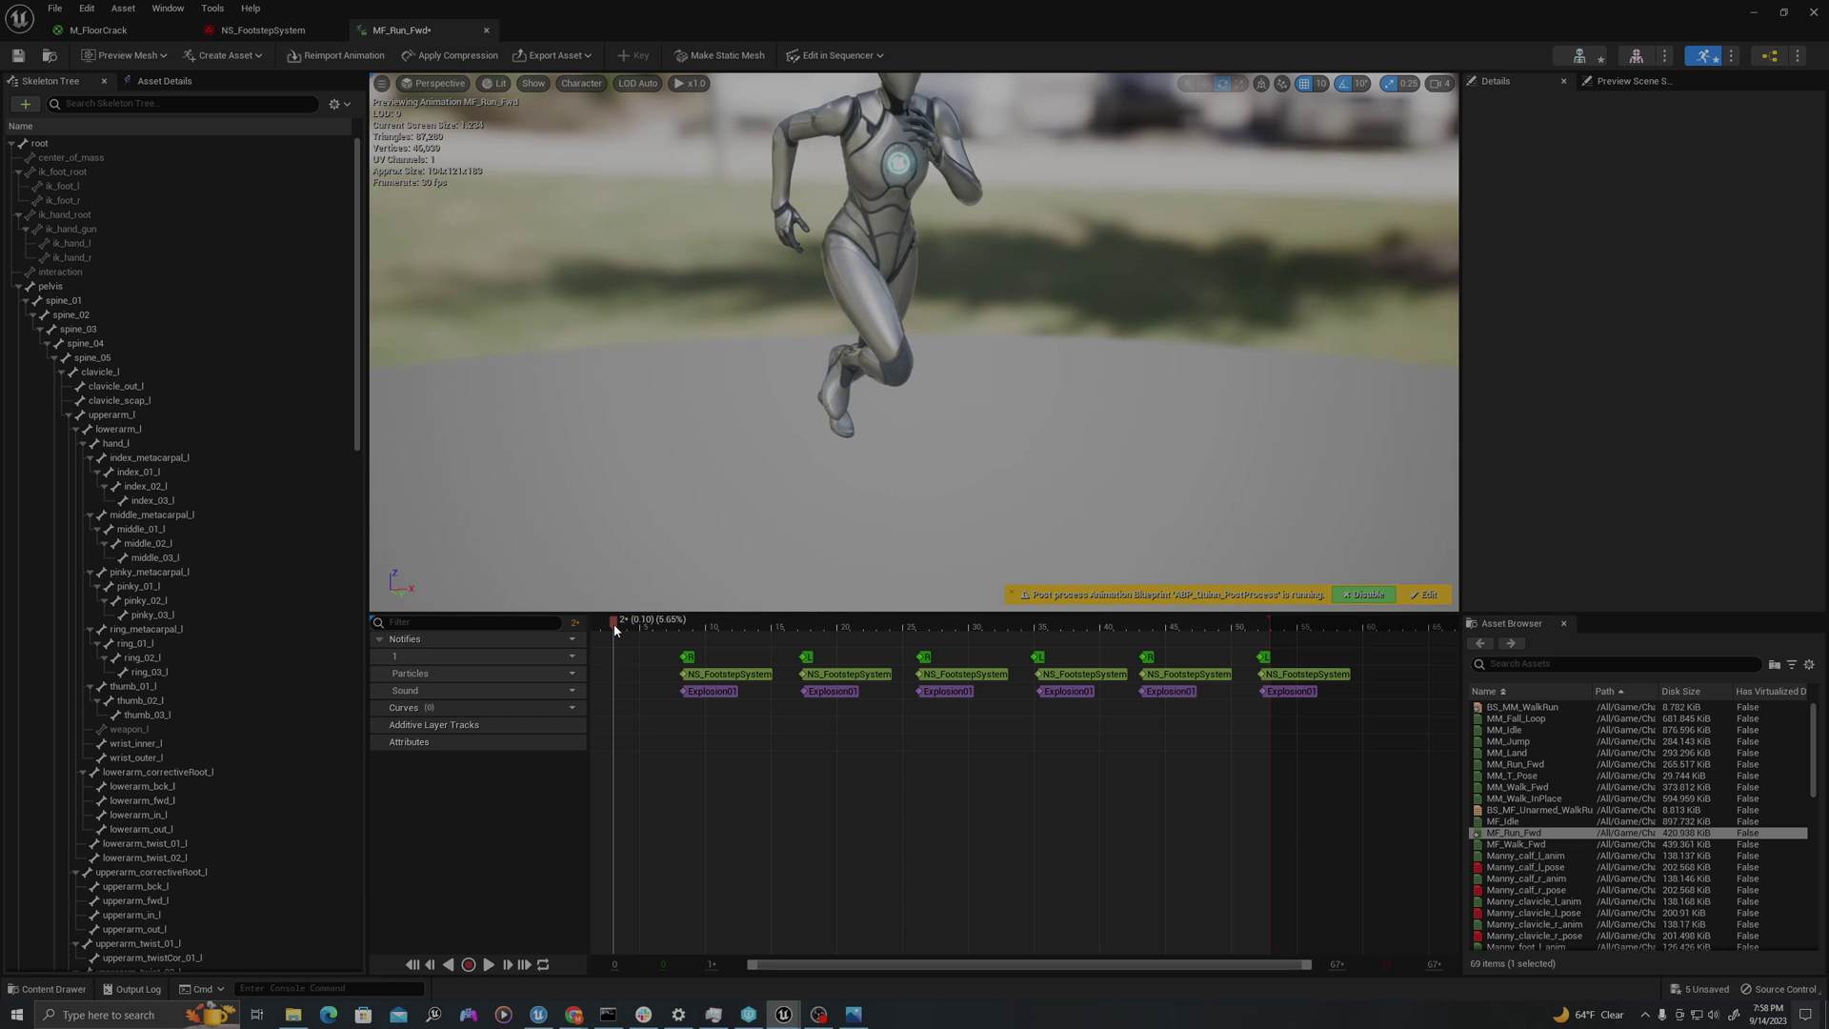
{"action": "key", "text": "space"}
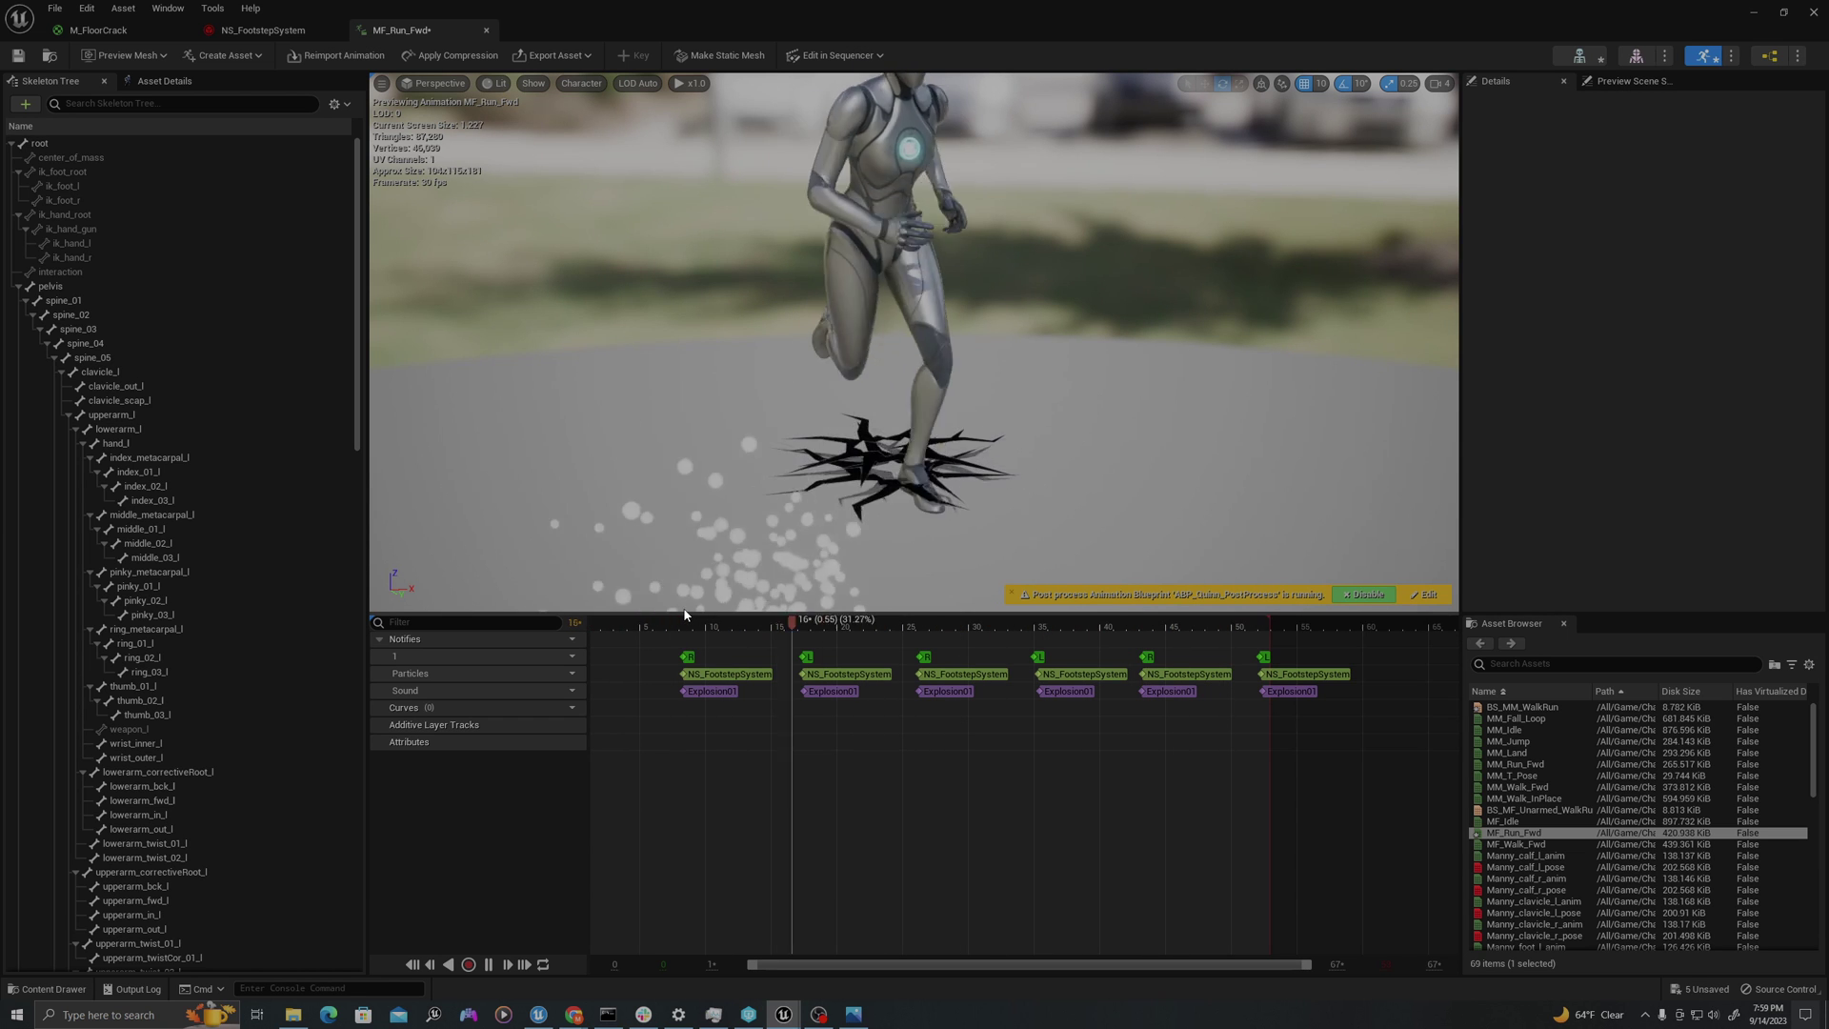
{"action": "key", "text": "space"}
{"action": "left_click_drag", "start_coordinate": [691, 607], "coordinate": [538, 705]}
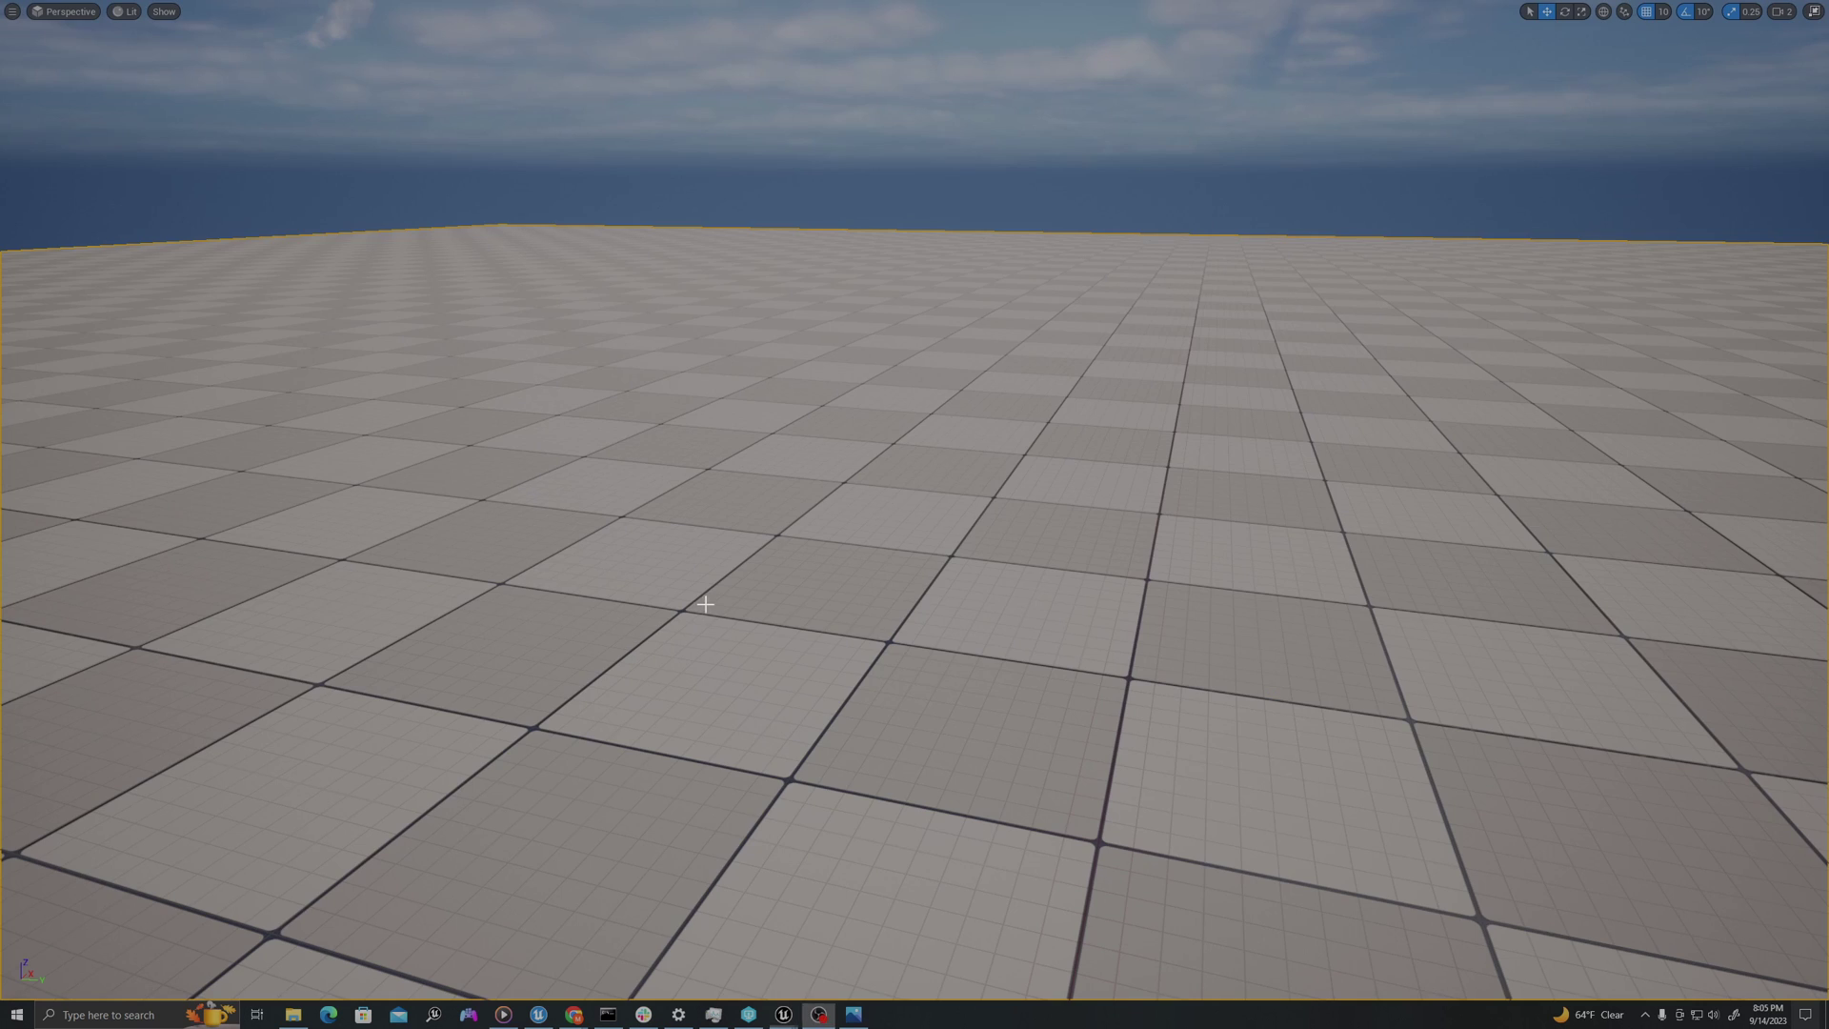
- Start a Play From Here session on the grid floor and take control of the game
{"action": "right_click_drag", "start_coordinate": [705, 604], "coordinate": [657, 621]}
{"action": "right_click", "coordinate": [688, 633]}
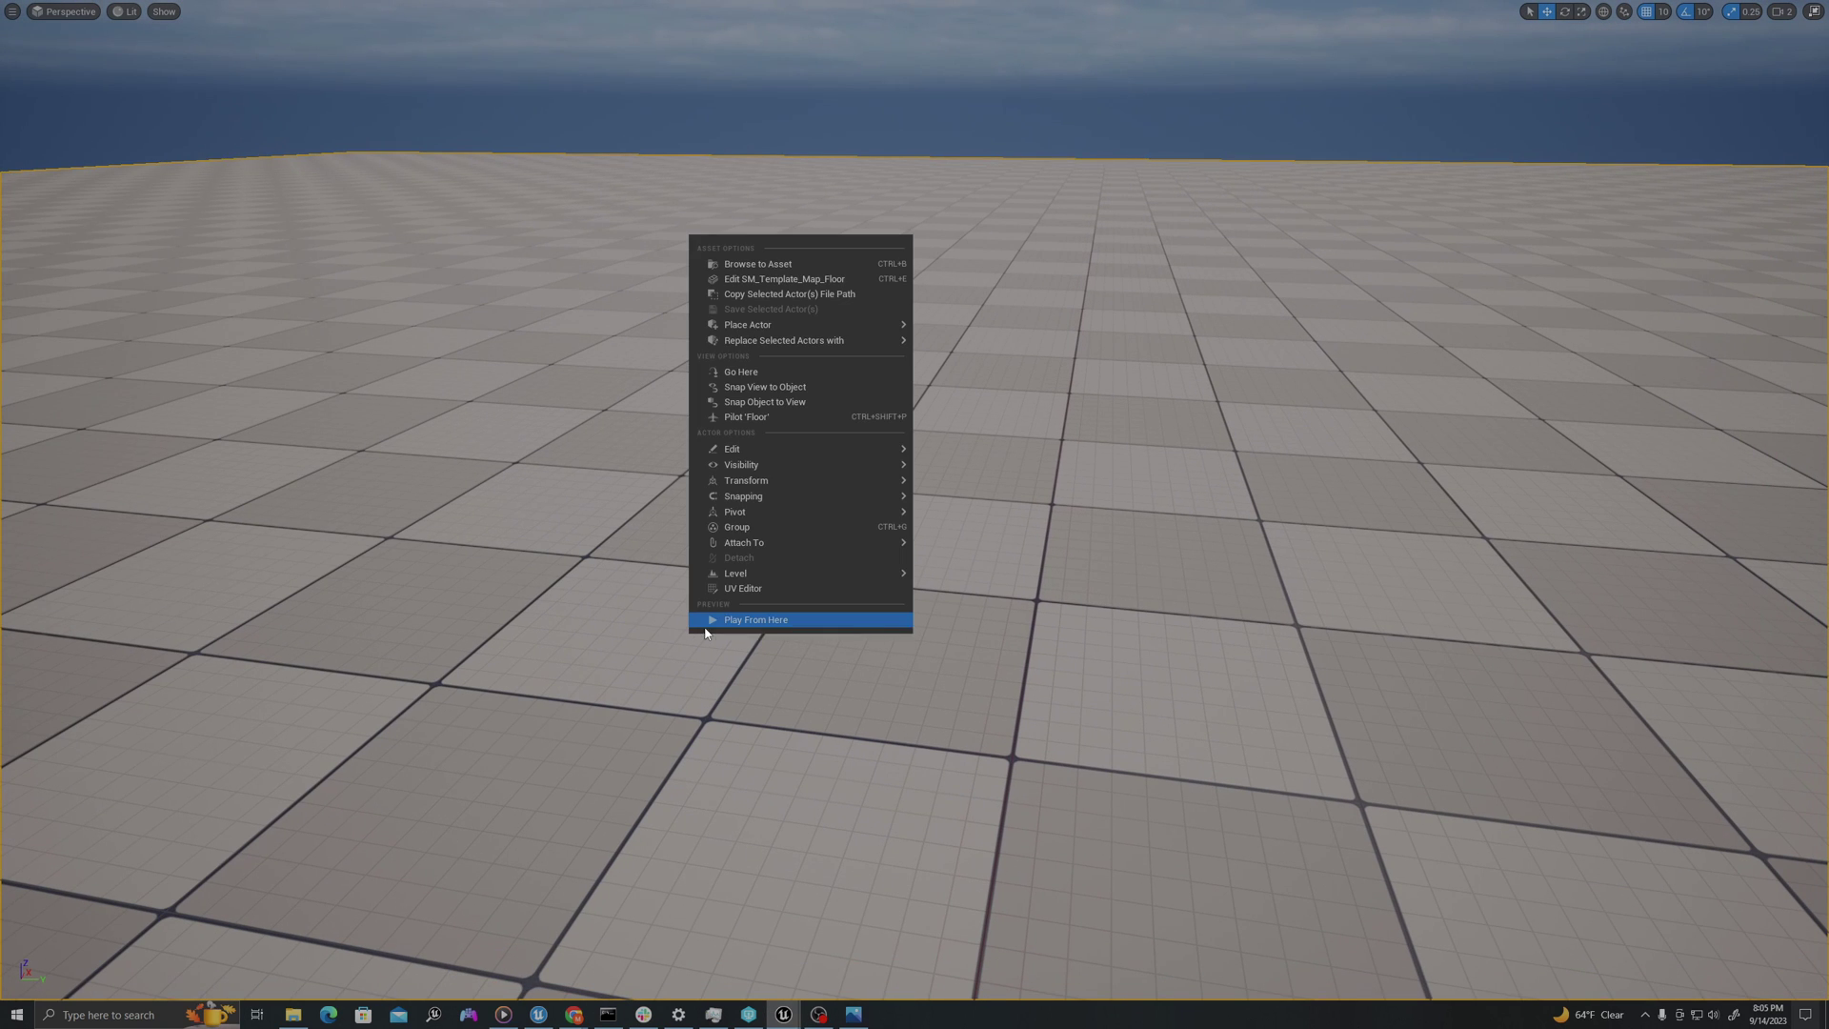
{"action": "left_click", "coordinate": [723, 620]}
{"action": "left_click", "coordinate": [723, 620]}
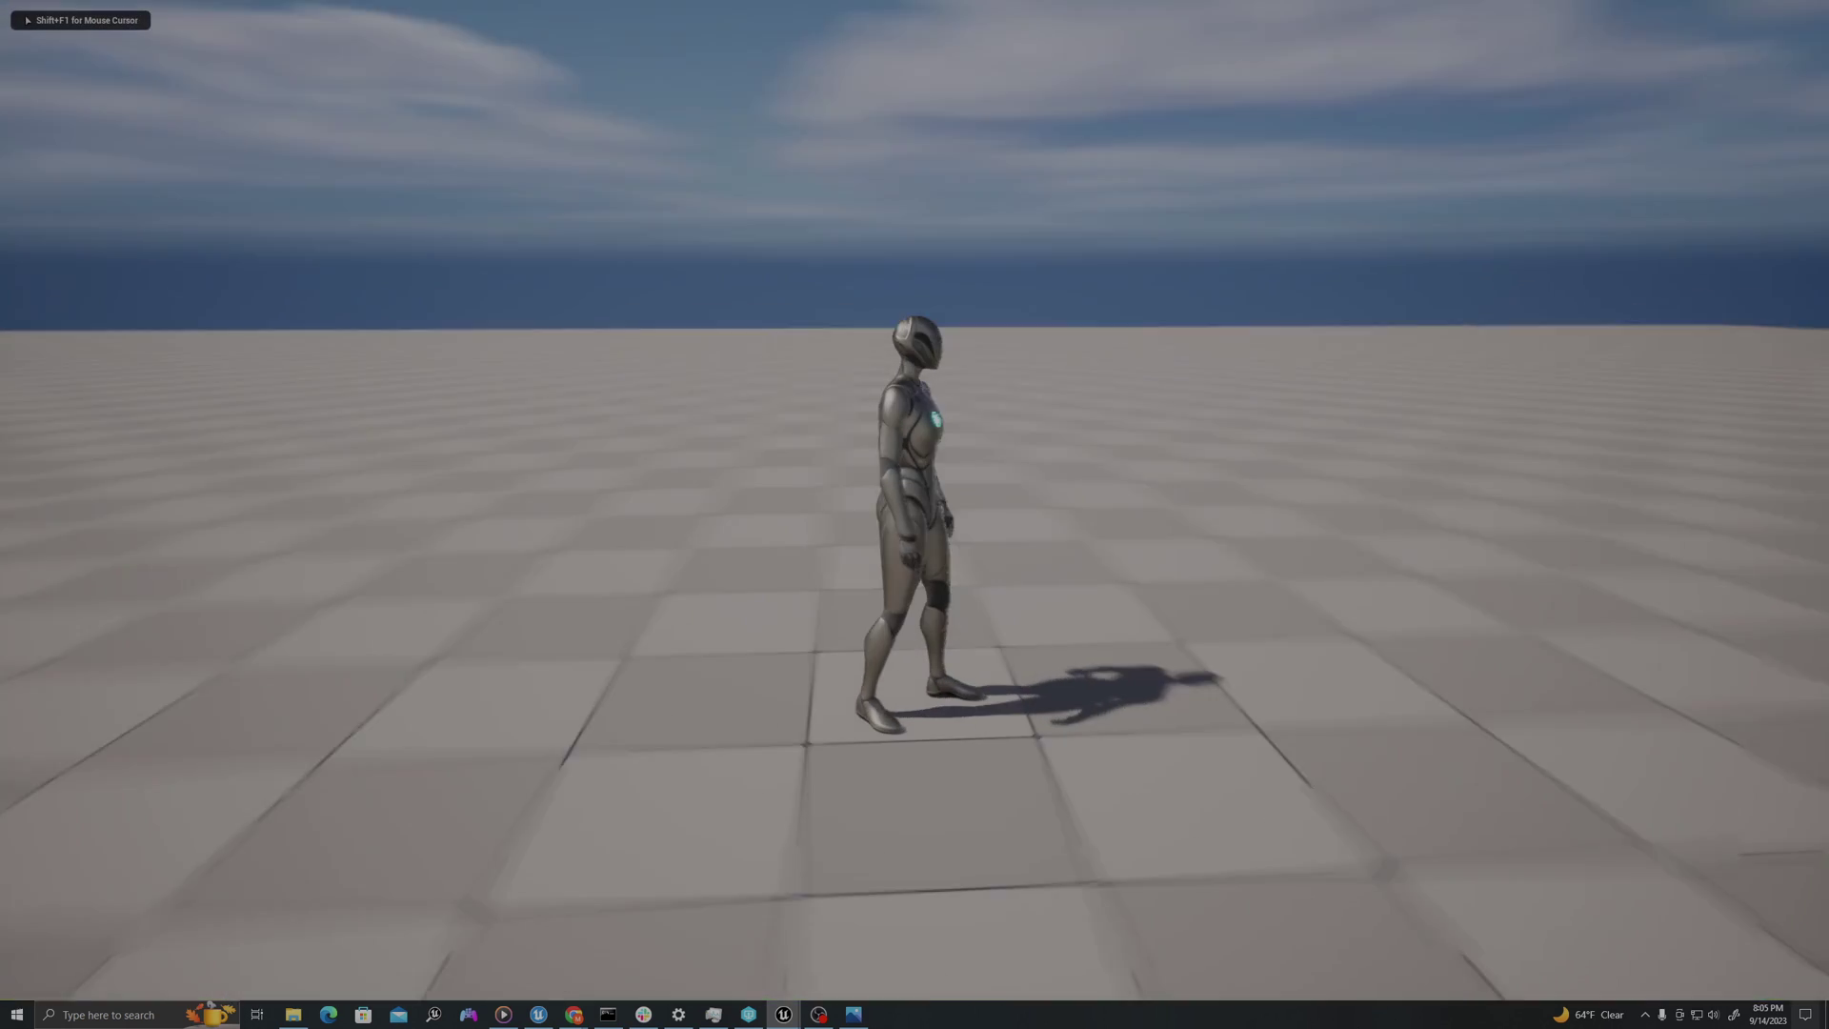
- Sprint the character around with W, Shift, D, S and A to leave footstep cracks
{"action": "key", "text": "w"}
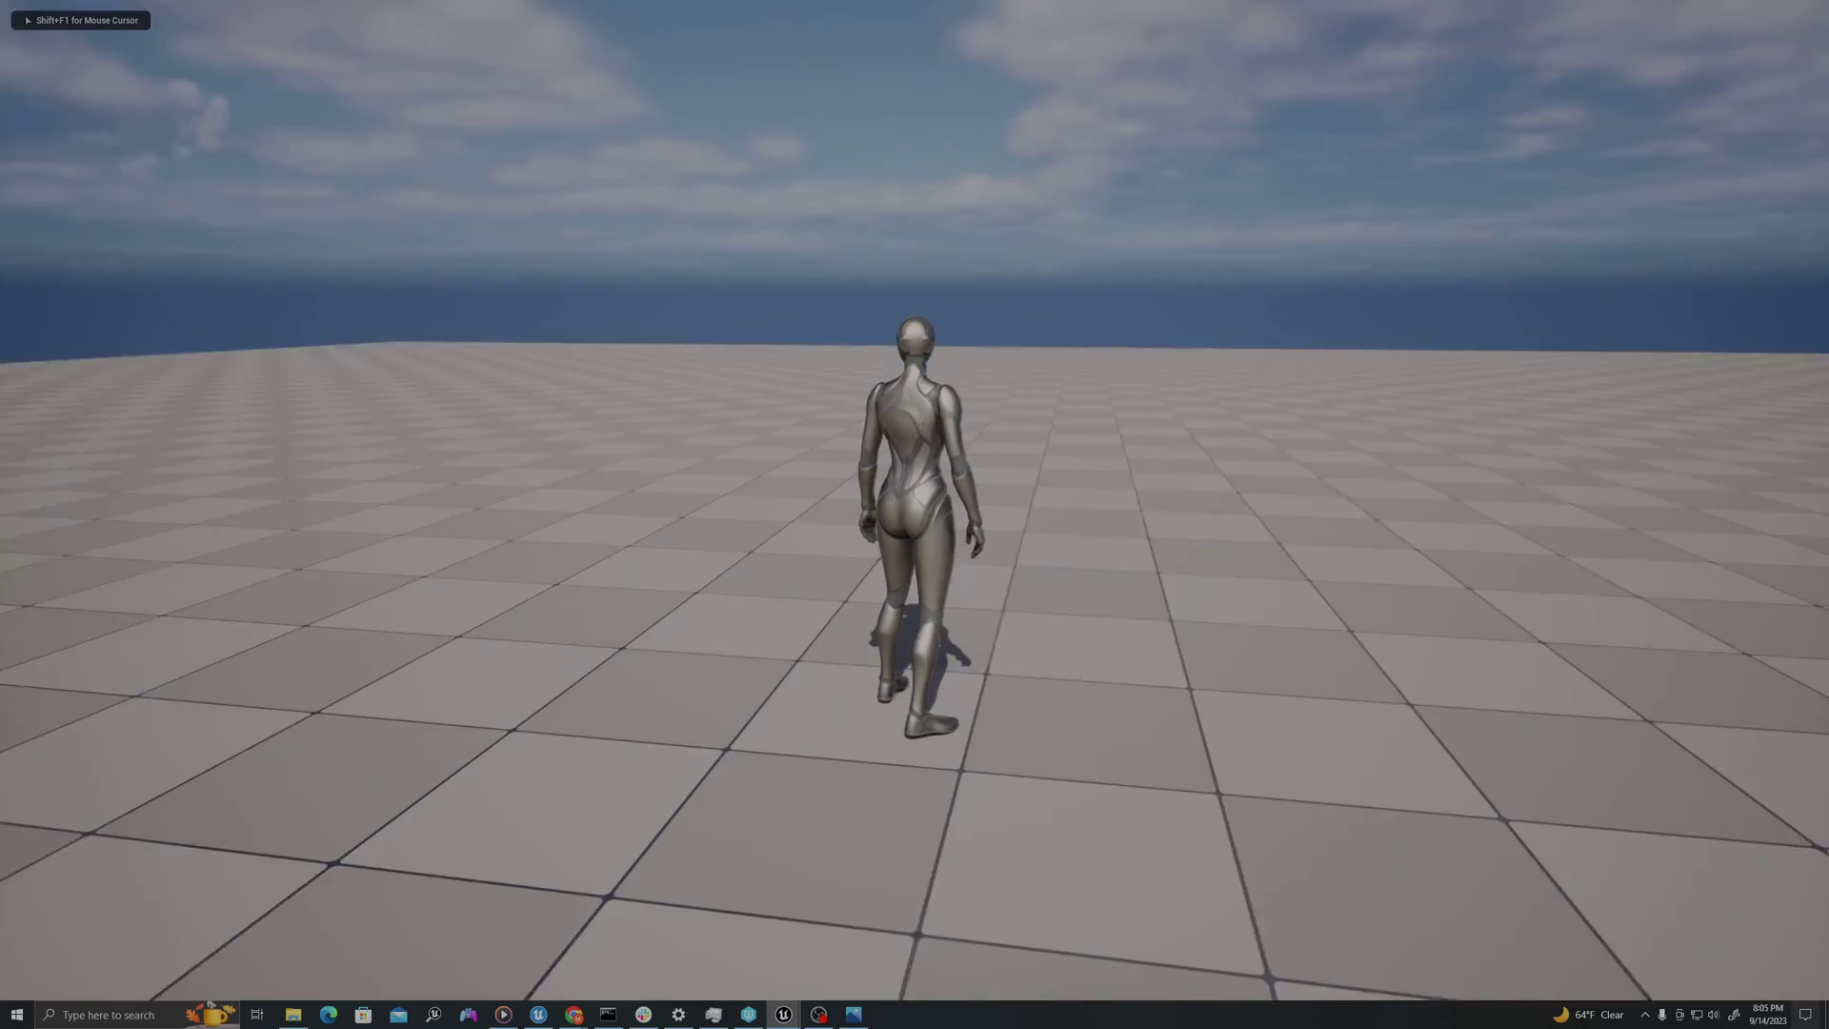
{"action": "key", "text": "shift"}
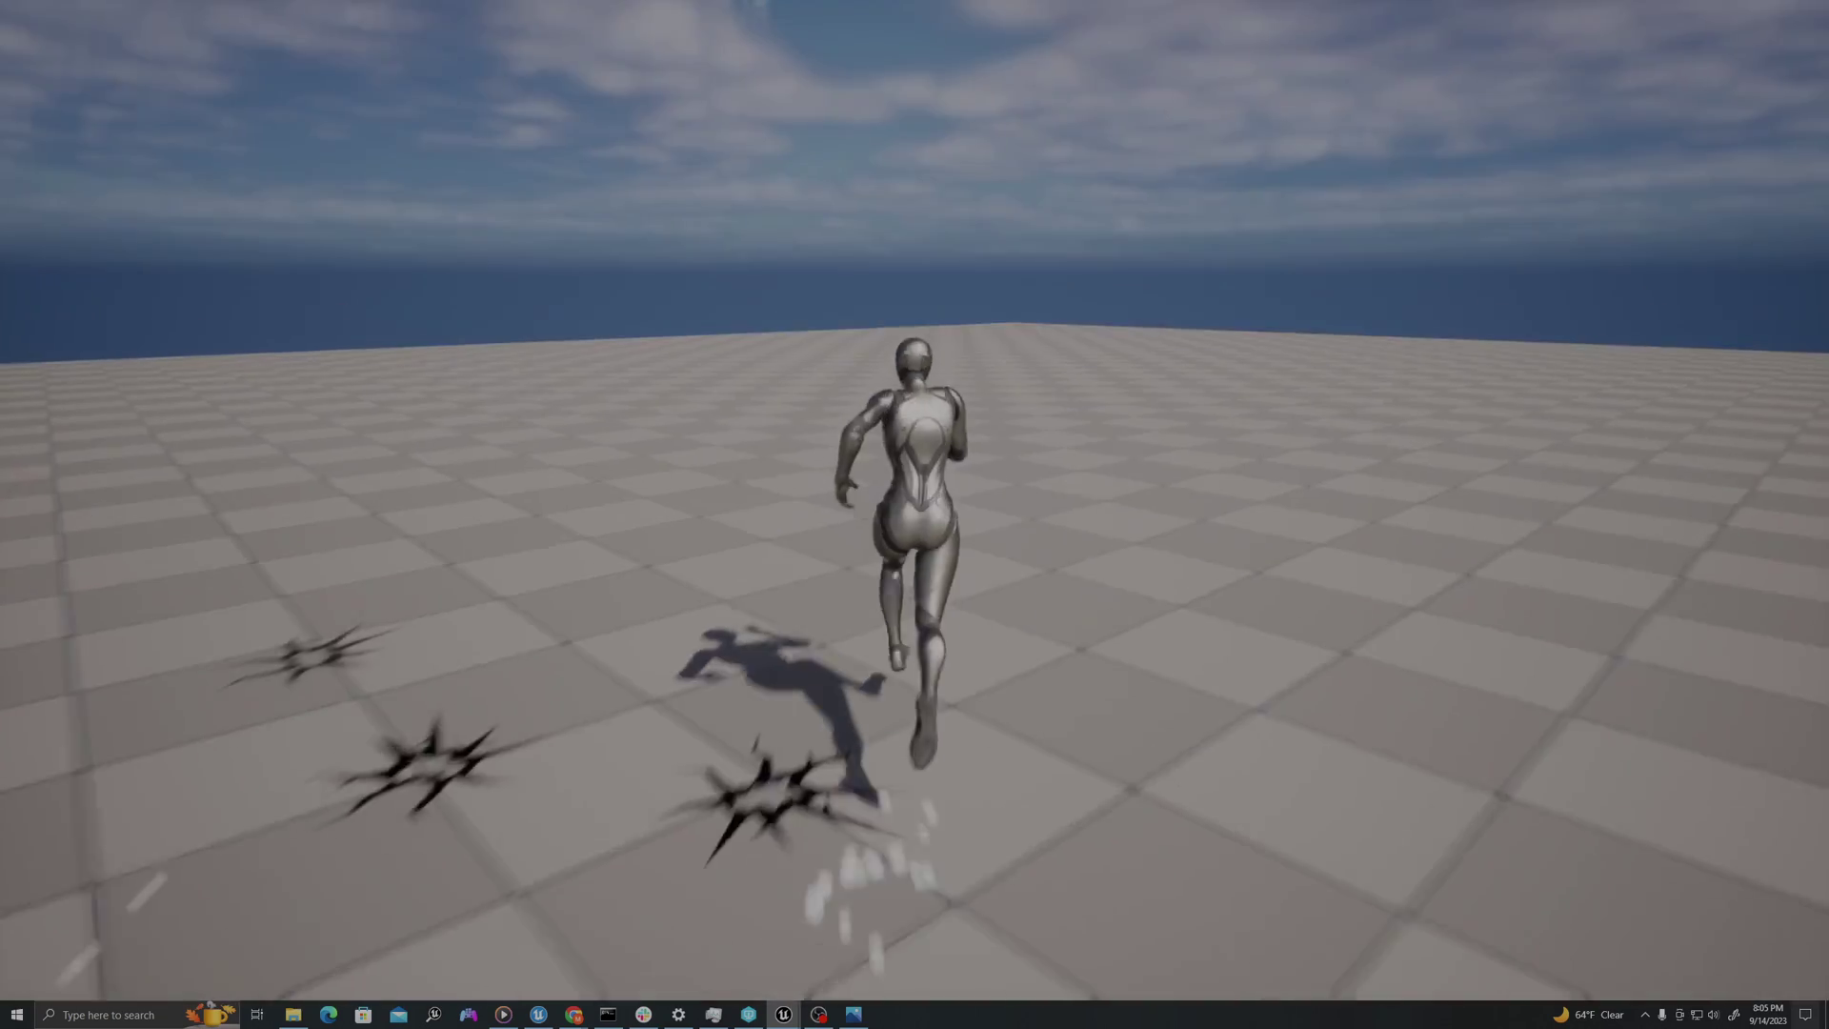
{"action": "key", "text": "d"}
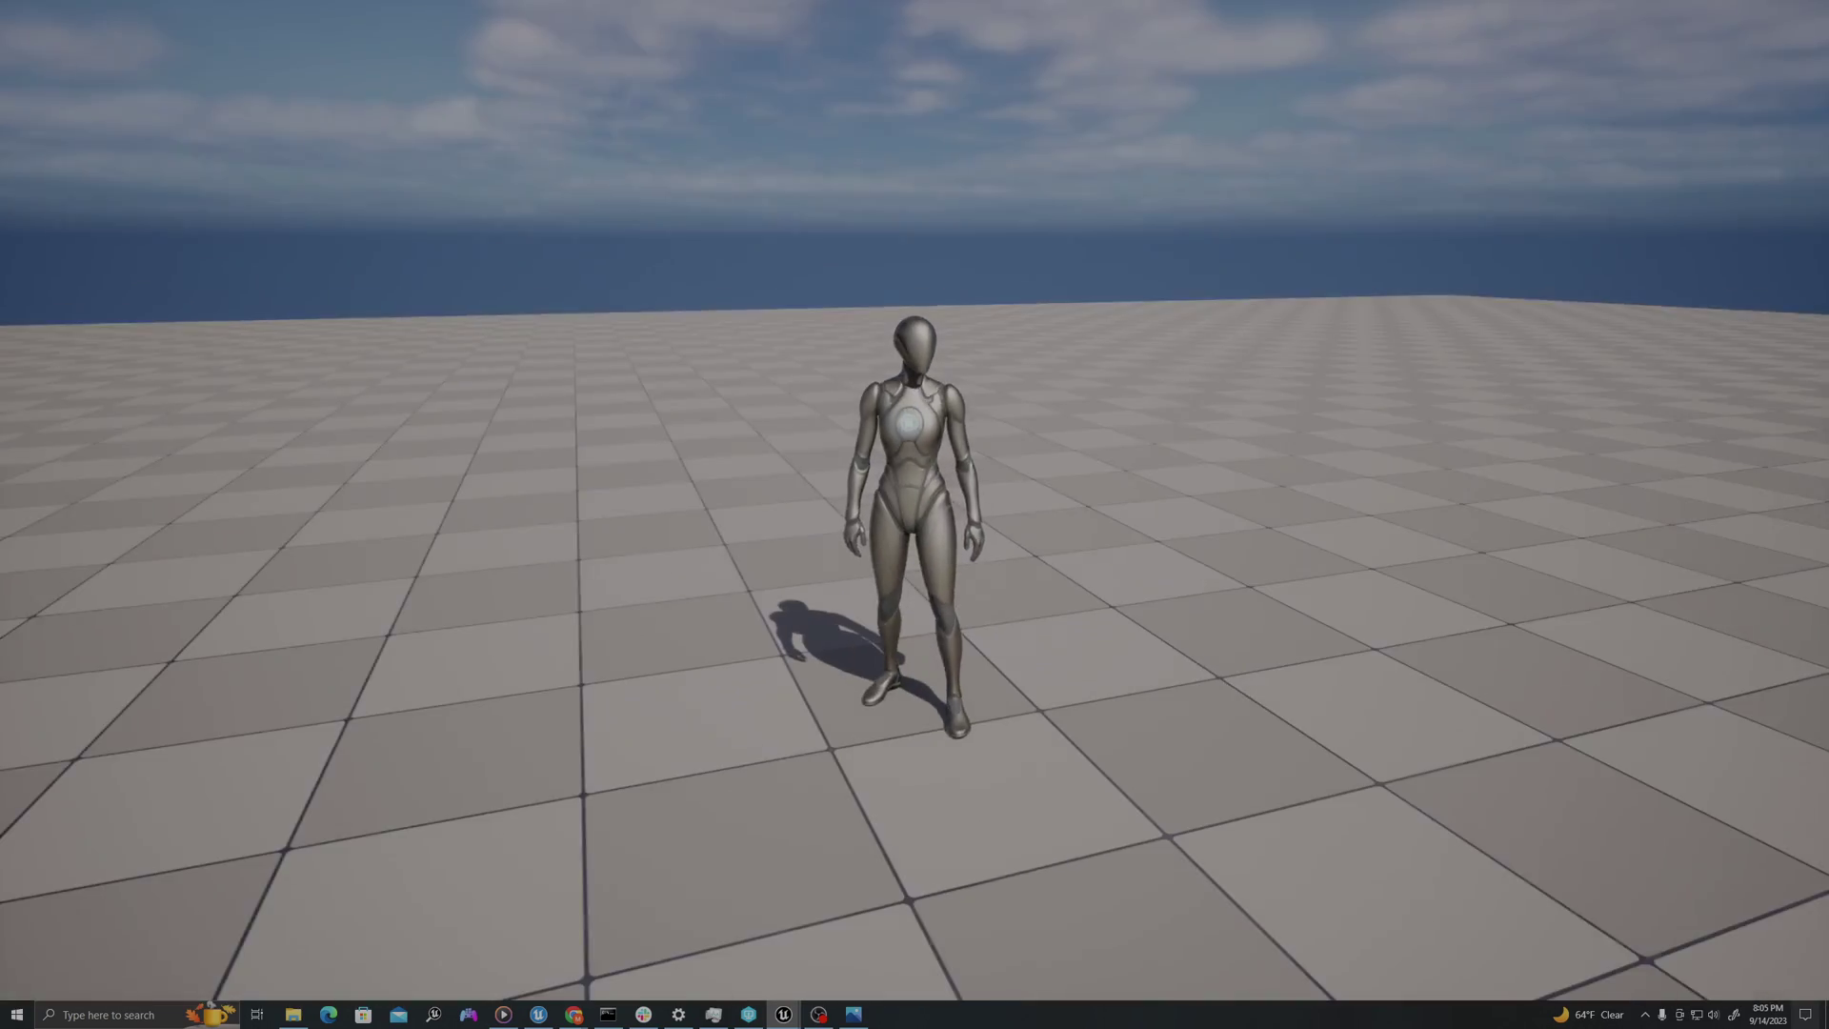
{"action": "key", "text": "s"}
{"action": "key", "text": "d"}
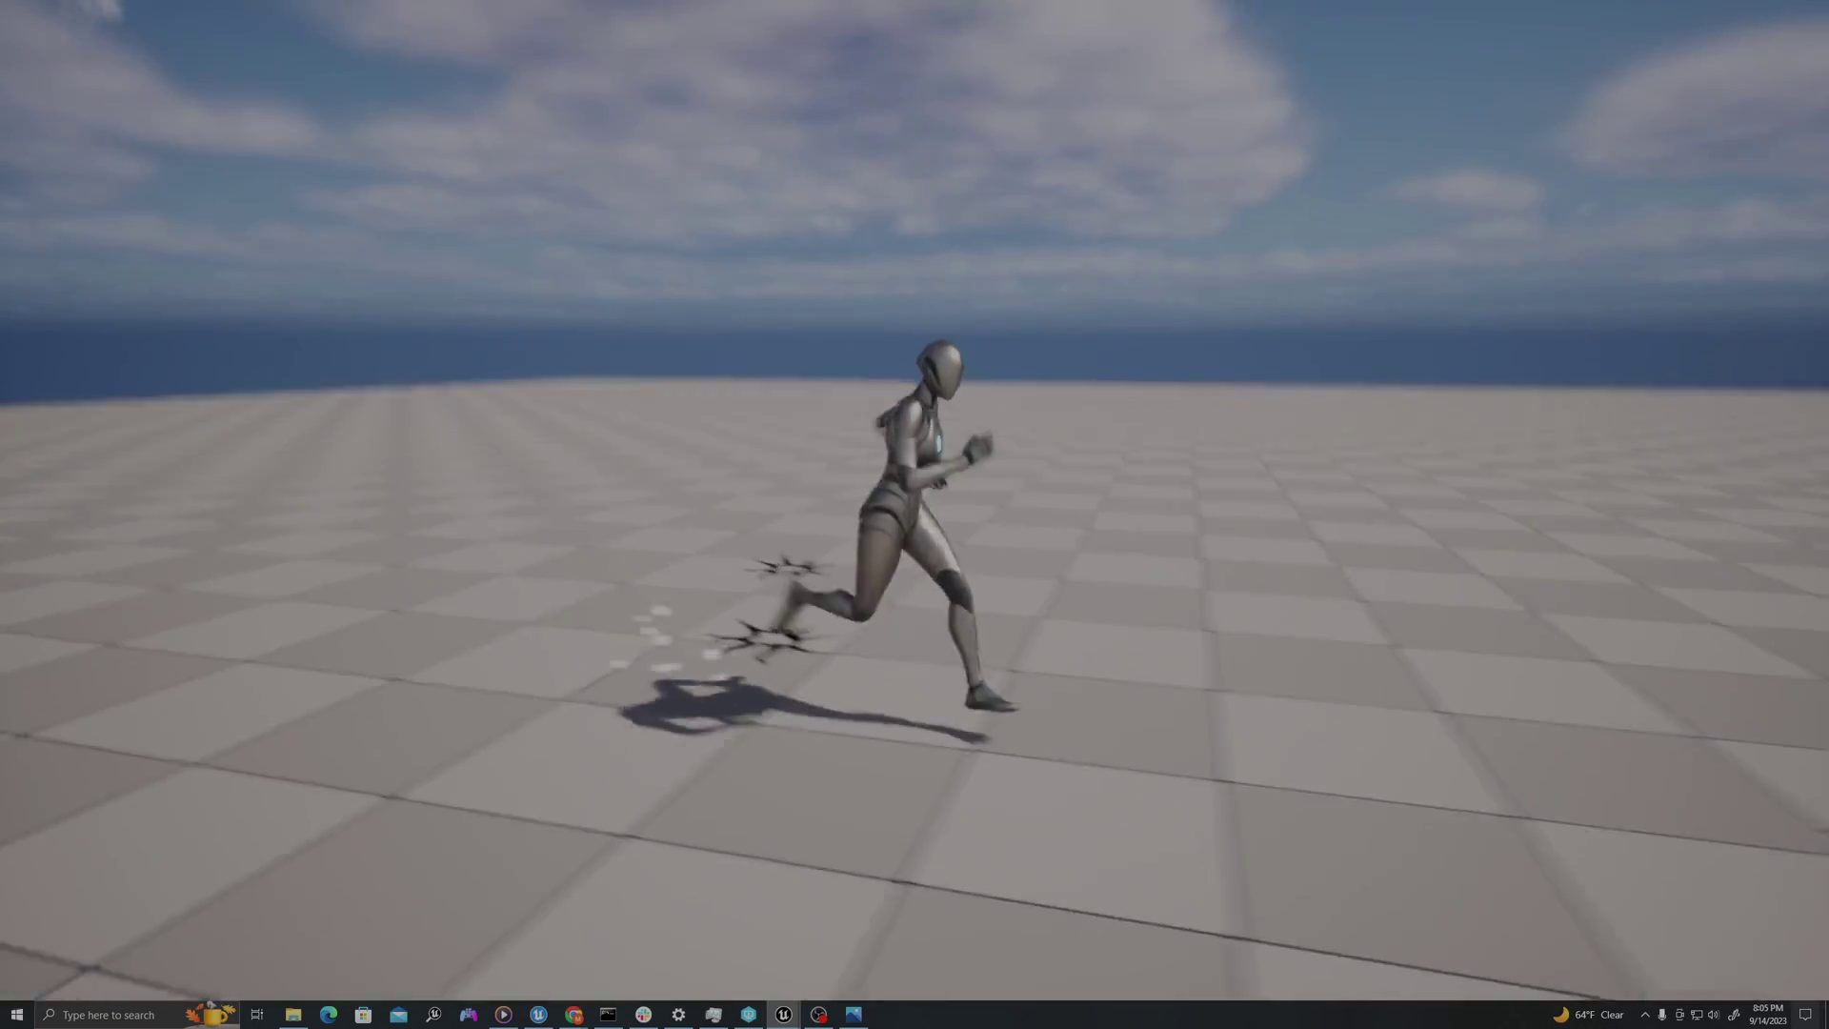
{"action": "key", "text": "d"}
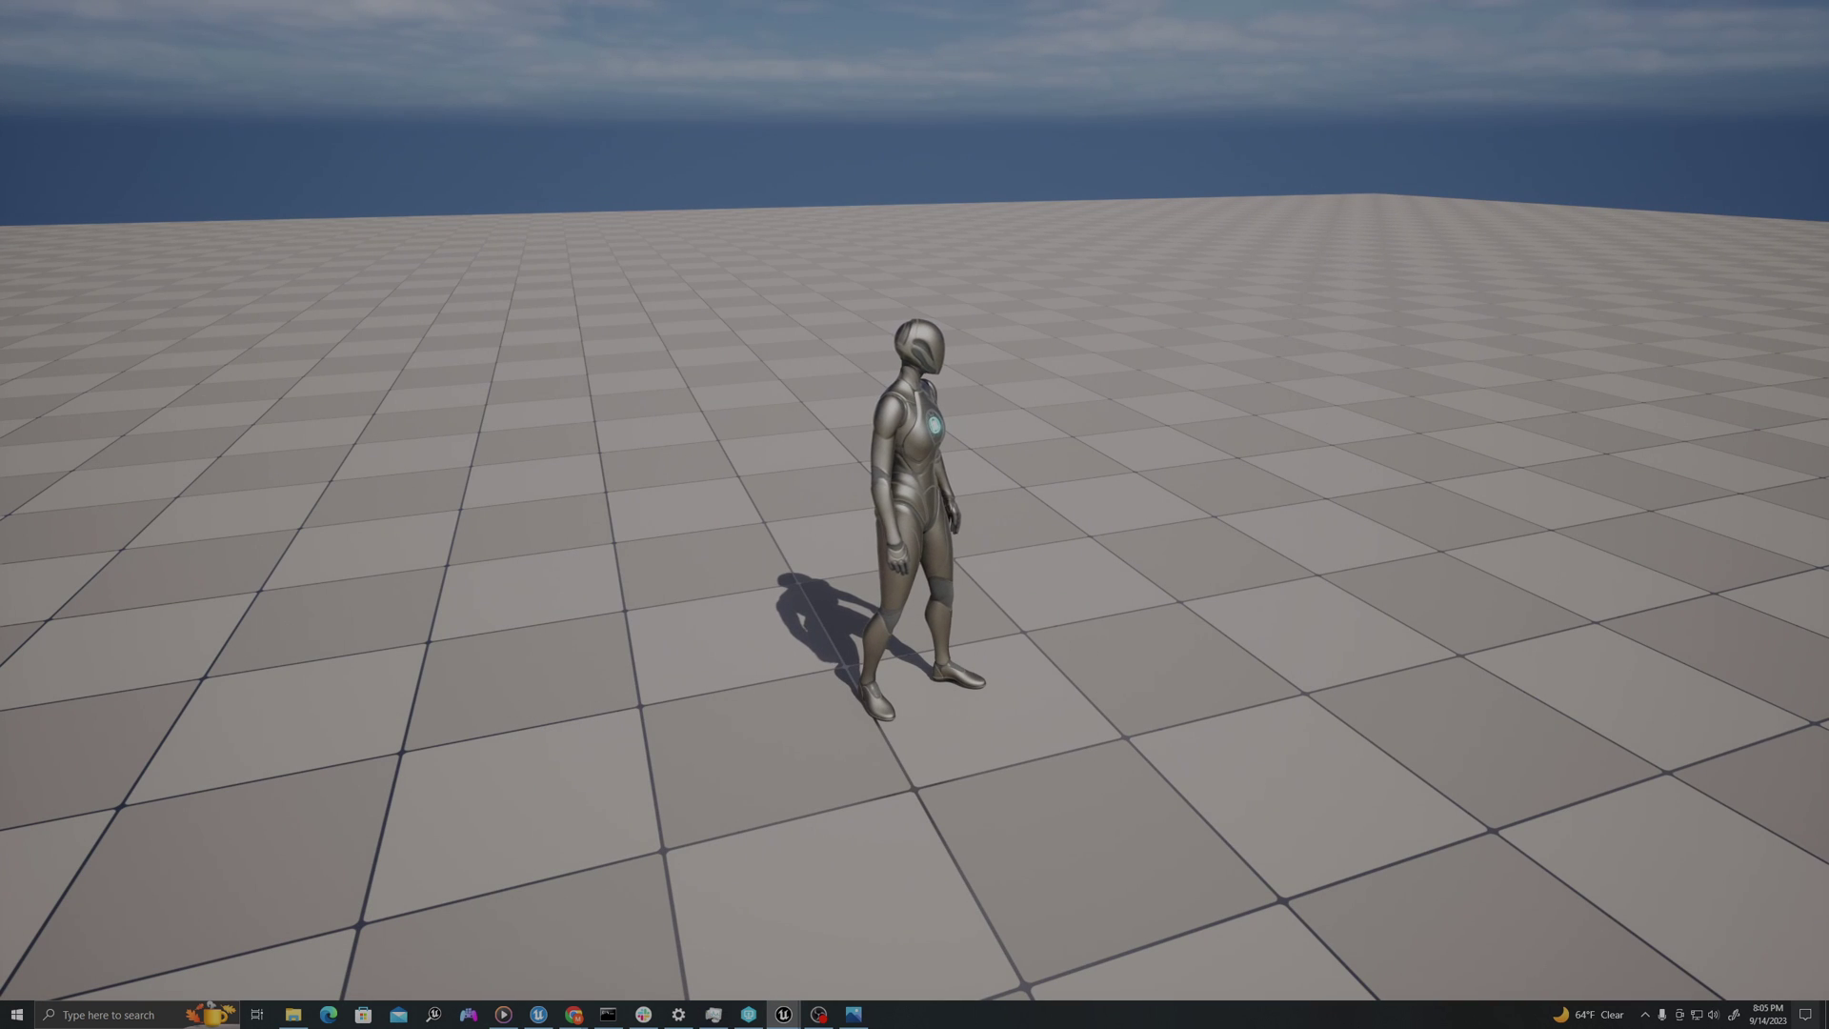
{"action": "key", "text": "a"}
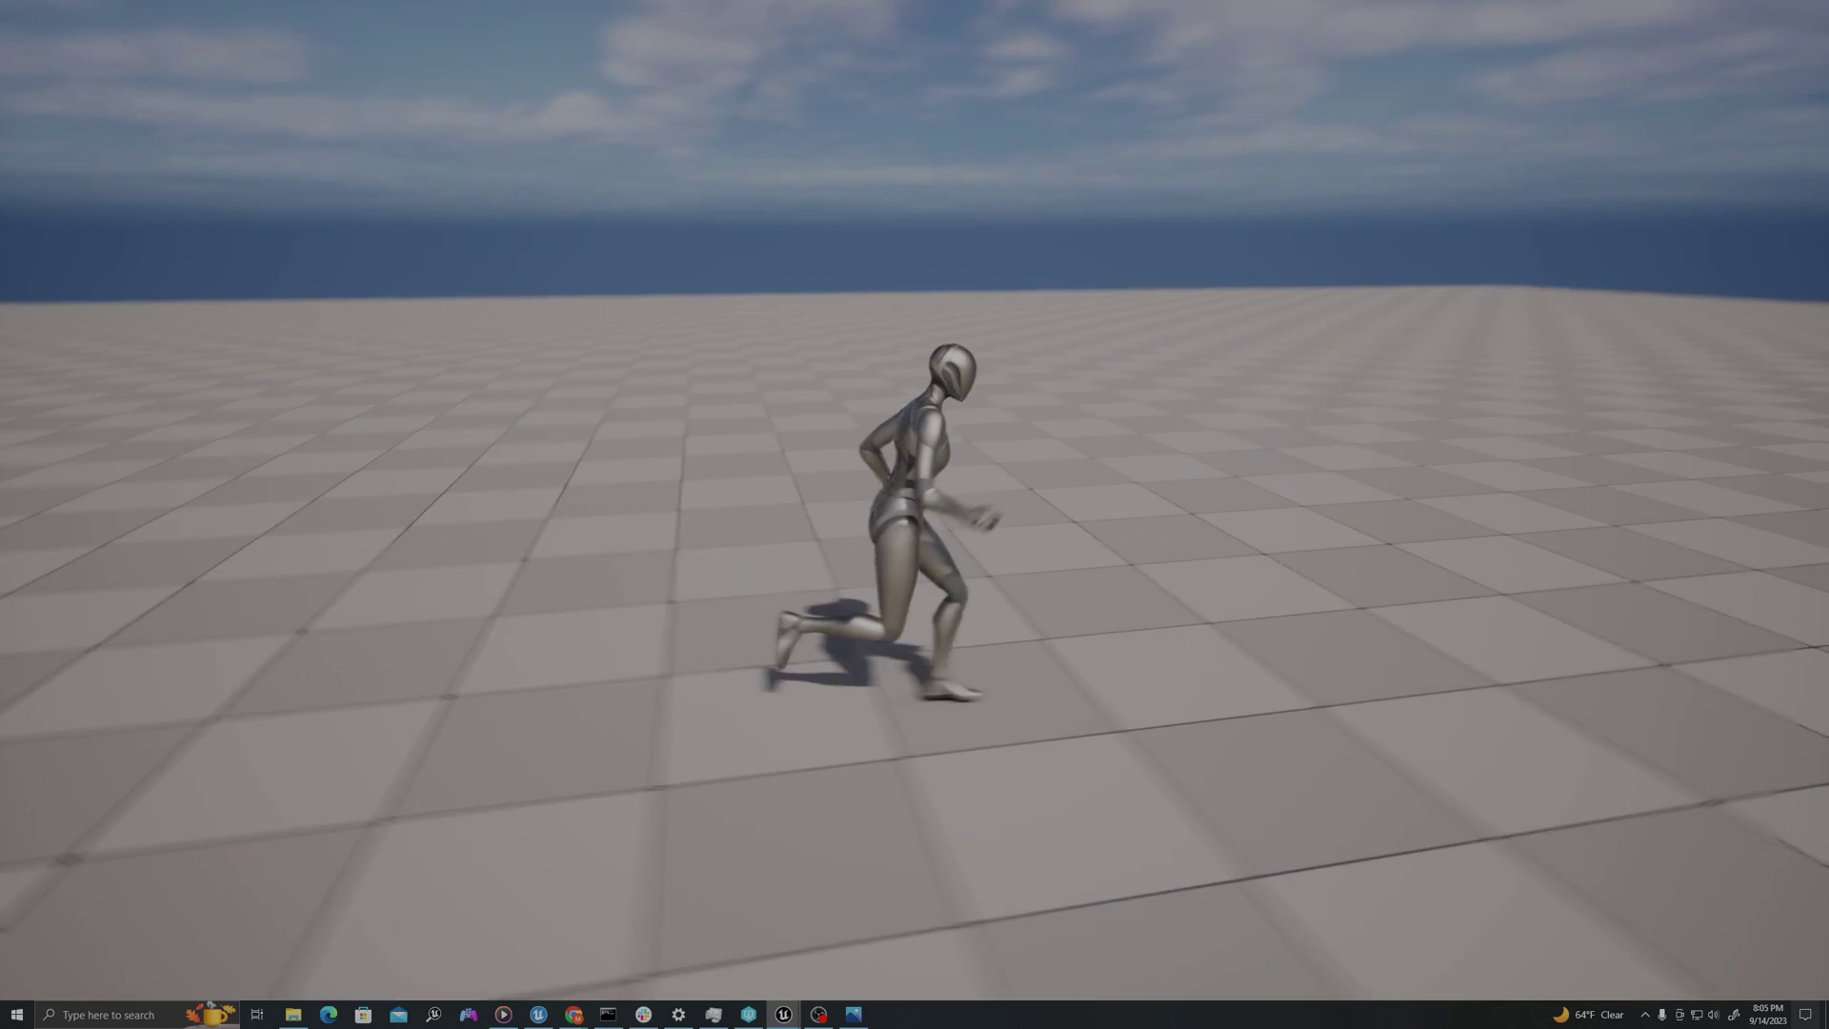